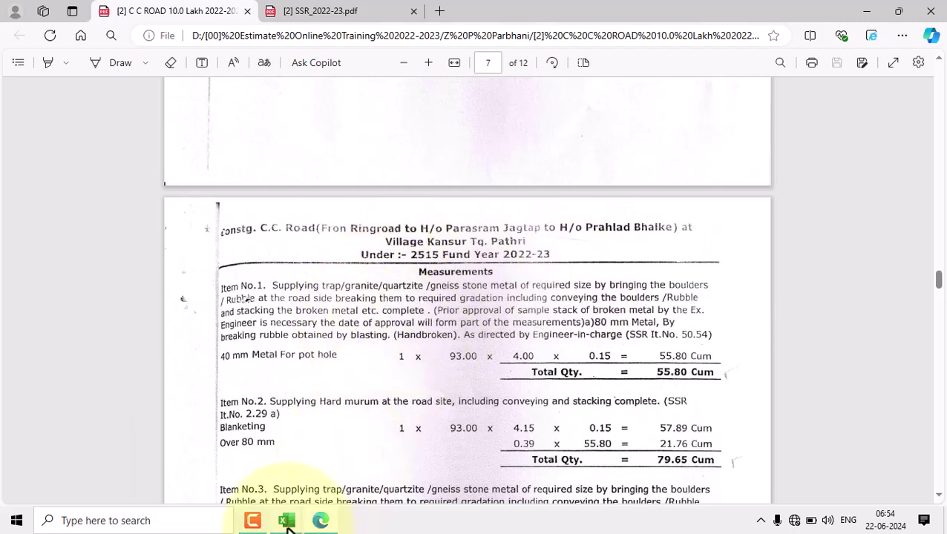
# Switch to the C C ROAD 10.0 Lakh workbook in Excel and set the Measurement sheet's paper size to A4
pyautogui.moveTo(288, 521)
pyautogui.click(241, 482)
pyautogui.click(295, 481)
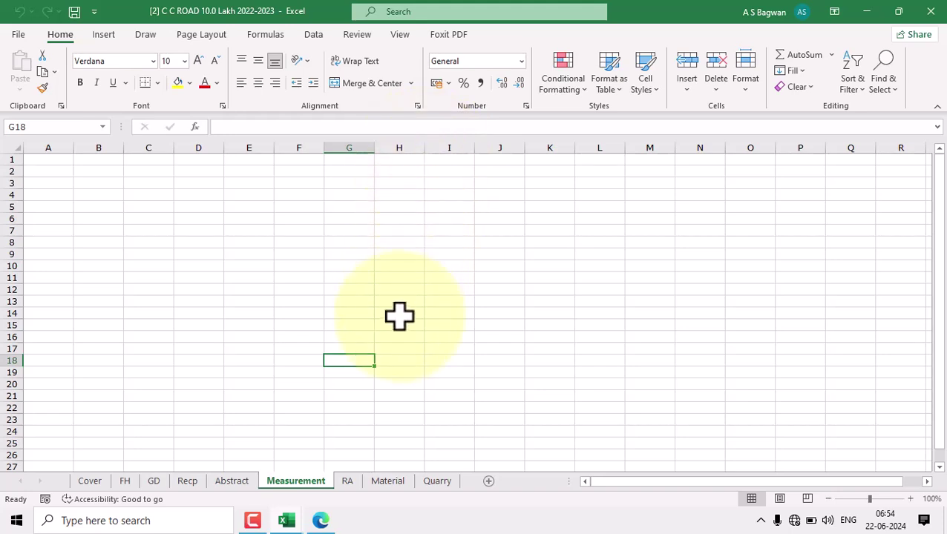
pyautogui.click(195, 35)
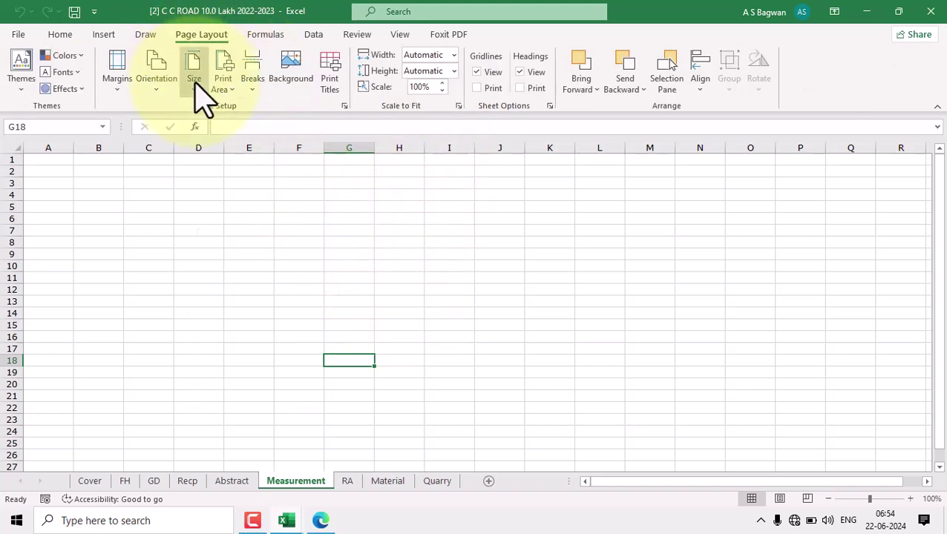
pyautogui.click(195, 81)
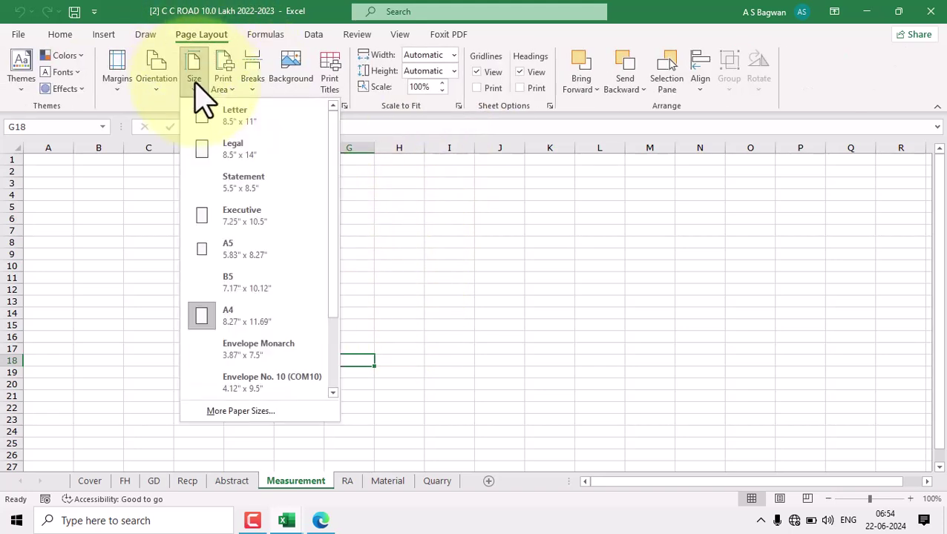
pyautogui.click(247, 316)
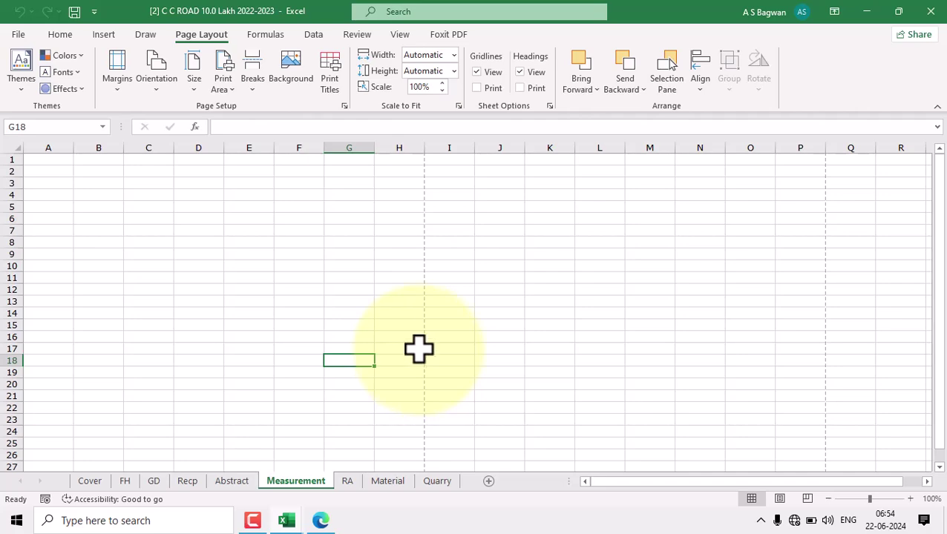
pyautogui.scroll(-10, 417, 351)
pyautogui.scroll(-3, 416, 351)
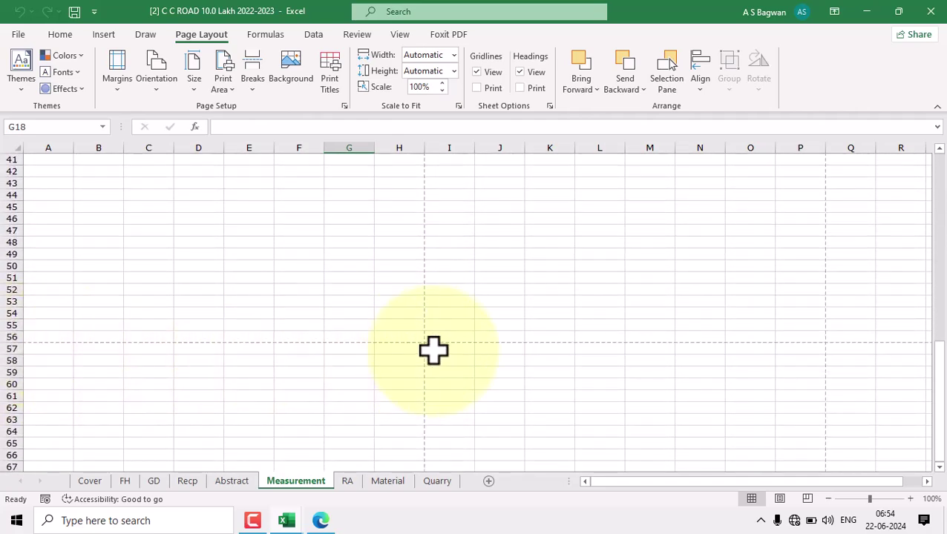
pyautogui.scroll(13, 420, 338)
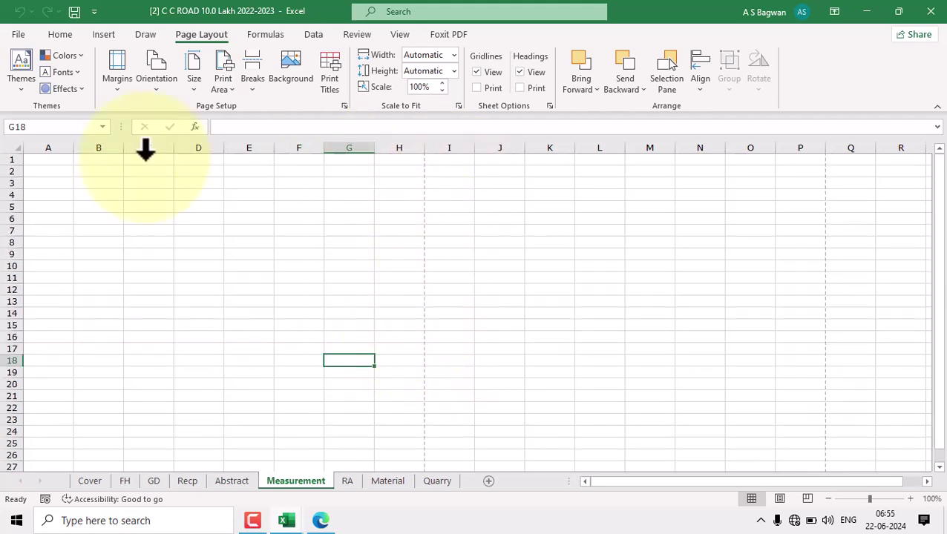
# Center the Measurement sheet horizontally on the page through the custom margin settings
pyautogui.click(113, 89)
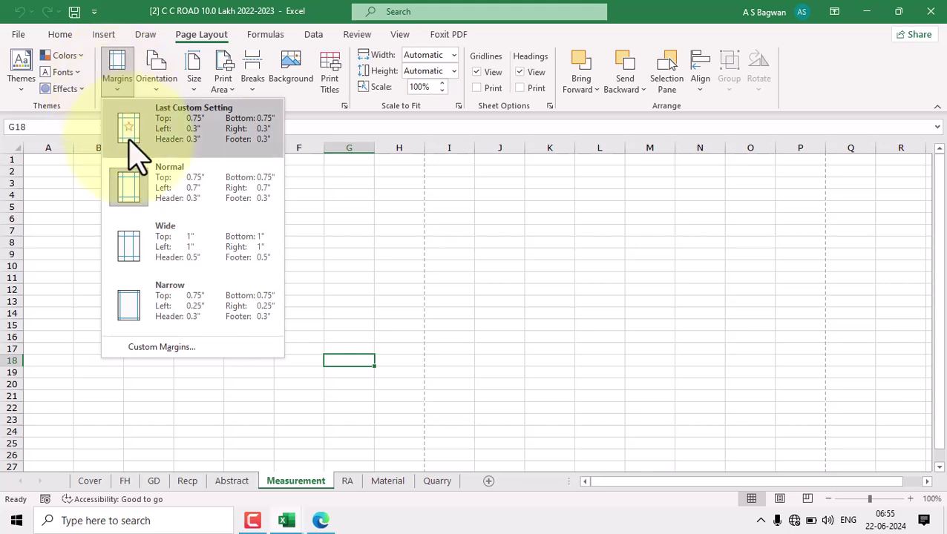
pyautogui.click(161, 347)
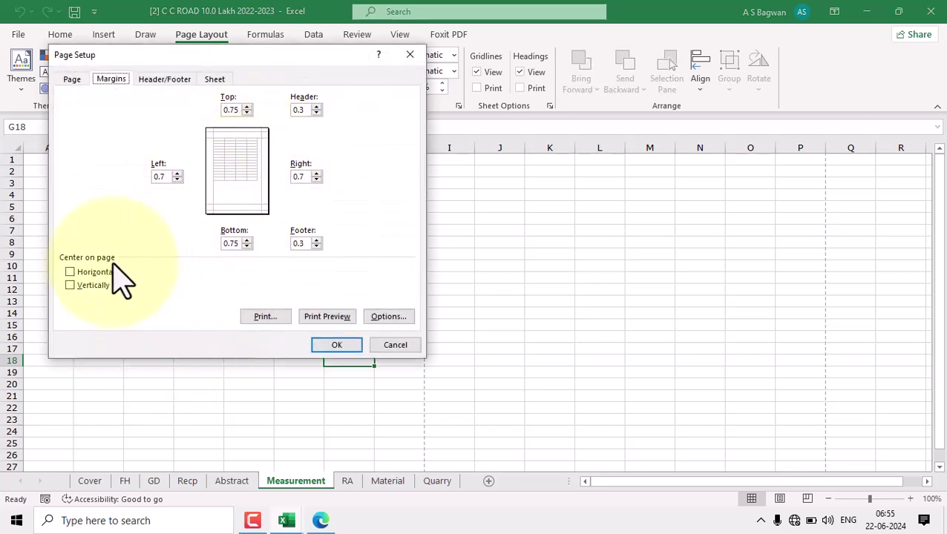
pyautogui.click(71, 273)
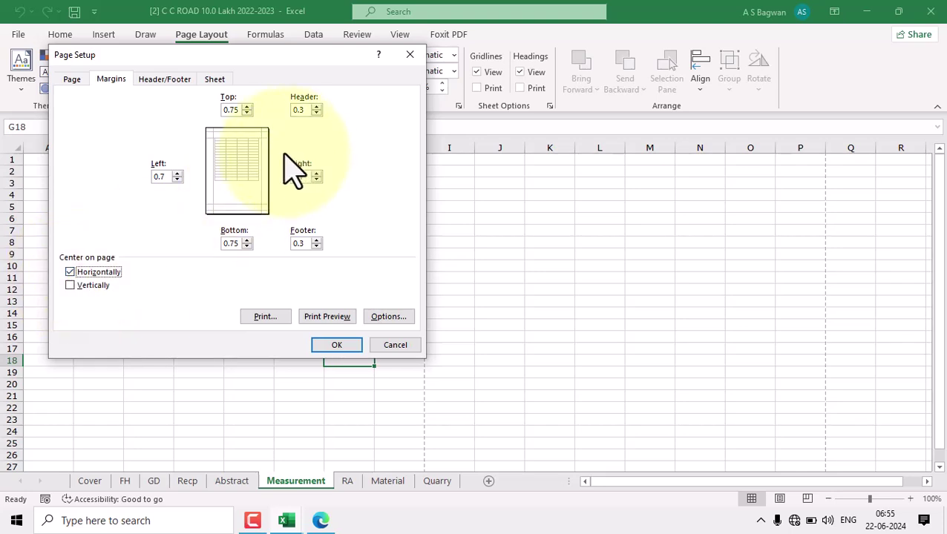
pyautogui.click(70, 272)
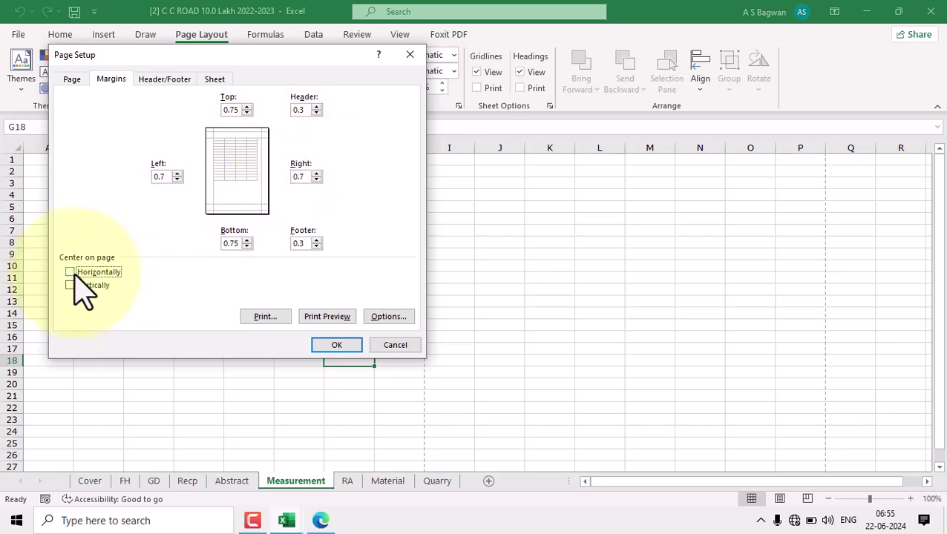
pyautogui.click(71, 273)
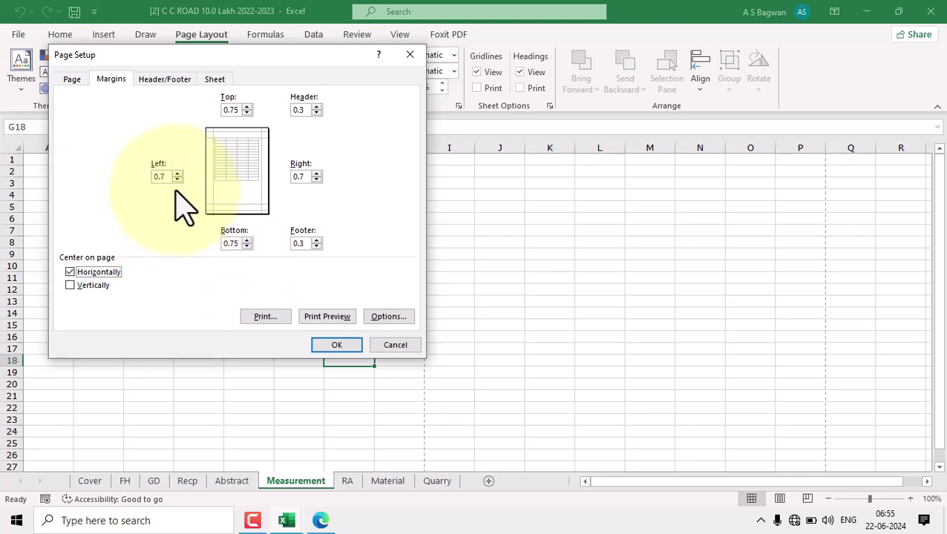
pyautogui.click(337, 347)
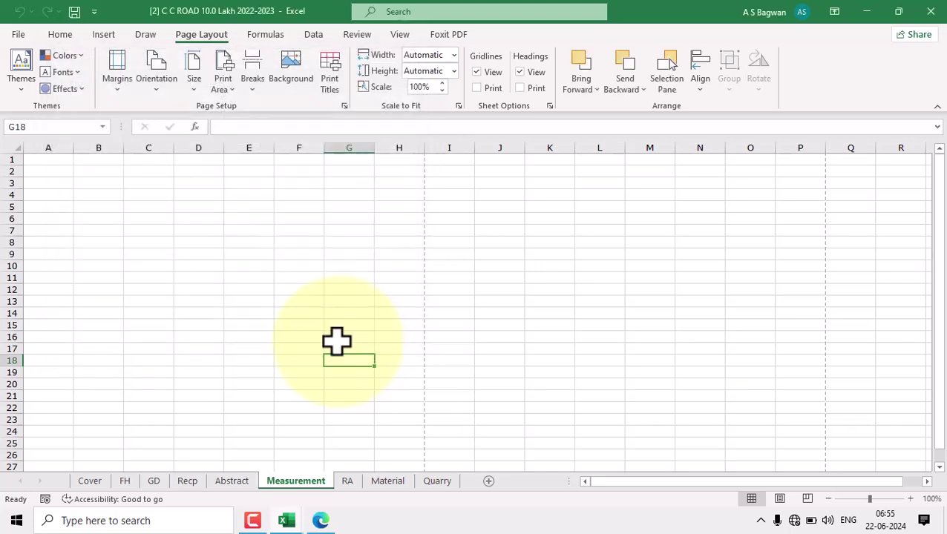
pyautogui.click(8, 161)
pyautogui.click(8, 173)
pyautogui.click(8, 183)
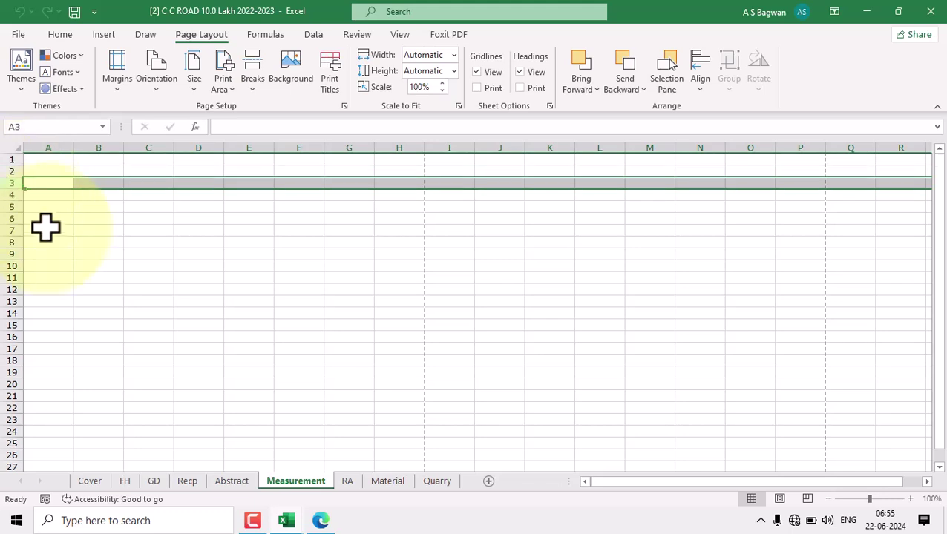
pyautogui.click(54, 145)
pyautogui.click(110, 147)
pyautogui.click(152, 146)
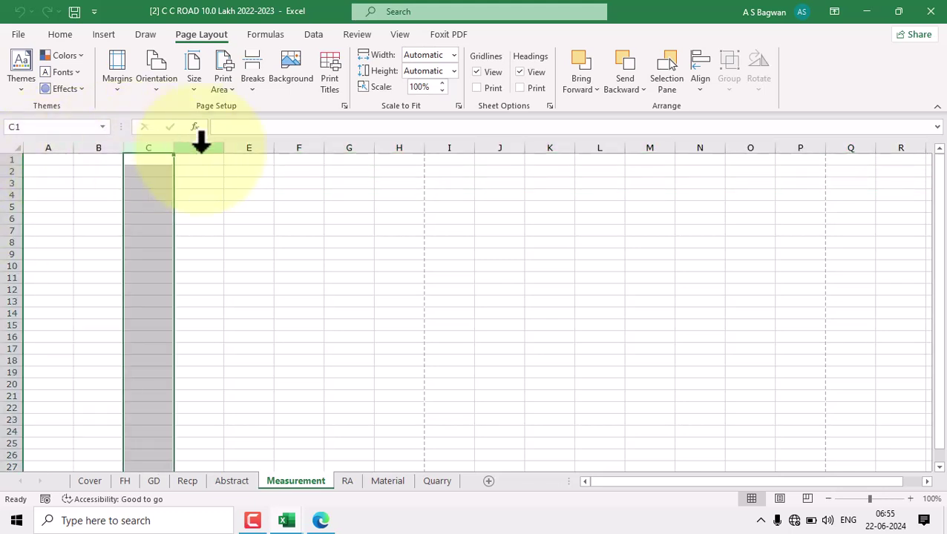
pyautogui.click(203, 146)
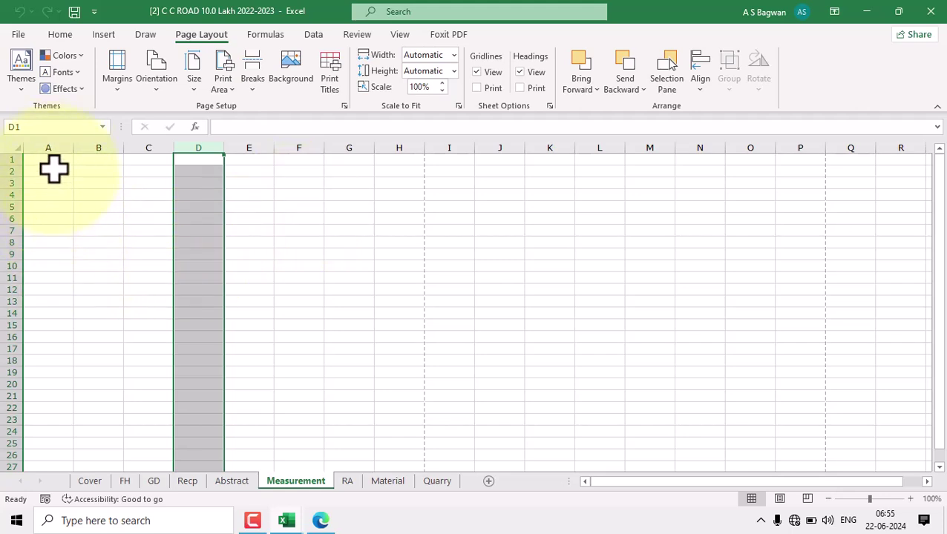
# Enter the heading "Item No." in cell A7 of the Measurement sheet
pyautogui.click(53, 229)
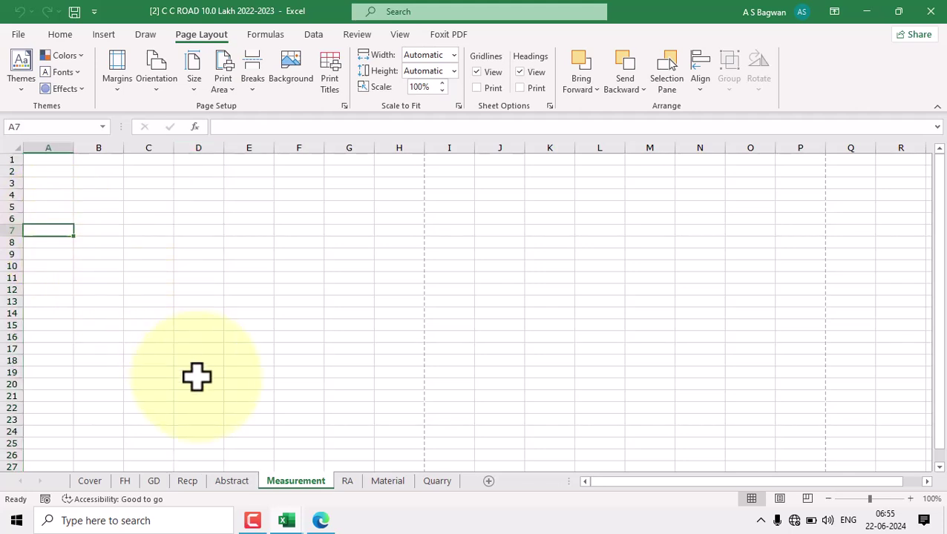
pyautogui.write('Item No.')
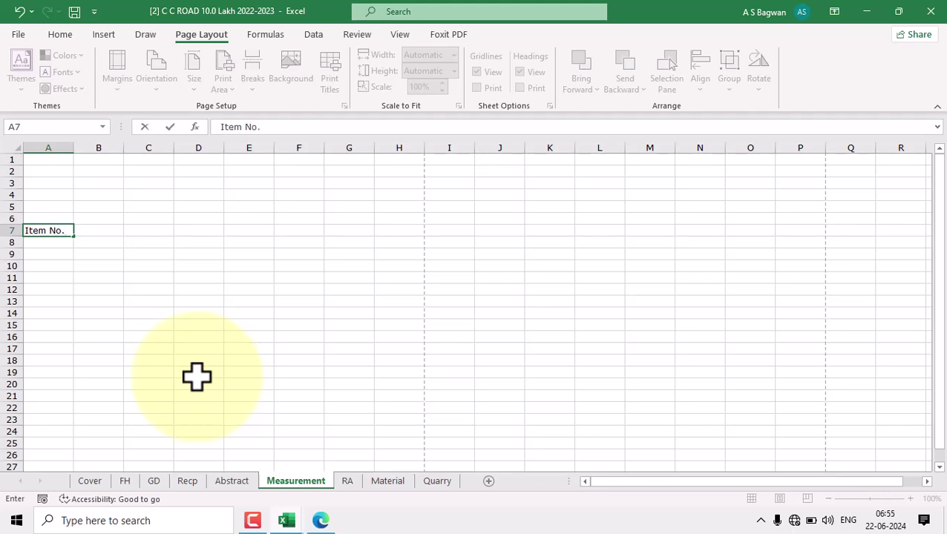
pyautogui.press('Tab')
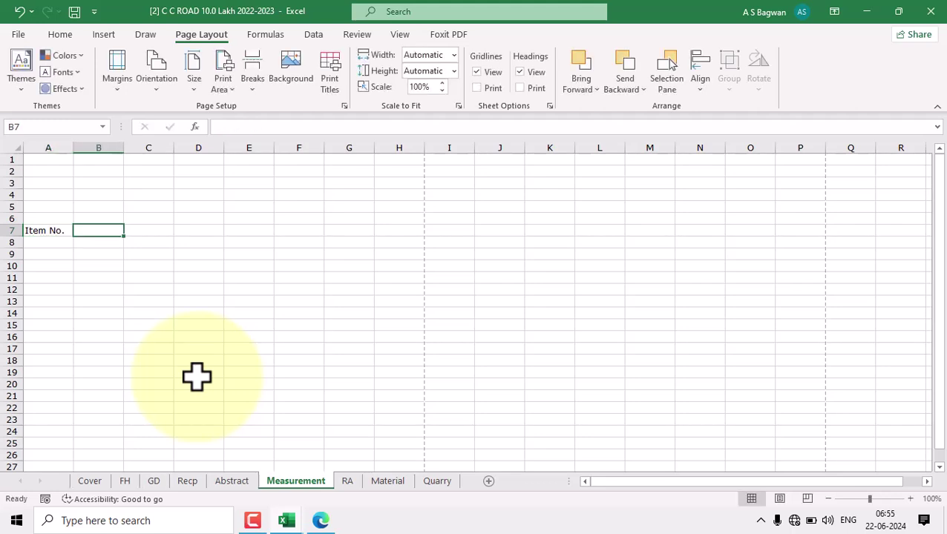
# Switch to the SSR_2022-23 workbook and copy the heading text "Description of the item" from cell E2
pyautogui.click(321, 521)
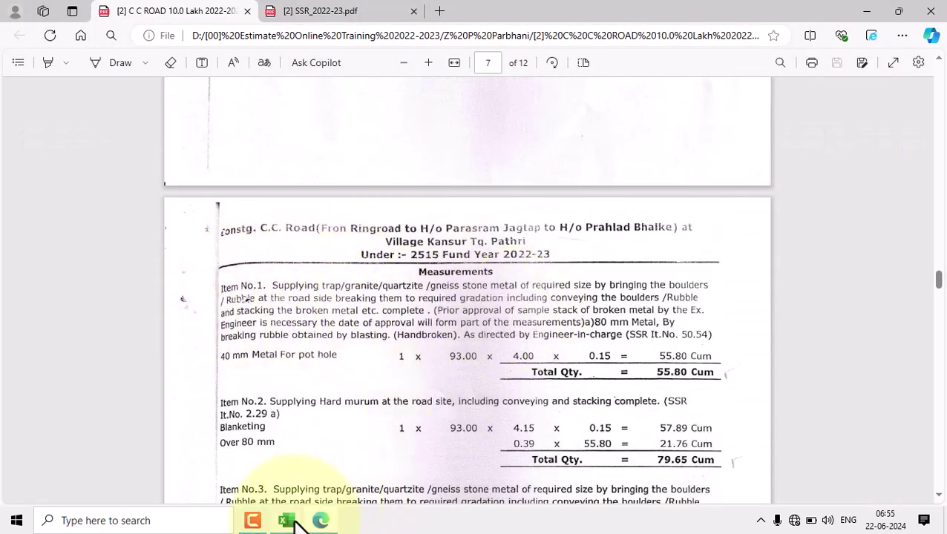
pyautogui.moveTo(296, 524)
pyautogui.click(358, 460)
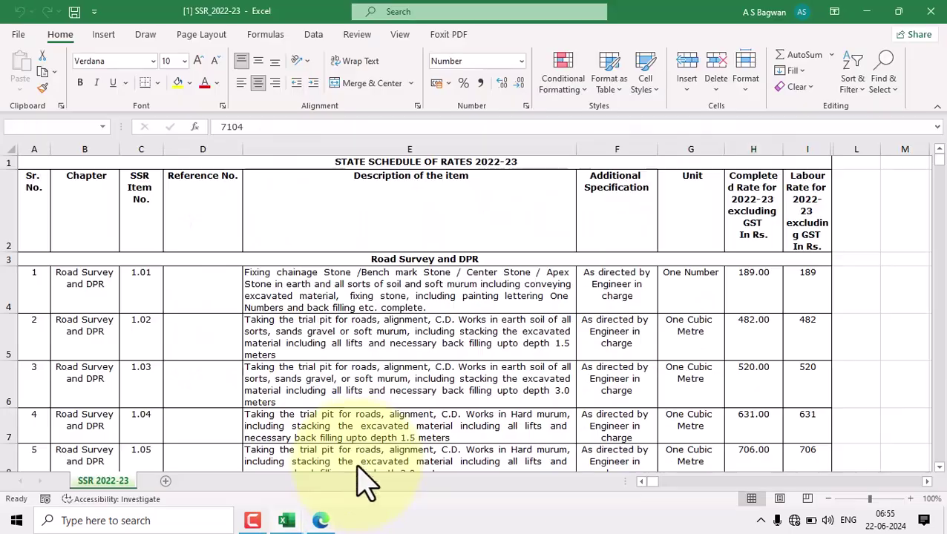
pyautogui.click(365, 285)
pyautogui.click(401, 214)
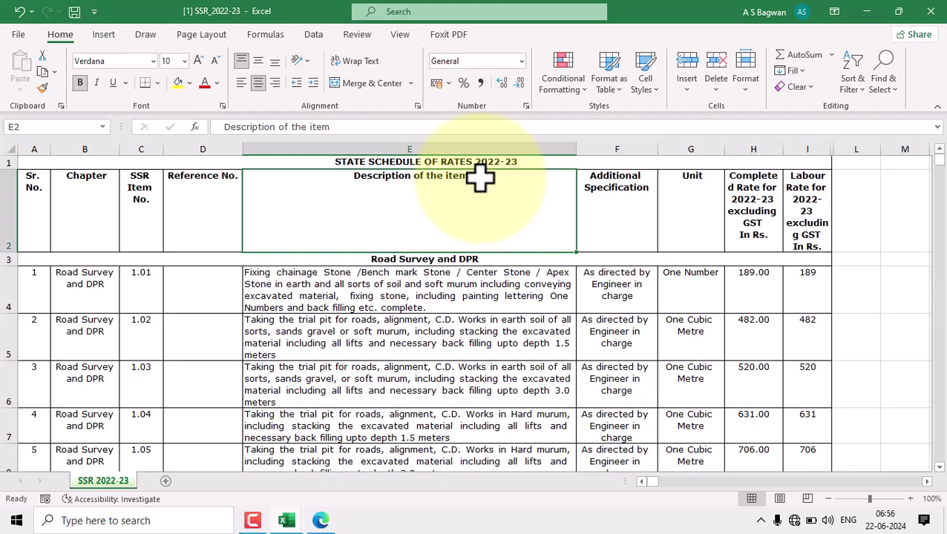
pyautogui.doubleClick(480, 175)
pyautogui.moveTo(488, 185); pyautogui.dragTo(338, 185)
pyautogui.hotkey('ctrl', 'c')
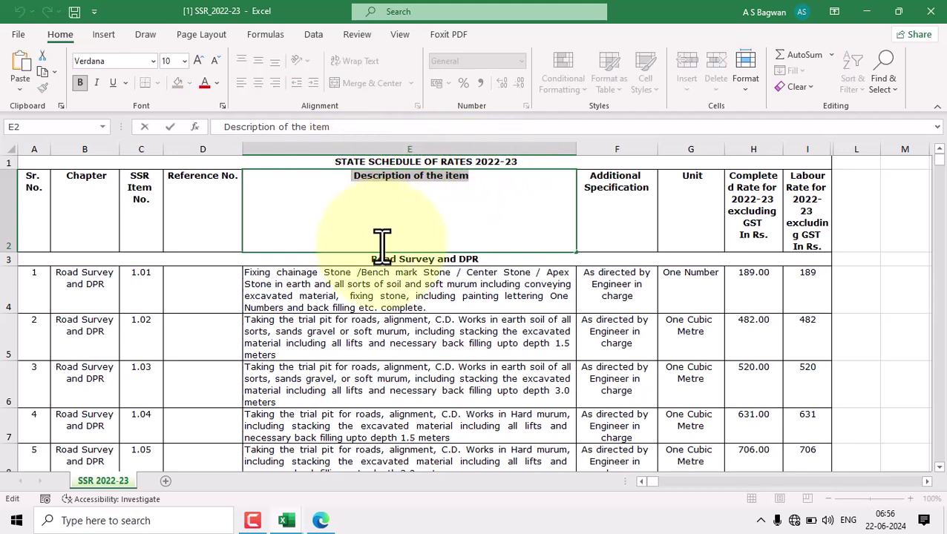
# Paste the copied heading into cell B7 of the C C ROAD workbook's Measurement sheet and fit column B to its text
pyautogui.click(287, 521)
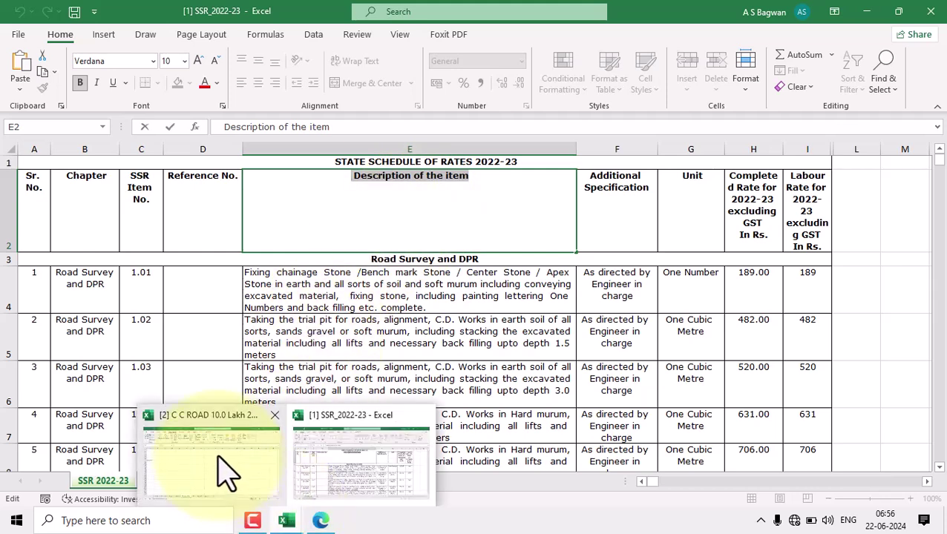
pyautogui.click(226, 469)
pyautogui.doubleClick(96, 228)
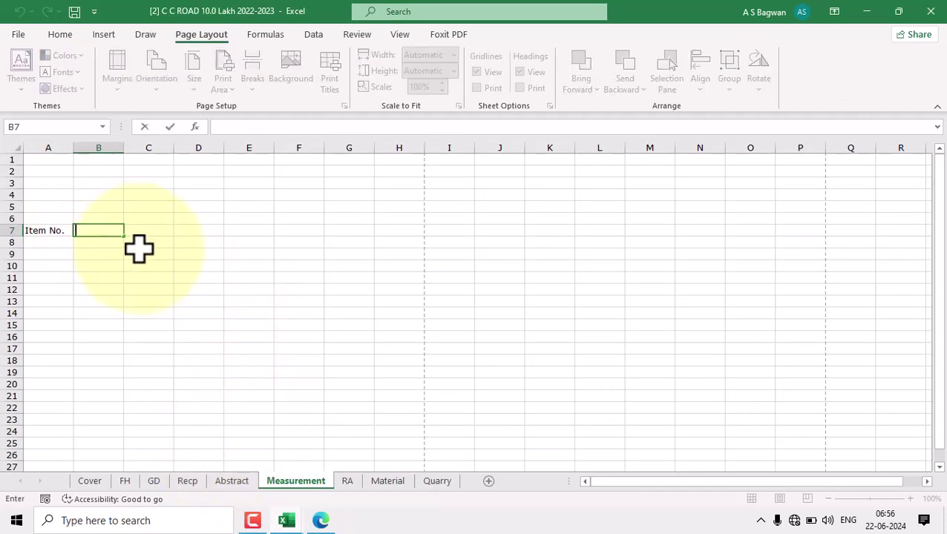
pyautogui.hotkey('ctrl', 'v')
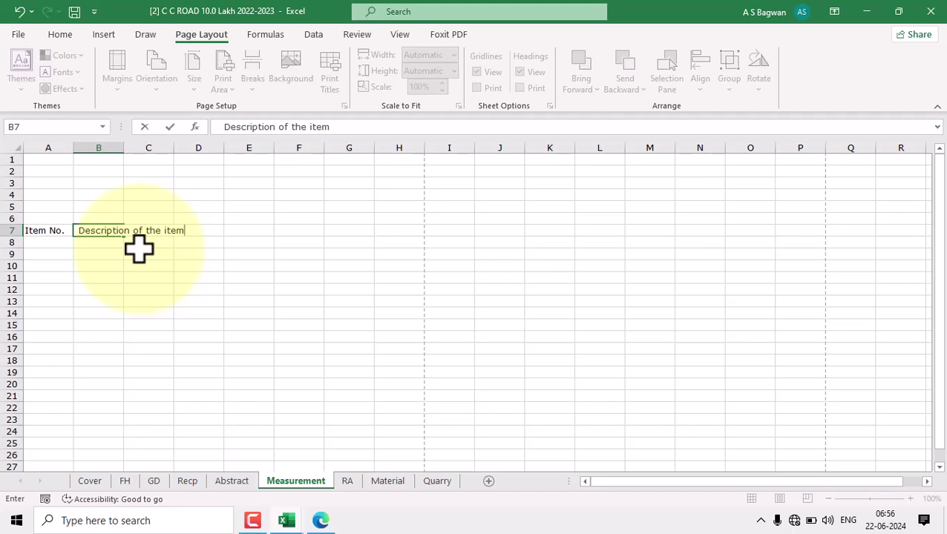
pyautogui.click(164, 275)
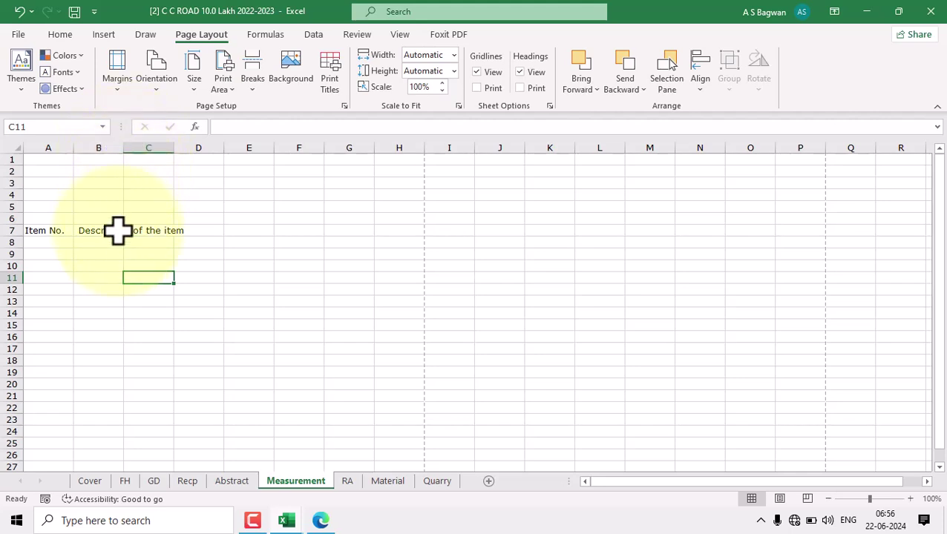
pyautogui.doubleClick(123, 147)
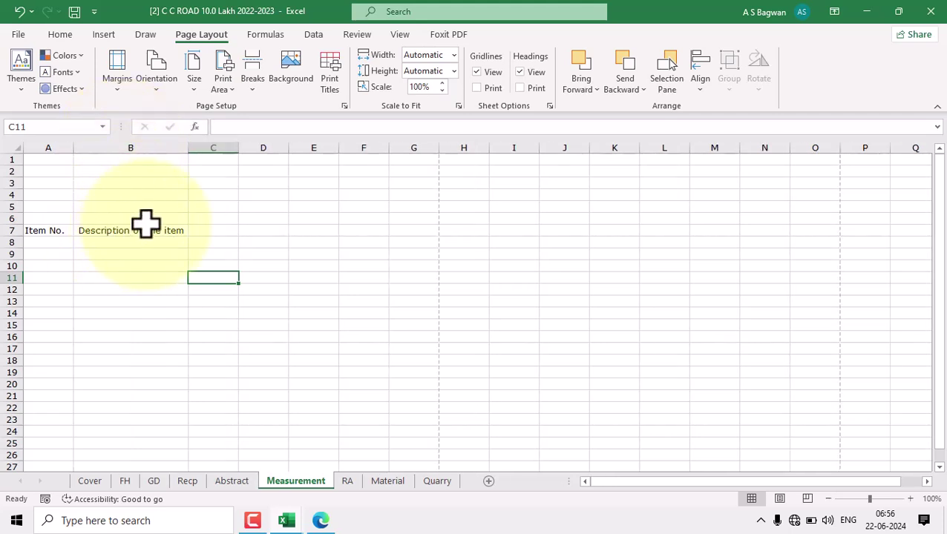
# Enter the heading "No." in cell C7 and merge and center it across C7:D7
pyautogui.click(177, 231)
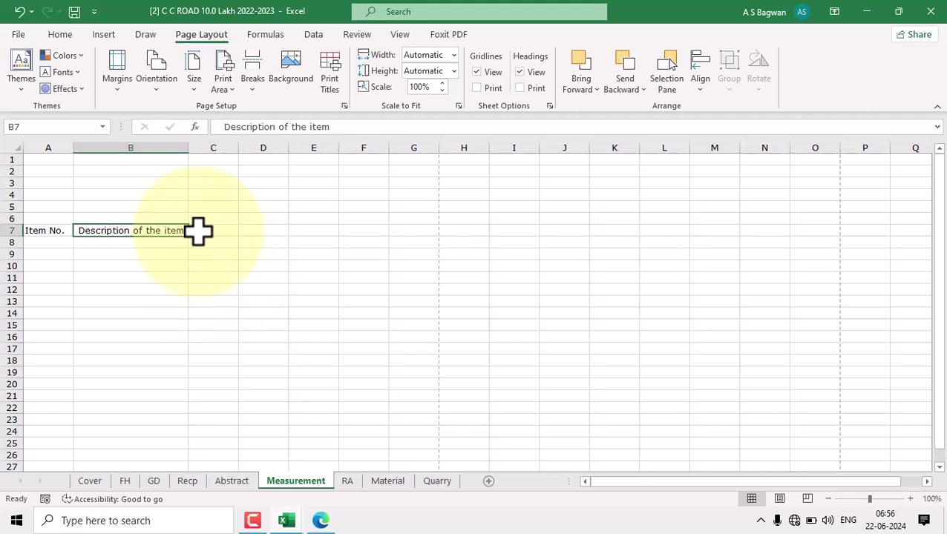
pyautogui.click(199, 231)
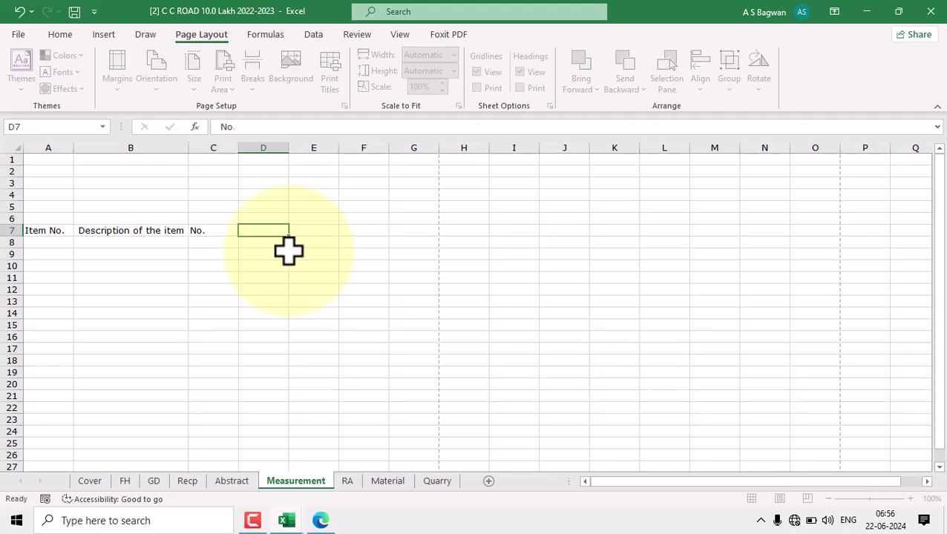
pyautogui.press('Tab')
pyautogui.click(224, 230)
pyautogui.moveTo(225, 230); pyautogui.dragTo(245, 228)
pyautogui.click(58, 35)
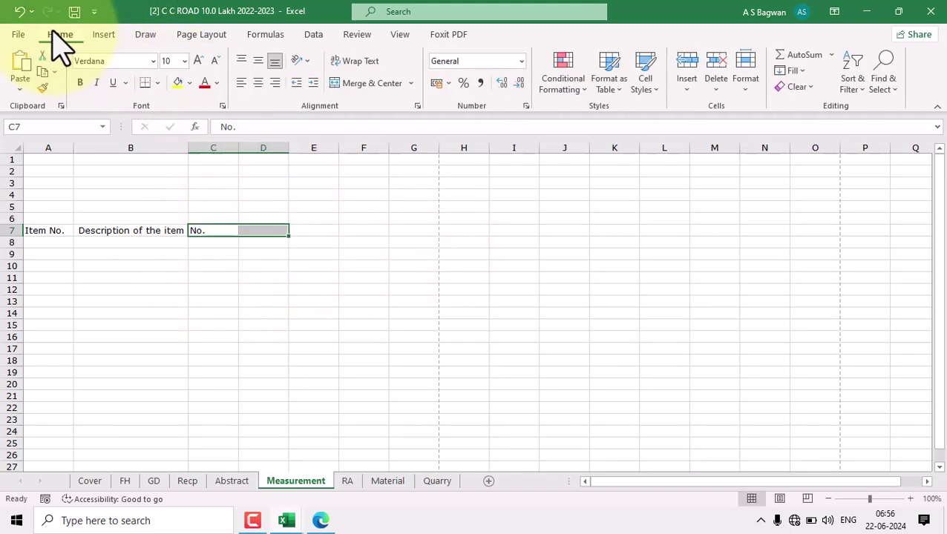
pyautogui.click(365, 84)
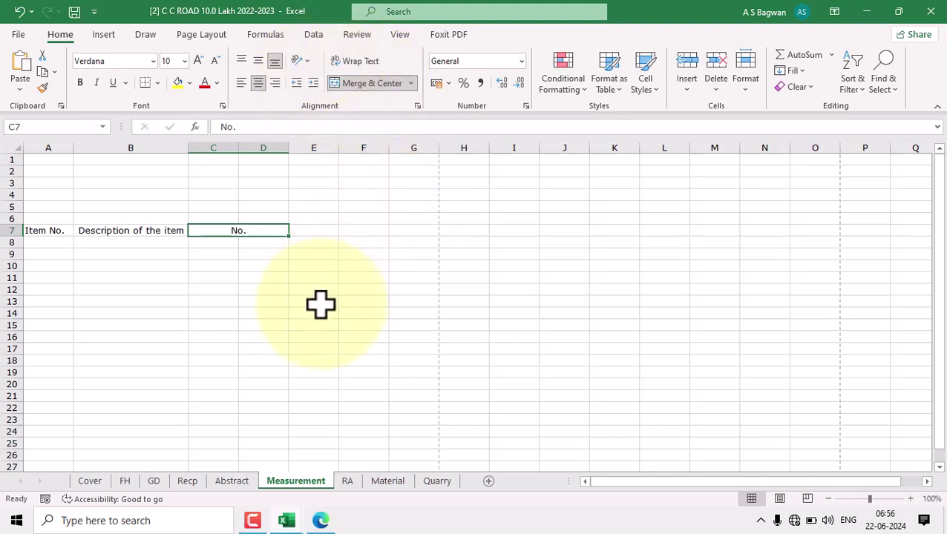
# Copy the merged "No." heading into E7:F7 and G7:H7
pyautogui.hotkey('ctrl', 'c')
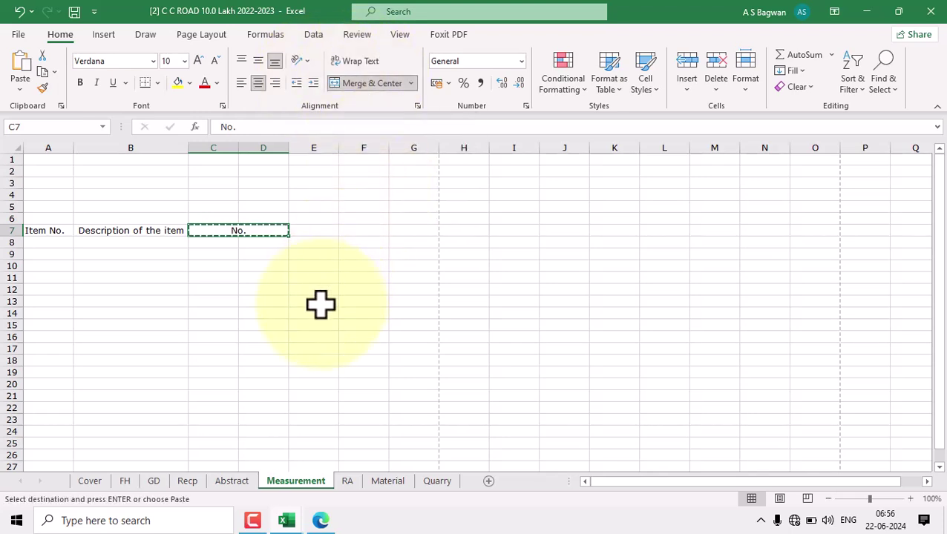
pyautogui.click(314, 231)
pyautogui.hotkey('ctrl', 'v')
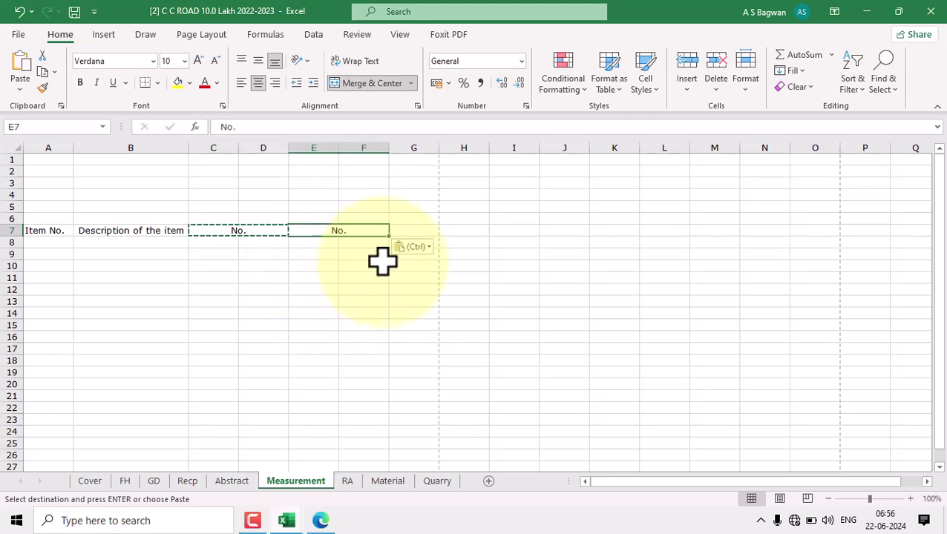
pyautogui.click(410, 230)
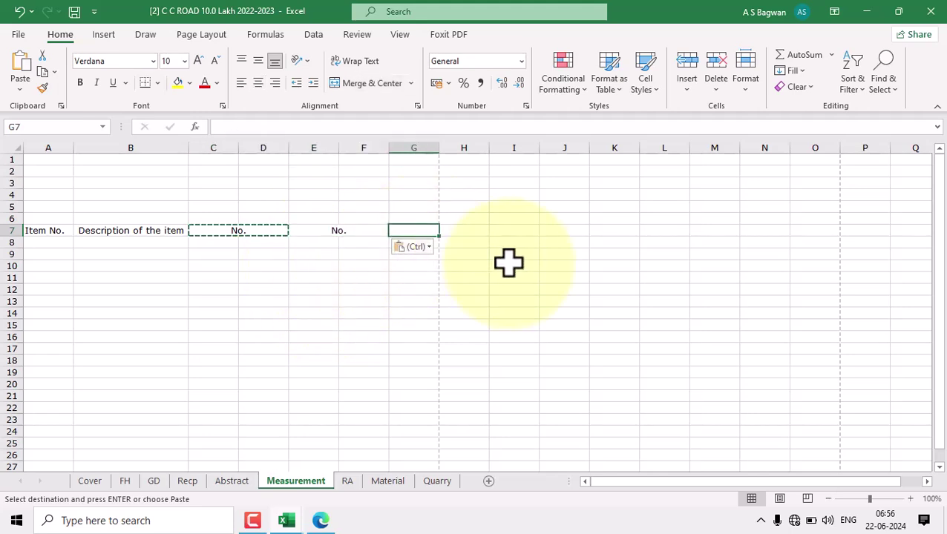
pyautogui.hotkey('ctrl', 'v')
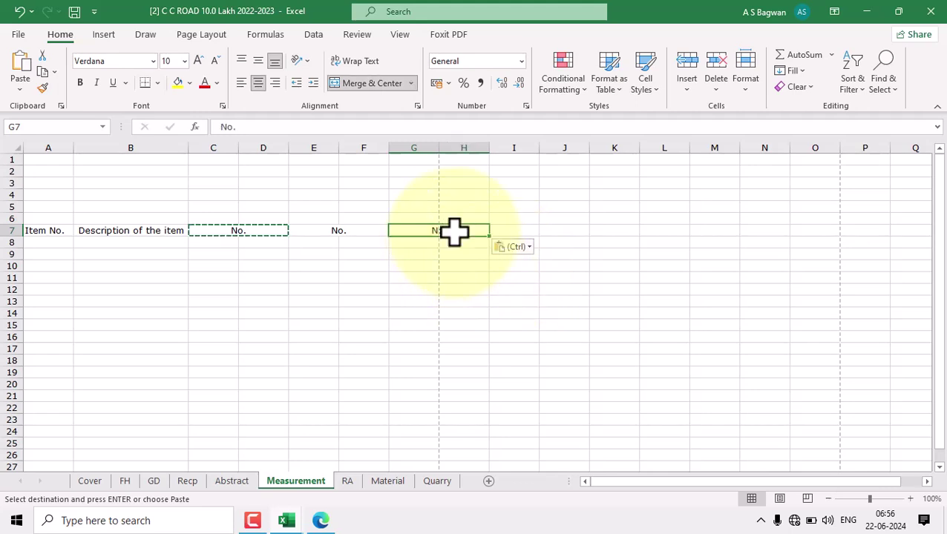
# Paste the copied merged "No." heading into I7:J7 and K7:L7 of the Measurement sheet
pyautogui.click(512, 233)
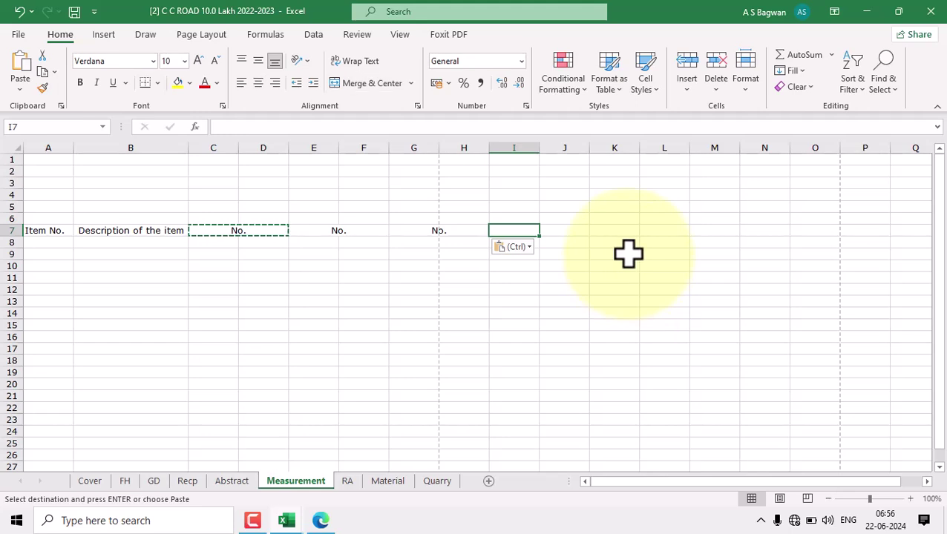
pyautogui.hotkey('ctrl', 'v')
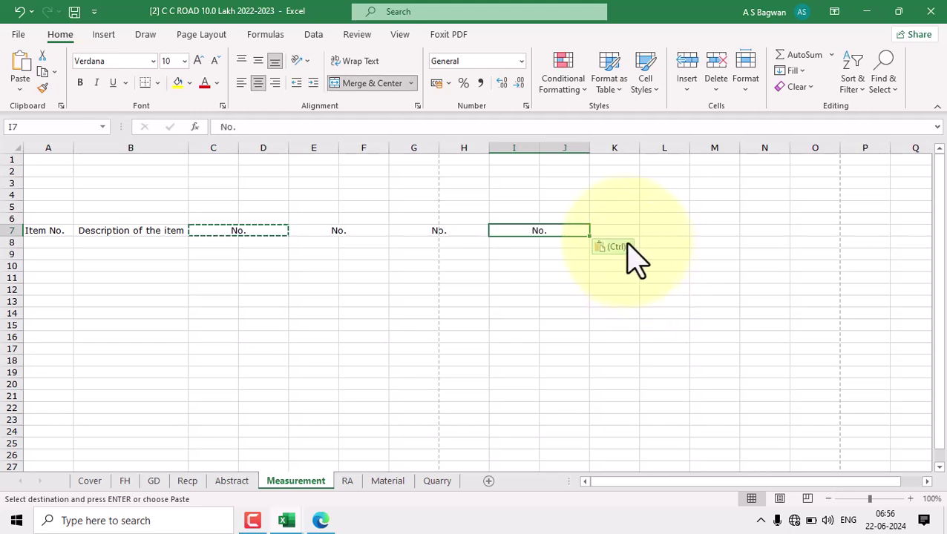
pyautogui.click(613, 231)
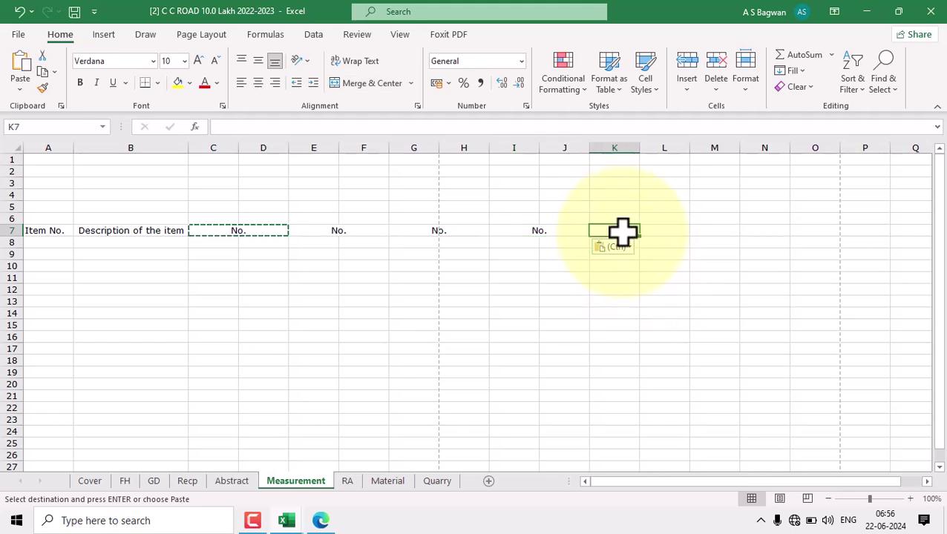
pyautogui.hotkey('ctrl', 'v')
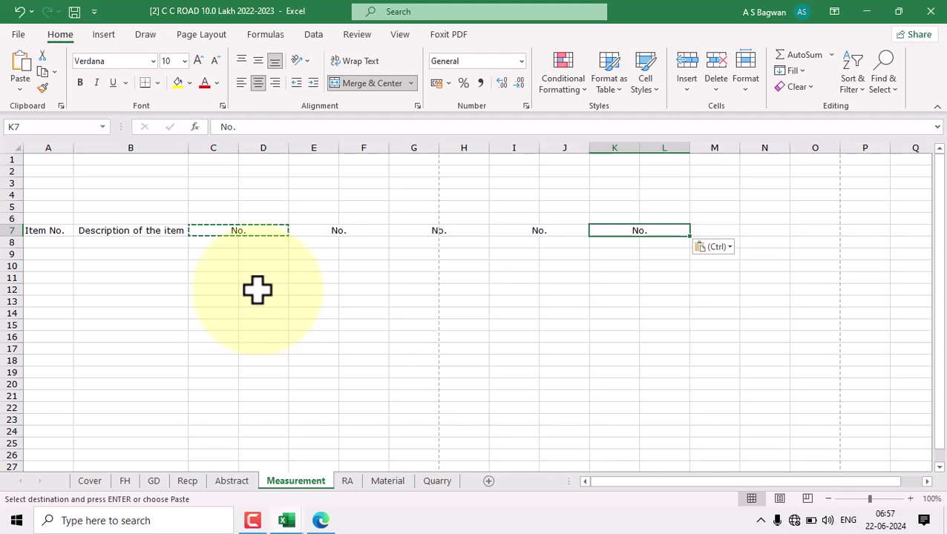
pyautogui.press('Escape')
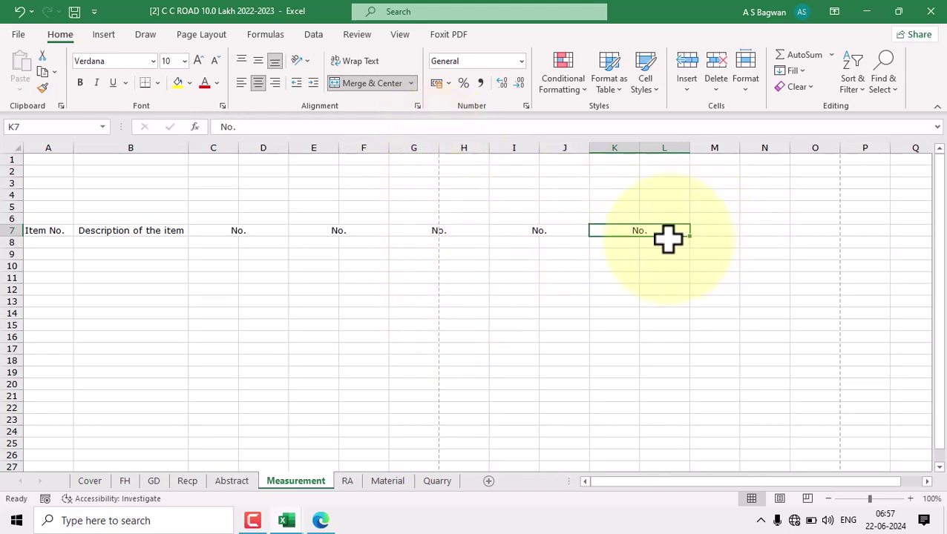
# Enter the heading "Quantity" in cell M7
pyautogui.click(710, 234)
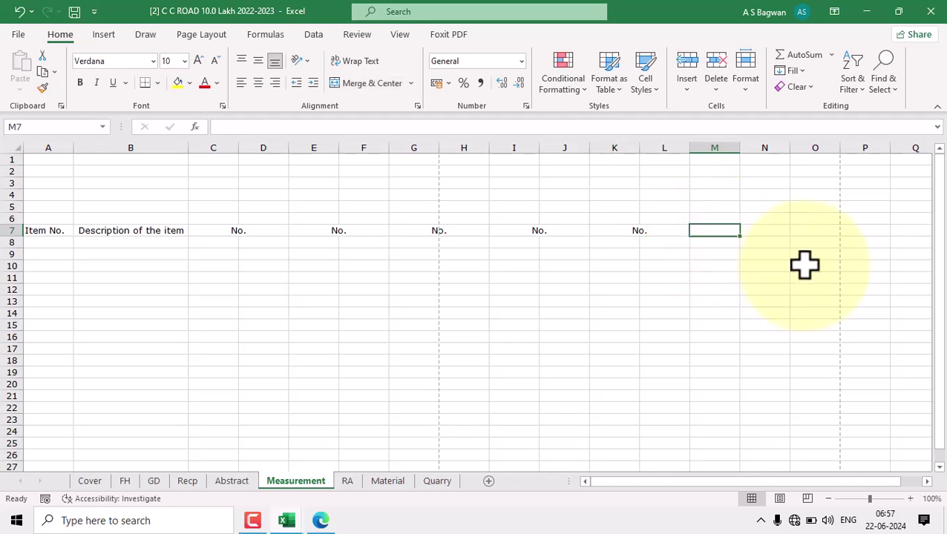
pyautogui.write('Quantit')
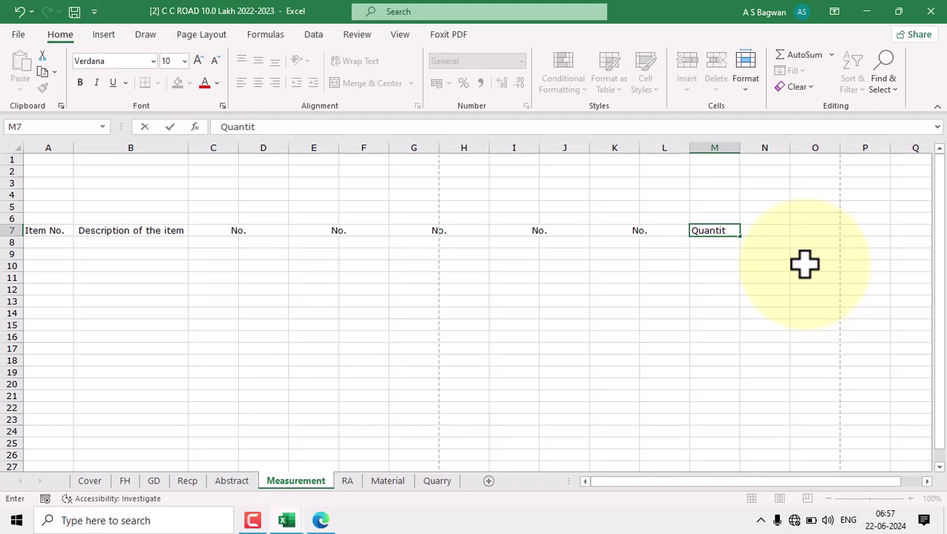
pyautogui.write('y')
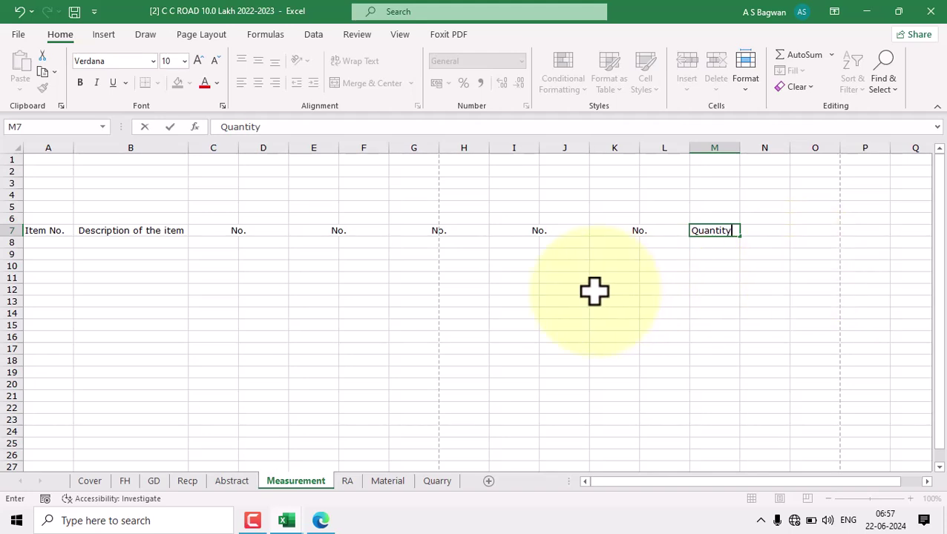
pyautogui.click(594, 292)
# Check the measurement layout in the C C ROAD estimate PDF in Edge, and return to the Measurement sheet in Excel
pyautogui.click(320, 521)
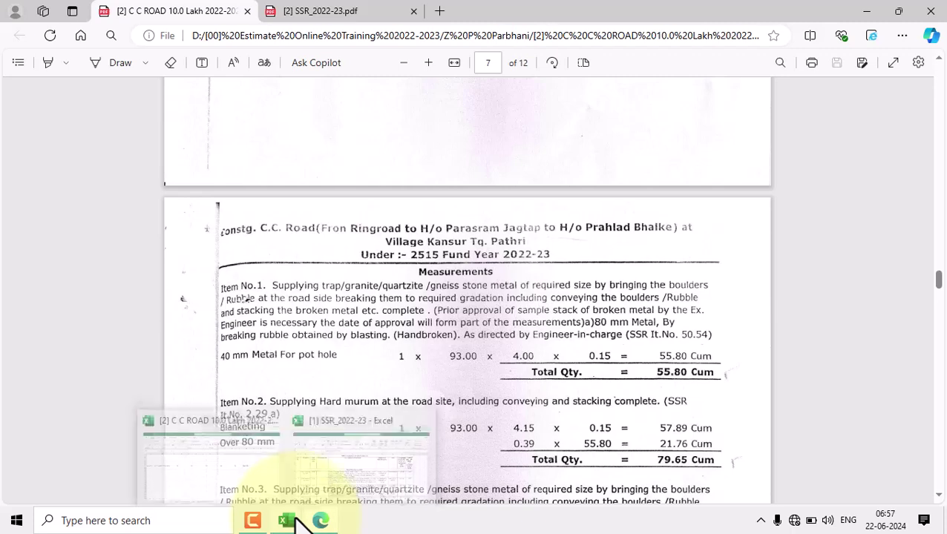
pyautogui.click(247, 481)
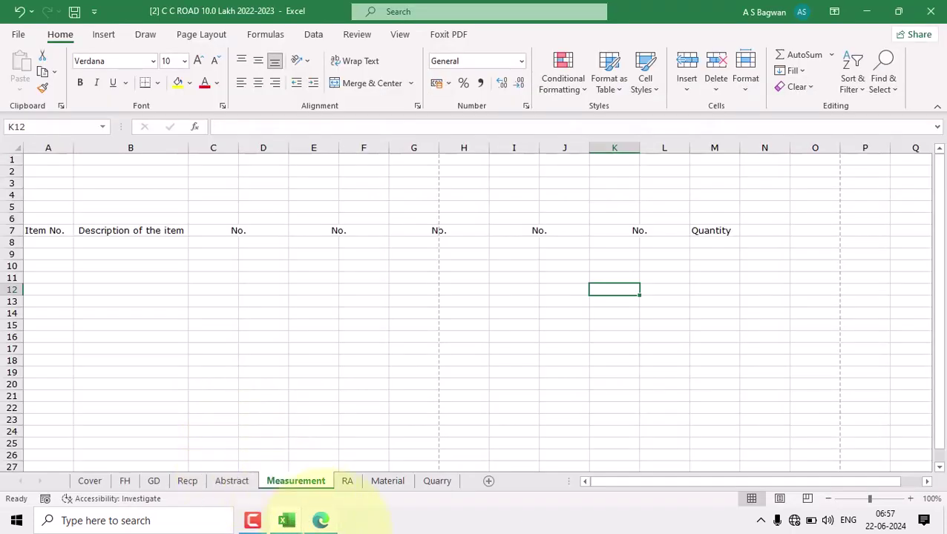
pyautogui.click(224, 242)
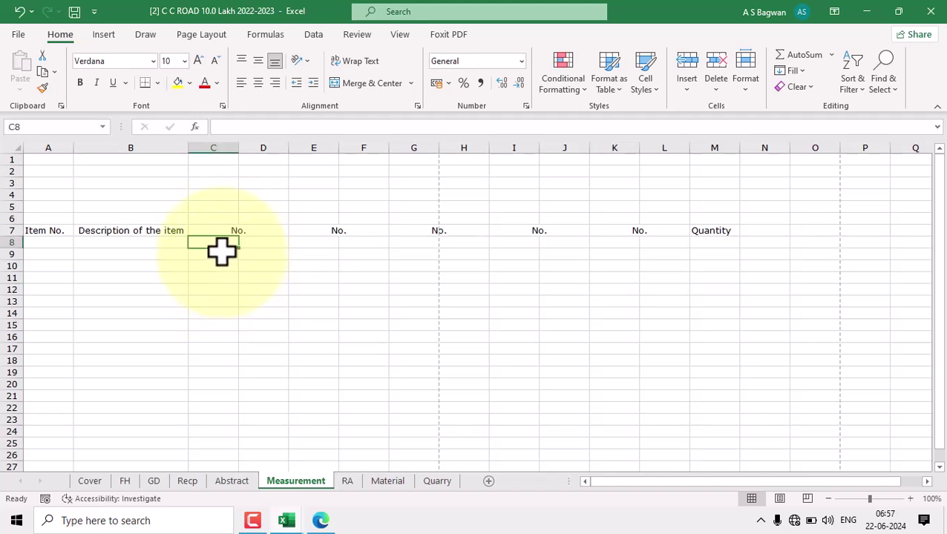
pyautogui.click(217, 253)
# Enter 1 in cell C11 and the multiplication sign X in cell D11
pyautogui.click(217, 278)
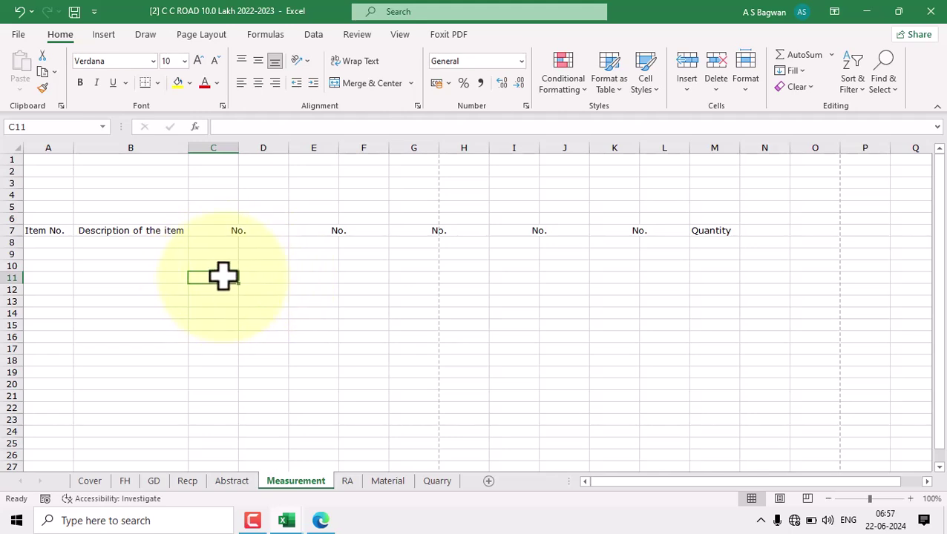
pyautogui.write('1')
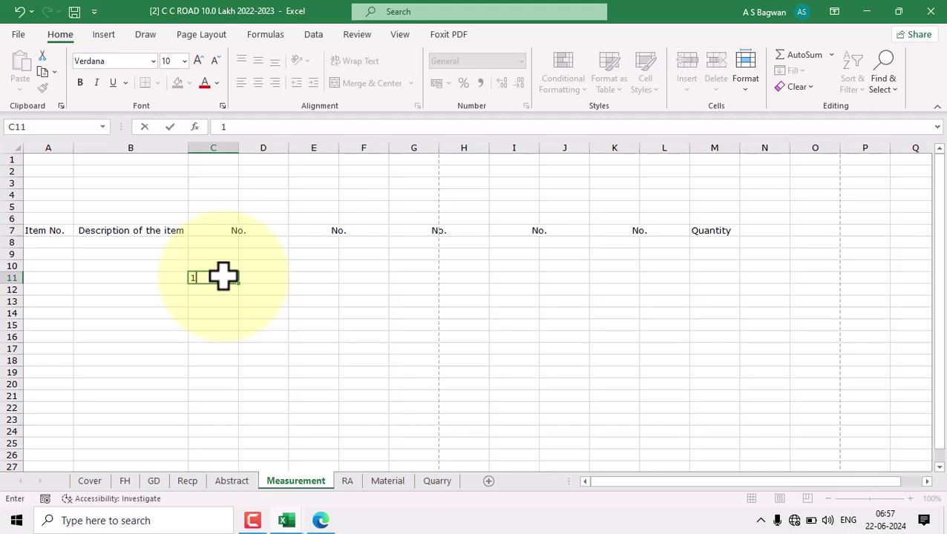
pyautogui.press('Tab')
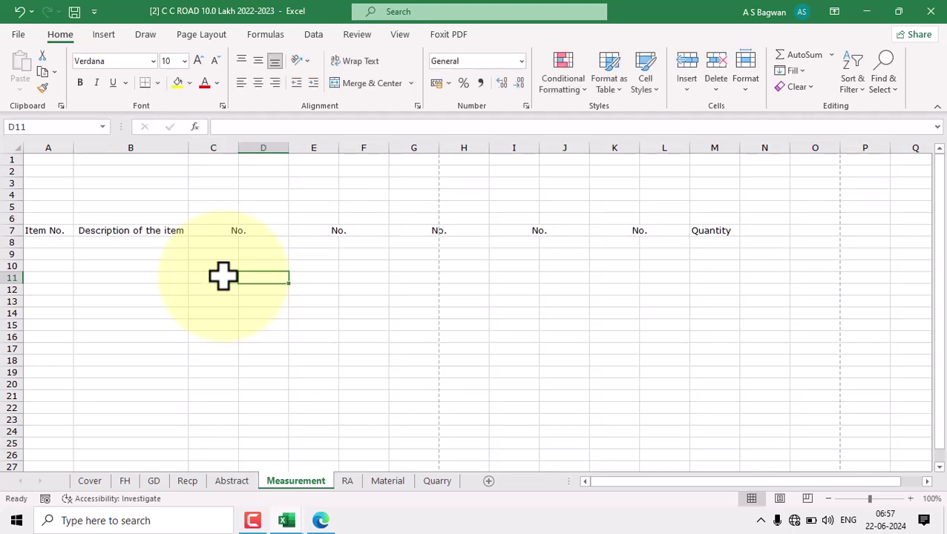
pyautogui.write('X')
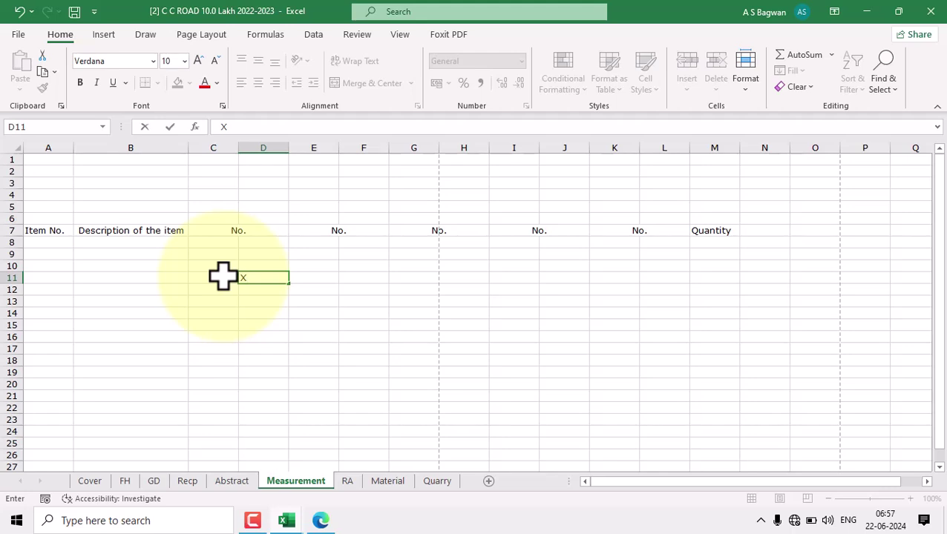
pyautogui.press('Tab')
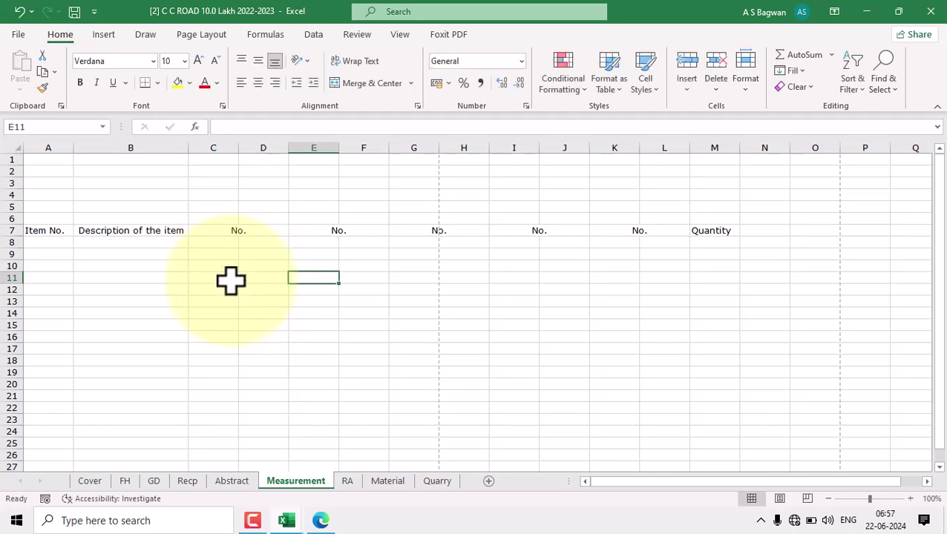
# Copy the number and X pair from C11:D11 into E11:F11
pyautogui.click(235, 277)
pyautogui.moveTo(236, 278); pyautogui.dragTo(267, 279)
pyautogui.hotkey('ctrl', 'c')
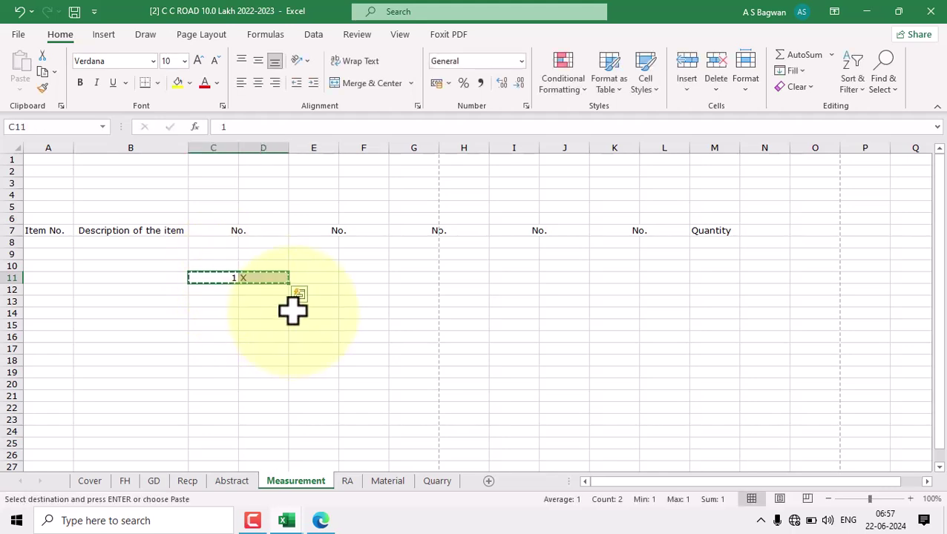
pyautogui.click(317, 276)
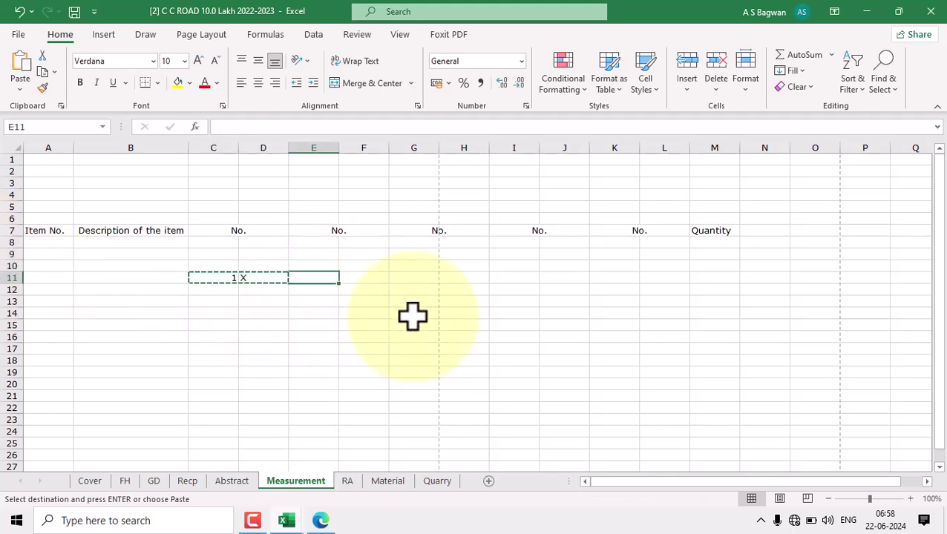
pyautogui.hotkey('ctrl', 'v')
pyautogui.press('ctrl')
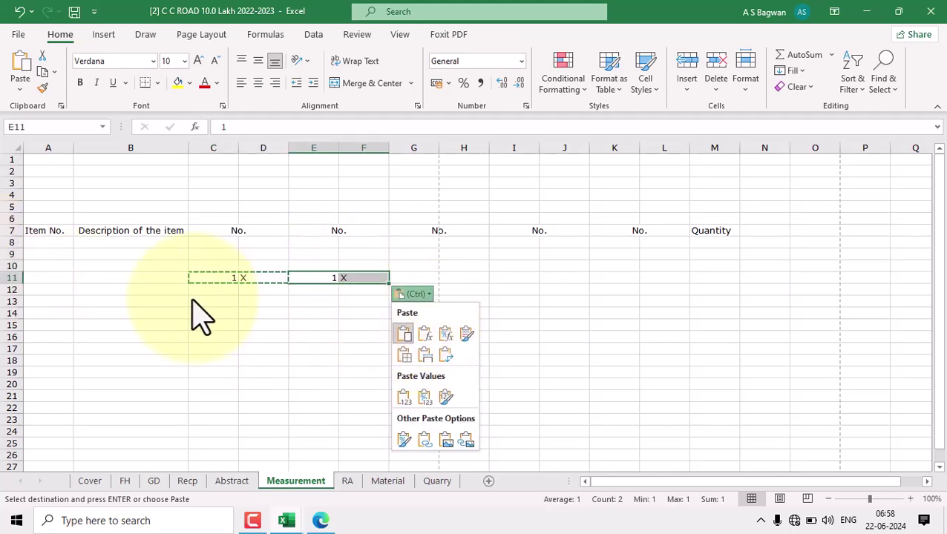
pyautogui.press('Escape')
pyautogui.press('Escape')
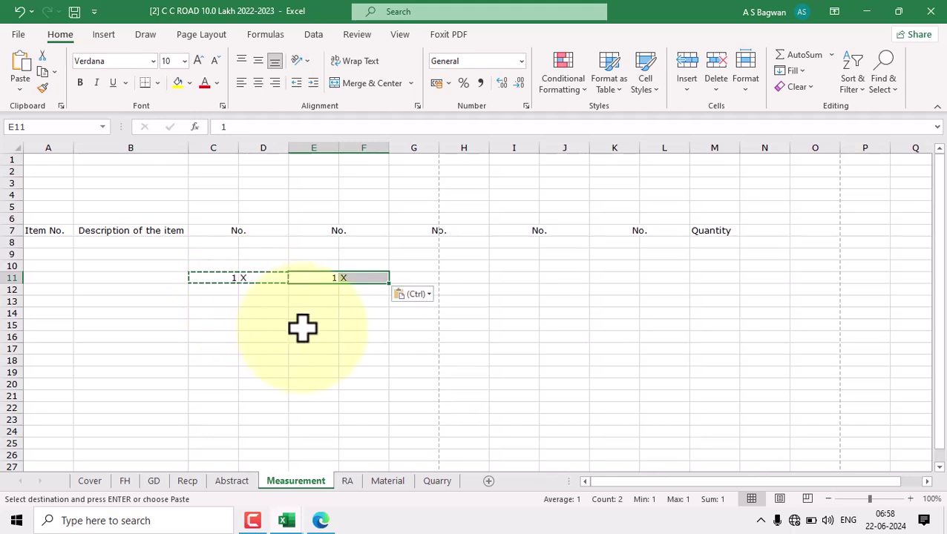
pyautogui.click(309, 326)
# Copy the number and X pair from E11:F11 into G11:H11
pyautogui.moveTo(222, 279); pyautogui.dragTo(254, 276)
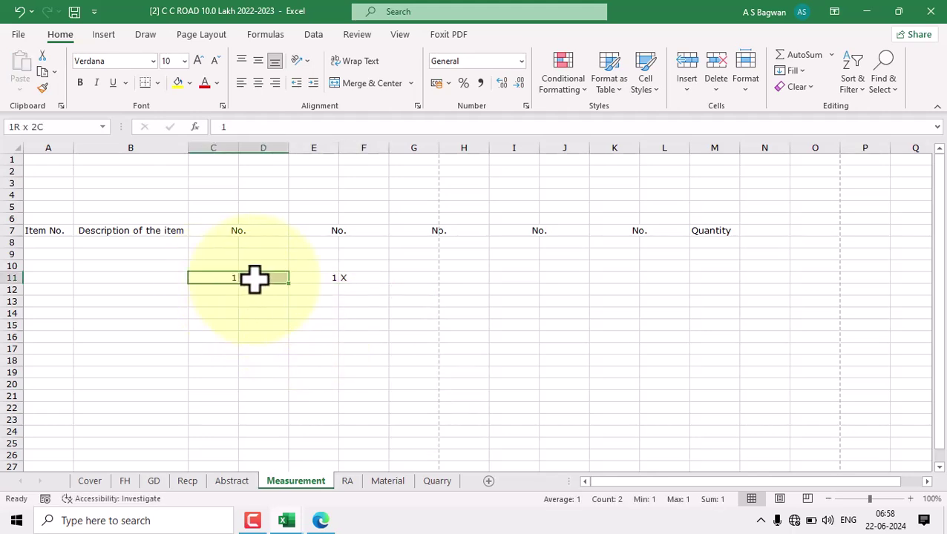
pyautogui.moveTo(317, 276); pyautogui.dragTo(342, 276)
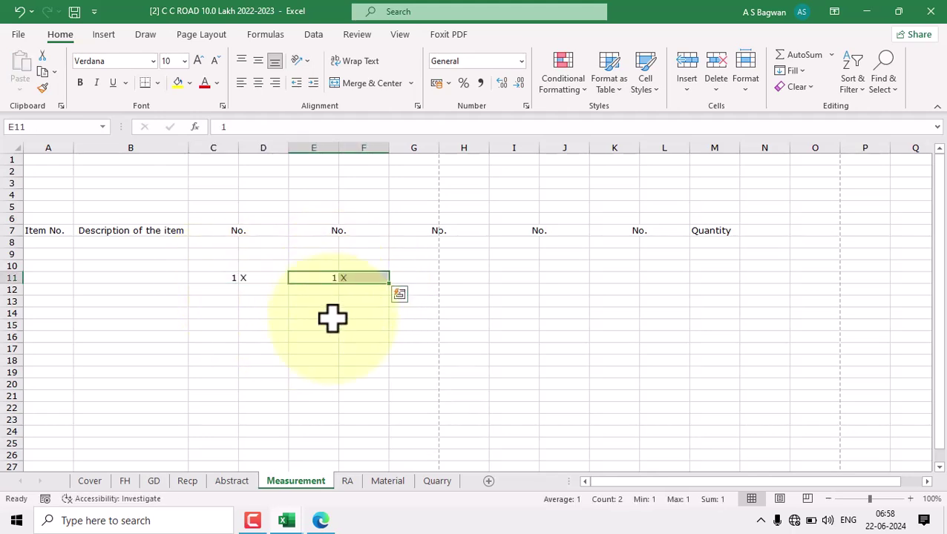
pyautogui.hotkey('ctrl', 'c')
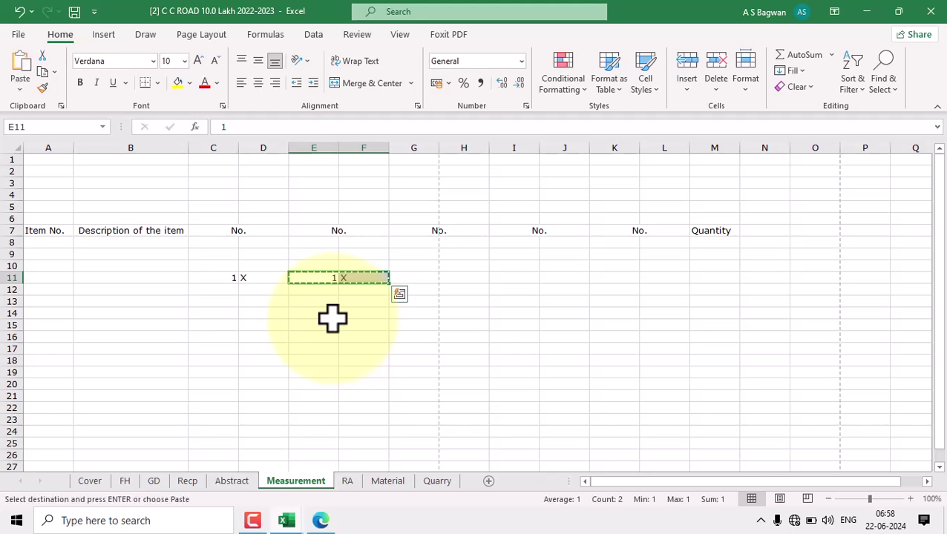
pyautogui.click(427, 276)
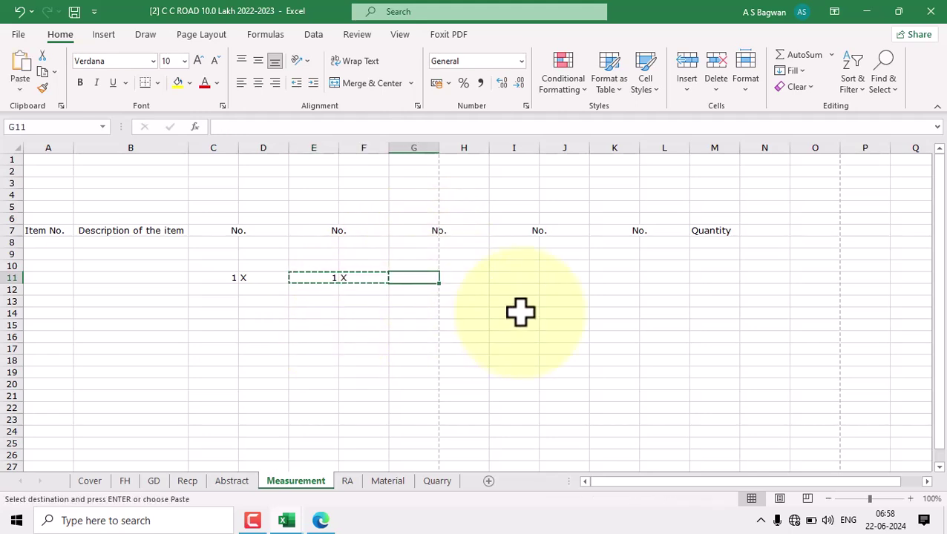
pyautogui.hotkey('ctrl', 'v')
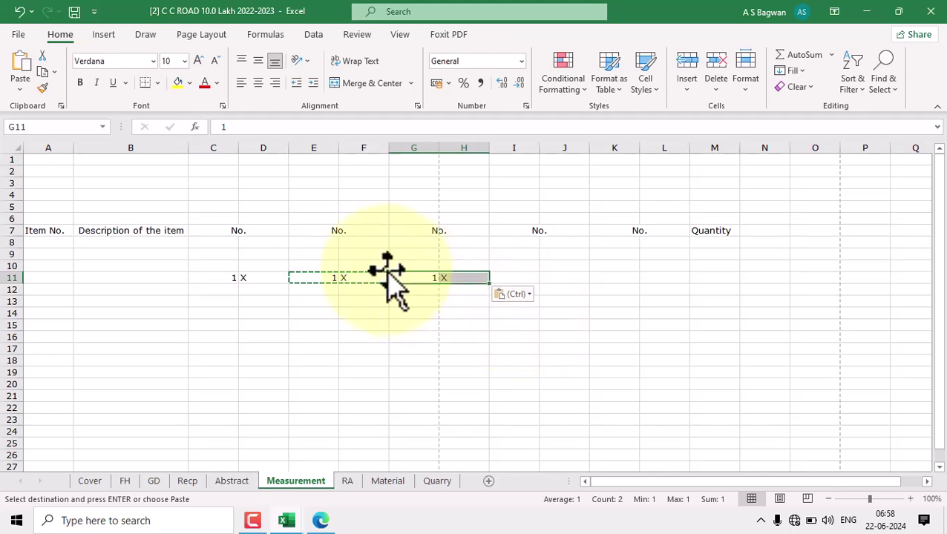
pyautogui.press('Escape')
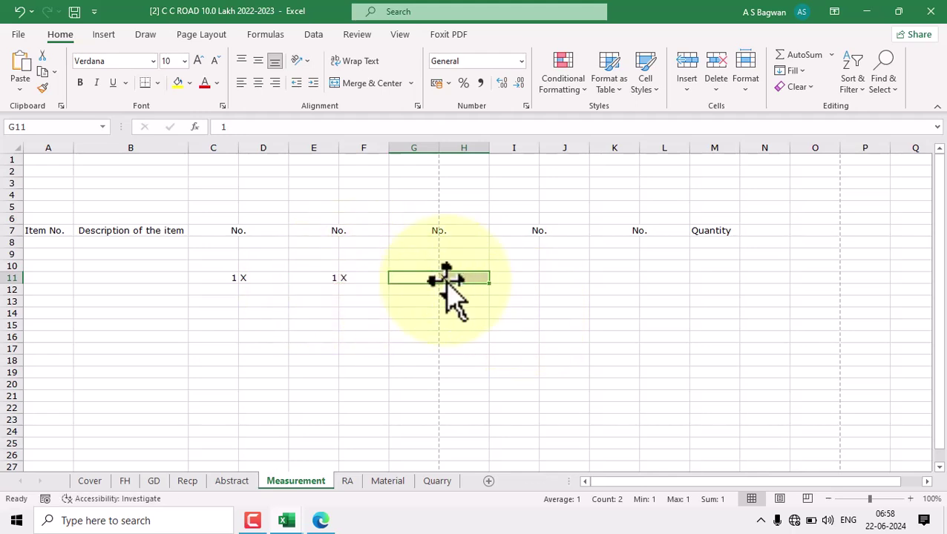
# Replace the heading in merged cell G7:H7 with "Length"
pyautogui.click(458, 232)
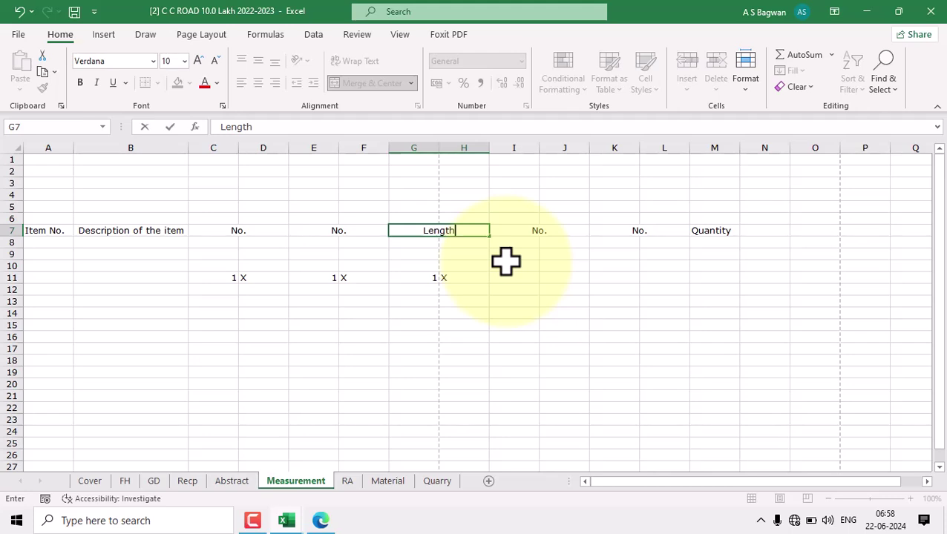
pyautogui.write('Length')
pyautogui.press('Tab')
# Format the number in cell G11 to show three decimal places
pyautogui.click(410, 278)
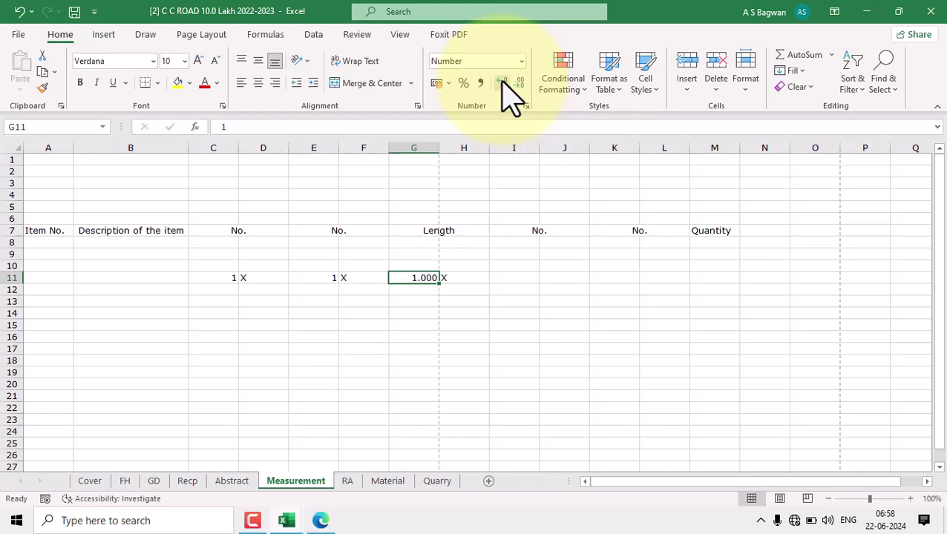
pyautogui.click(455, 302)
pyautogui.hotkey('ctrl', 'z')
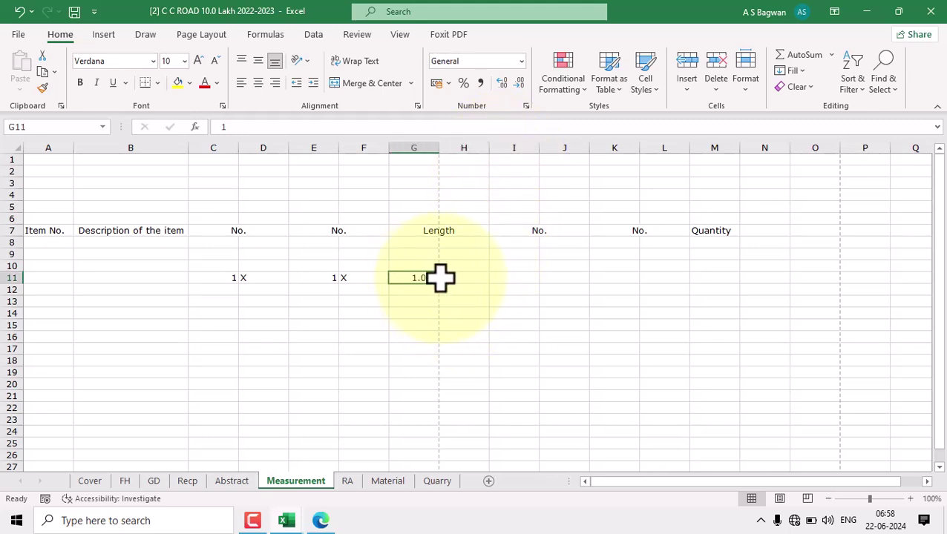
pyautogui.hotkey('ctrl', 'y')
pyautogui.click(236, 277)
pyautogui.hotkey('ctrl', 'v')
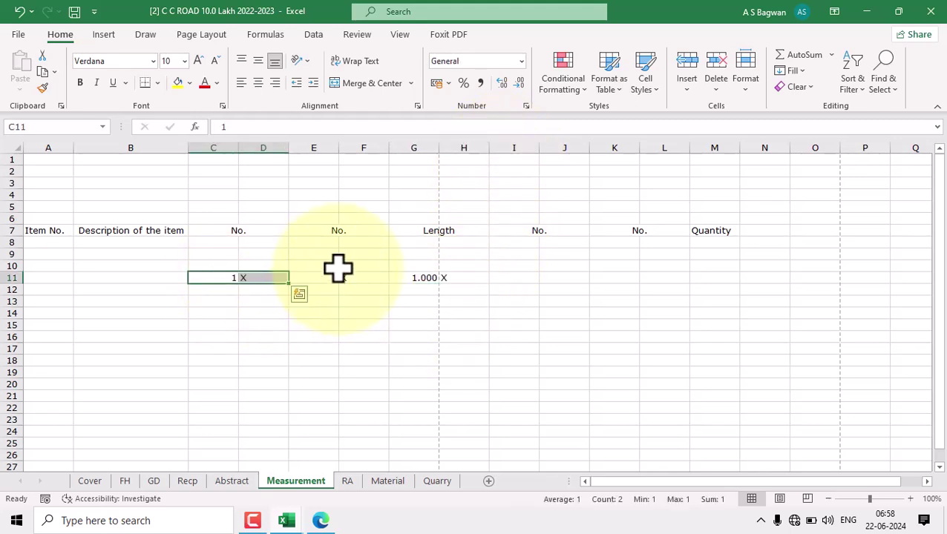
pyautogui.moveTo(322, 277); pyautogui.dragTo(346, 276)
pyautogui.hotkey('ctrl', 'v')
# Copy the three-decimal number and X pair from G11:H11 into I11:J11
pyautogui.moveTo(423, 277); pyautogui.dragTo(446, 277)
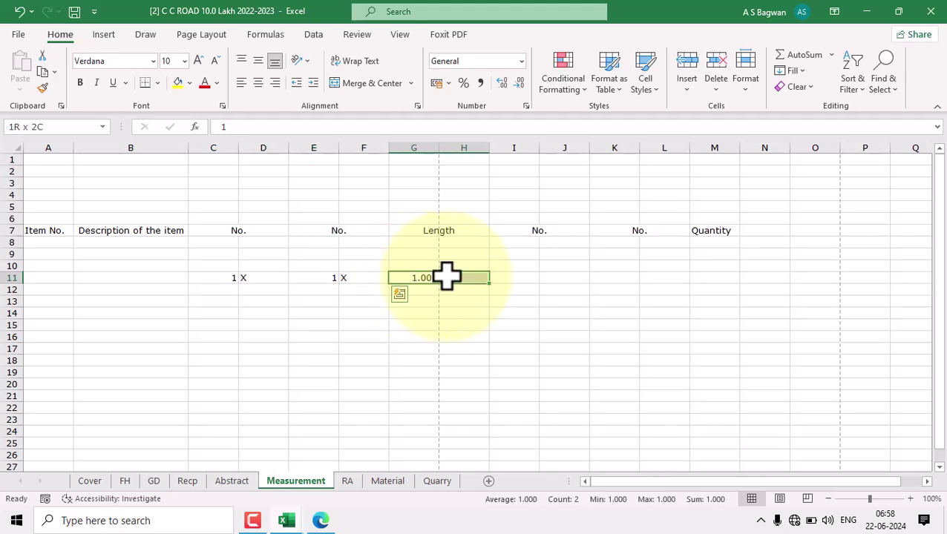
pyautogui.hotkey('ctrl', 'v')
pyautogui.hotkey('ctrl', 'c')
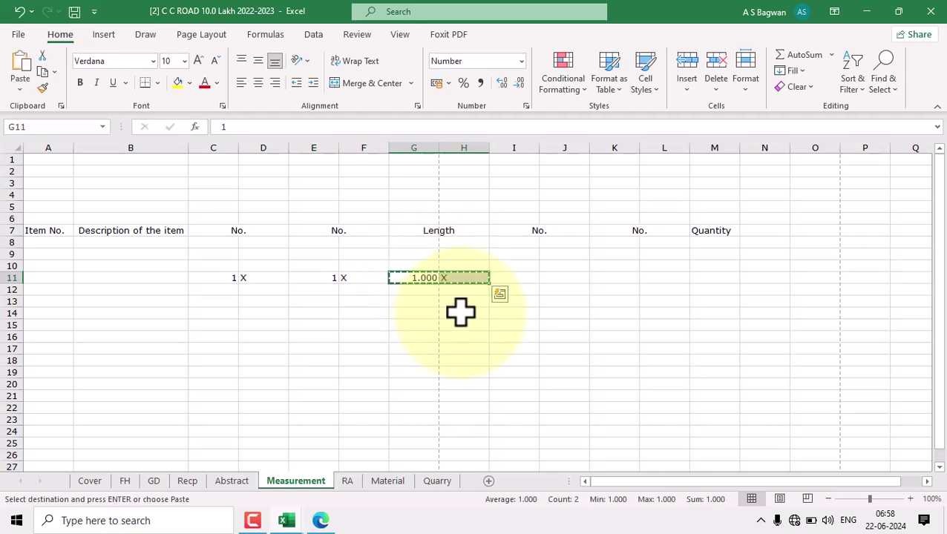
pyautogui.click(521, 276)
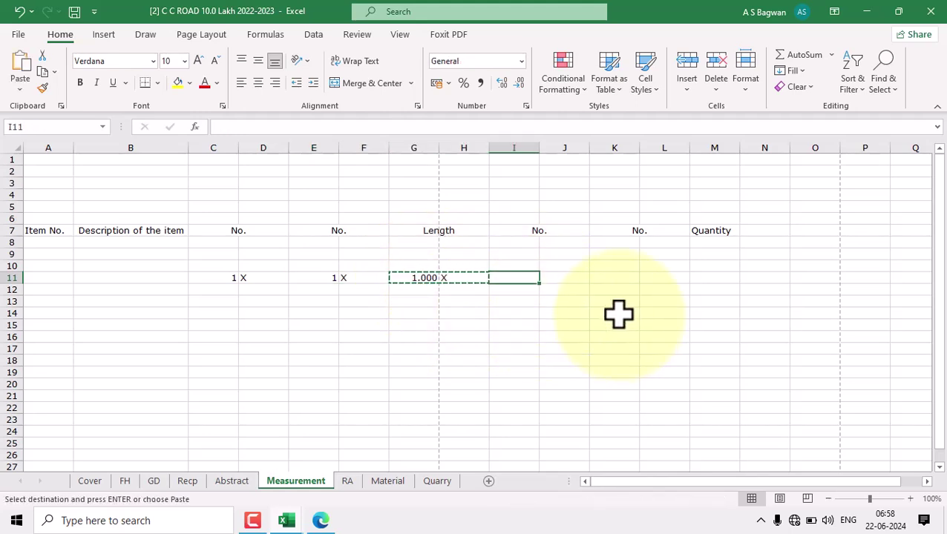
pyautogui.hotkey('ctrl', 'v')
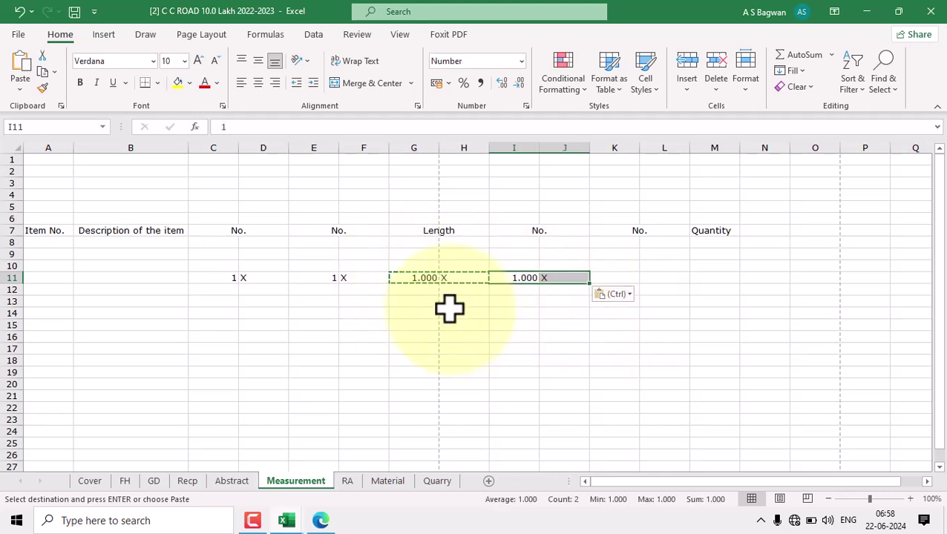
pyautogui.press('Escape')
# Replace the heading in merged cell I7:J7 with "B/W"
pyautogui.click(550, 228)
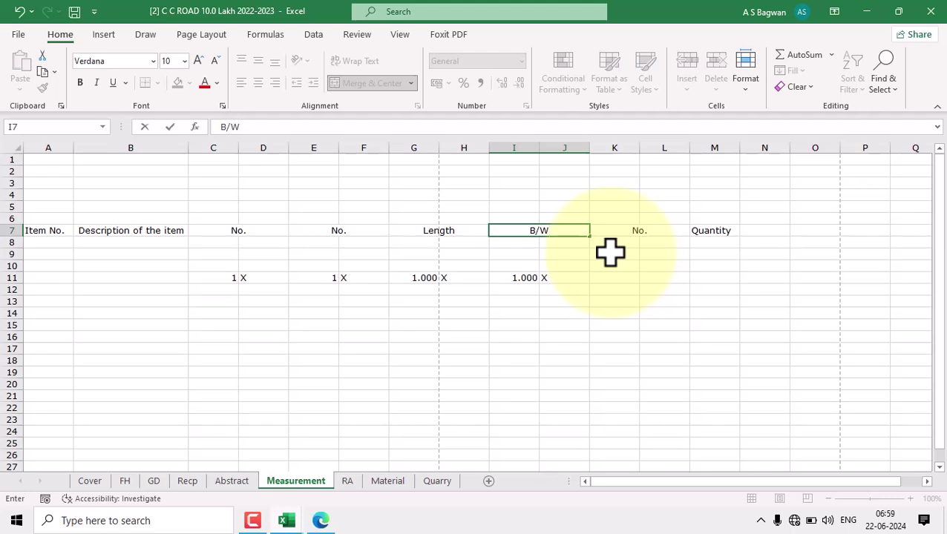
pyautogui.press('Tab')
# Copy the three-decimal number and X pair from G11:H11 into K11:L11
pyautogui.moveTo(533, 279); pyautogui.dragTo(553, 280)
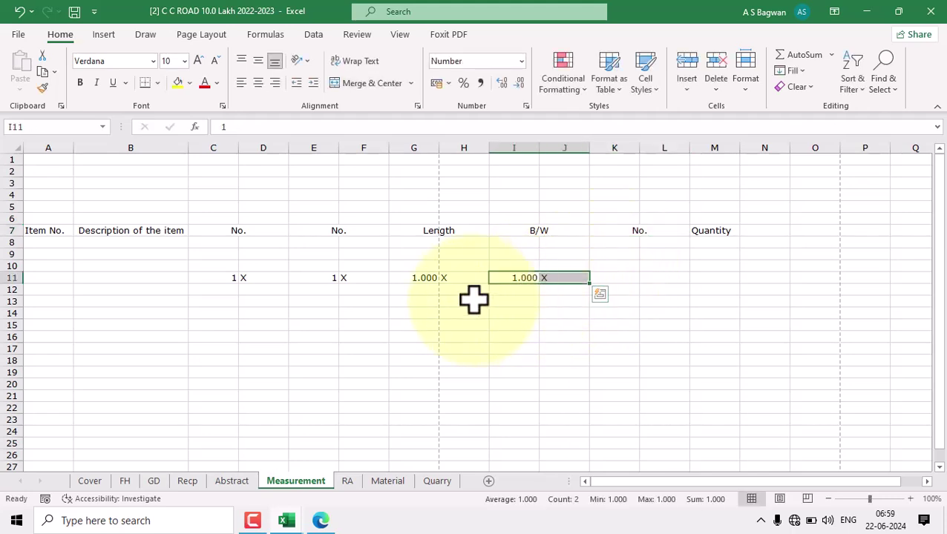
pyautogui.moveTo(434, 279); pyautogui.dragTo(446, 279)
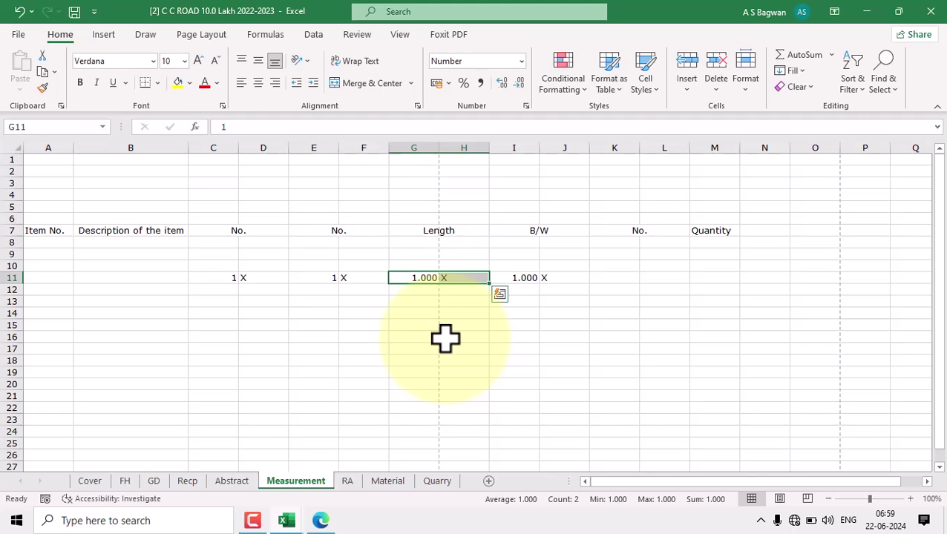
pyautogui.hotkey('ctrl', 'c')
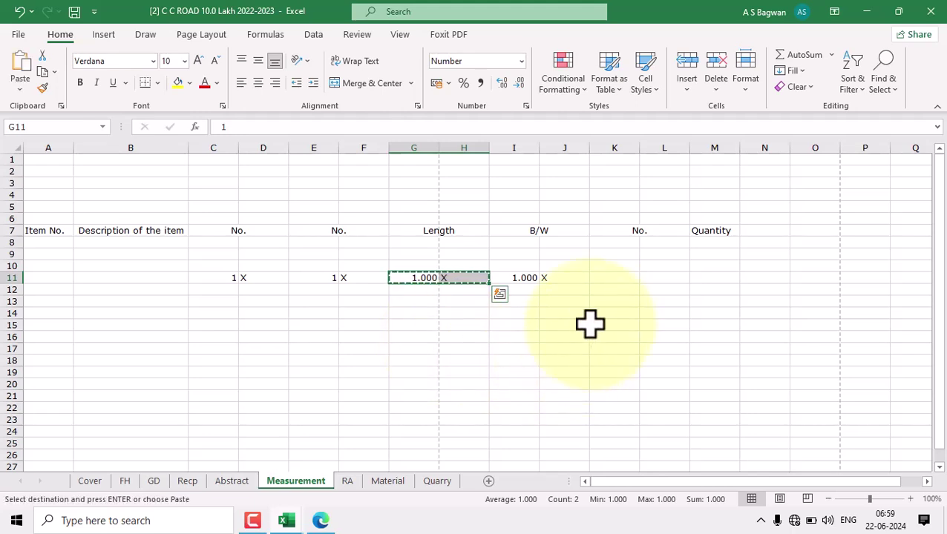
pyautogui.click(608, 280)
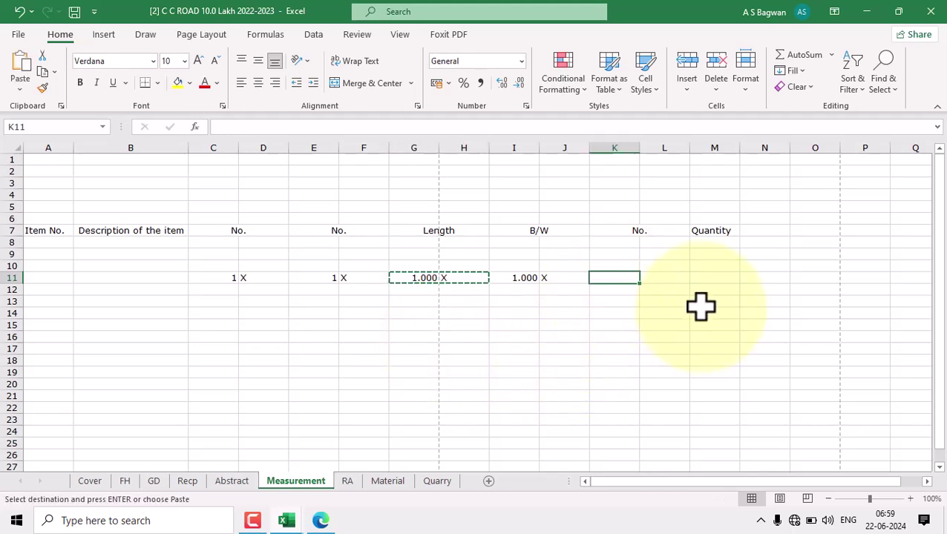
pyautogui.hotkey('ctrl', 'v')
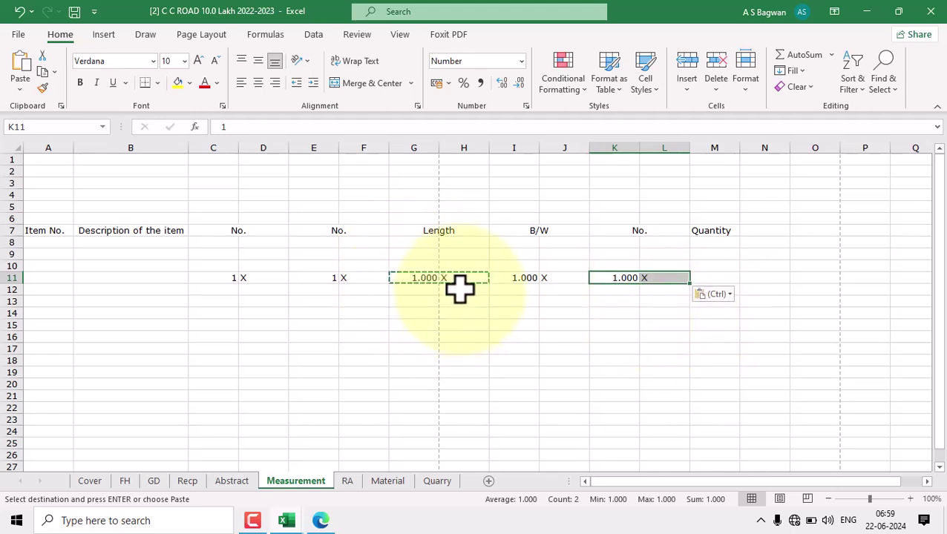
pyautogui.press('Escape')
# Replace the heading in merged cell K7:L7 with "H/D" and the X in cell L11 with "="
pyautogui.click(655, 241)
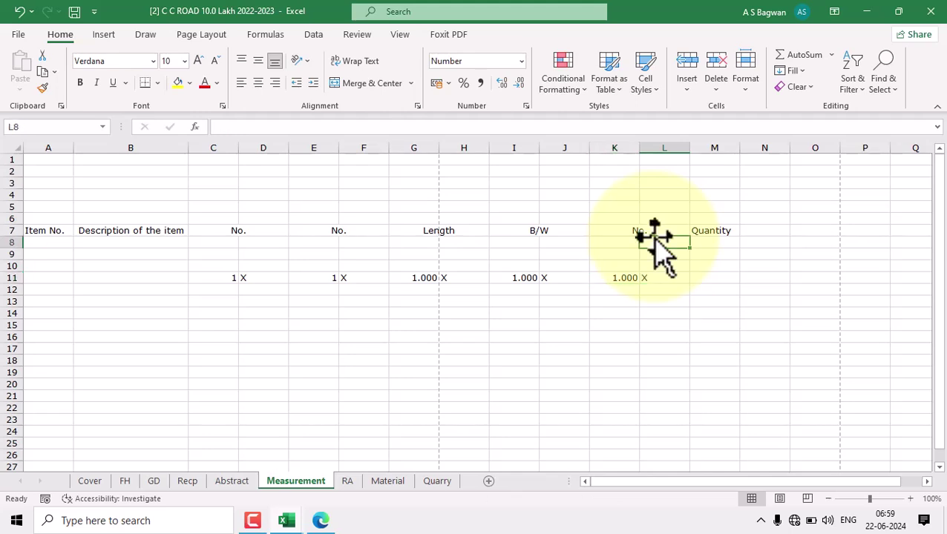
pyautogui.click(615, 232)
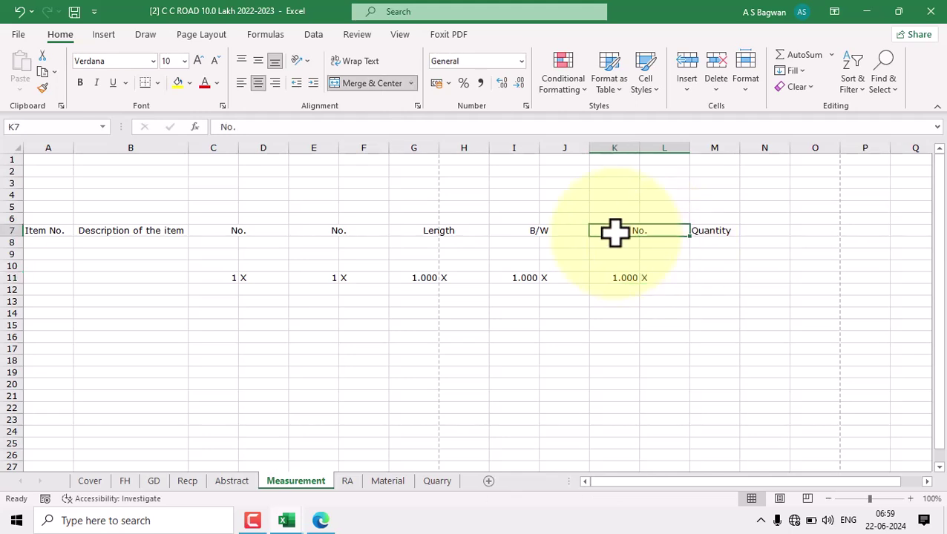
pyautogui.write('H/D')
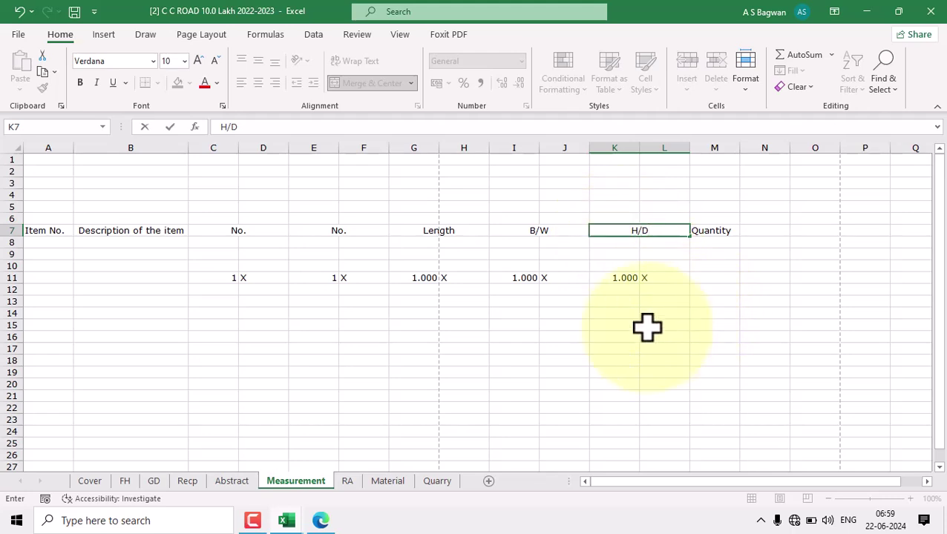
pyautogui.click(671, 324)
pyautogui.click(666, 279)
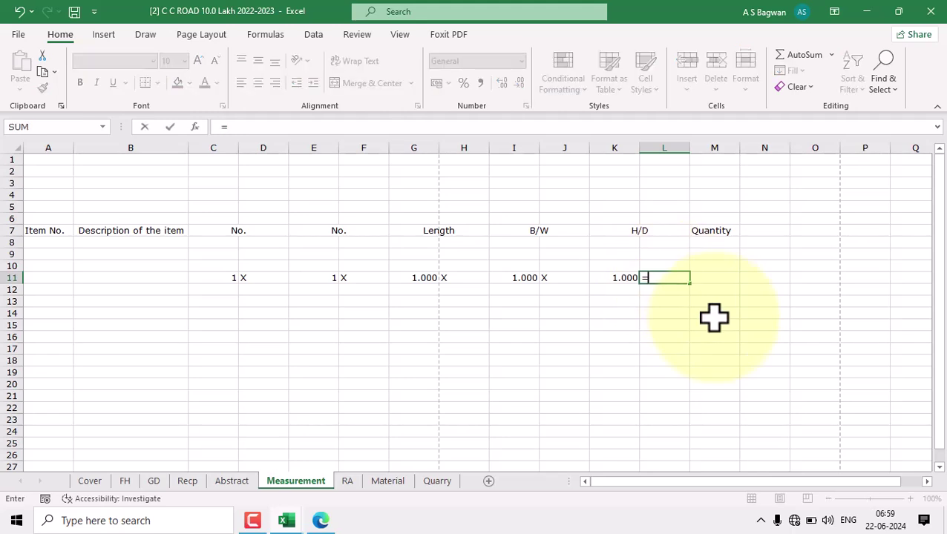
pyautogui.press('Tab')
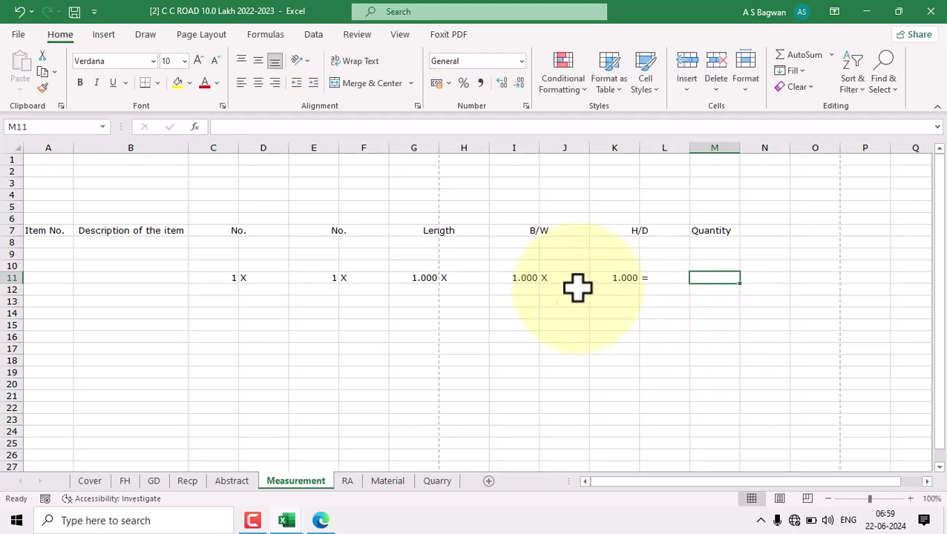
# Widen the description column B to roughly one and a half times its width
pyautogui.click(163, 148)
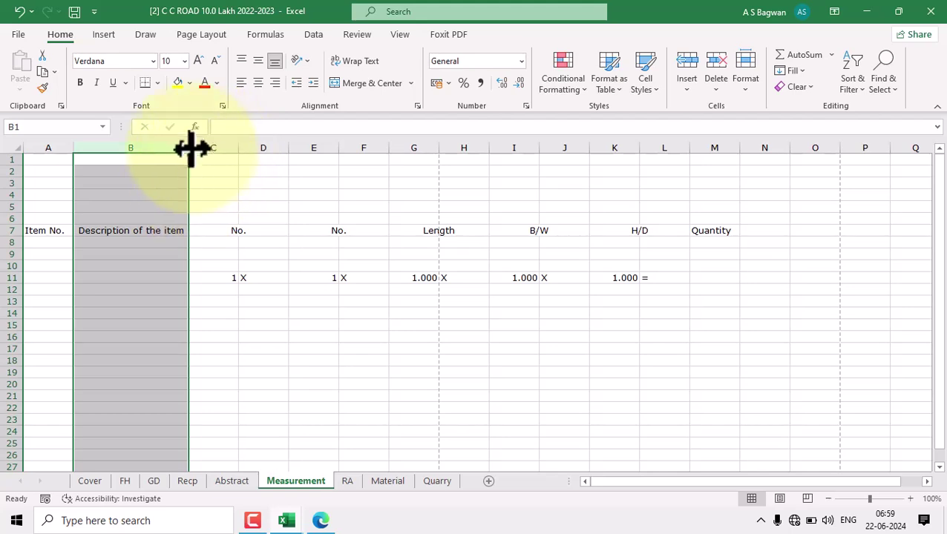
pyautogui.click(227, 220)
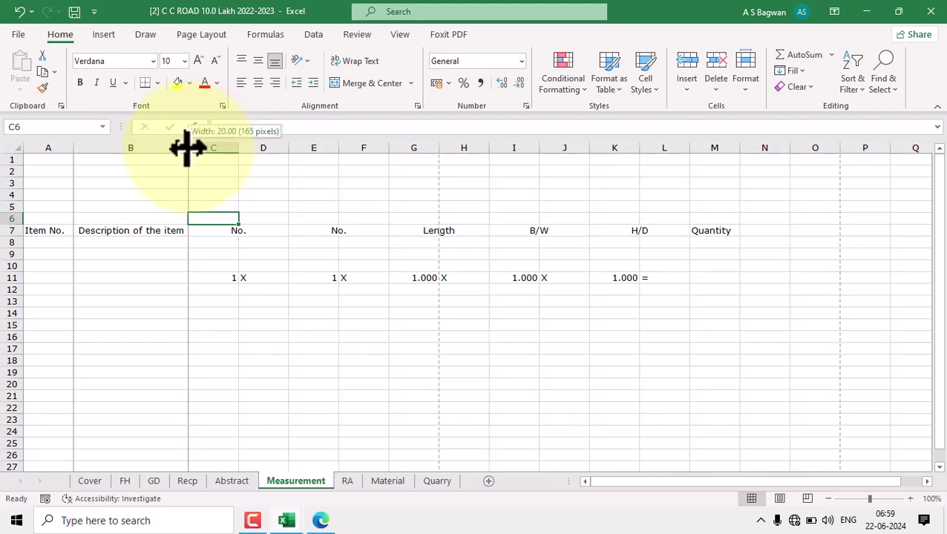
pyautogui.moveTo(308, 158); pyautogui.dragTo(259, 148)
pyautogui.click(274, 313)
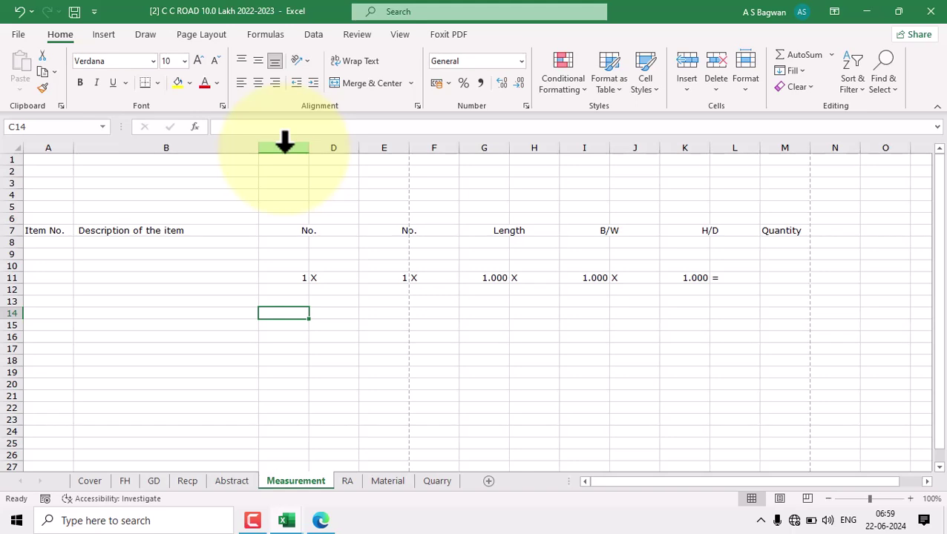
# AutoFit the widths of columns C through M to their contents
pyautogui.click(285, 145)
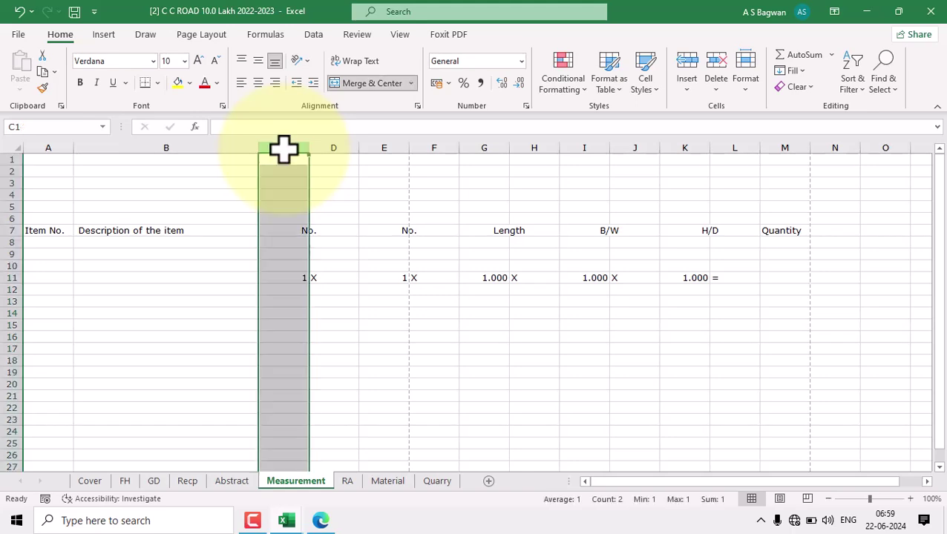
pyautogui.keyDown('shift'); pyautogui.click(799, 141); pyautogui.keyUp('shift')
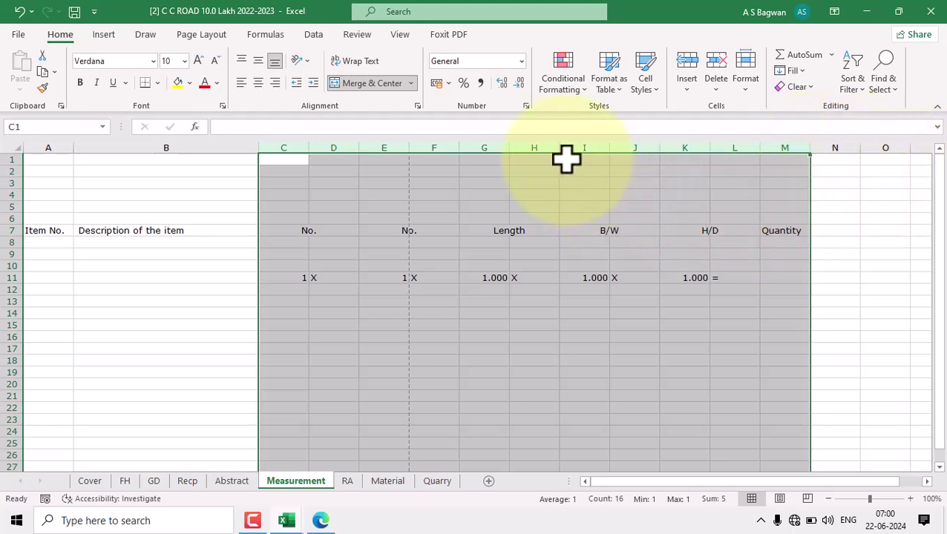
pyautogui.doubleClick(508, 148)
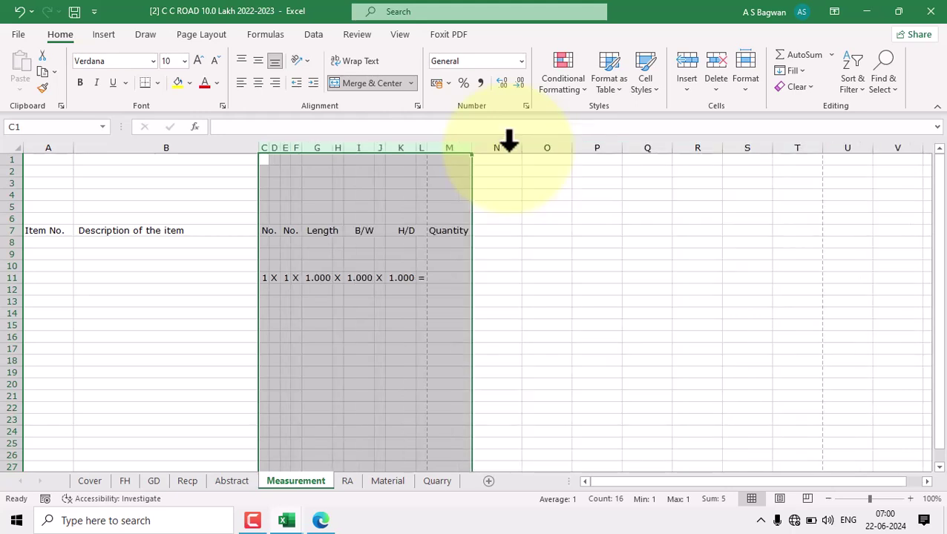
pyautogui.click(307, 327)
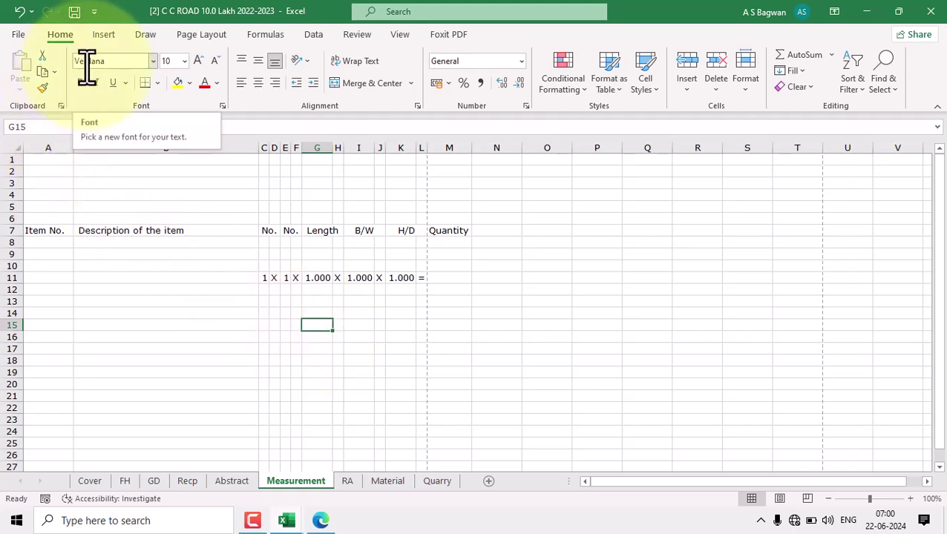
# Reduce the sheet's print scale to 90% so columns A through M fit on one page width
pyautogui.click(193, 36)
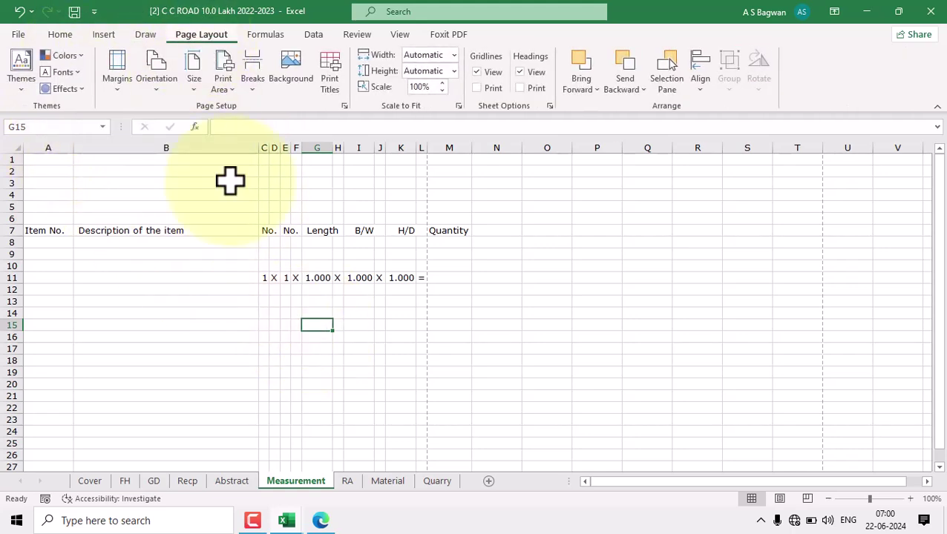
pyautogui.click(442, 83)
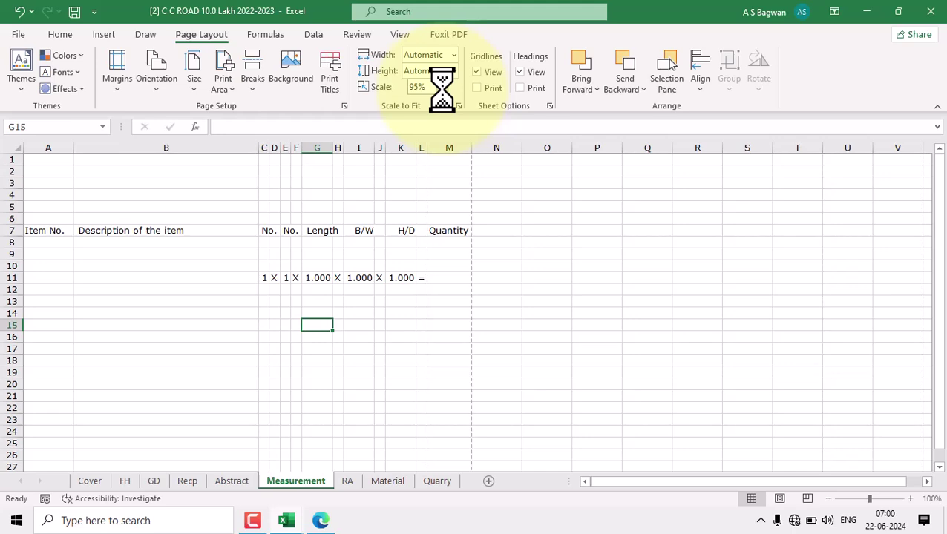
pyautogui.click(443, 90)
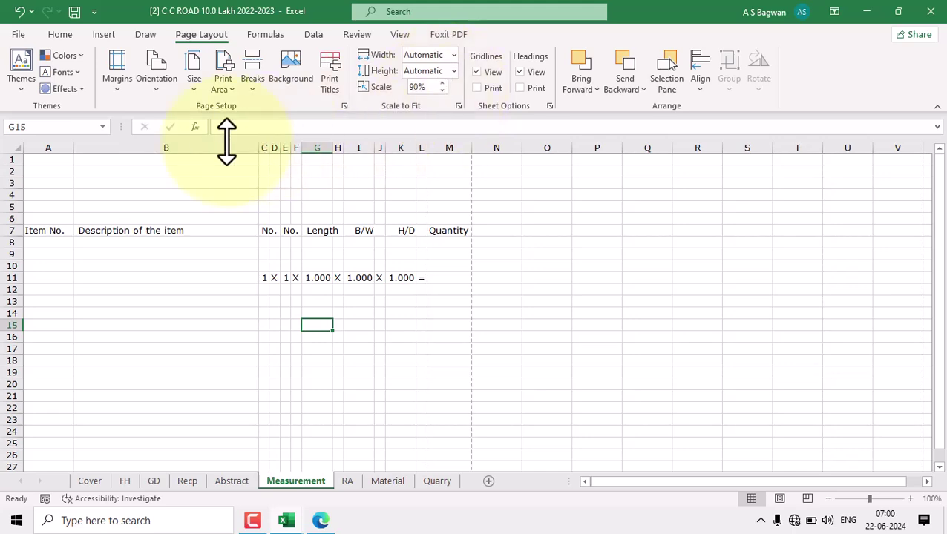
pyautogui.click(61, 35)
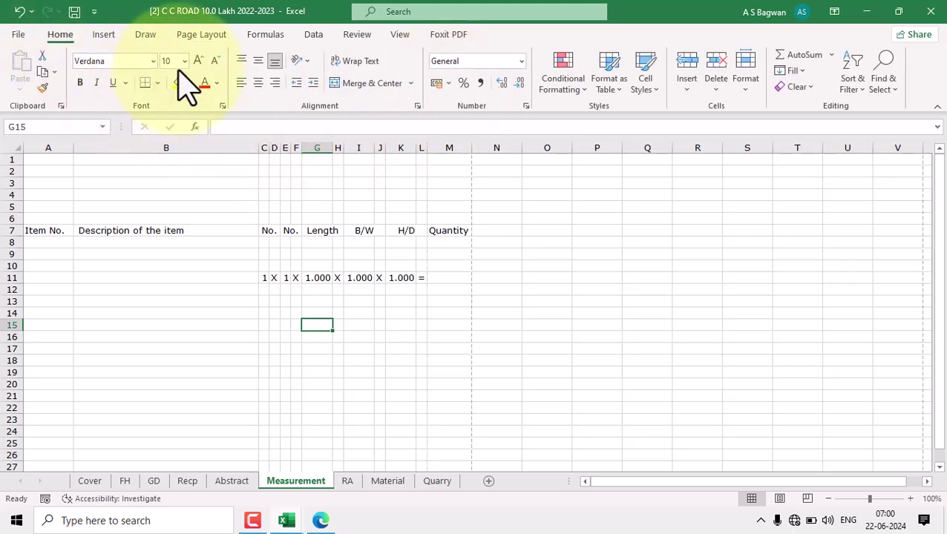
pyautogui.click(208, 36)
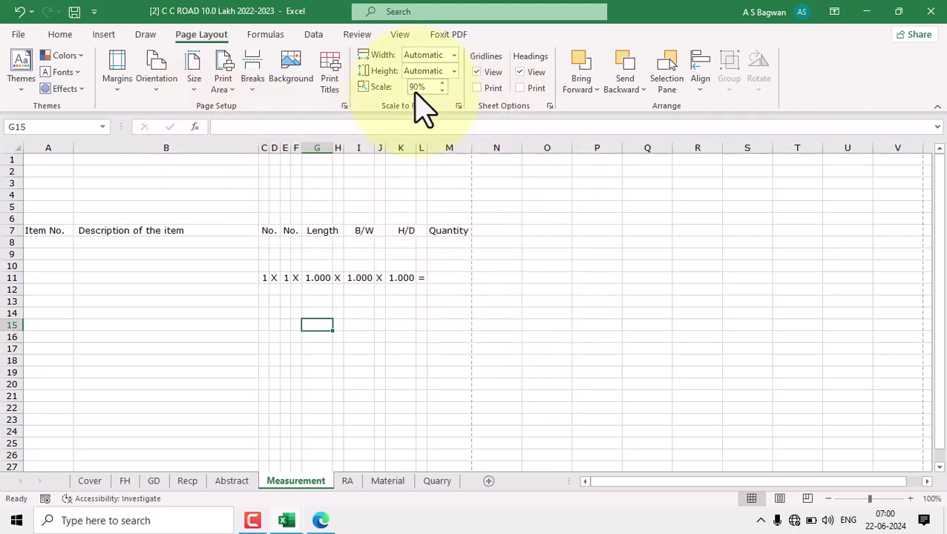
pyautogui.click(497, 287)
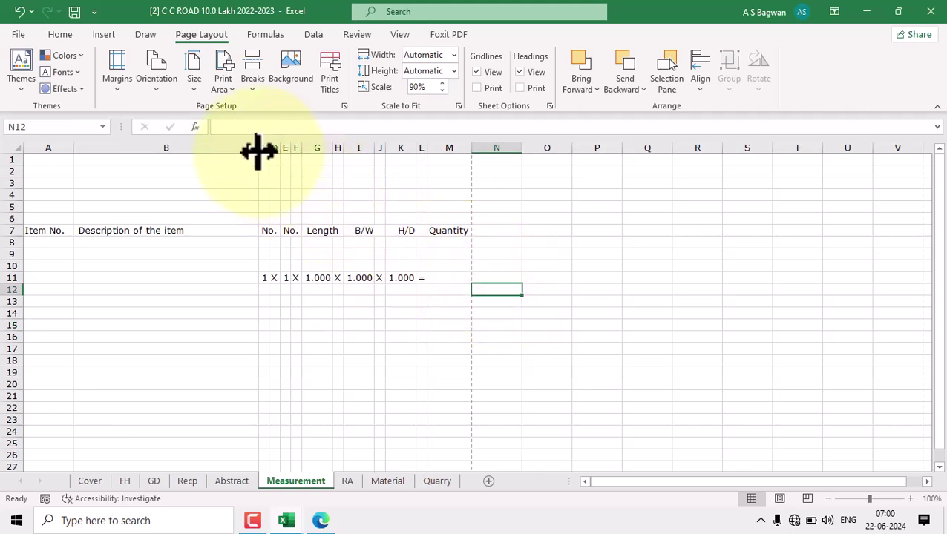
# Widen column B slightly more while keeping the Quantity column inside the page break
pyautogui.click(175, 236)
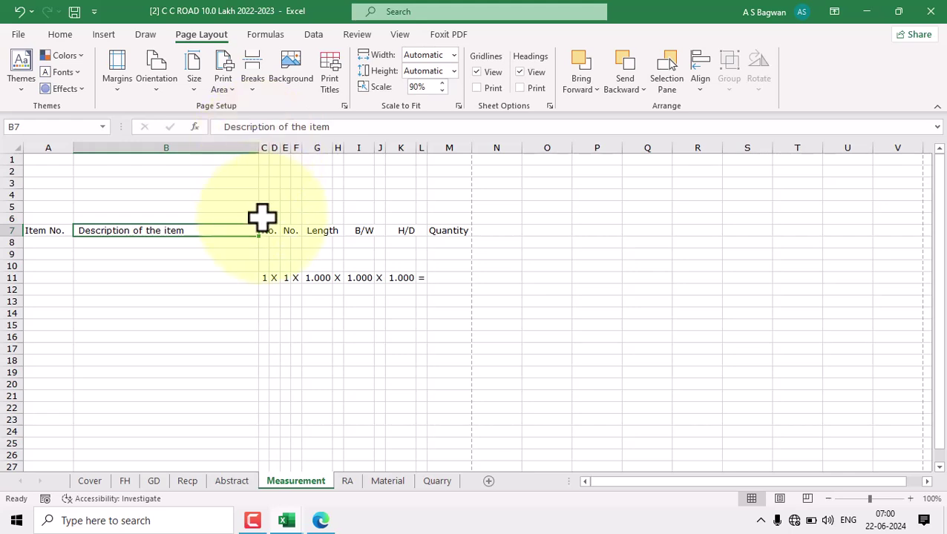
pyautogui.moveTo(257, 148); pyautogui.dragTo(288, 154)
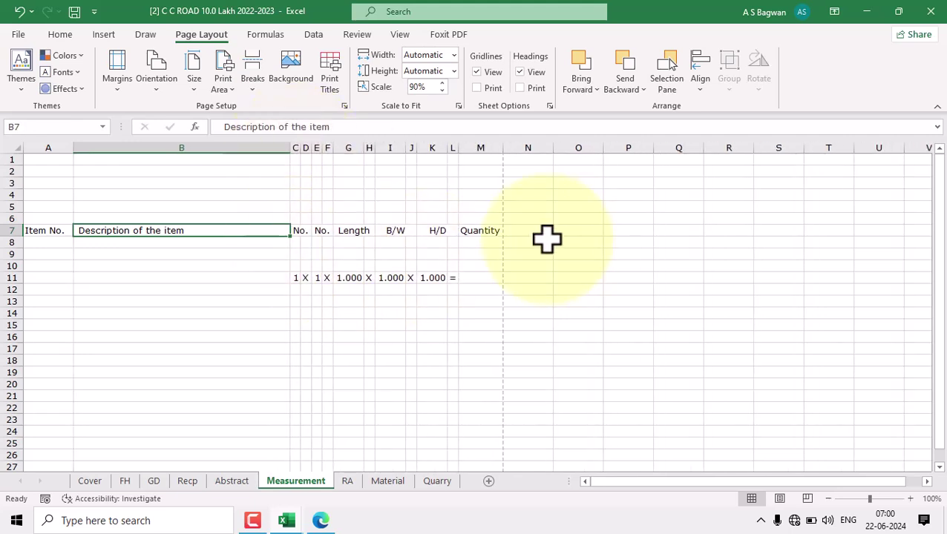
pyautogui.click(223, 301)
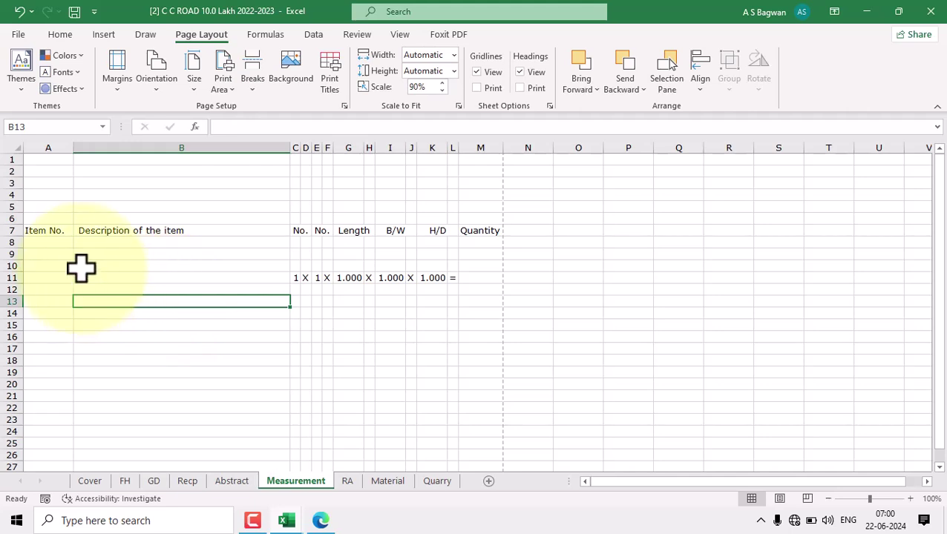
# Make the headings in A7:M7 bold and increase row 7's height to almost four standard rows
pyautogui.click(48, 231)
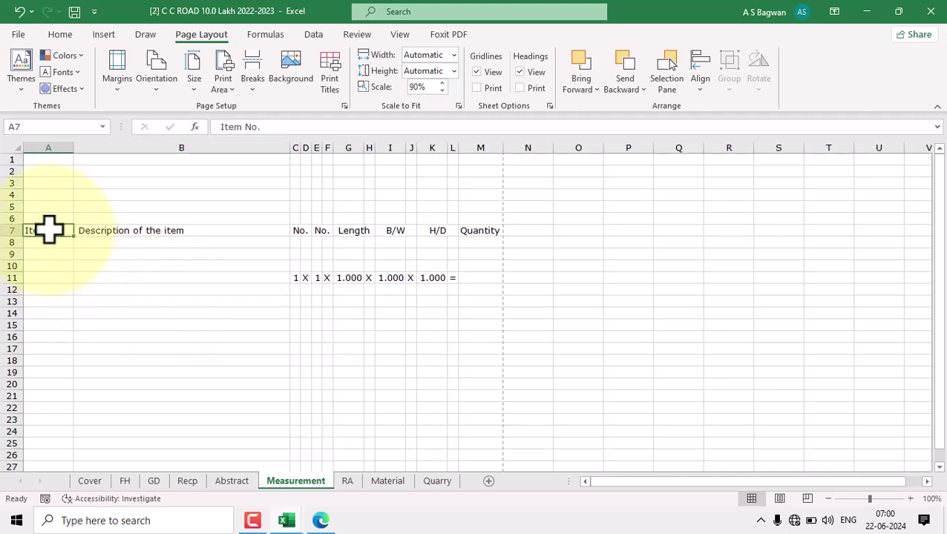
pyautogui.moveTo(48, 230); pyautogui.dragTo(468, 232)
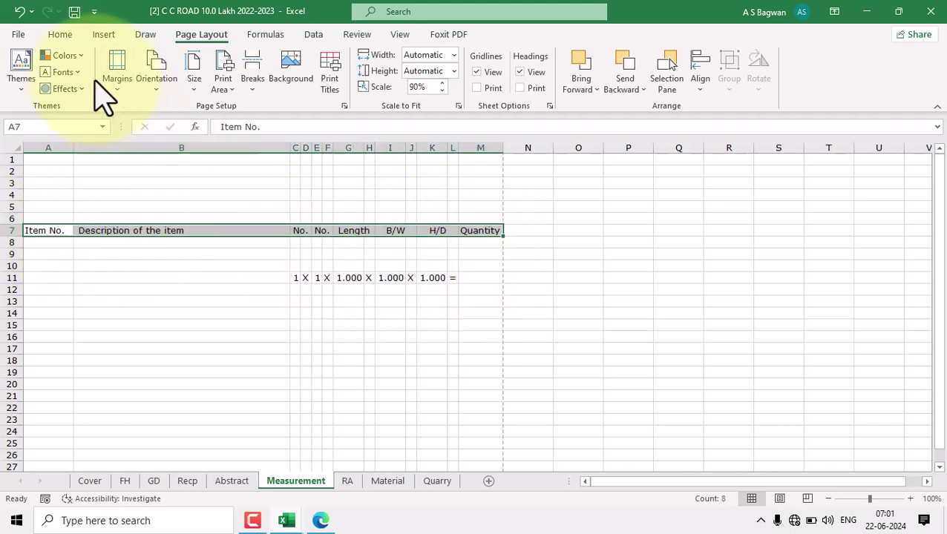
pyautogui.click(66, 36)
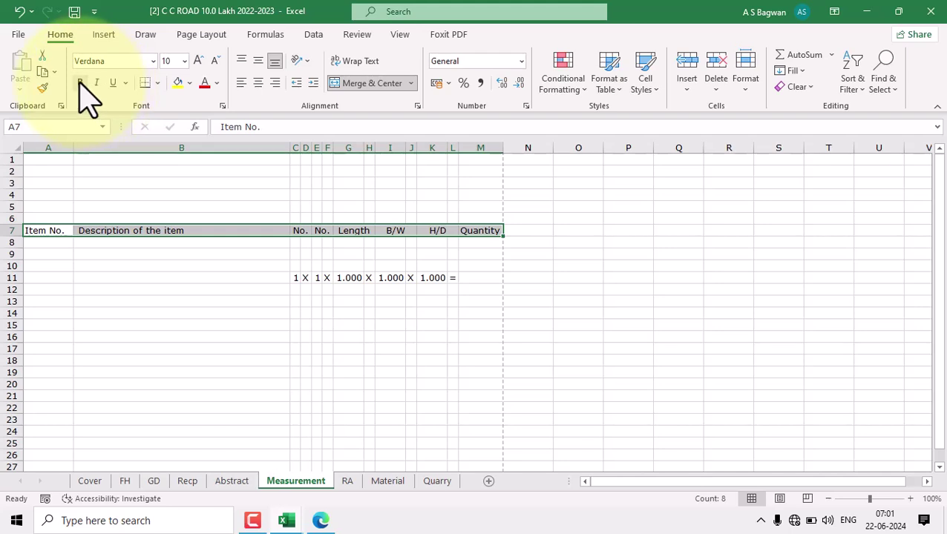
pyautogui.click(79, 83)
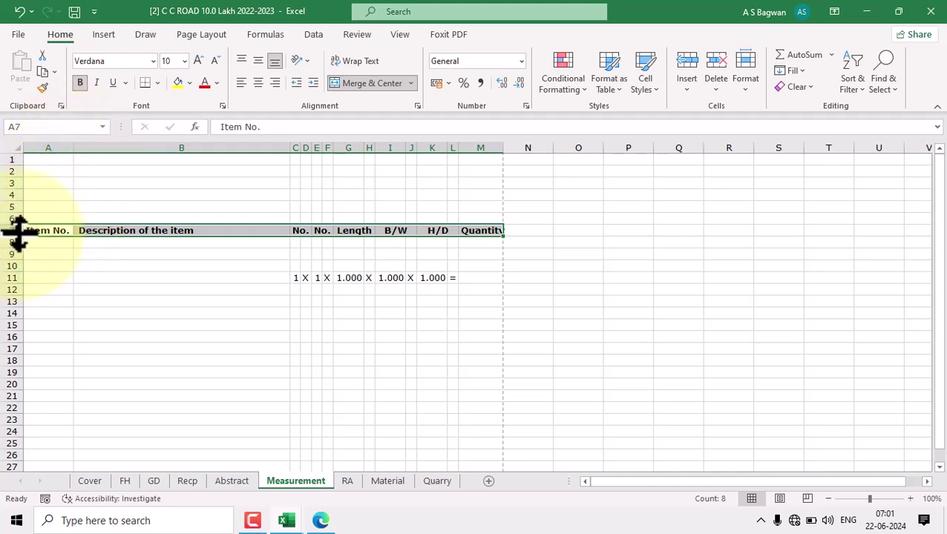
pyautogui.moveTo(18, 235); pyautogui.dragTo(18, 267)
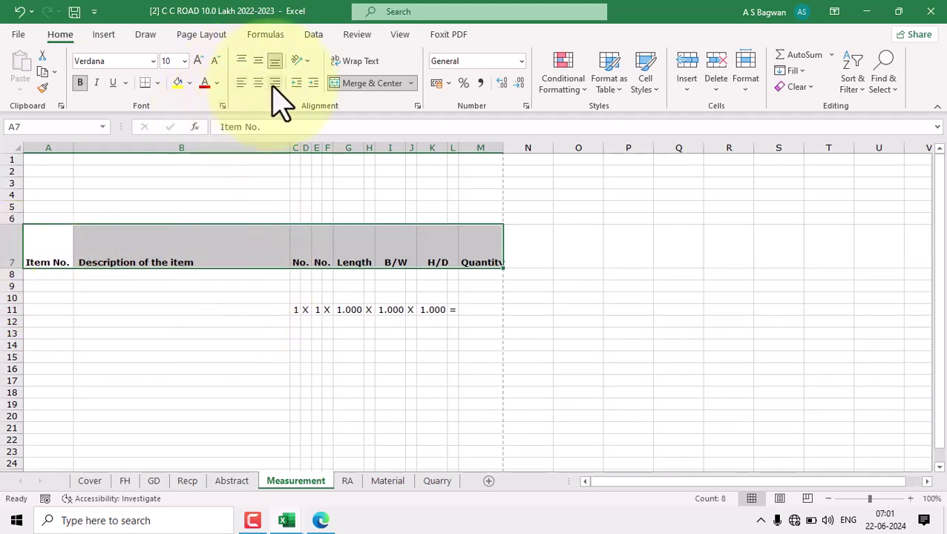
# Try top, middle and bottom vertical alignment on the headings in A7:M7
pyautogui.click(243, 62)
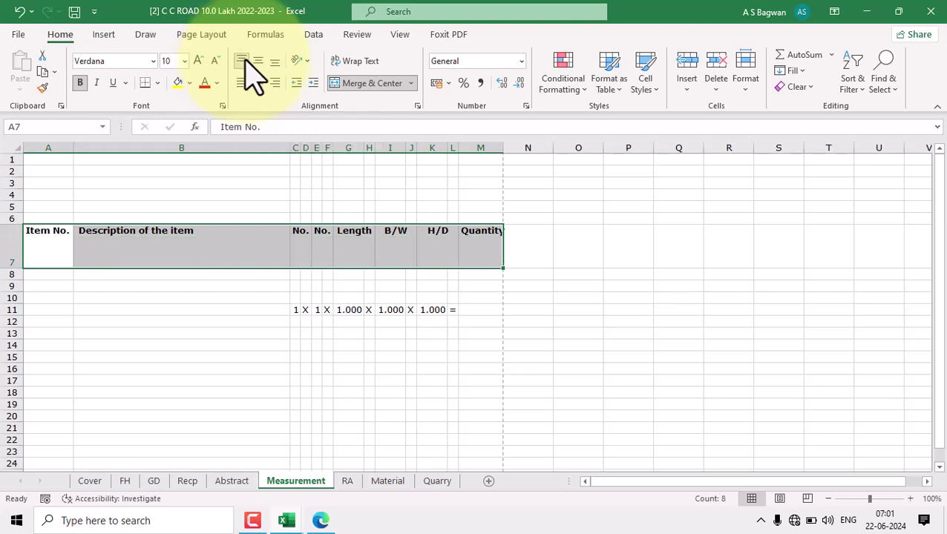
pyautogui.click(258, 61)
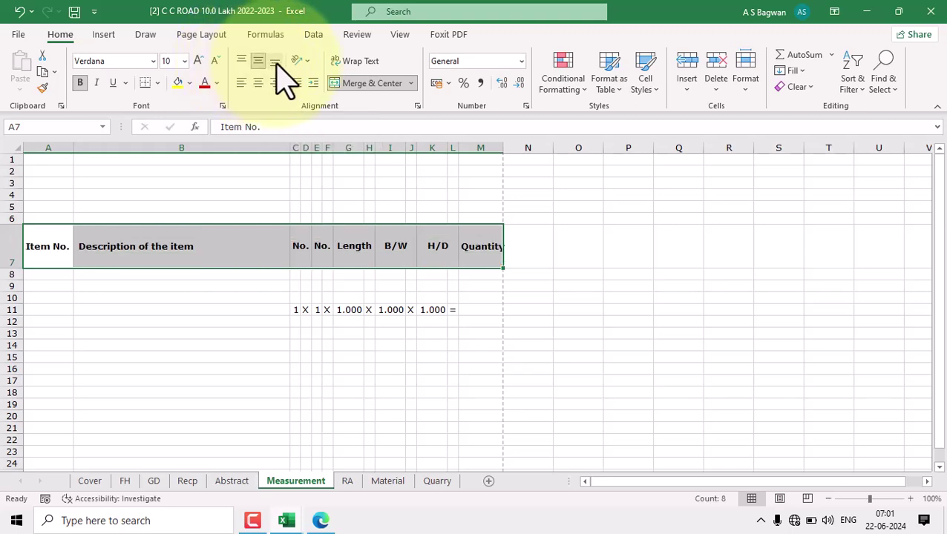
pyautogui.click(276, 62)
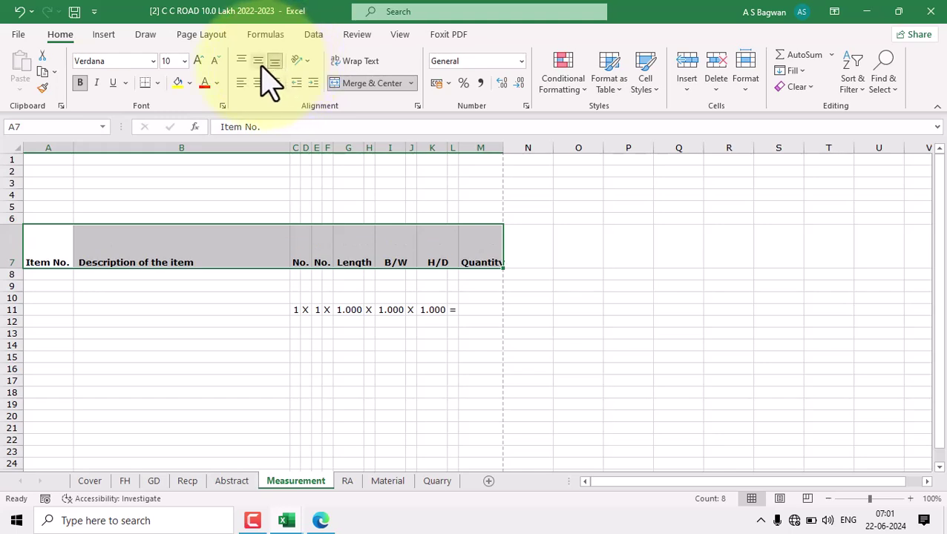
# Align the headings in A7:M7 to the middle vertically, compare right and left alignment, and center them horizontally
pyautogui.click(257, 60)
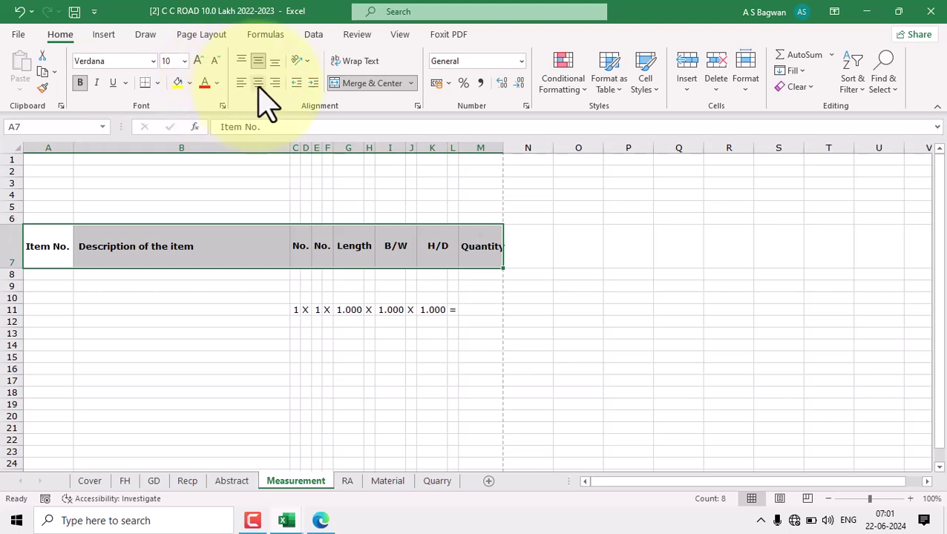
pyautogui.click(258, 84)
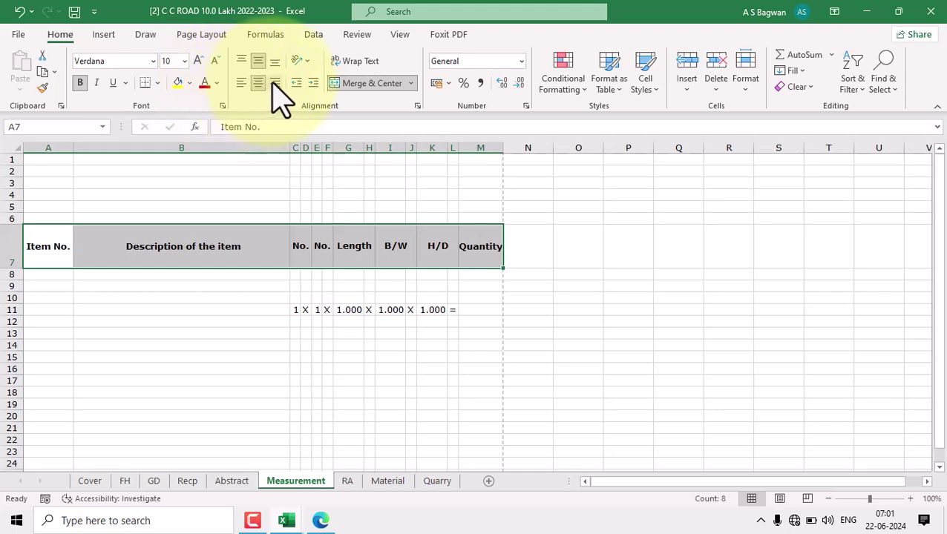
pyautogui.click(275, 83)
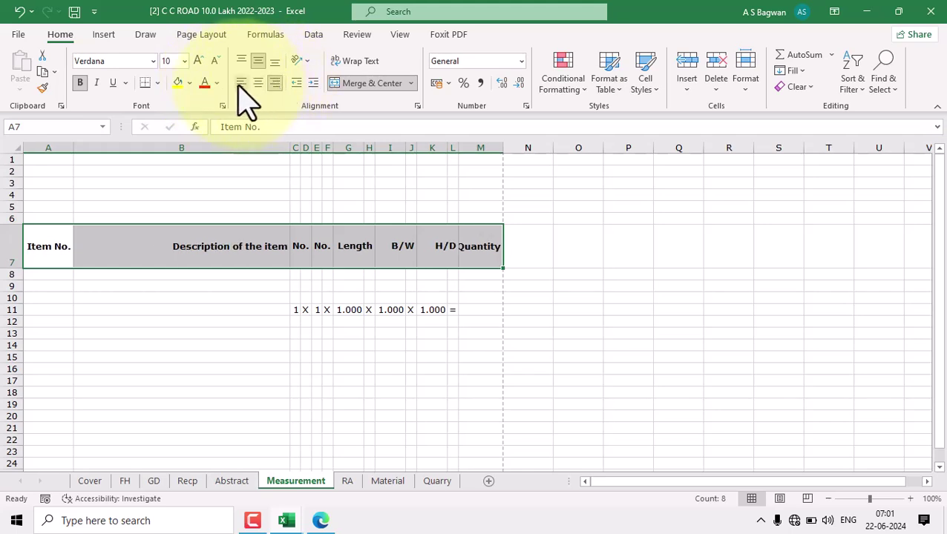
pyautogui.click(241, 83)
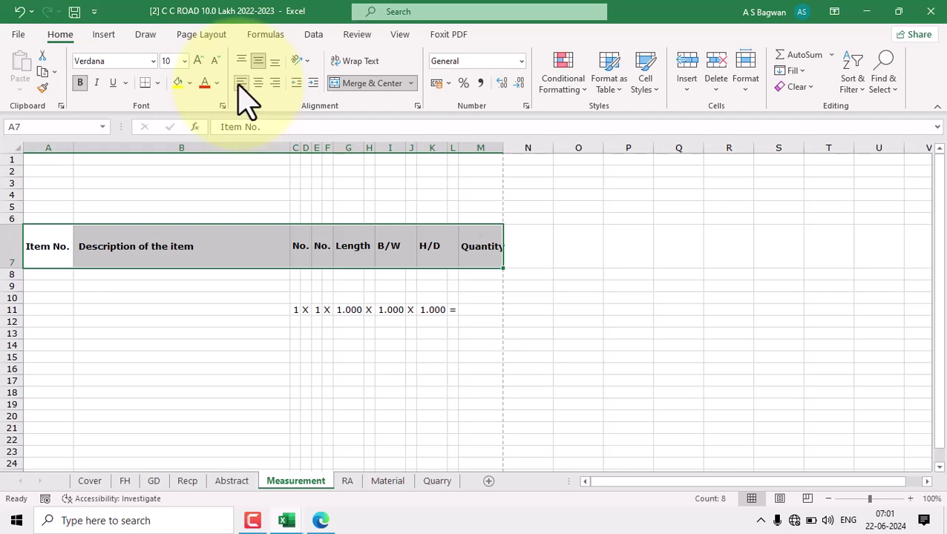
pyautogui.click(258, 84)
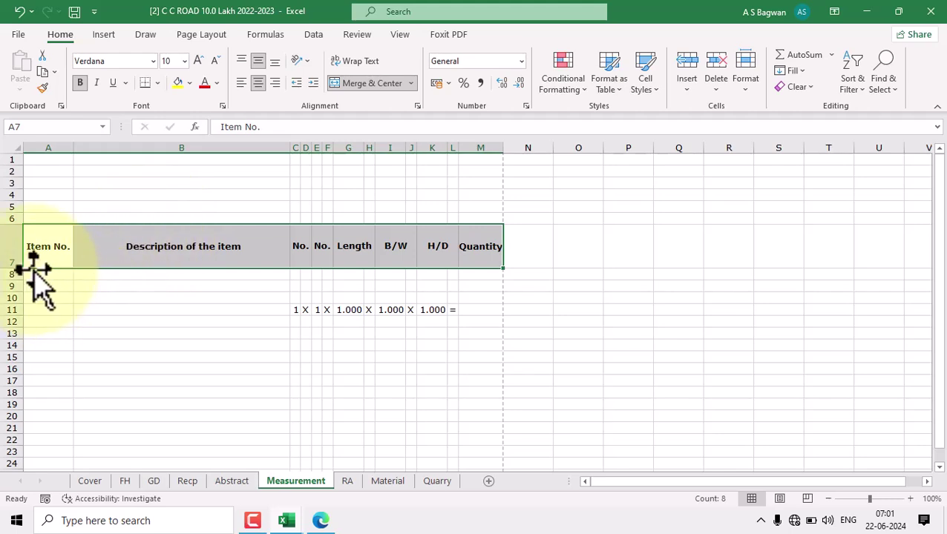
# Reduce the height of heading row 7 and set its row height to 20
pyautogui.moveTo(16, 266); pyautogui.dragTo(18, 239)
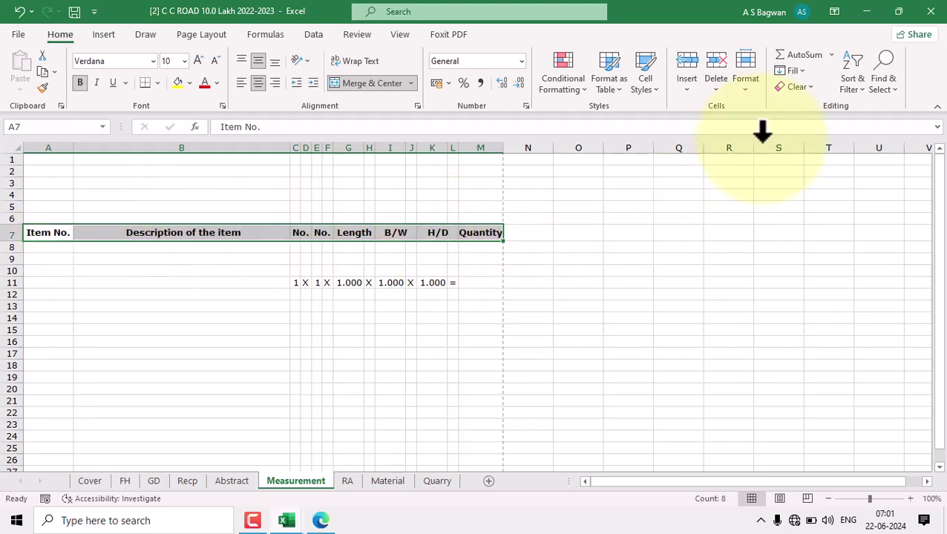
pyautogui.click(746, 81)
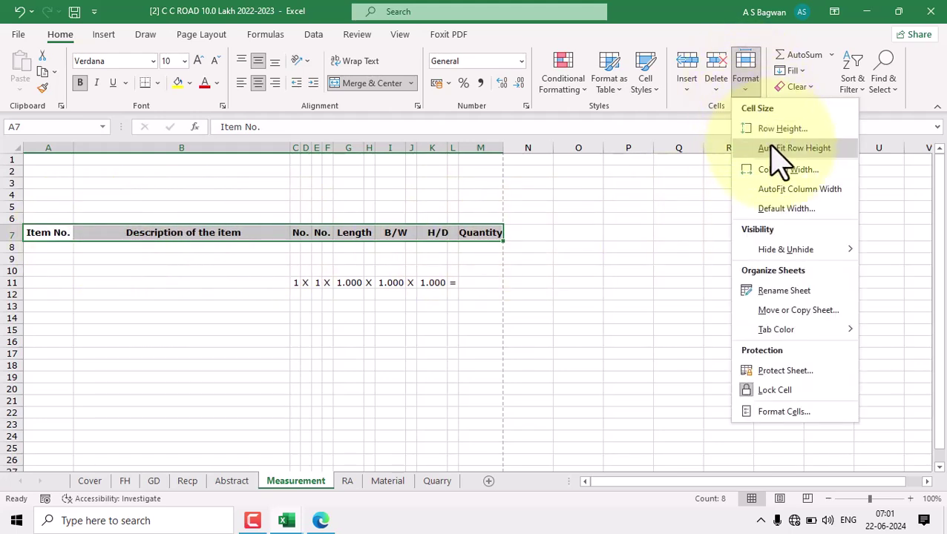
pyautogui.click(775, 128)
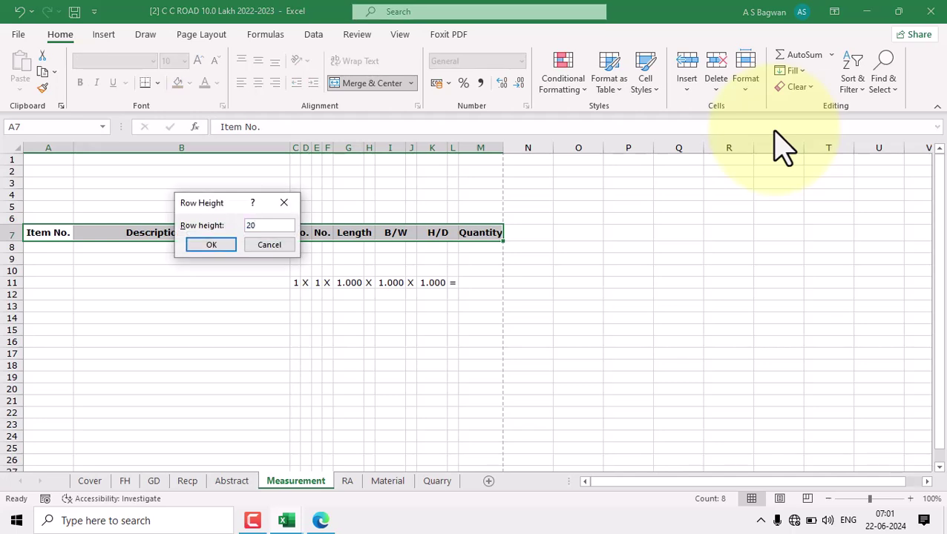
pyautogui.press('Return')
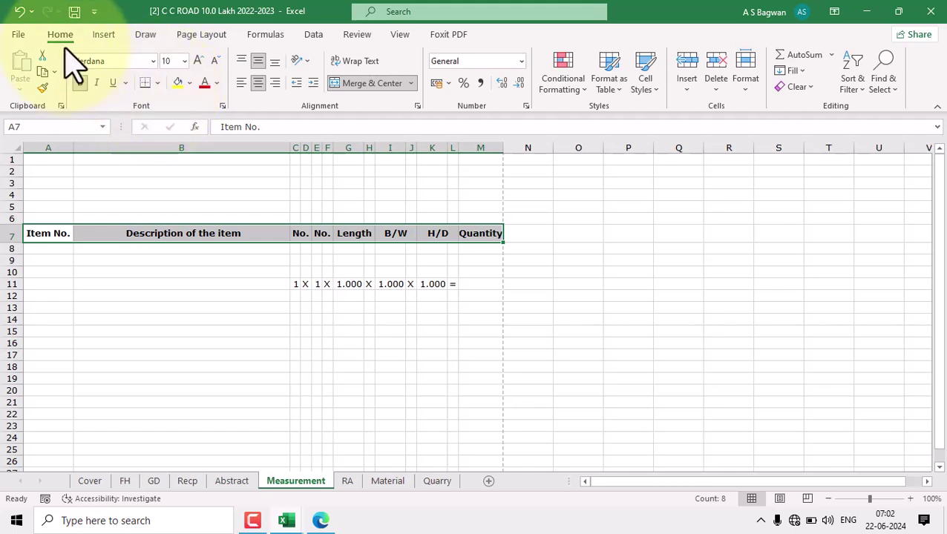
# Apply a top and bottom border to the heading row A7:M7
pyautogui.click(157, 83)
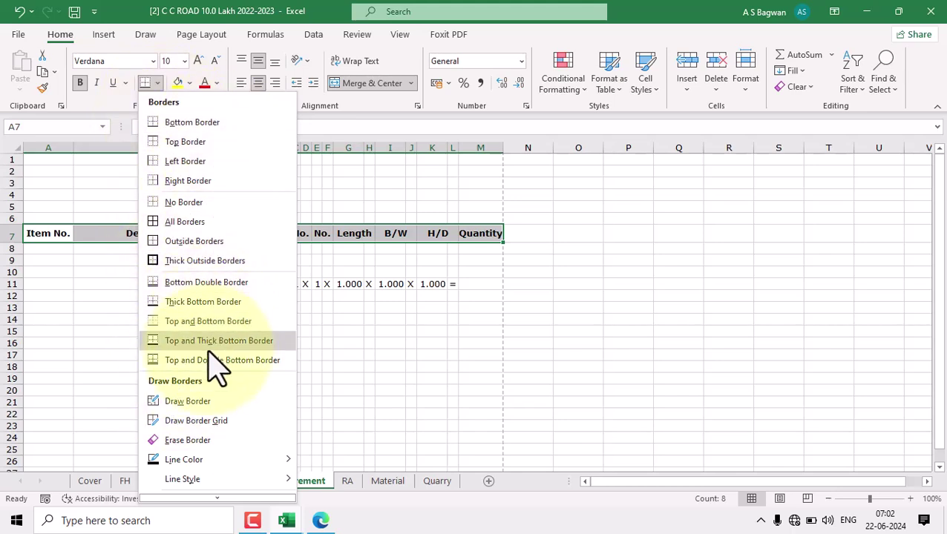
pyautogui.click(198, 323)
pyautogui.click(196, 320)
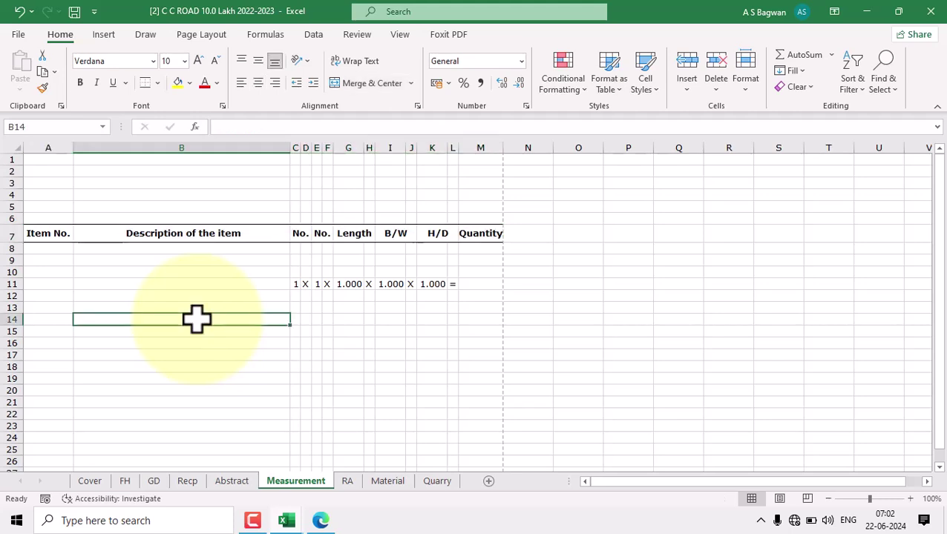
# Enter item number 1 in A9 under the Item No. heading and center it horizontally
pyautogui.click(61, 250)
pyautogui.click(62, 236)
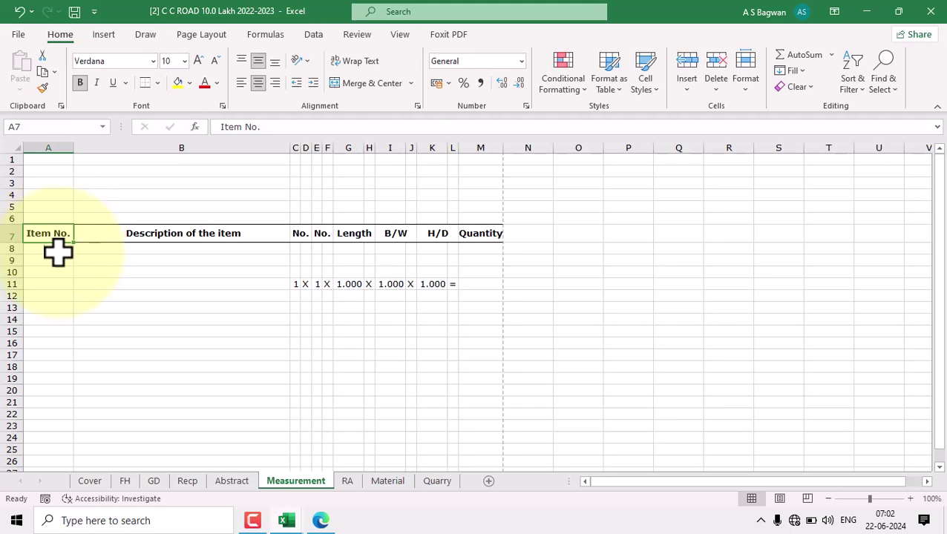
pyautogui.click(58, 250)
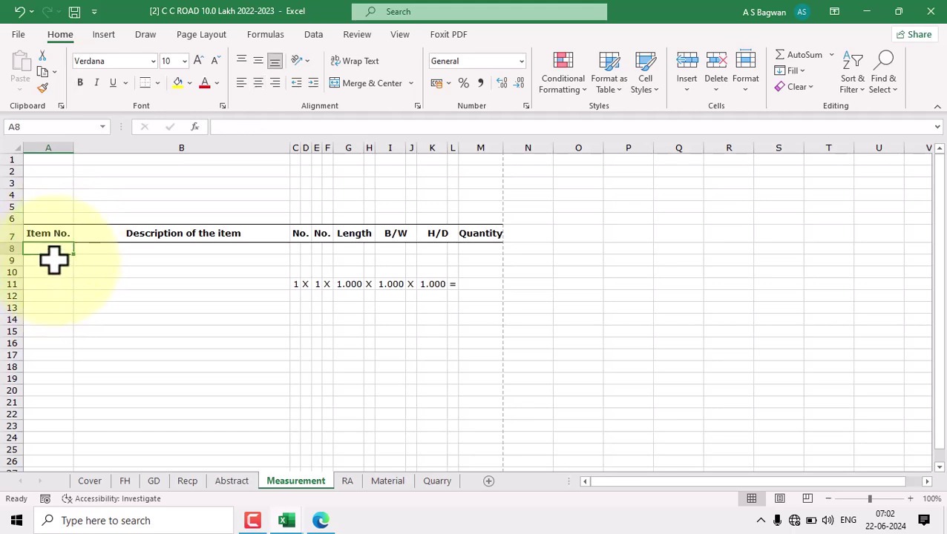
pyautogui.click(54, 259)
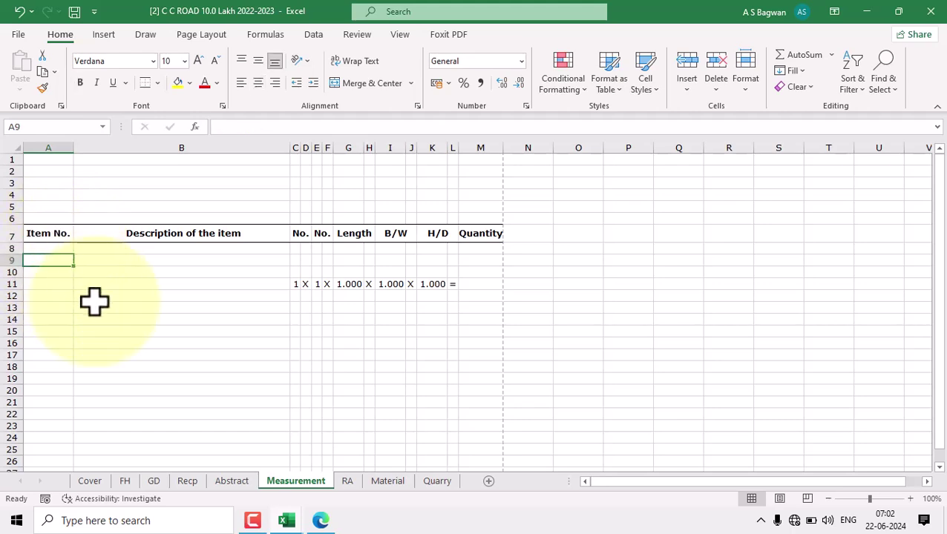
pyautogui.write('1')
pyautogui.press('Tab')
pyautogui.click(53, 260)
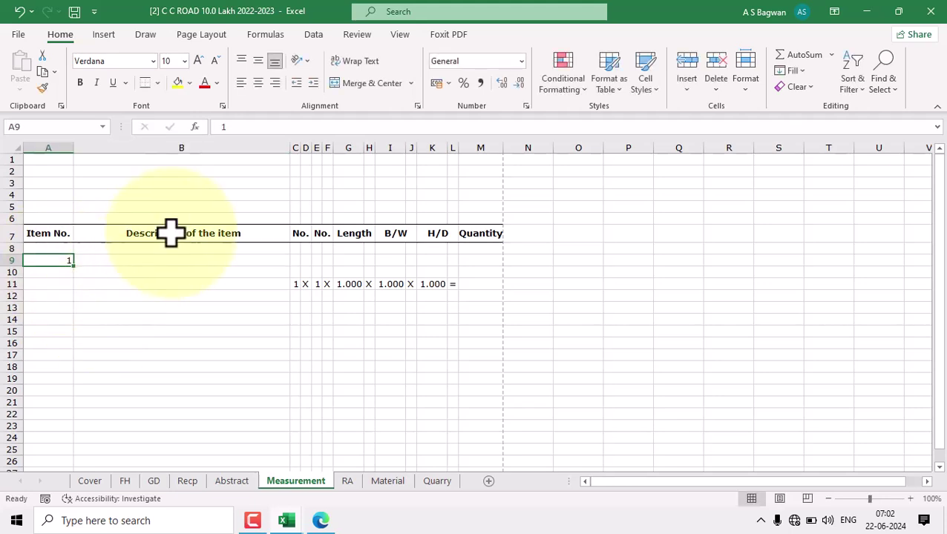
pyautogui.click(259, 83)
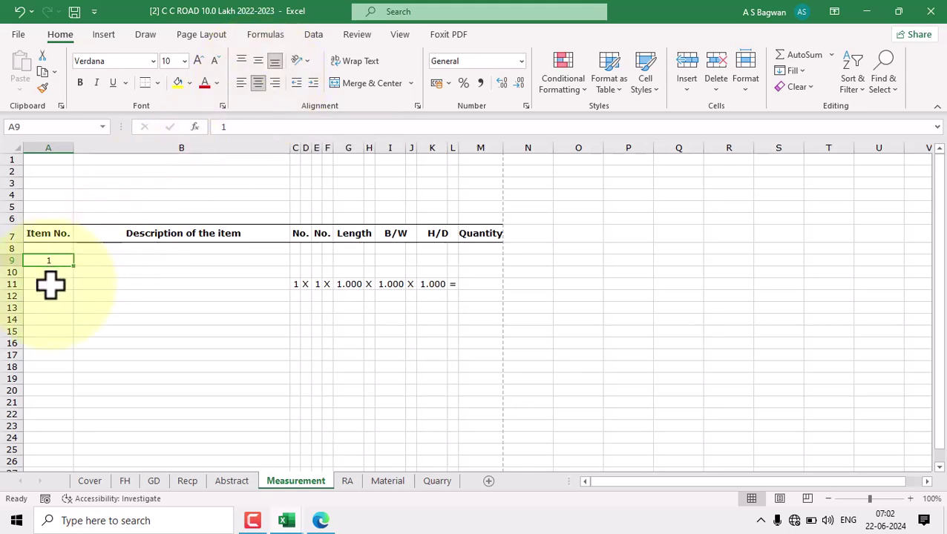
# Check item 1's SSR number in the estimate PDF and enter "PWD SSR OF 2022-2023 Item No. 50.54" in B10
pyautogui.click(107, 273)
pyautogui.click(65, 260)
pyautogui.click(108, 261)
pyautogui.click(320, 521)
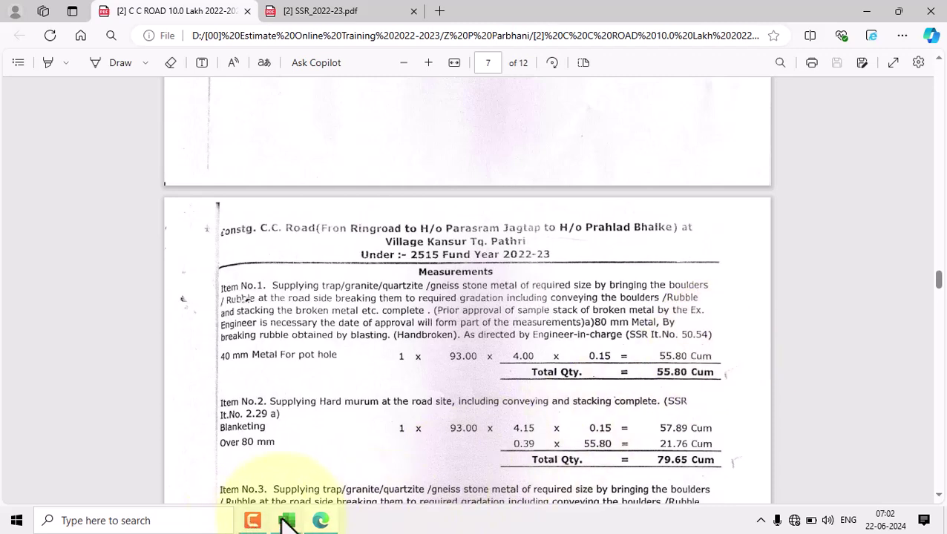
pyautogui.moveTo(287, 522)
pyautogui.click(197, 469)
pyautogui.click(148, 330)
pyautogui.click(97, 271)
pyautogui.write('P')
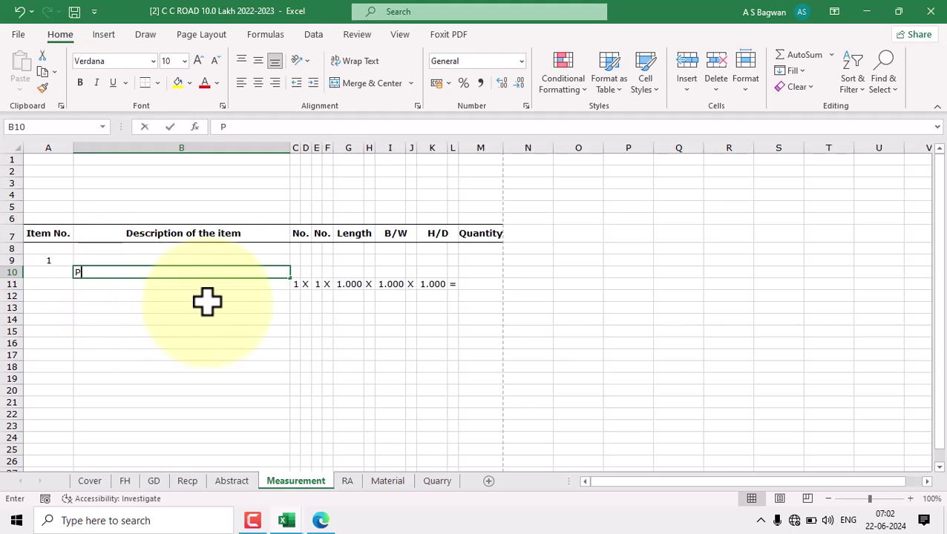
pyautogui.write('W')
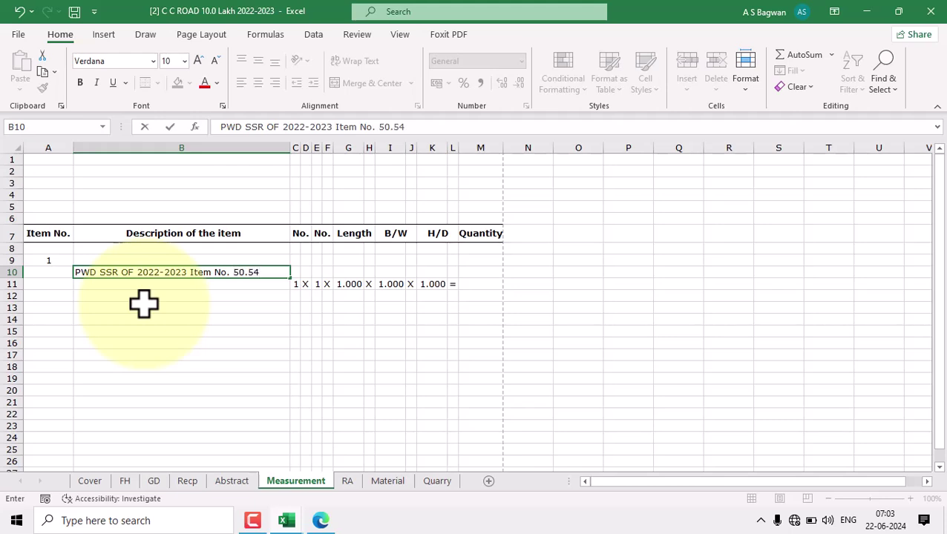
pyautogui.click(177, 297)
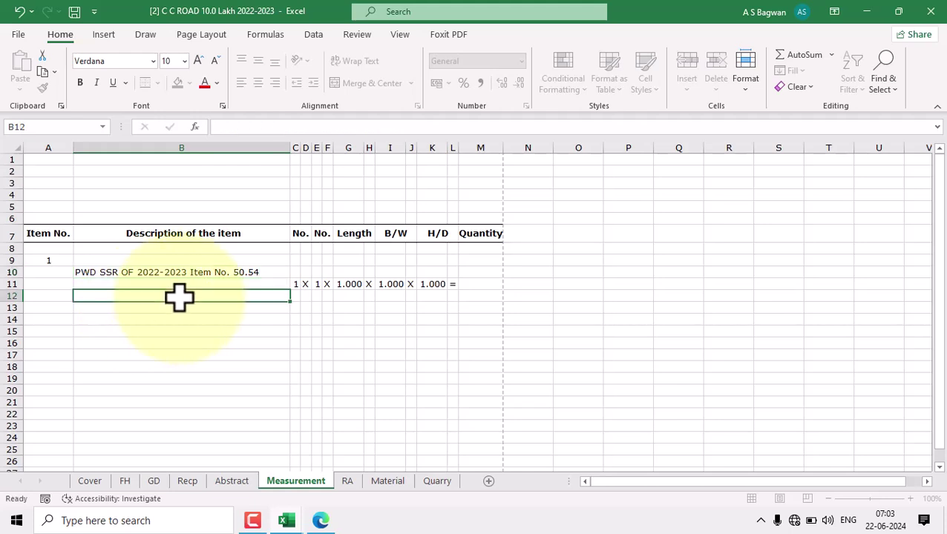
# Try a yellow fill and bold text on the SSR reference in B10, and undo both
pyautogui.click(220, 273)
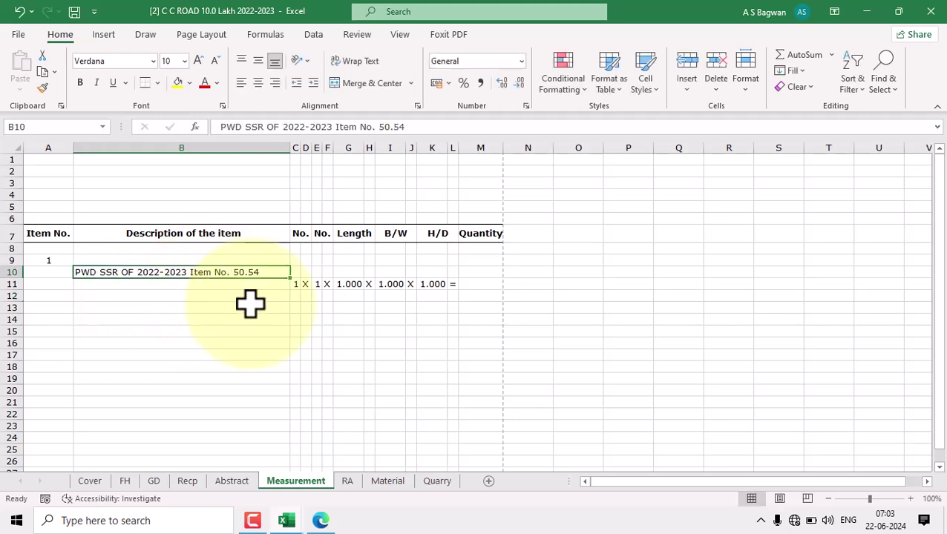
pyautogui.click(177, 82)
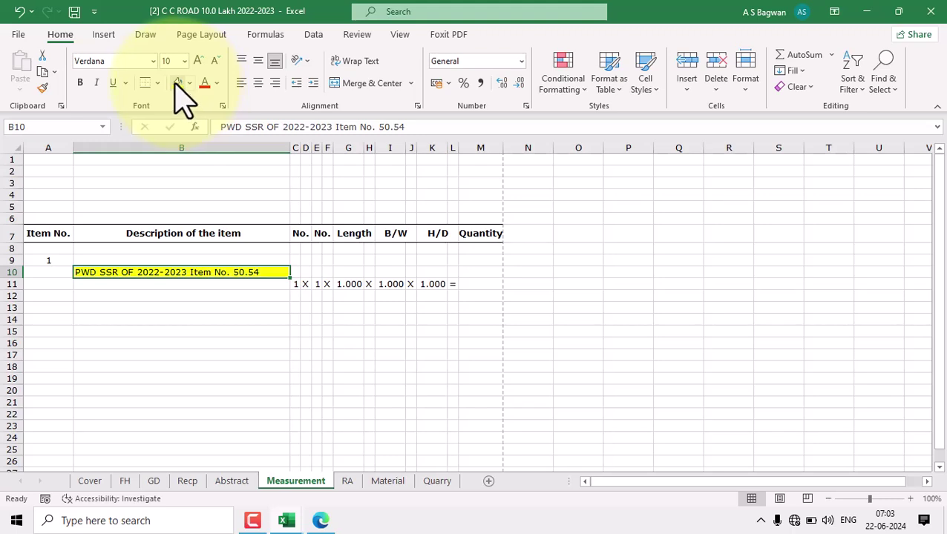
pyautogui.click(79, 82)
pyautogui.click(170, 299)
pyautogui.click(178, 271)
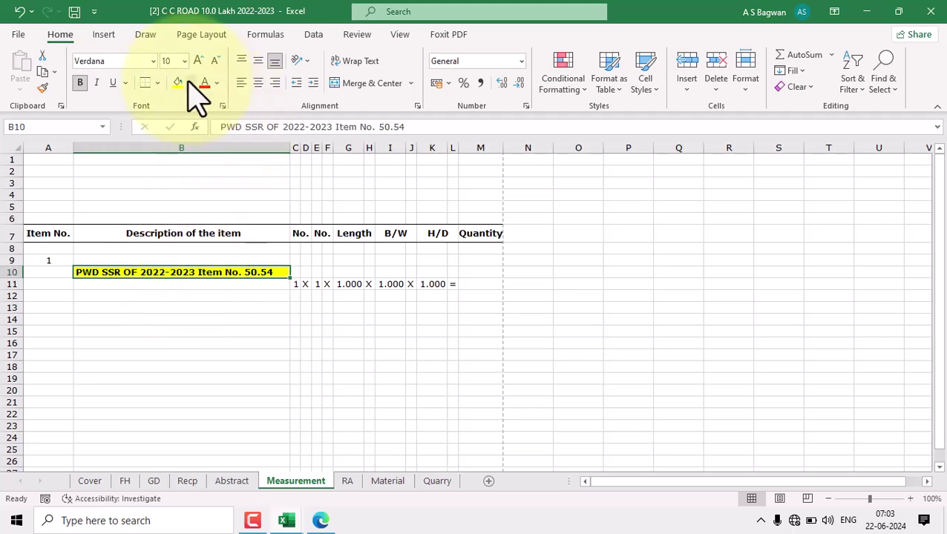
pyautogui.hotkey('ctrl', 'z')
pyautogui.hotkey('ctrl', 'z')
# Switch to the SSR_2022-23 workbook and go to the start of the items numbered 50
pyautogui.click(114, 261)
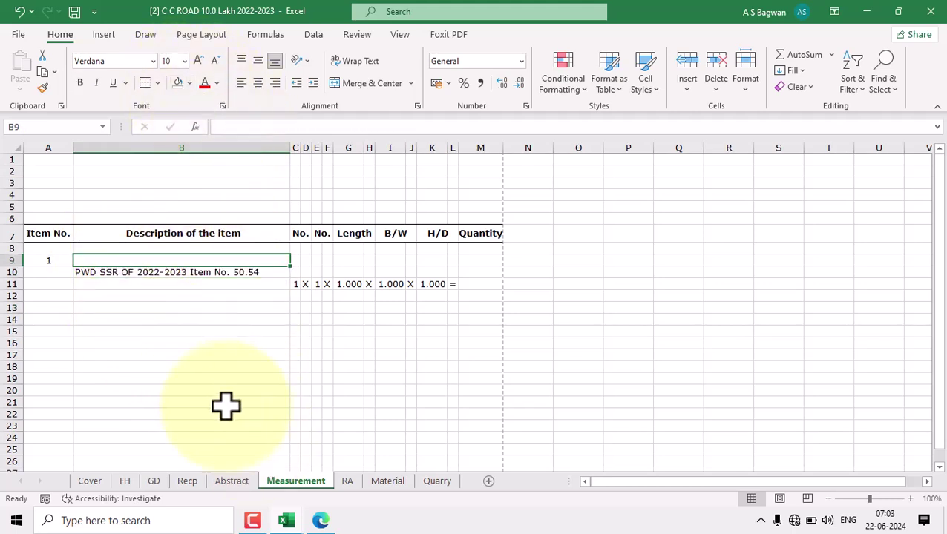
pyautogui.moveTo(288, 522)
pyautogui.click(331, 482)
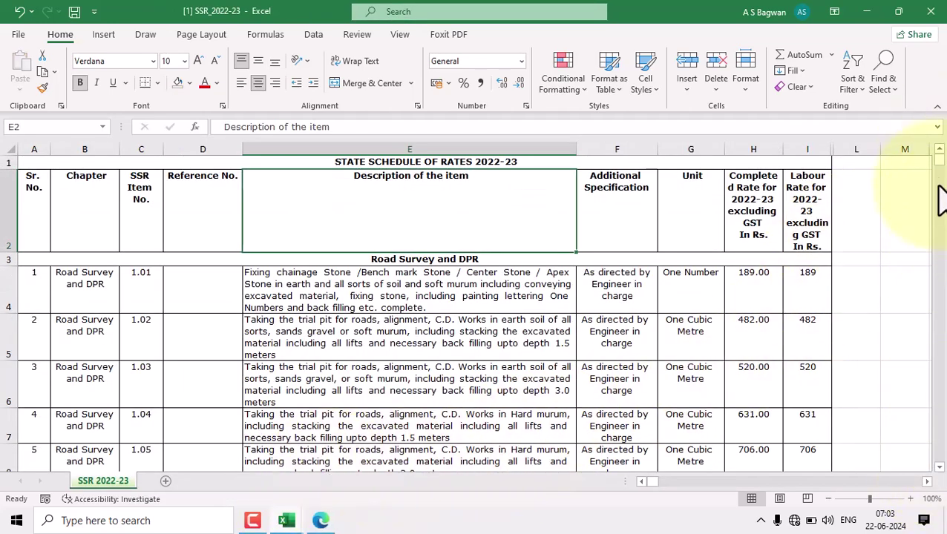
pyautogui.moveTo(940, 164); pyautogui.dragTo(941, 318)
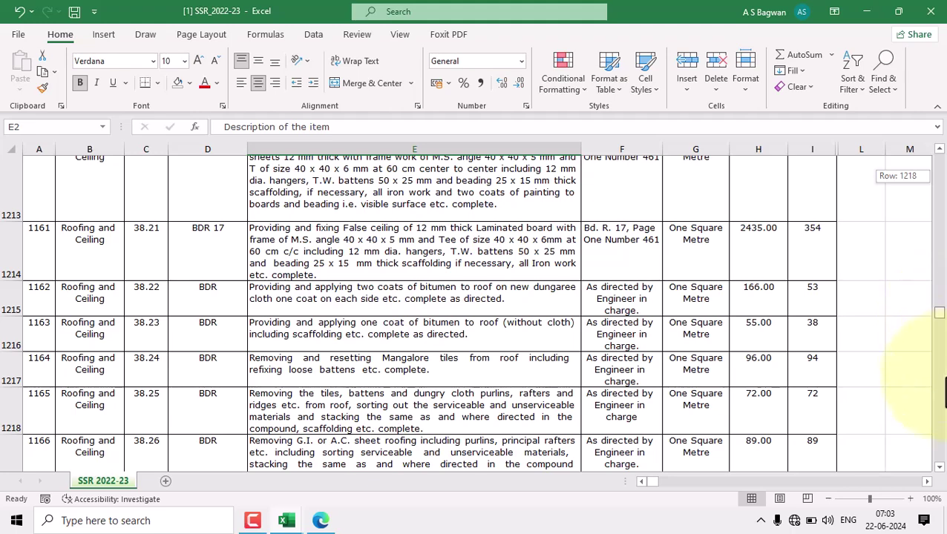
pyautogui.moveTo(943, 423); pyautogui.dragTo(941, 383)
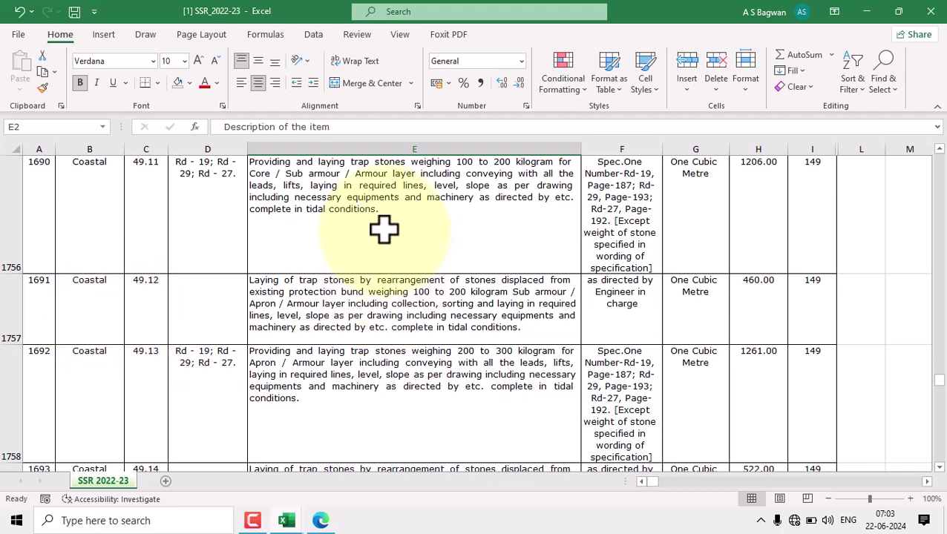
pyautogui.scroll(-6, 424, 247)
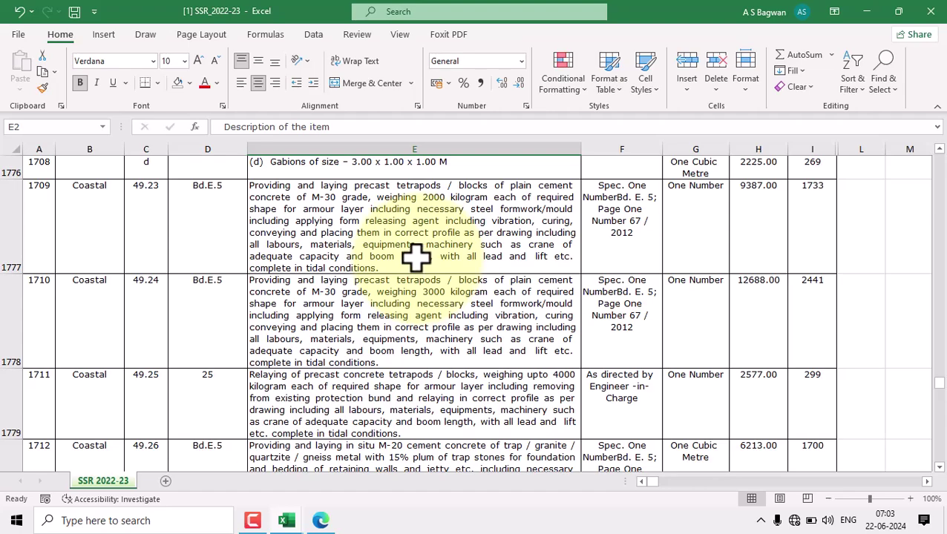
pyautogui.scroll(6, 423, 239)
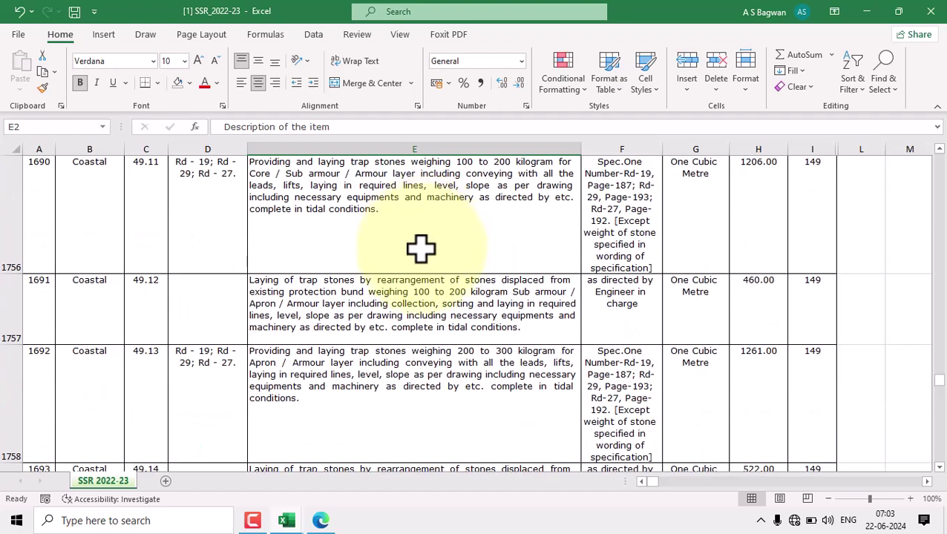
pyautogui.scroll(-8, 422, 247)
pyautogui.scroll(-4, 414, 276)
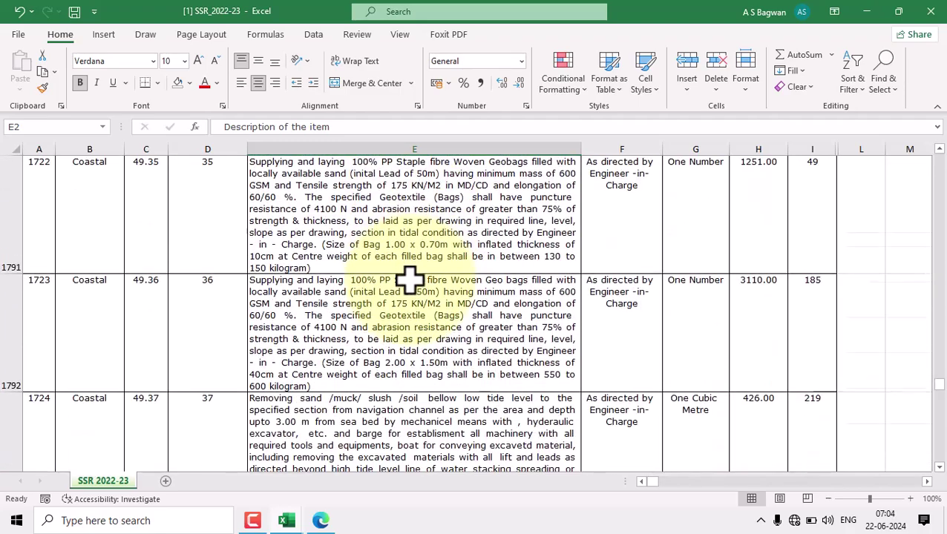
pyautogui.scroll(-3, 409, 280)
# Find item 50.54 among the items numbered 50 in the SSR 2022-23 sheet
pyautogui.click(388, 260)
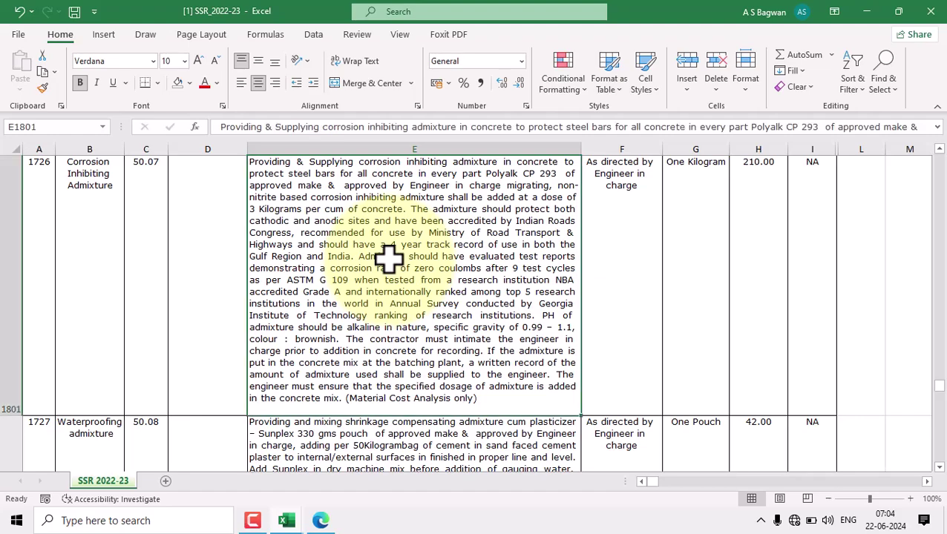
pyautogui.press('Down')
pyautogui.press('Down')
pyautogui.press('Down')
pyautogui.press('Down')
pyautogui.press('Down')
pyautogui.press('Down')
pyautogui.press('Down')
pyautogui.press('Down')
pyautogui.press('Down')
pyautogui.press('Down')
pyautogui.press('Down')
pyautogui.press('Down')
pyautogui.press('Down')
pyautogui.press('Down')
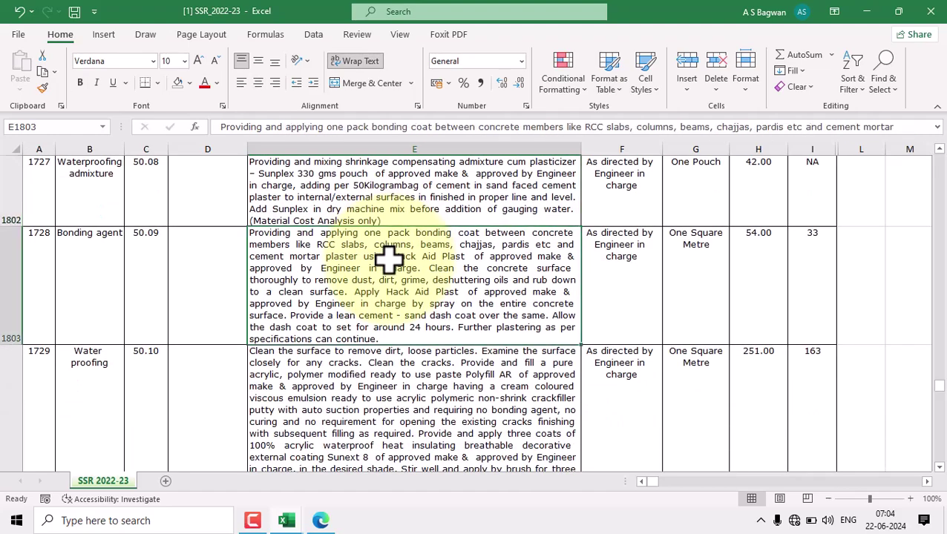
pyautogui.press('Down')
pyautogui.press('Down')
pyautogui.press('Down')
pyautogui.press('Down')
pyautogui.press('Down')
pyautogui.press('Down')
pyautogui.press('Down')
pyautogui.press('Down')
pyautogui.press('Down')
pyautogui.press('Down')
pyautogui.press('Down')
pyautogui.press('Down')
pyautogui.press('Down')
pyautogui.press('Down')
pyautogui.press('Down')
pyautogui.press('Down')
pyautogui.press('Down')
pyautogui.press('Down')
pyautogui.press('Down')
pyautogui.press('Down')
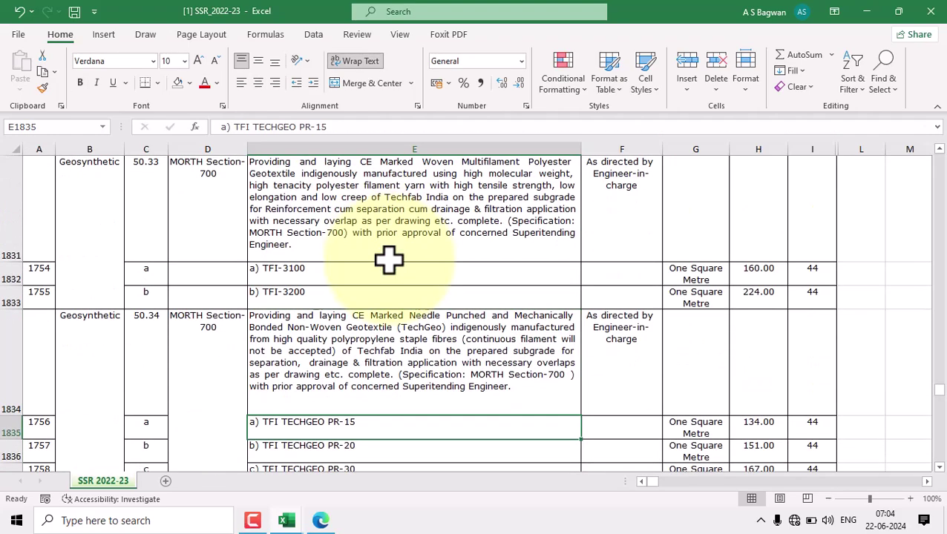
pyautogui.press('Down')
pyautogui.press('Down')
pyautogui.press('Down')
pyautogui.press('Down')
pyautogui.press('Down')
pyautogui.press('Down')
pyautogui.press('Down')
pyautogui.press('Down')
pyautogui.press('Down')
pyautogui.press('Down')
pyautogui.press('Down')
pyautogui.press('Down')
pyautogui.press('Down')
pyautogui.press('Down')
pyautogui.press('Down')
pyautogui.press('Down')
pyautogui.press('Down')
pyautogui.press('Down')
pyautogui.press('Down')
pyautogui.press('Down')
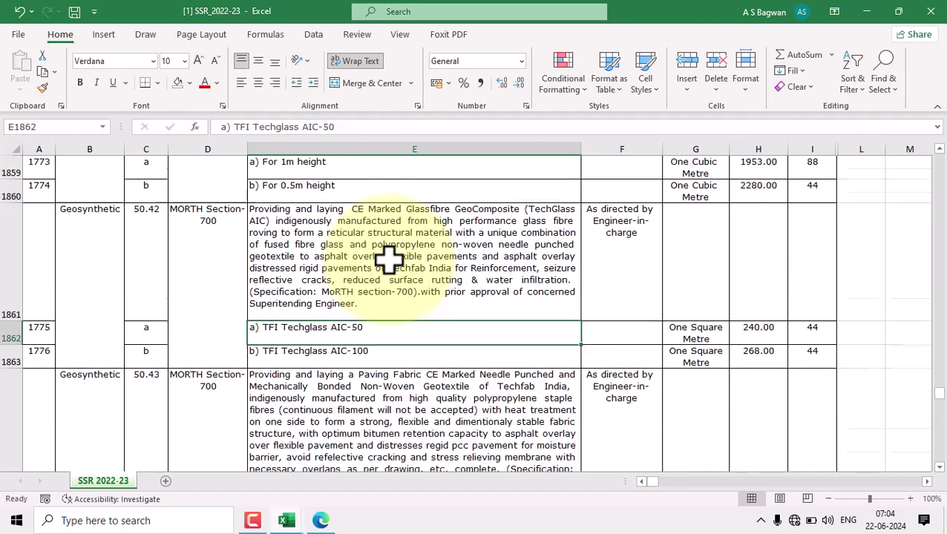
pyautogui.press('Down')
pyautogui.press('Down')
pyautogui.press('Down')
pyautogui.press('Down')
pyautogui.press('Down')
pyautogui.press('Down')
pyautogui.press('Down')
pyautogui.press('Down')
pyautogui.press('Down')
pyautogui.press('Down')
pyautogui.press('Down')
pyautogui.press('Down')
pyautogui.press('Down')
pyautogui.press('Down')
pyautogui.press('Down')
pyautogui.press('Down')
pyautogui.press('Down')
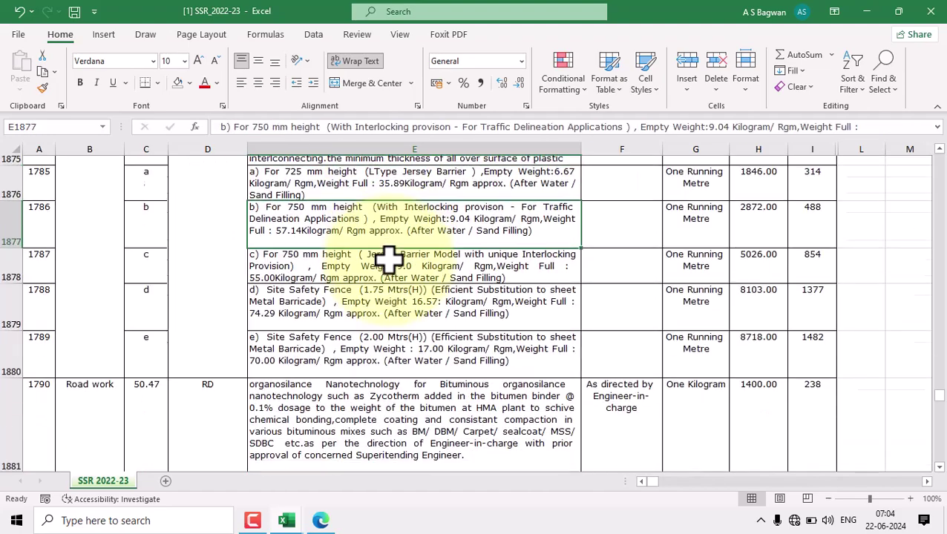
pyautogui.press('Down')
pyautogui.press('Down')
pyautogui.press('Down')
pyautogui.press('Down')
pyautogui.press('Down')
pyautogui.press('Down')
pyautogui.press('Down')
pyautogui.press('Down')
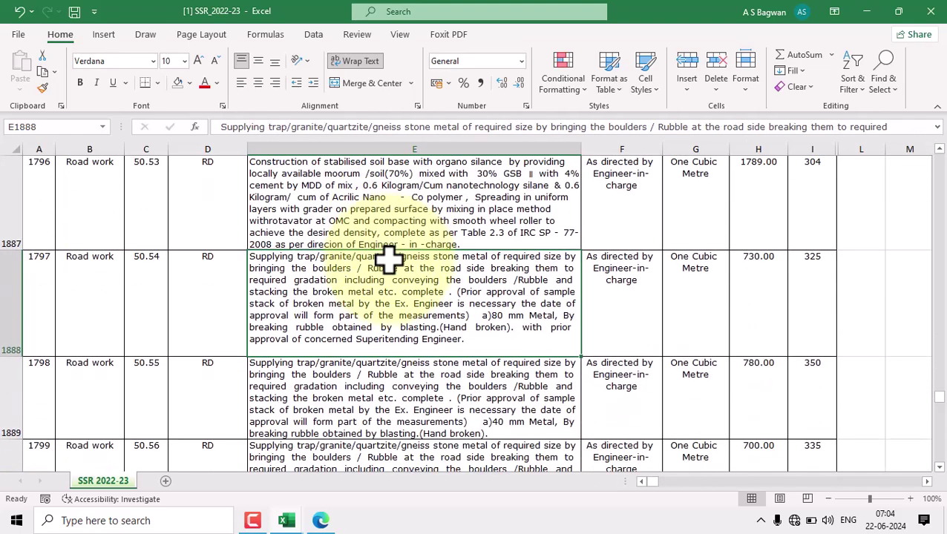
# Review item 50.54's row: its number, description, additional specification, unit and rate
pyautogui.click(9, 290)
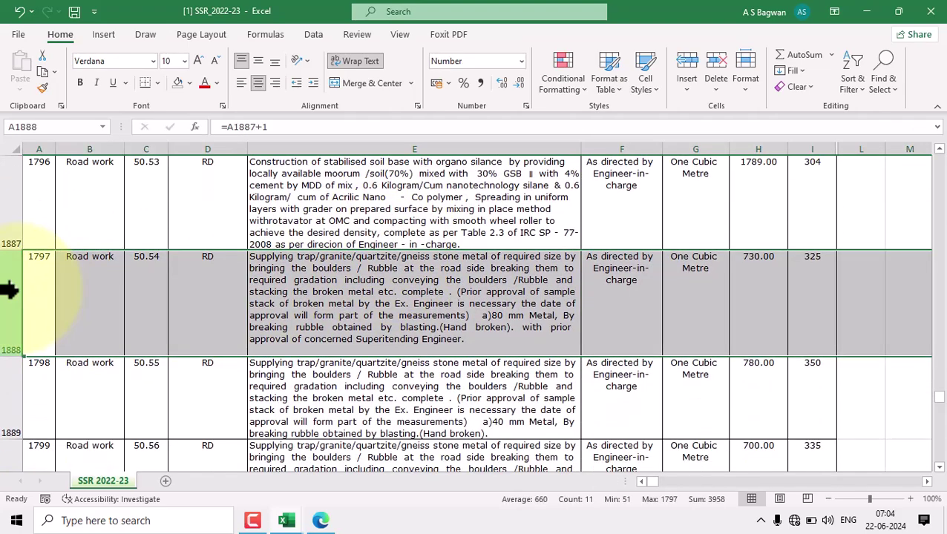
pyautogui.click(146, 282)
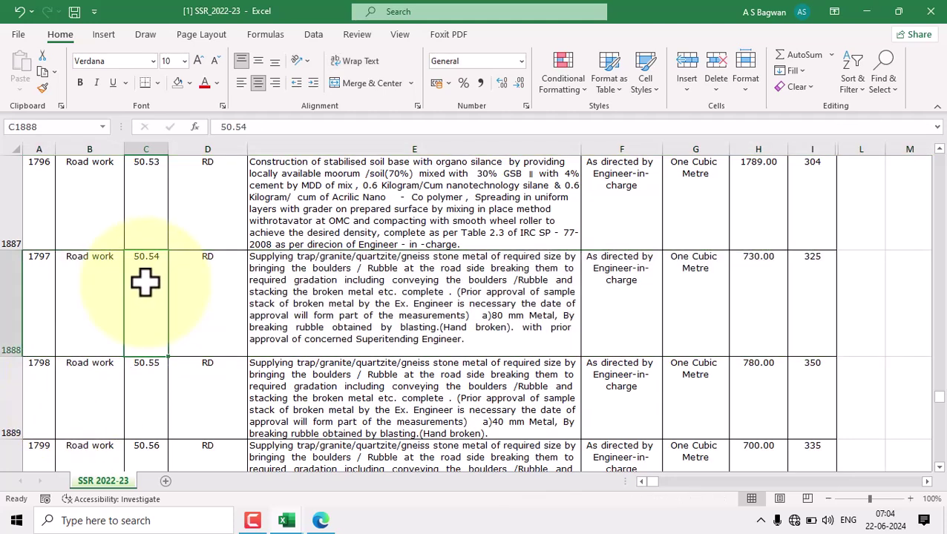
pyautogui.click(378, 317)
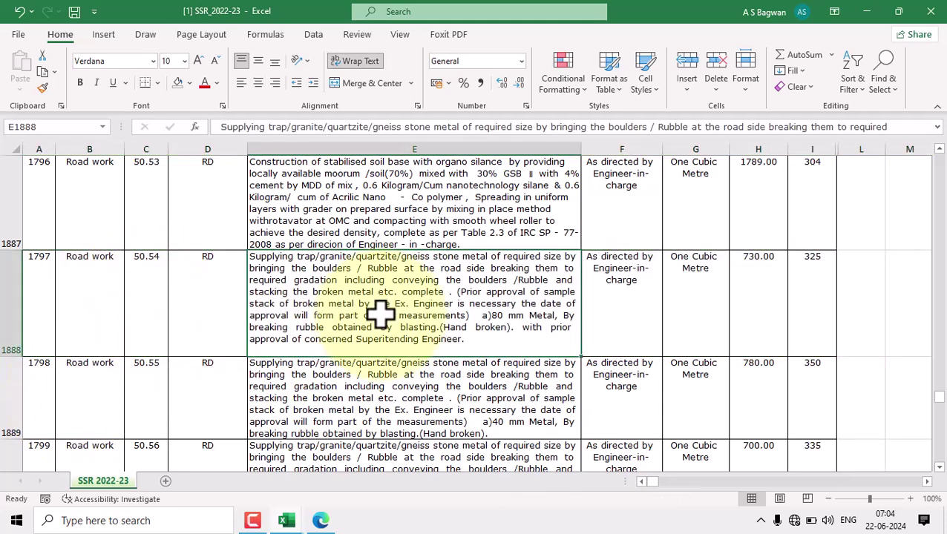
pyautogui.click(620, 306)
pyautogui.click(696, 288)
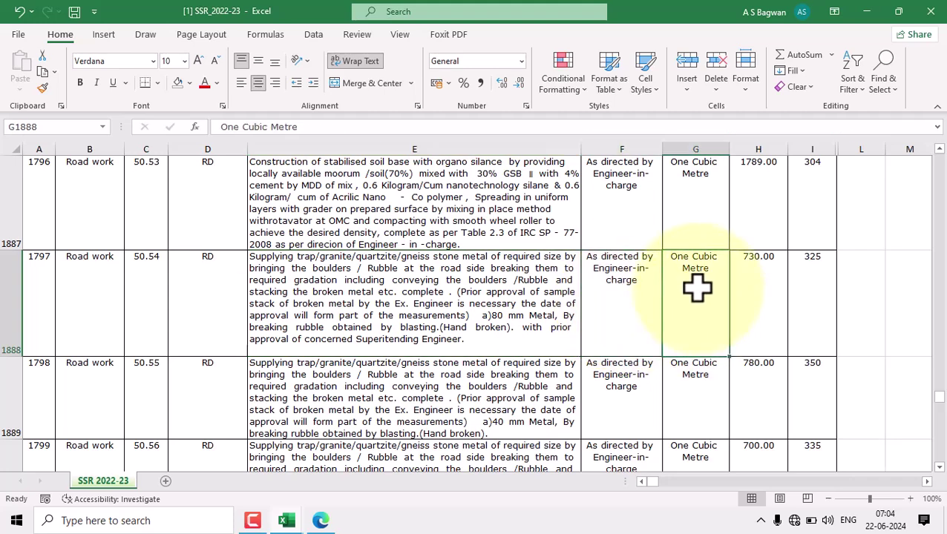
pyautogui.click(754, 299)
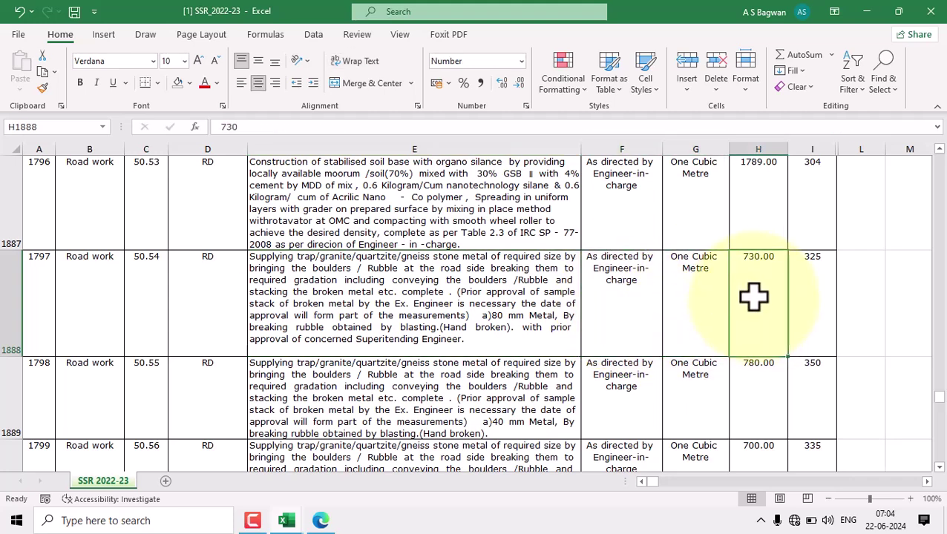
pyautogui.click(691, 307)
pyautogui.click(613, 312)
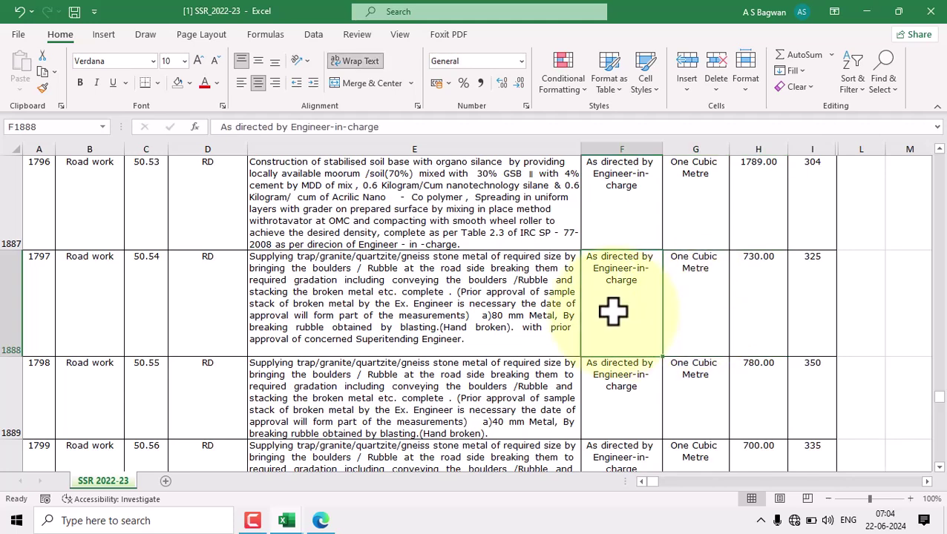
pyautogui.click(414, 314)
pyautogui.click(148, 297)
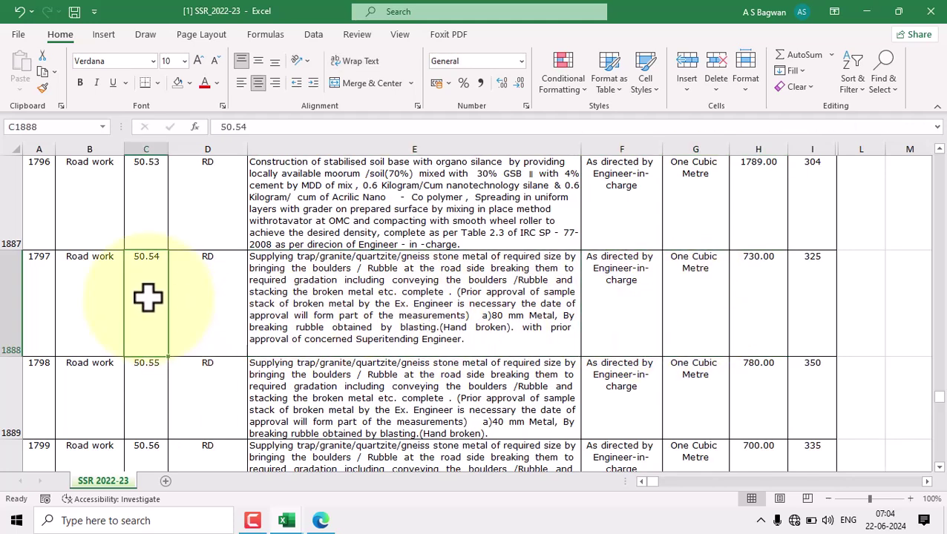
pyautogui.click(493, 347)
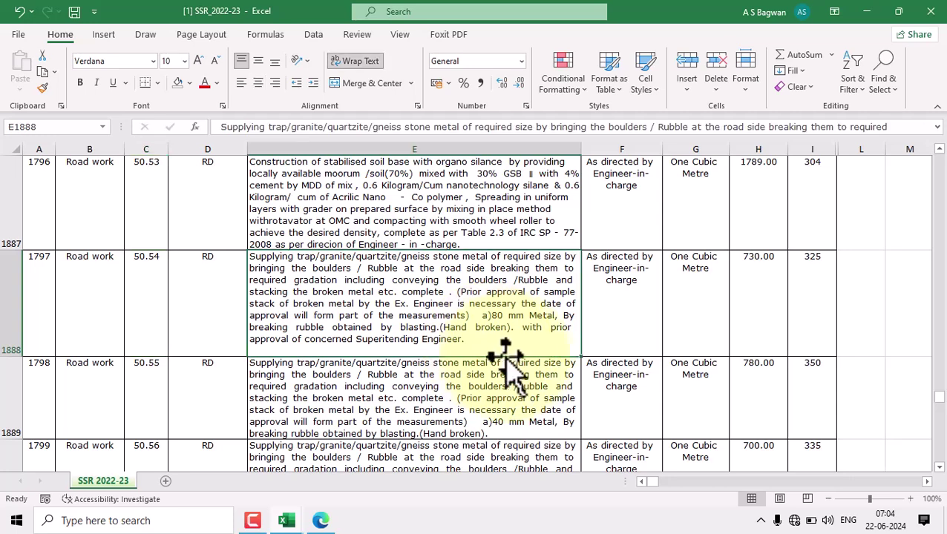
pyautogui.doubleClick(473, 340)
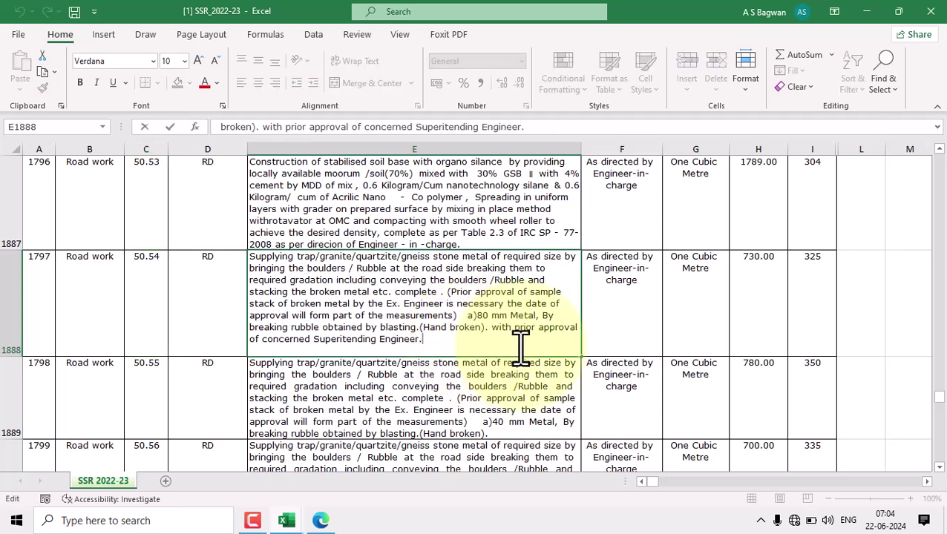
pyautogui.hotkey('ctrl', 'a')
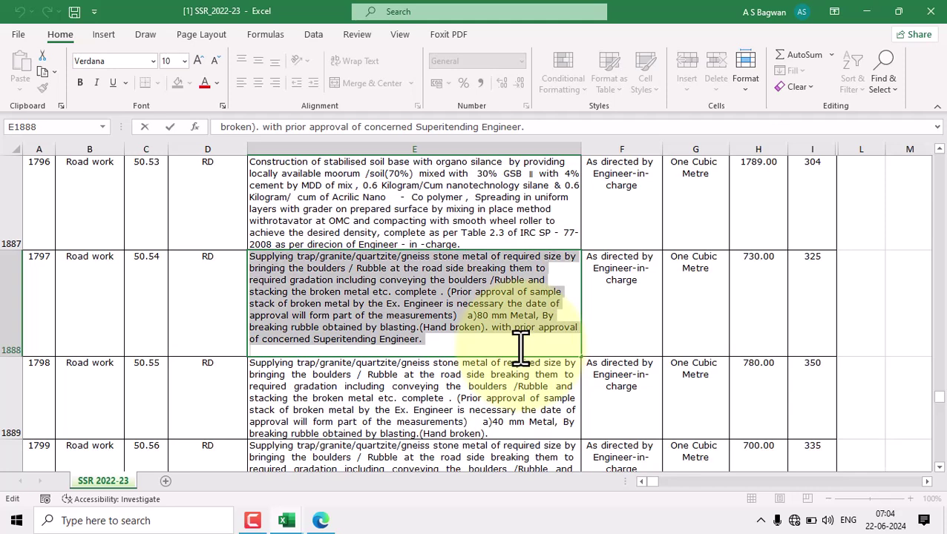
pyautogui.click(491, 389)
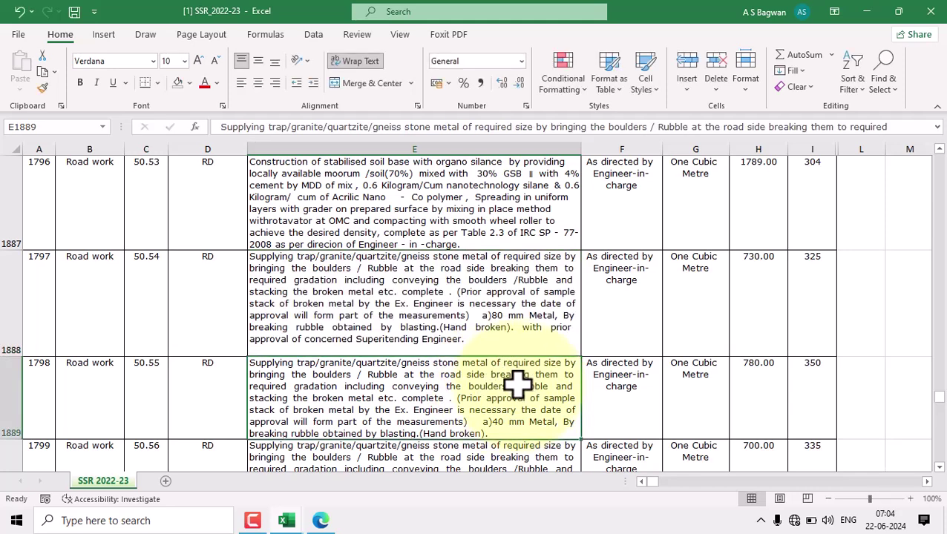
pyautogui.doubleClick(472, 342)
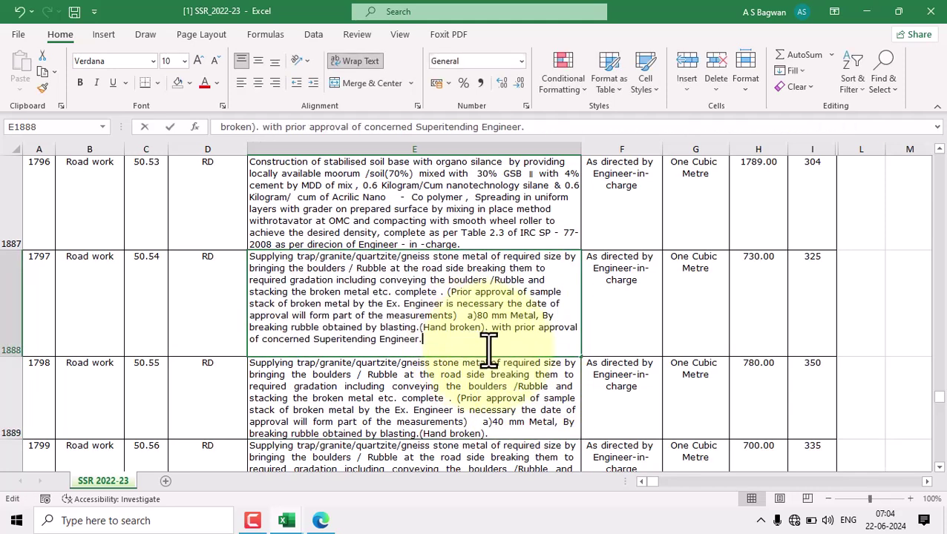
pyautogui.keyDown('shift'); pyautogui.click(251, 260); pyautogui.keyUp('shift')
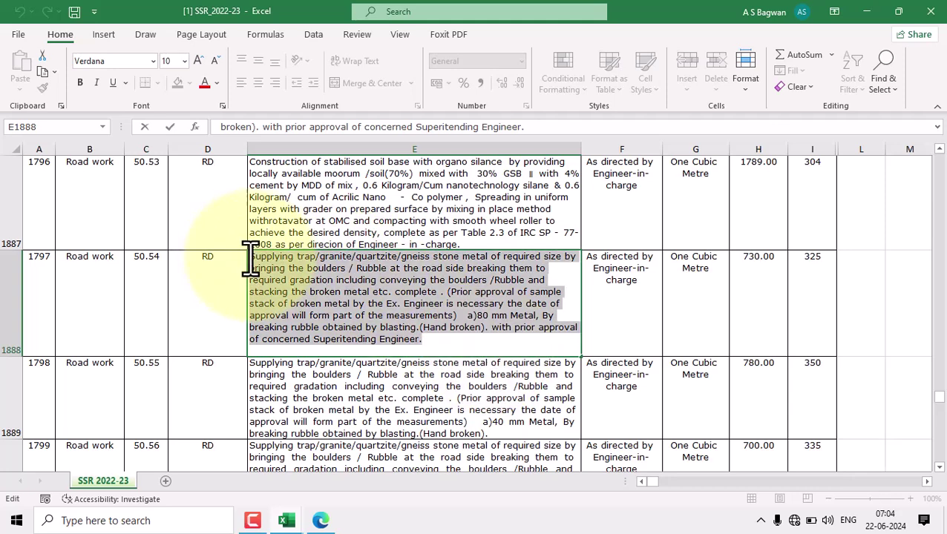
pyautogui.click(466, 409)
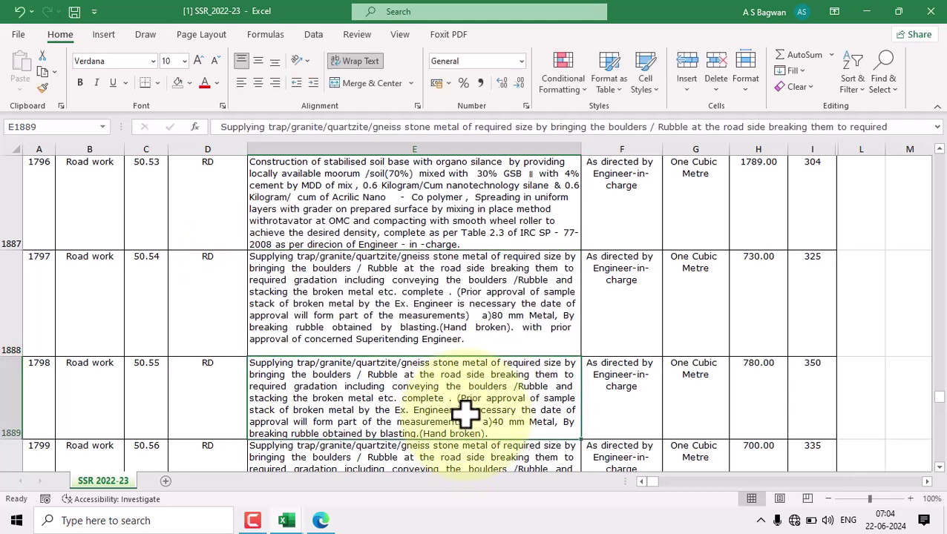
pyautogui.doubleClick(251, 257)
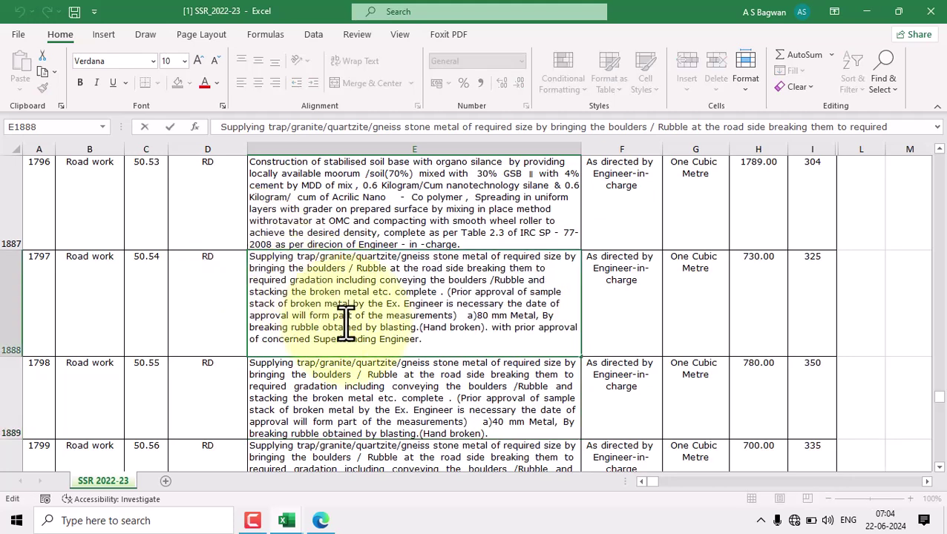
pyautogui.keyDown('shift'); pyautogui.click(439, 346); pyautogui.keyUp('shift')
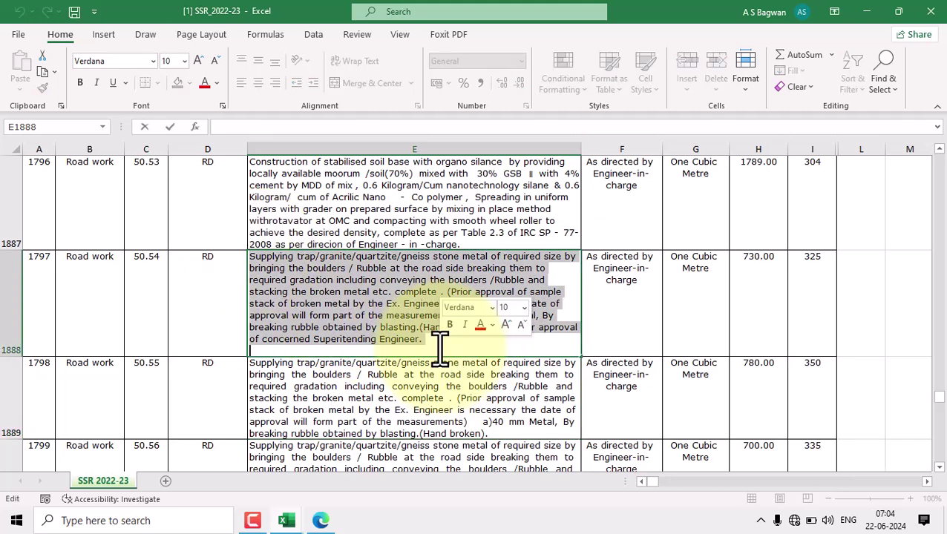
pyautogui.click(419, 386)
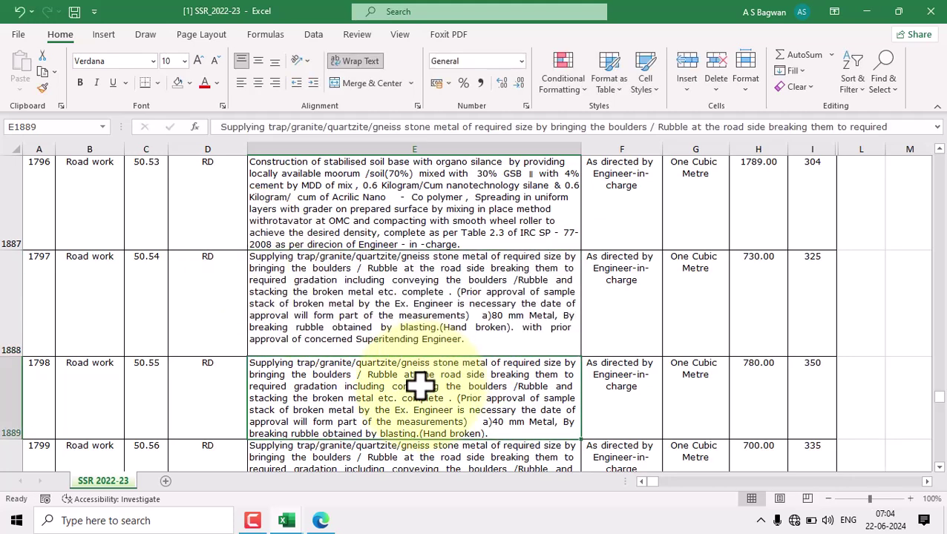
pyautogui.doubleClick(484, 340)
pyautogui.moveTo(469, 342); pyautogui.dragTo(245, 249)
pyautogui.click(364, 403)
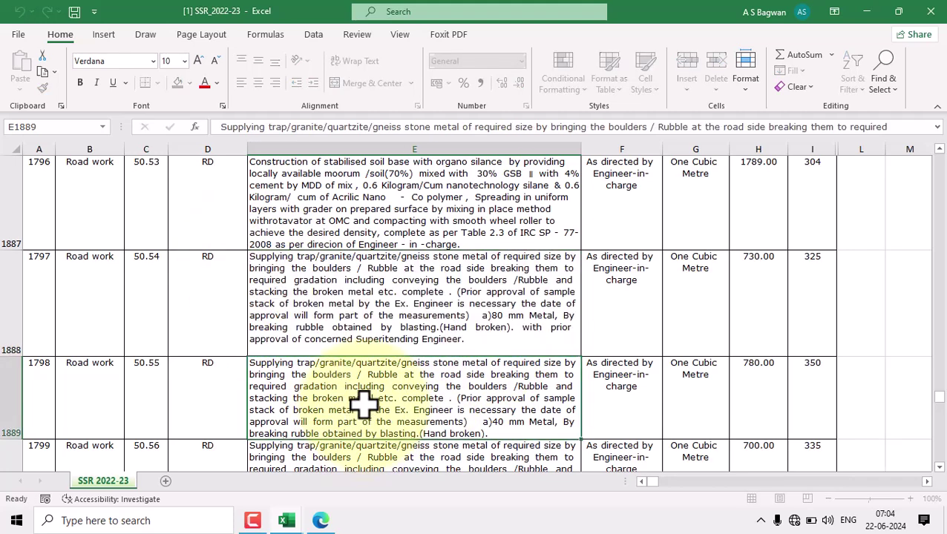
pyautogui.doubleClick(251, 260)
pyautogui.moveTo(250, 259); pyautogui.dragTo(449, 345)
pyautogui.click(391, 359)
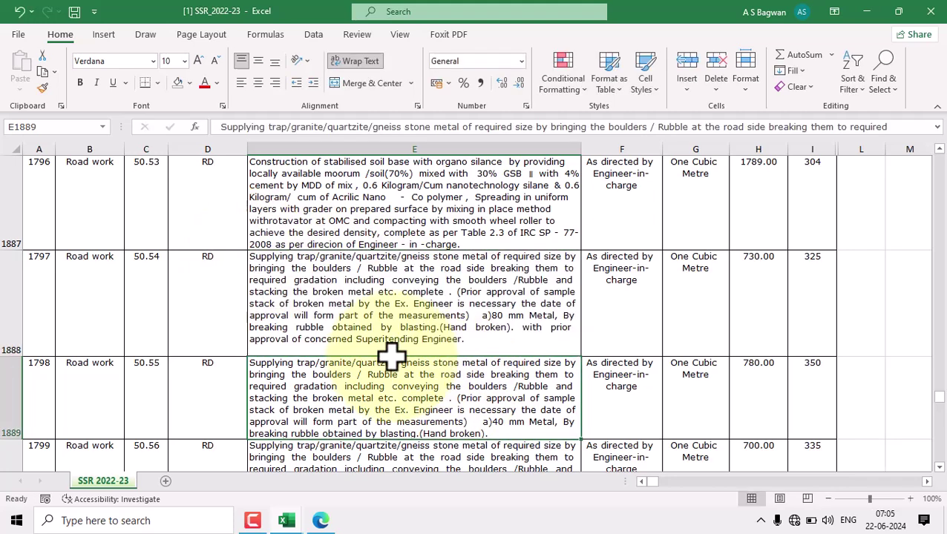
pyautogui.doubleClick(253, 260)
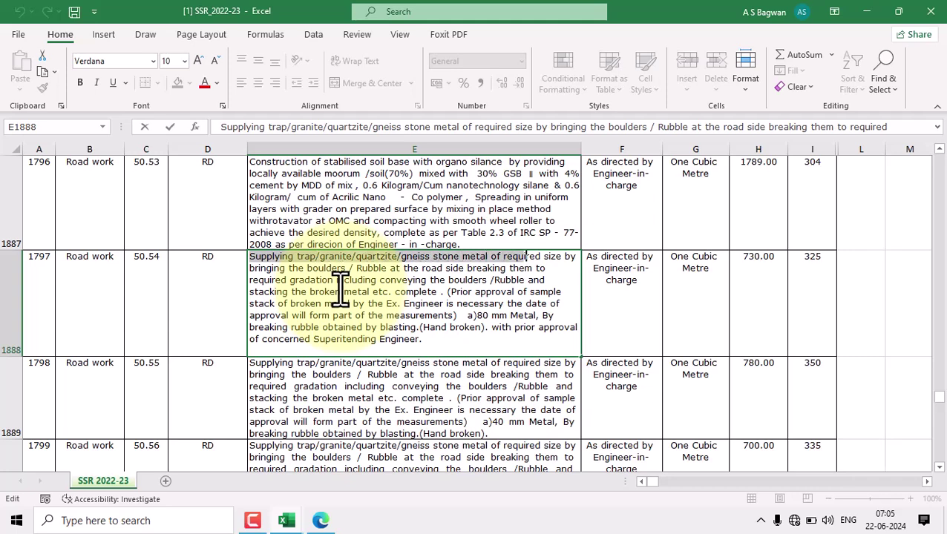
pyautogui.hotkey('shift', 'Down')
pyautogui.hotkey('ctrl', 'shift', 'End')
pyautogui.press('Escape')
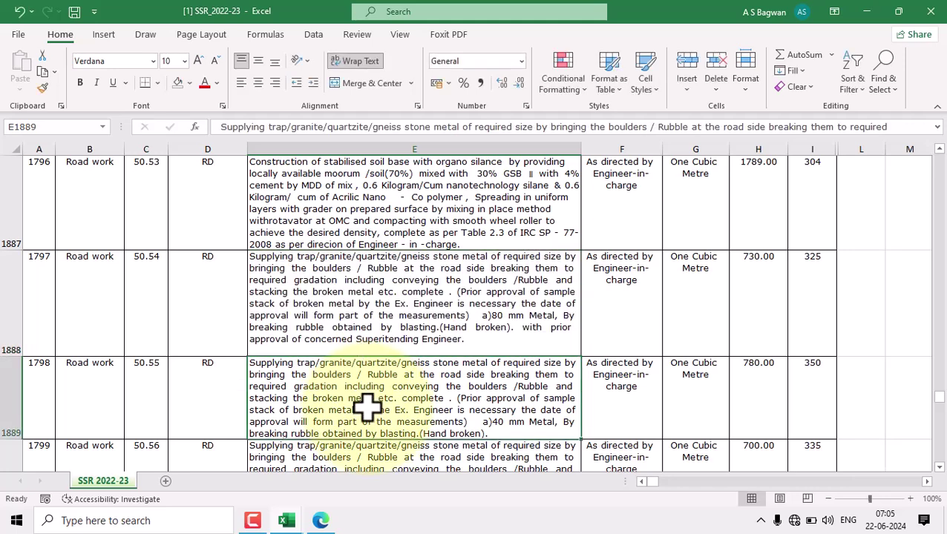
pyautogui.doubleClick(351, 296)
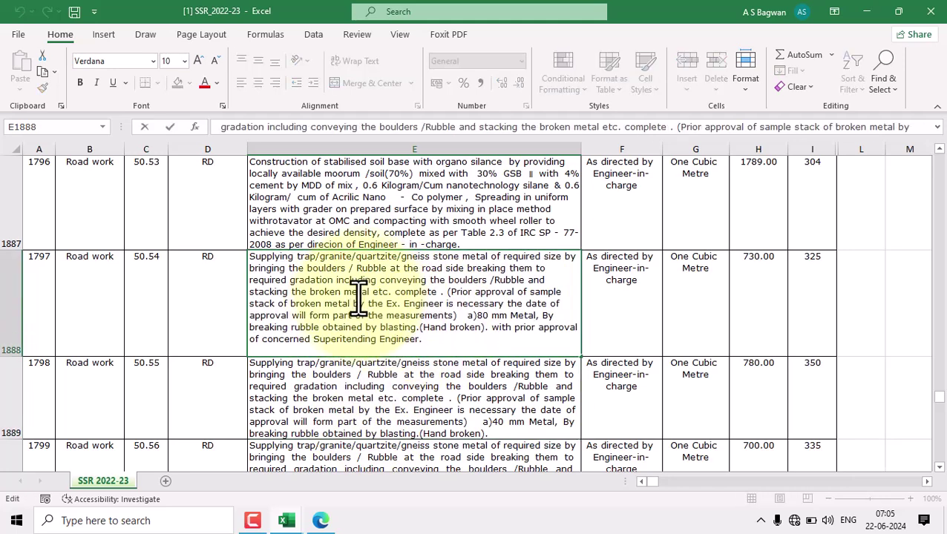
pyautogui.tripleClick(357, 301)
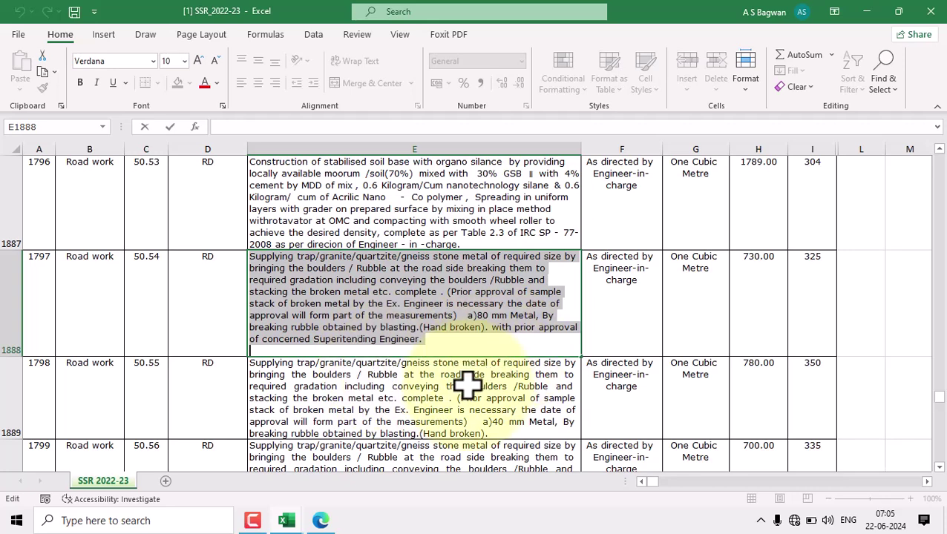
pyautogui.press('Escape')
pyautogui.doubleClick(393, 316)
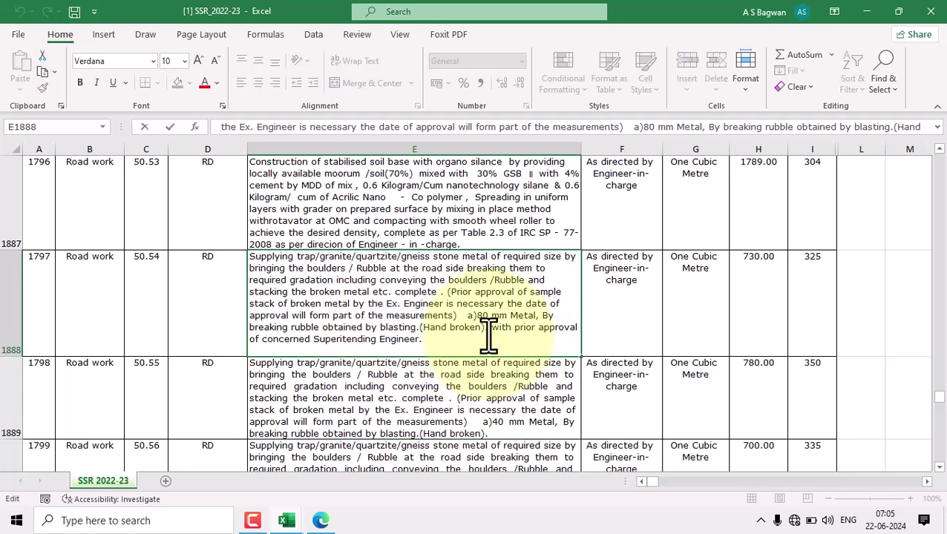
pyautogui.hotkey('ctrl', 'a')
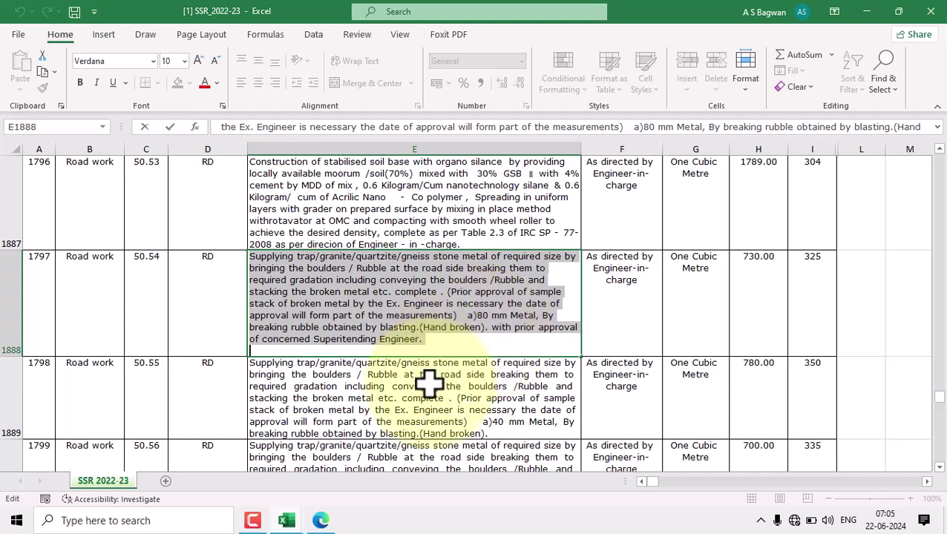
pyautogui.press('Escape')
# Copy the full description text of item 50.54 from inside cell E1888
pyautogui.doubleClick(476, 340)
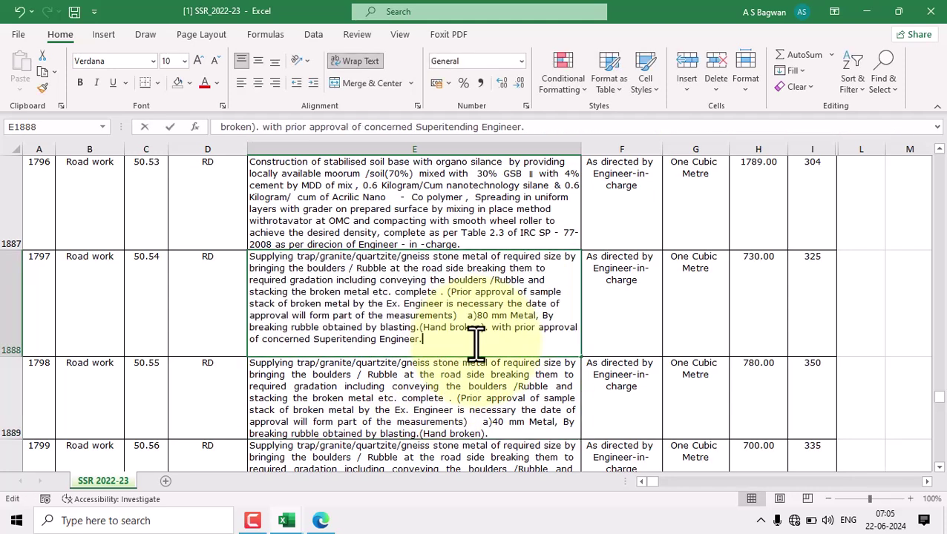
pyautogui.moveTo(251, 258); pyautogui.dragTo(424, 340)
pyautogui.hotkey('ctrl', 'c')
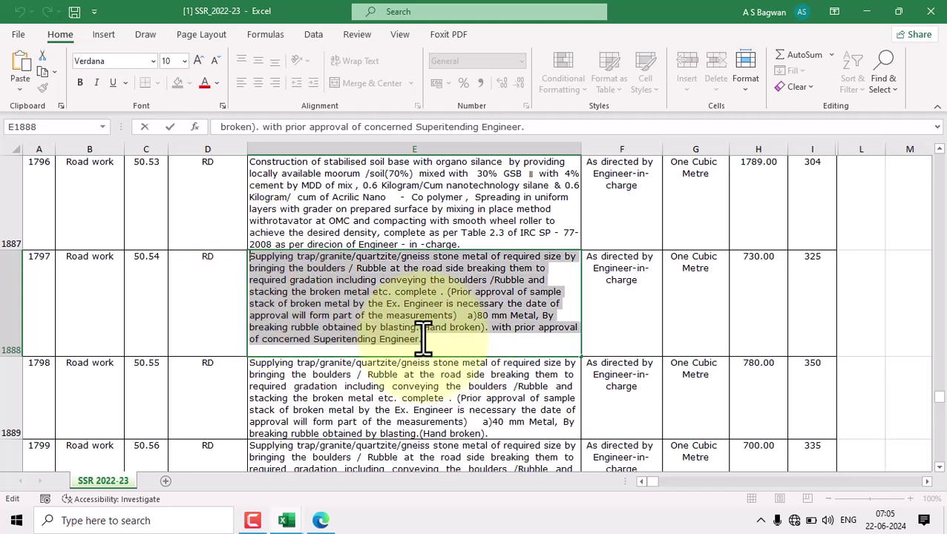
# Switch to the C C ROAD workbook and paste the copied description into cell B9 beside item number 1 on the Measurement sheet
pyautogui.moveTo(288, 522)
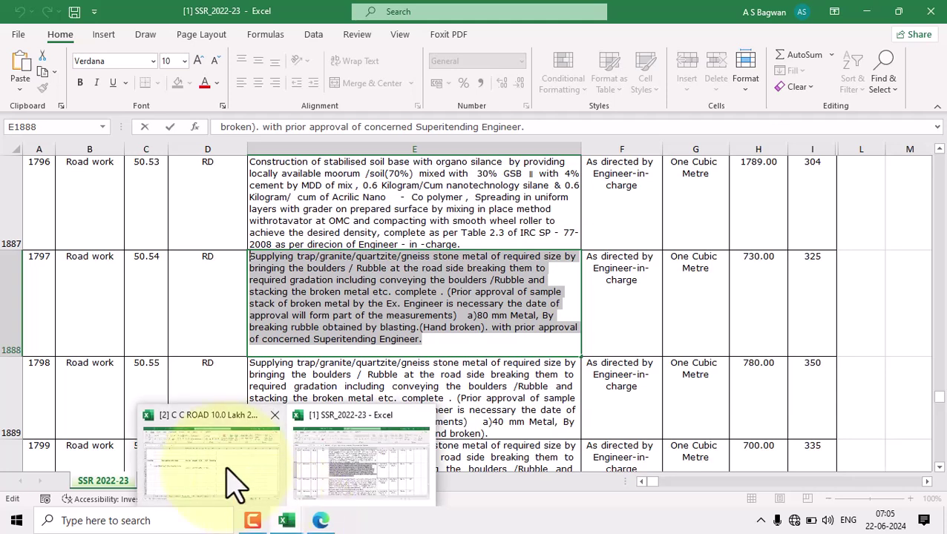
pyautogui.click(237, 482)
pyautogui.press('Down')
pyautogui.press('Down')
pyautogui.press('Down')
pyautogui.press('Down')
pyautogui.click(48, 260)
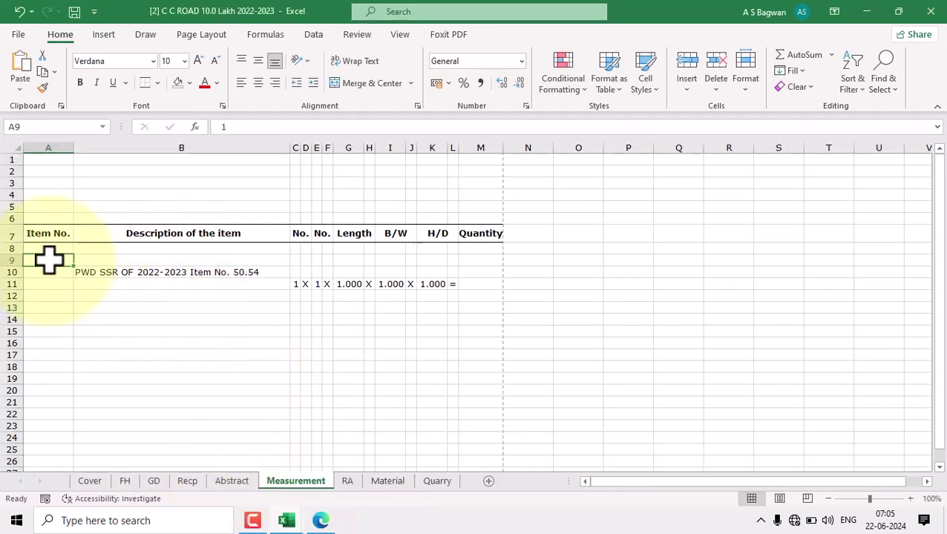
pyautogui.click(171, 260)
pyautogui.doubleClick(198, 260)
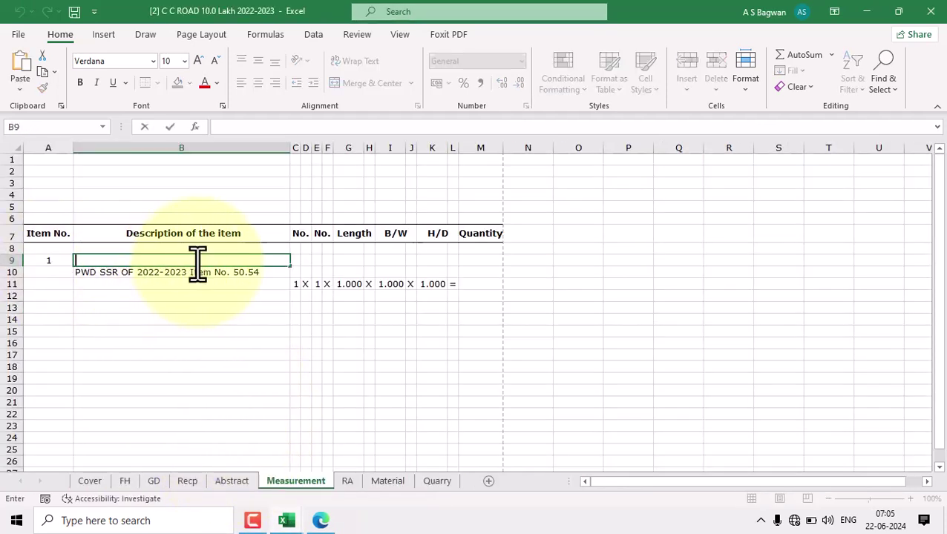
pyautogui.hotkey('ctrl', 'v')
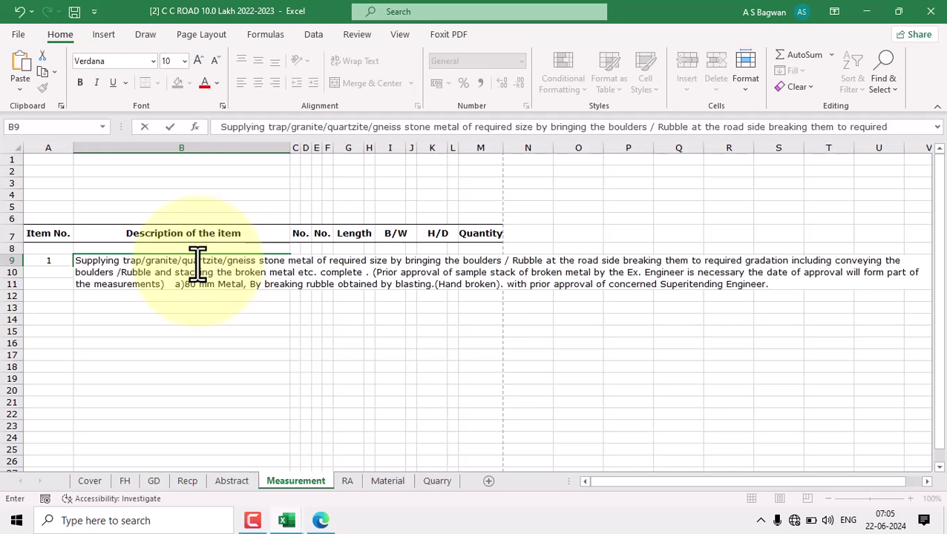
pyautogui.click(305, 356)
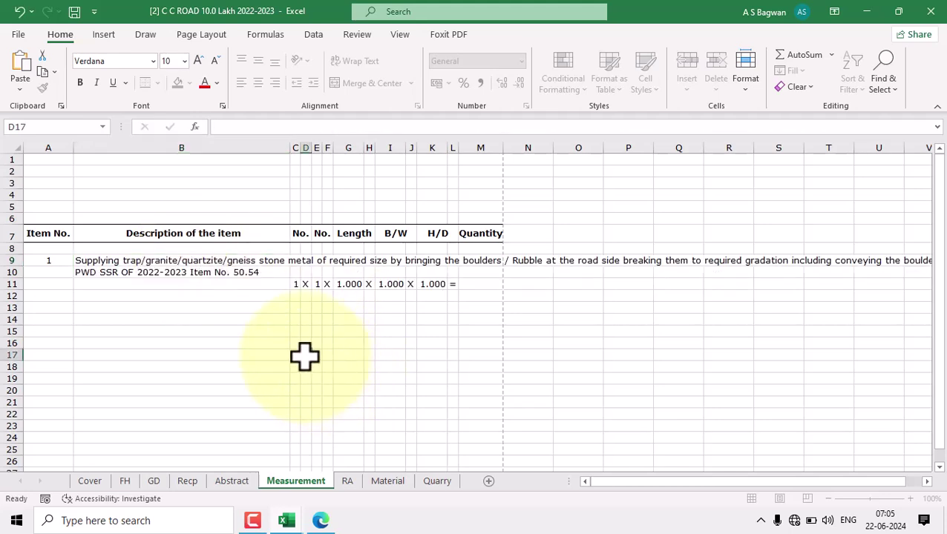
# Wrap the pasted item description so the full text fits within the width of cell B9
pyautogui.click(257, 261)
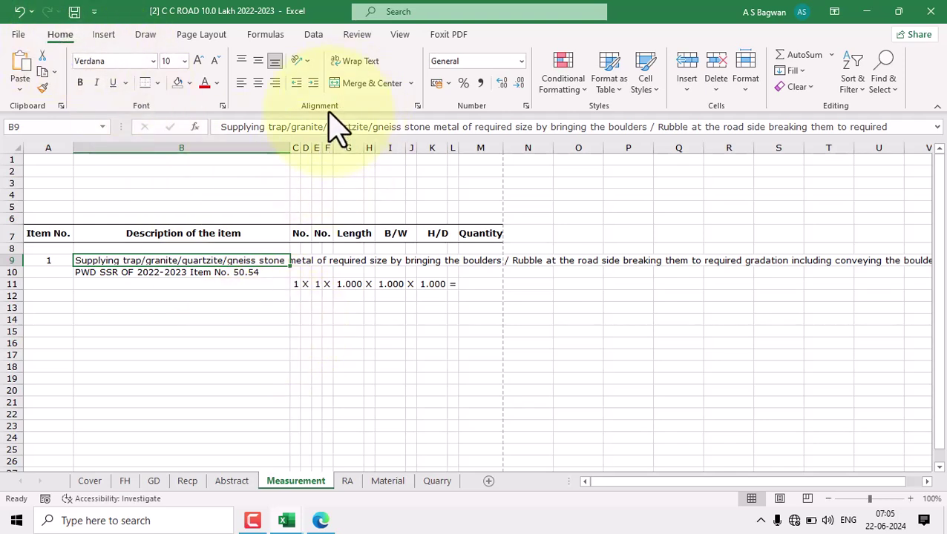
pyautogui.click(357, 83)
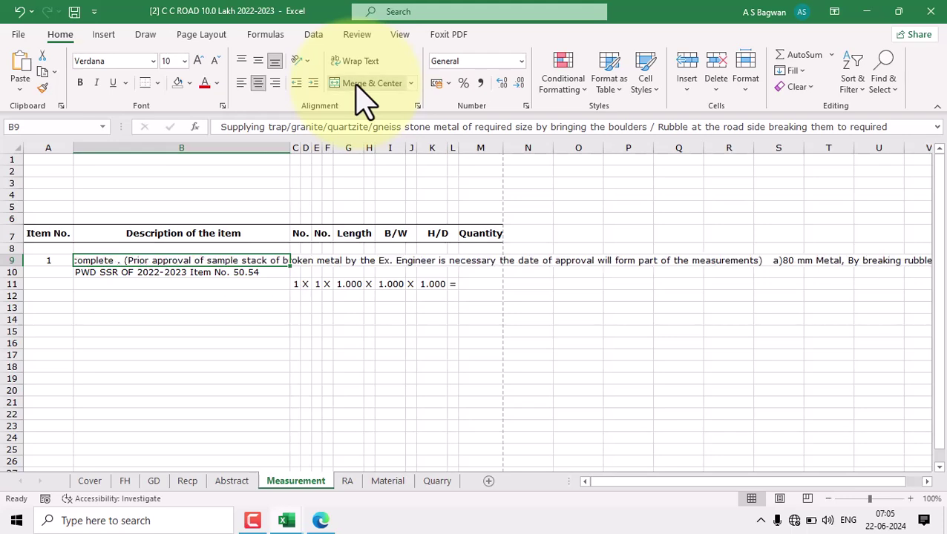
pyautogui.click(355, 62)
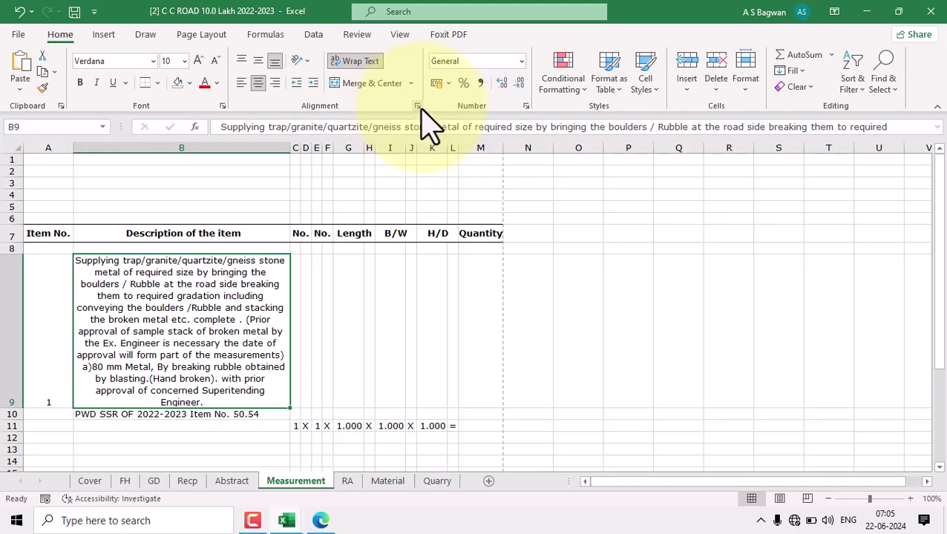
# Set the description in B9 to Justify horizontally and Top vertically, and top-align the item number in A9
pyautogui.click(418, 107)
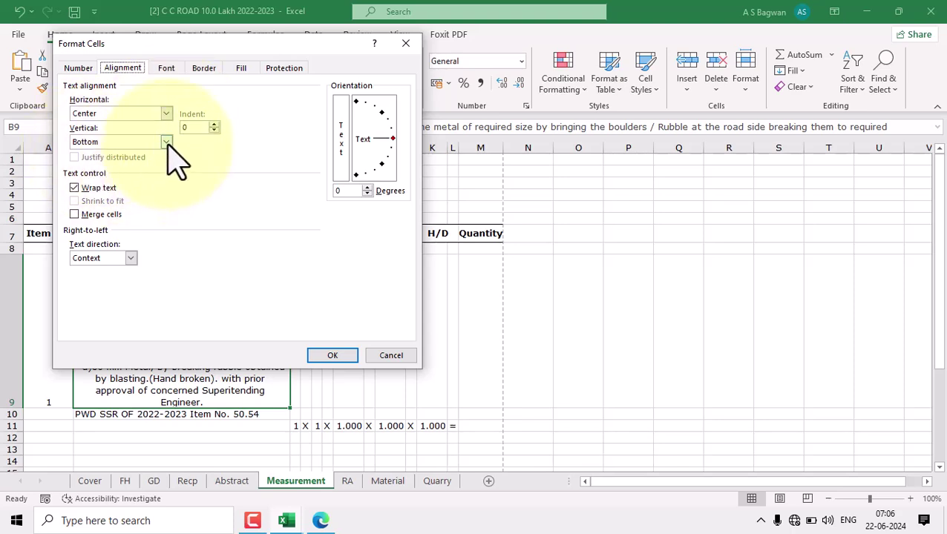
pyautogui.click(127, 113)
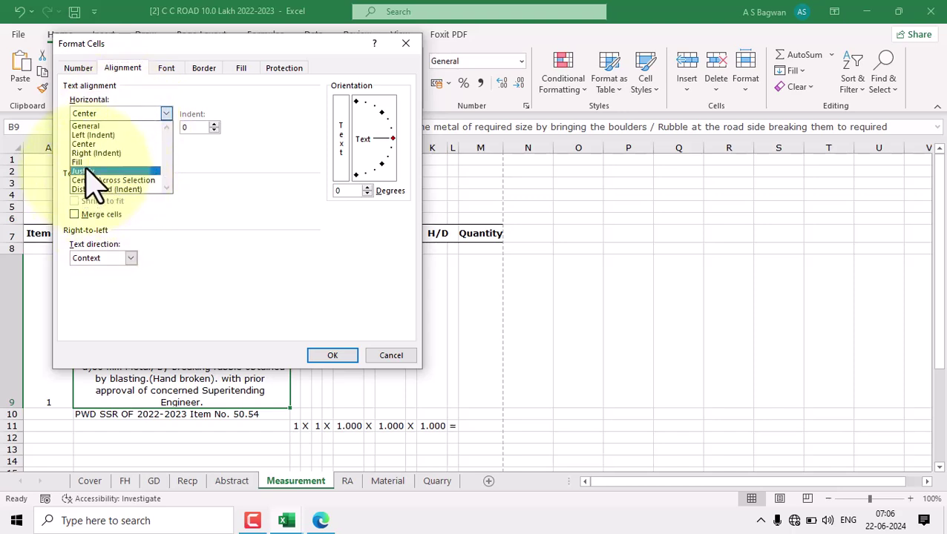
pyautogui.click(91, 172)
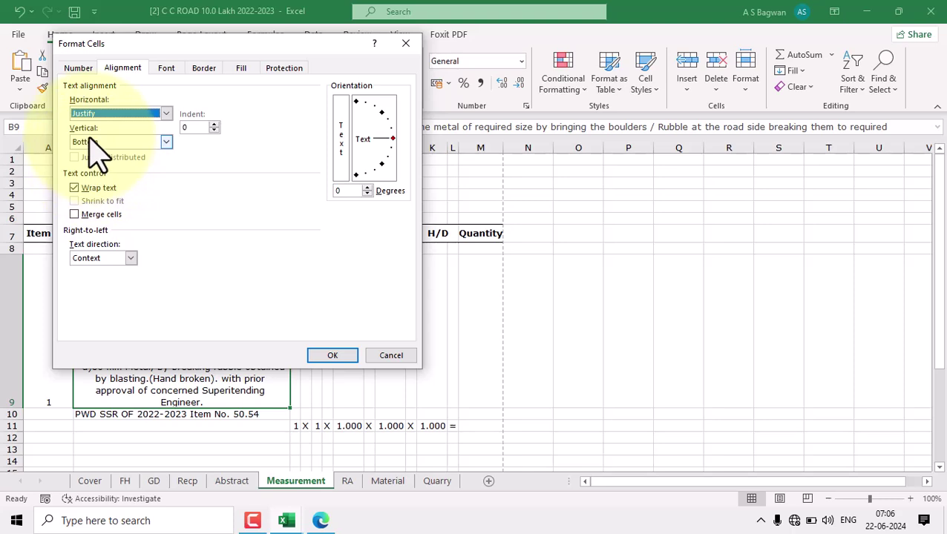
pyautogui.click(166, 141)
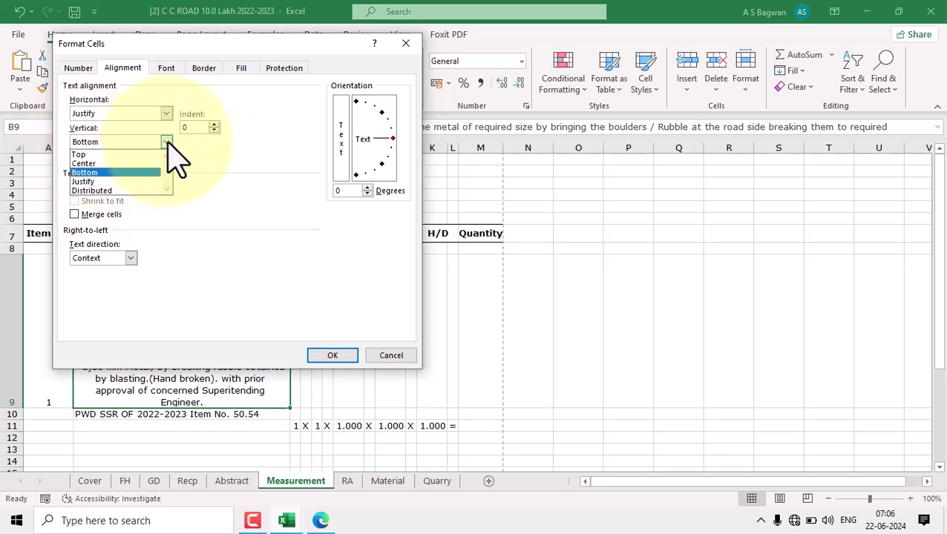
pyautogui.click(93, 154)
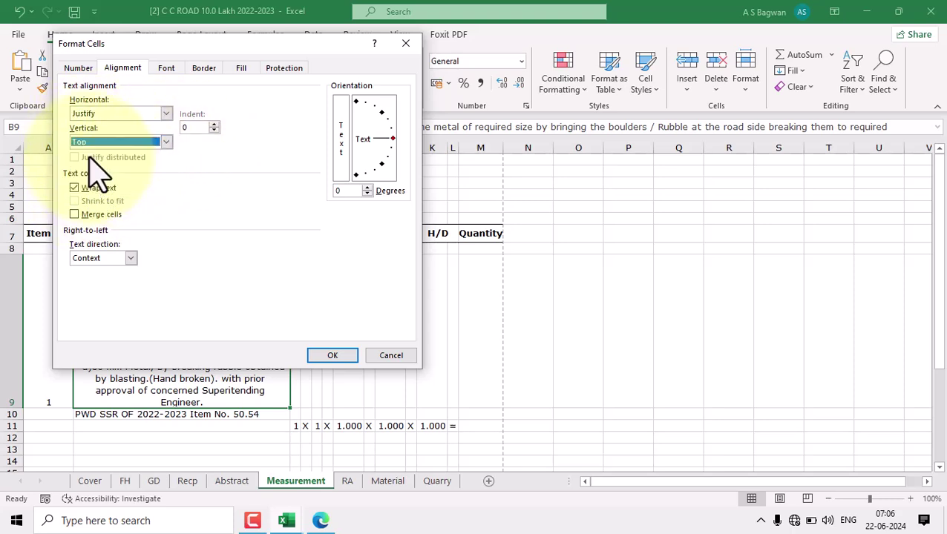
pyautogui.click(332, 355)
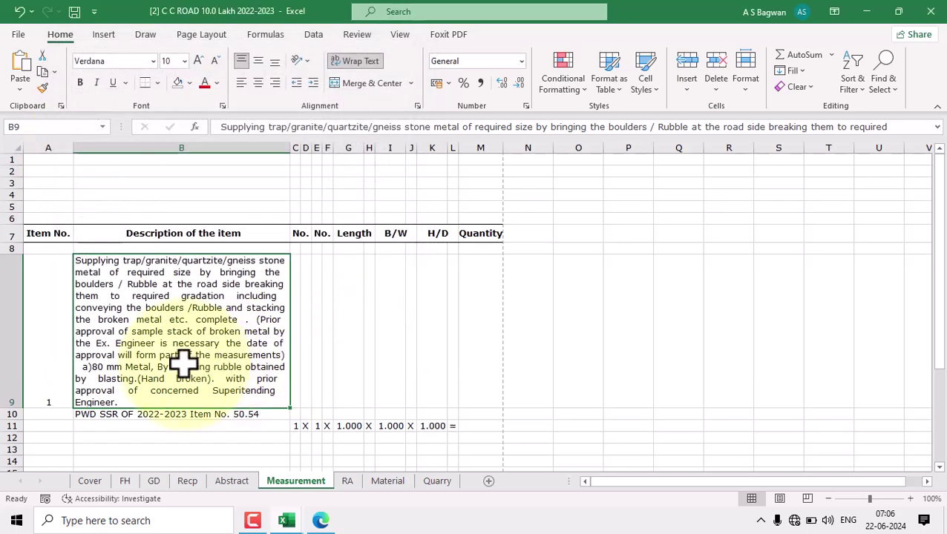
pyautogui.click(60, 331)
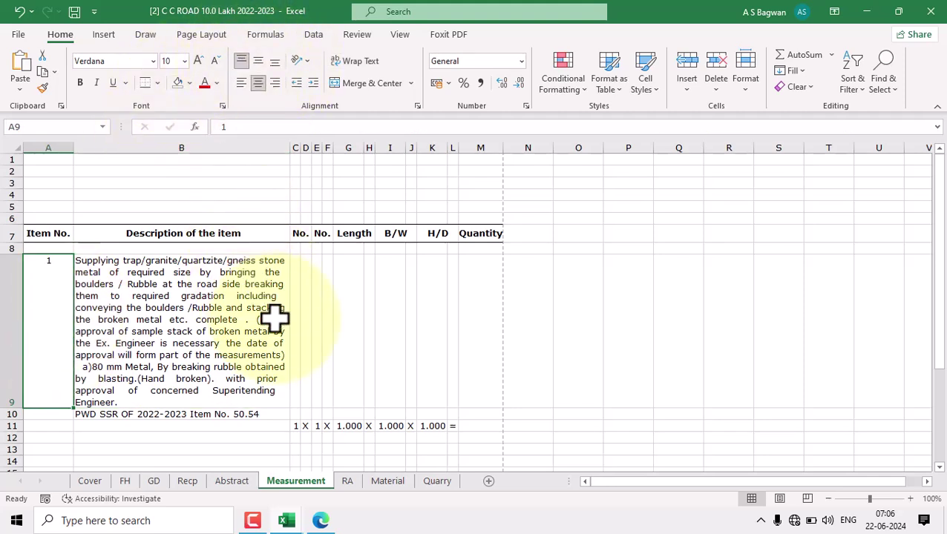
# Check item 1's measurements in the estimate PDF and enter 1 in both No. columns of row 11 in the workbook
pyautogui.scroll(-2, 503, 393)
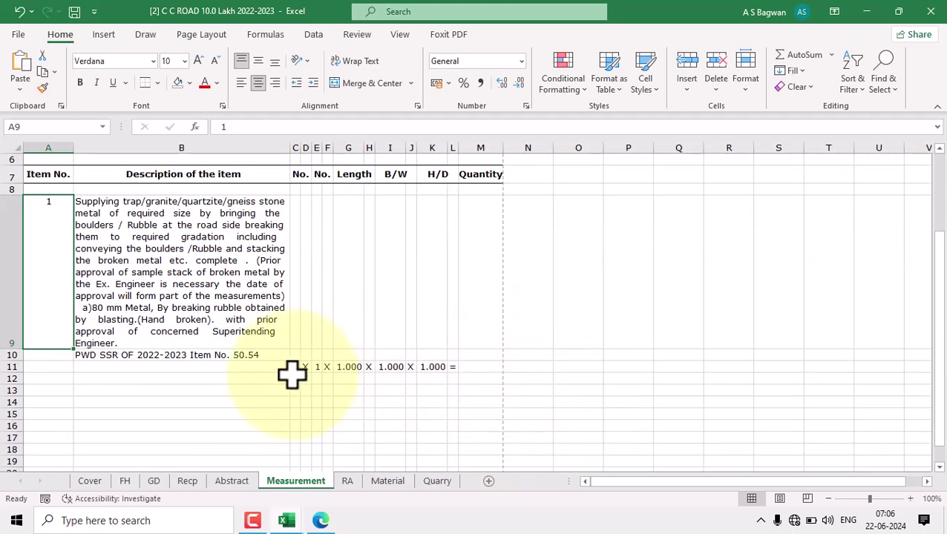
pyautogui.click(295, 367)
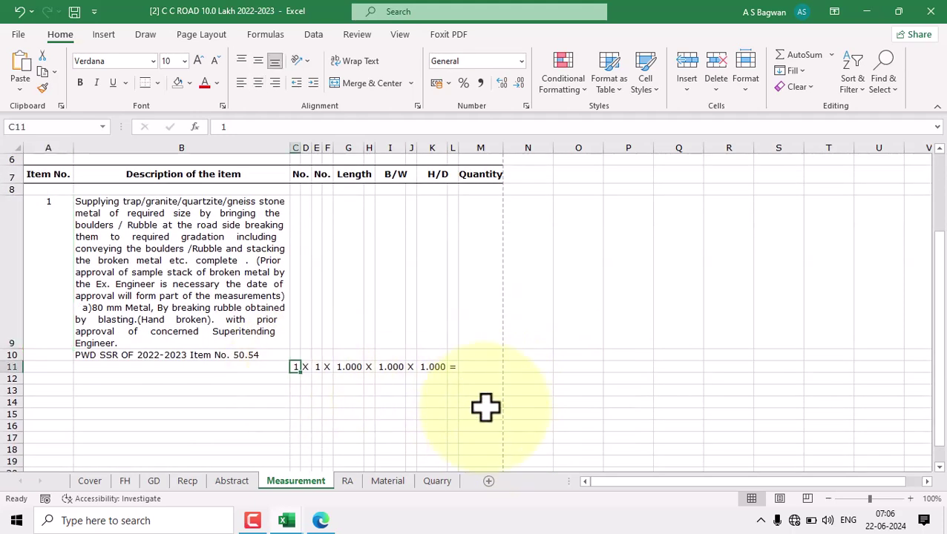
pyautogui.click(320, 521)
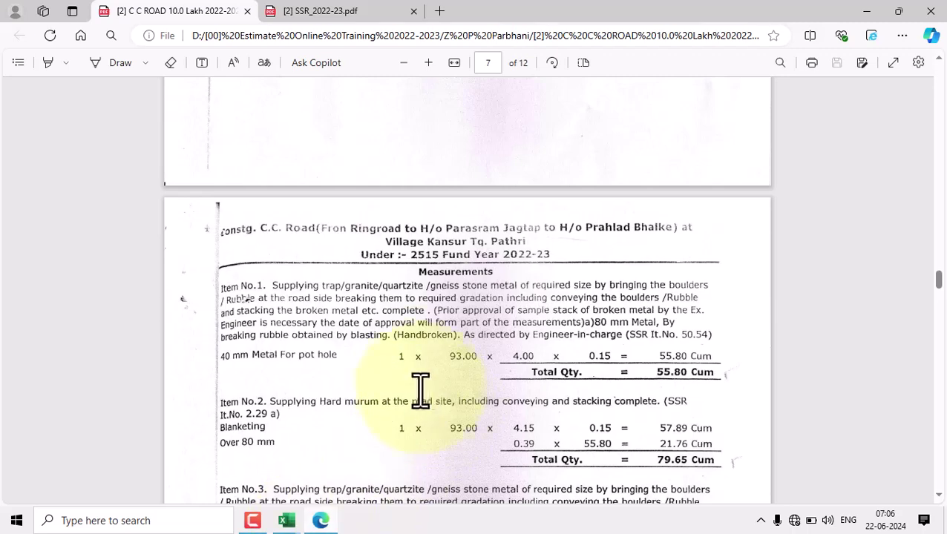
pyautogui.click(285, 522)
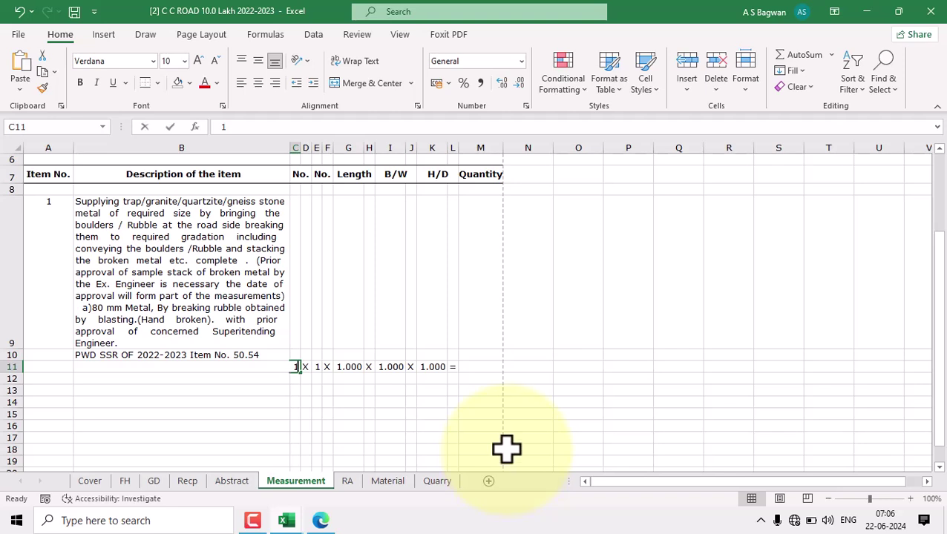
pyautogui.write('1')
pyautogui.press('Tab')
pyautogui.press('Tab')
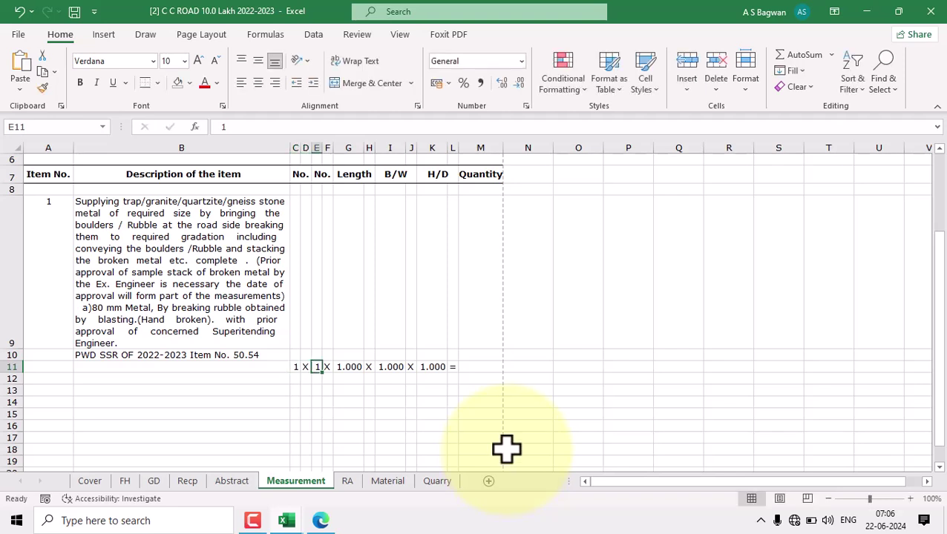
pyautogui.write('1')
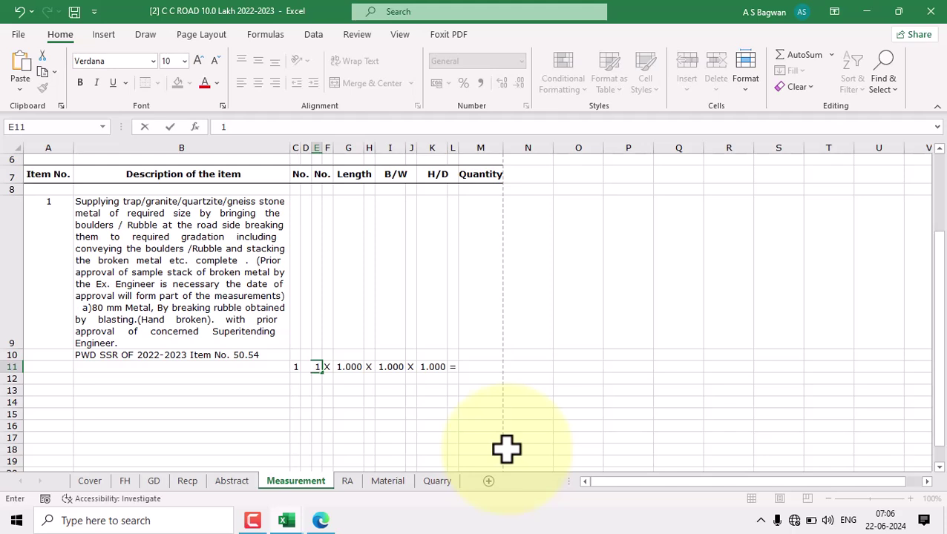
# Enter 93 as the length and 4 as the B/W value in item 1's measurement row
pyautogui.press('Tab')
pyautogui.press('Tab')
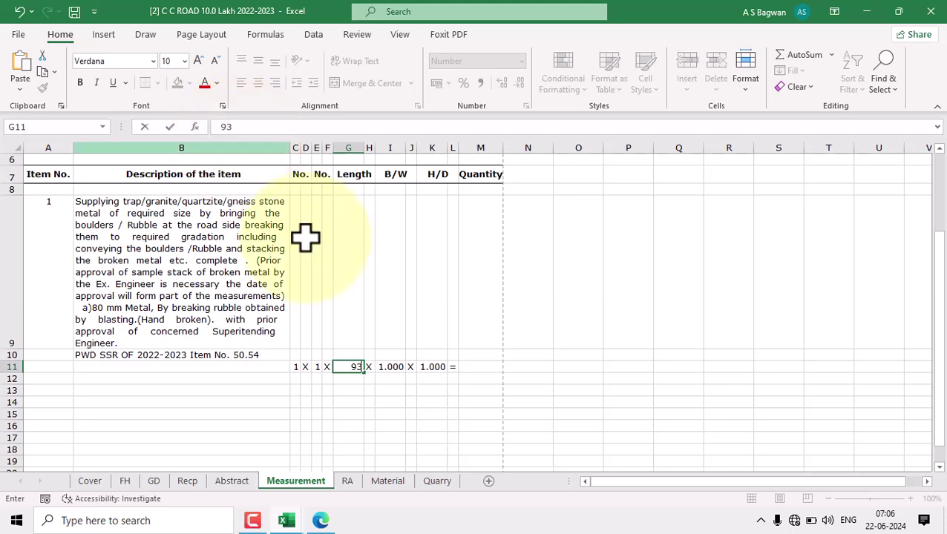
pyautogui.press('Tab')
pyautogui.press('Tab')
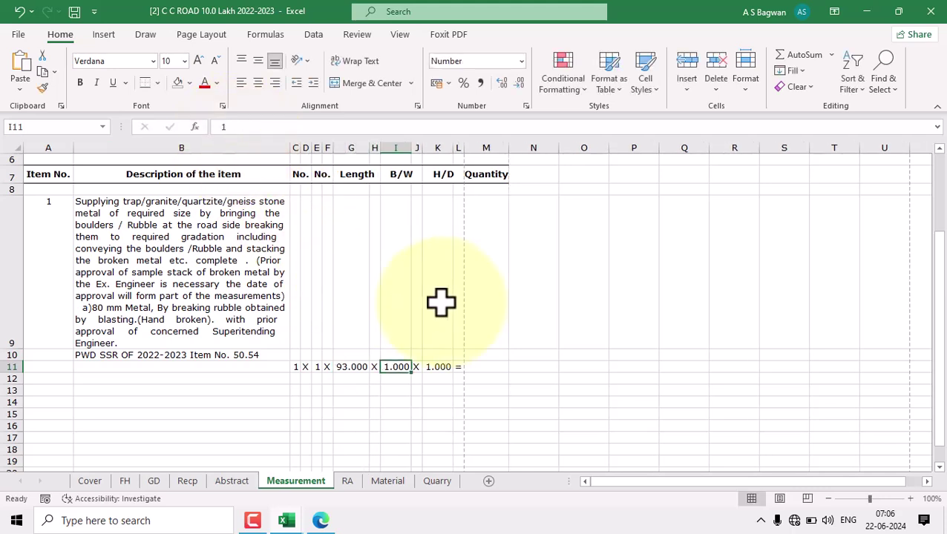
pyautogui.write('4')
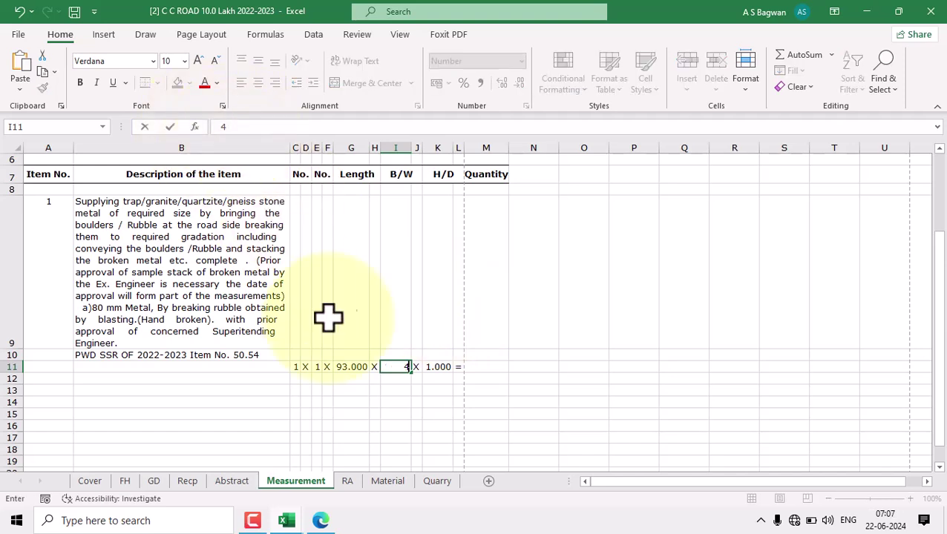
pyautogui.press('Tab')
pyautogui.press('Tab')
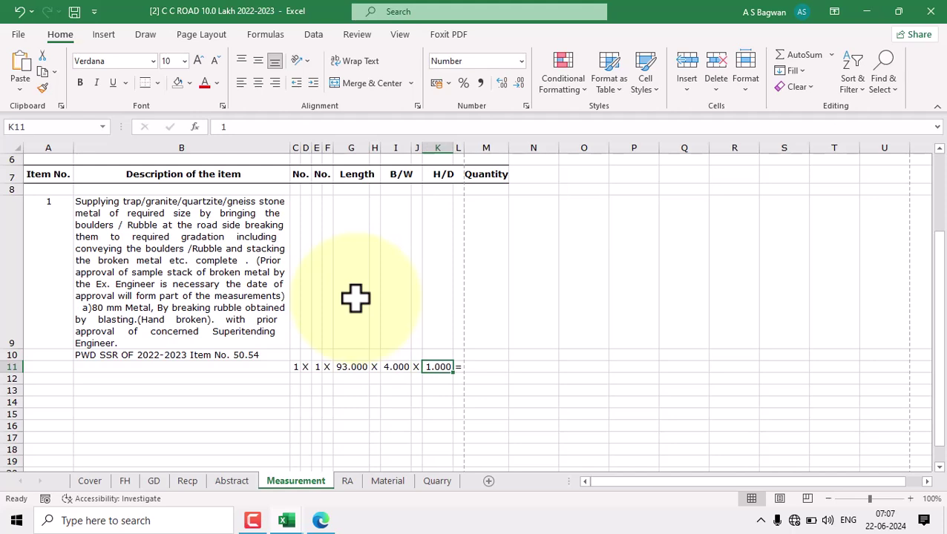
# Check item 1's depth in the estimate PDF and enter 0.15 as the H/D value in row 11 of the workbook
pyautogui.click(329, 525)
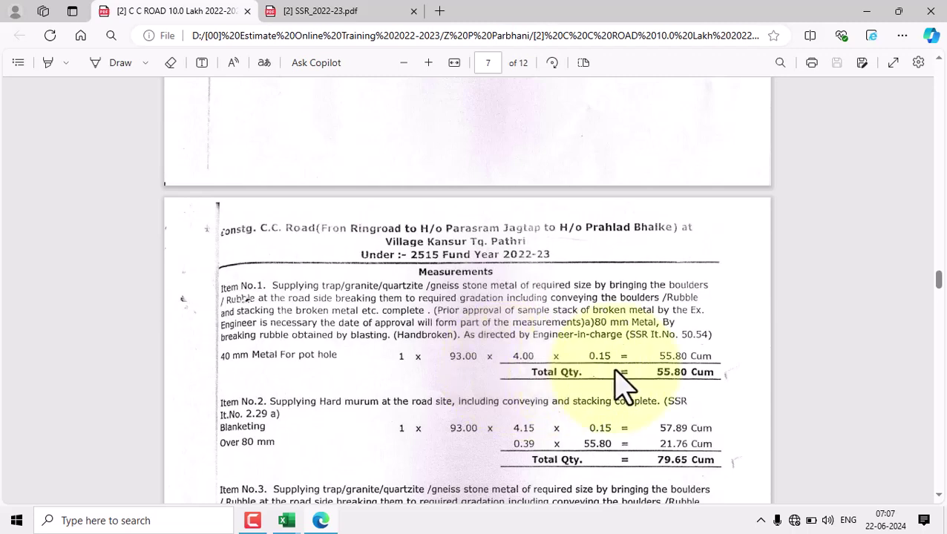
pyautogui.moveTo(287, 520)
pyautogui.click(215, 416)
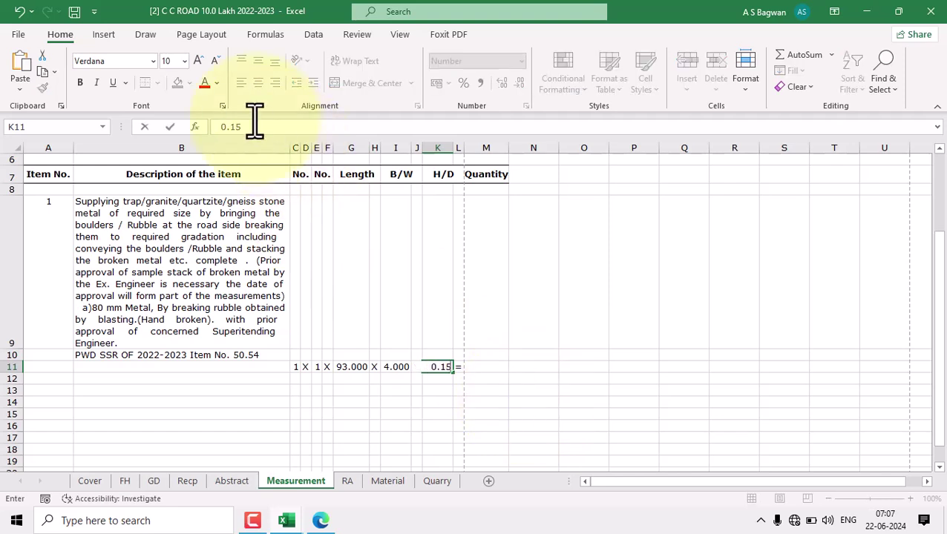
pyautogui.press('Tab')
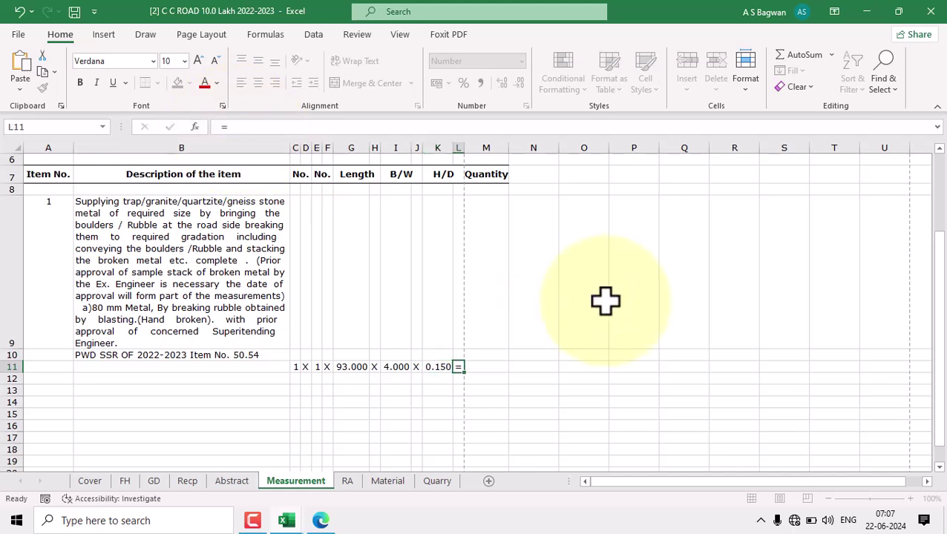
pyautogui.press('Tab')
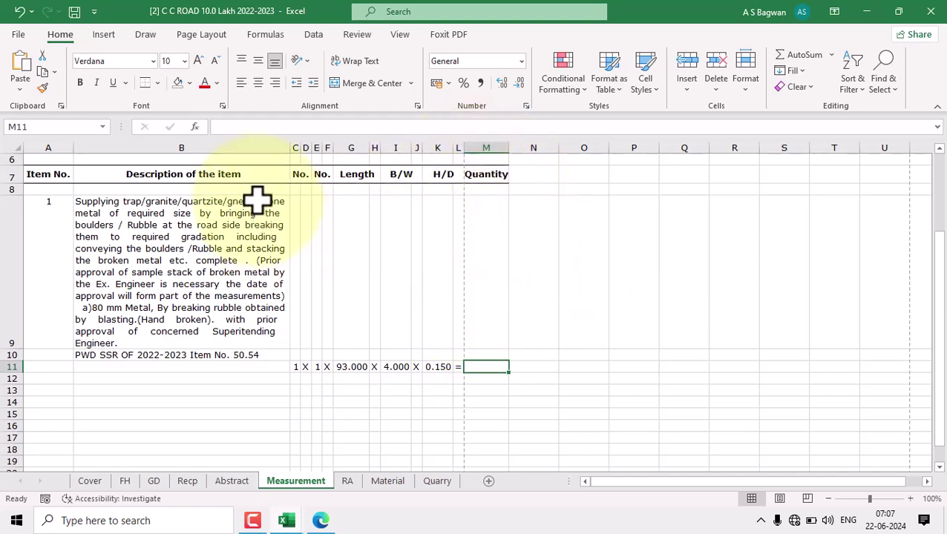
# Narrow column B slightly so the Quantity column fits inside the page-break line
pyautogui.moveTo(289, 143); pyautogui.dragTo(277, 143)
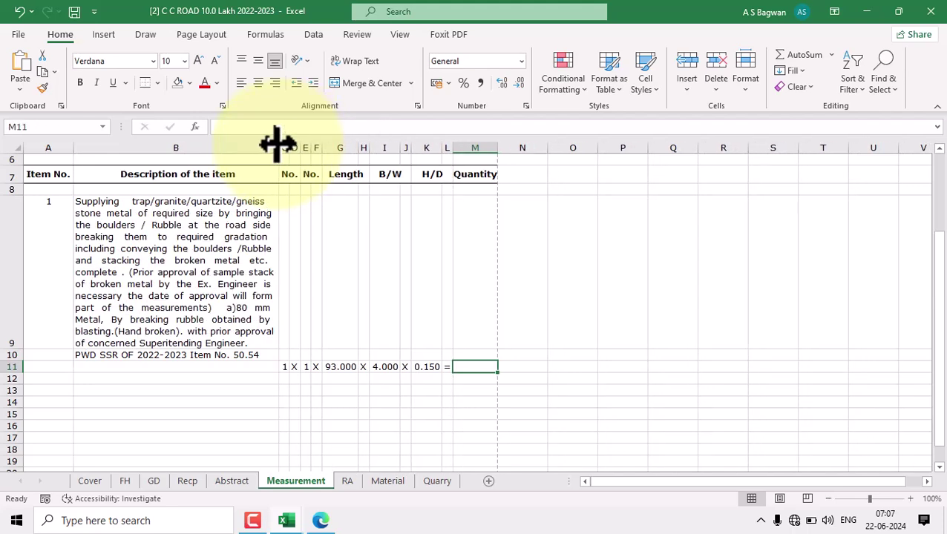
pyautogui.scroll(2, 302, 319)
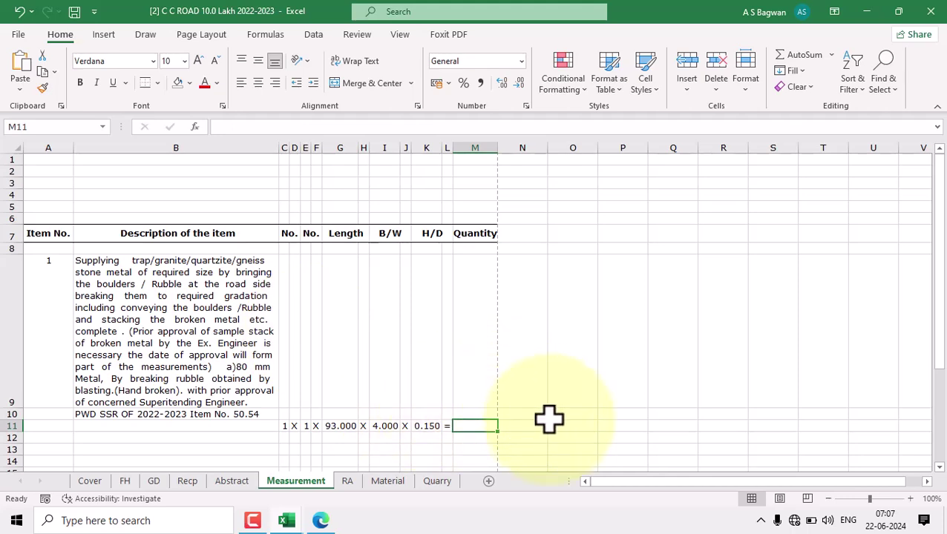
pyautogui.click(572, 426)
# Check item 1's quantity in the estimate PDF and calculate it in workbook cell M11 with =PRODUCT(C11:K11)
pyautogui.click(324, 521)
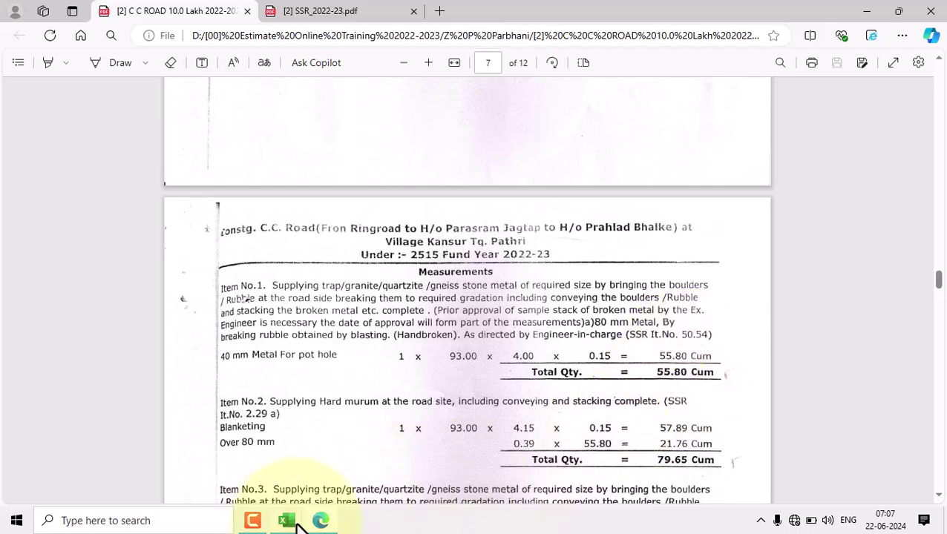
pyautogui.moveTo(299, 526)
pyautogui.click(223, 445)
pyautogui.press('Up')
pyautogui.press('Up')
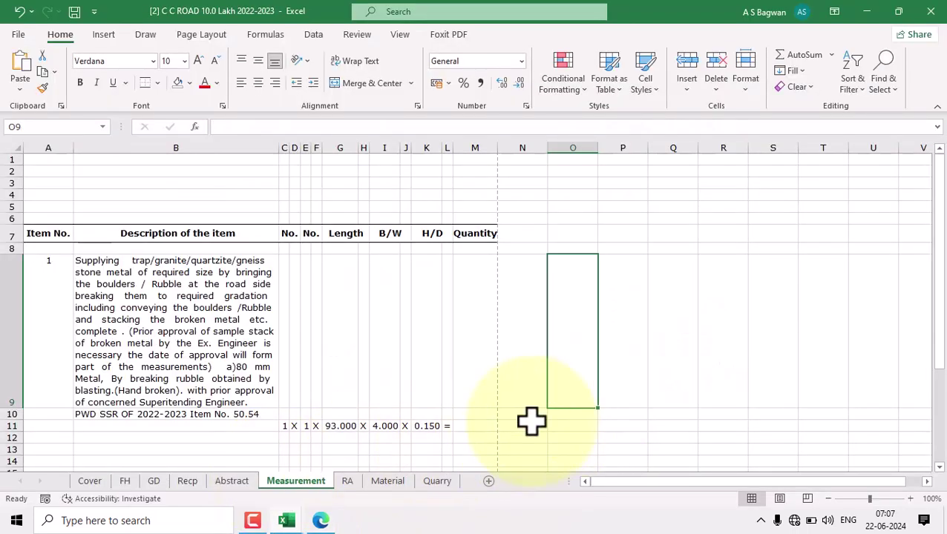
pyautogui.click(475, 426)
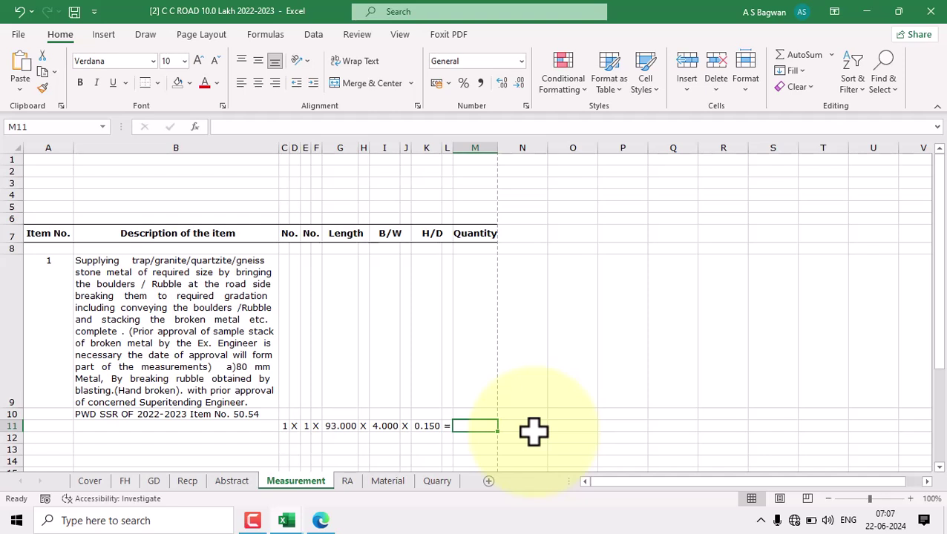
pyautogui.write('=')
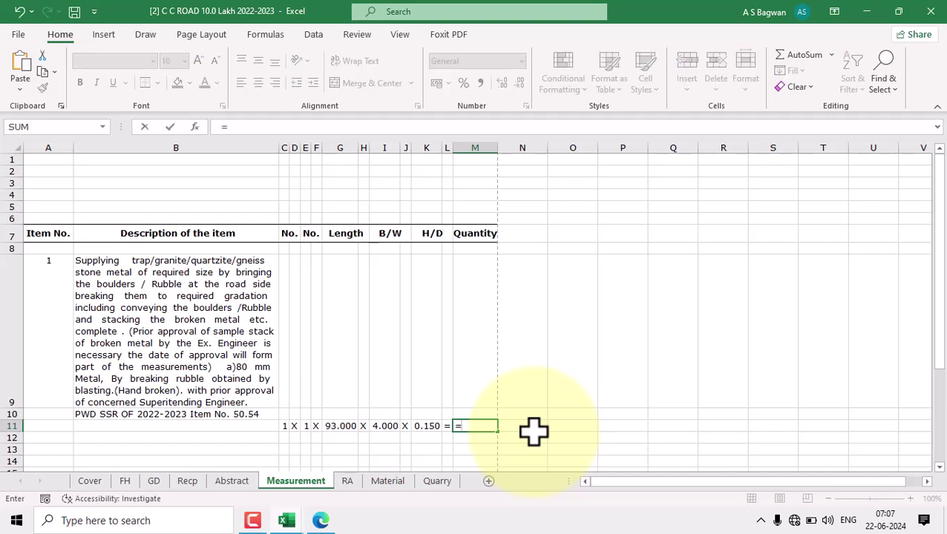
pyautogui.write('pr')
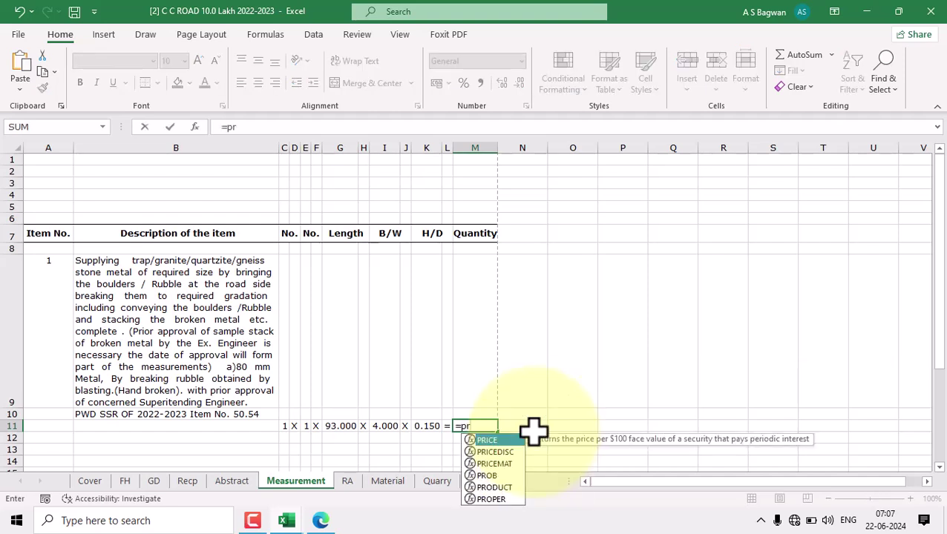
pyautogui.doubleClick(499, 488)
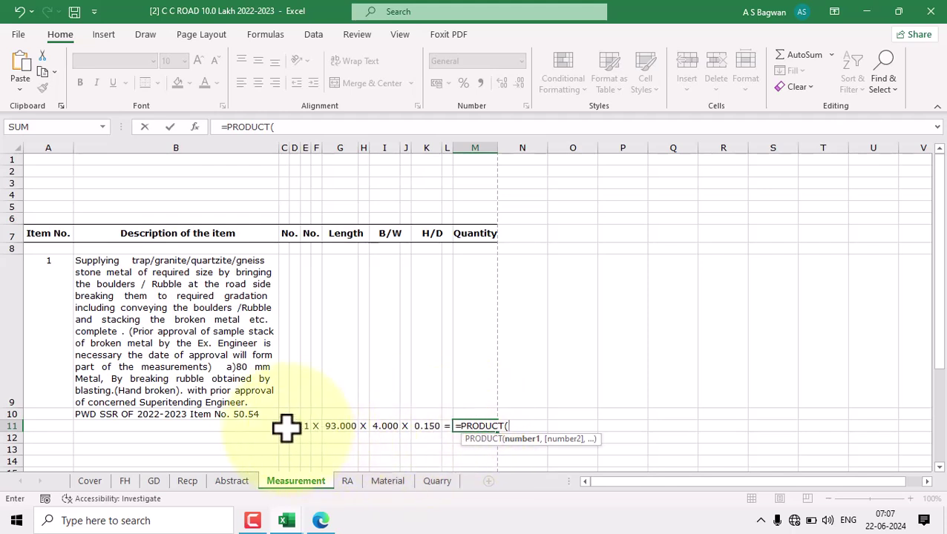
pyautogui.click(283, 427)
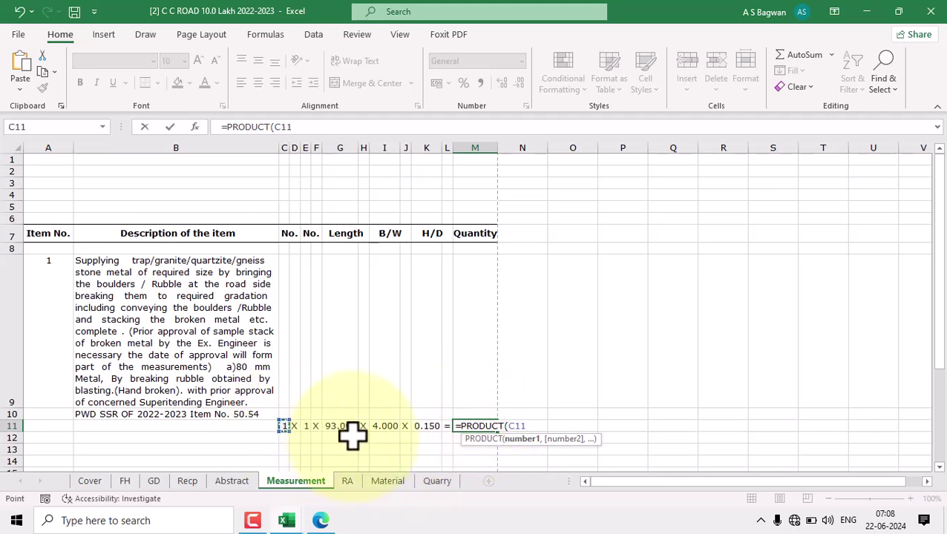
pyautogui.keyDown('shift'); pyautogui.click(432, 427); pyautogui.keyUp('shift')
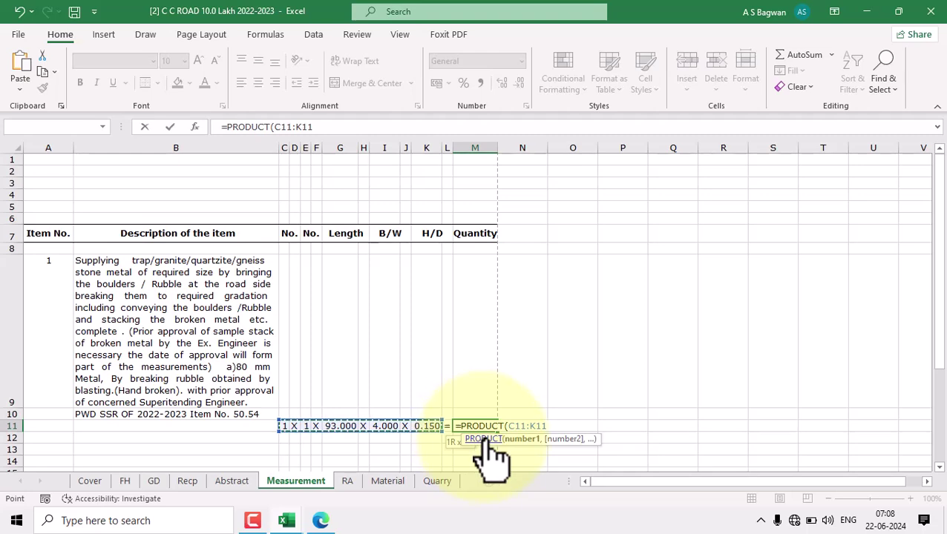
pyautogui.press('Return')
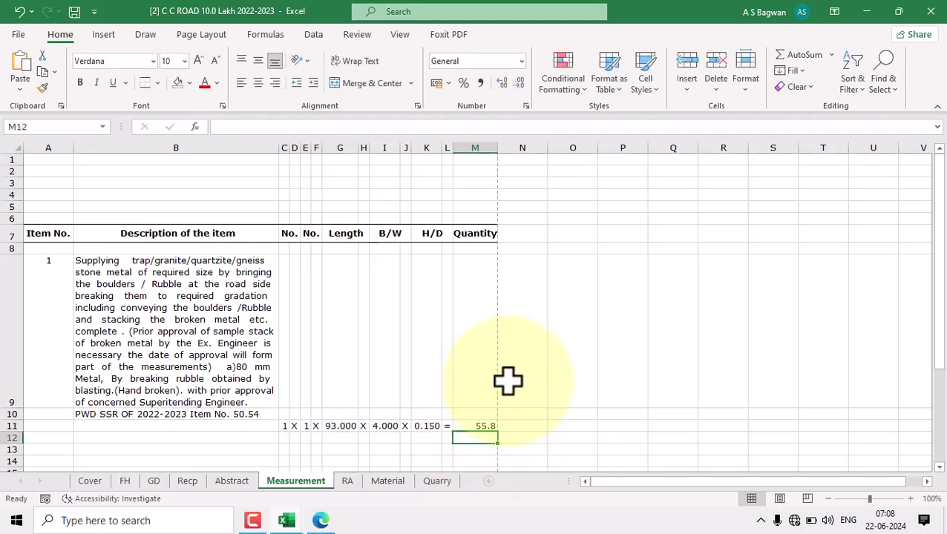
# Format item 1's quantity in M11 to show two decimal places
pyautogui.scroll(-2, 508, 381)
pyautogui.click(477, 367)
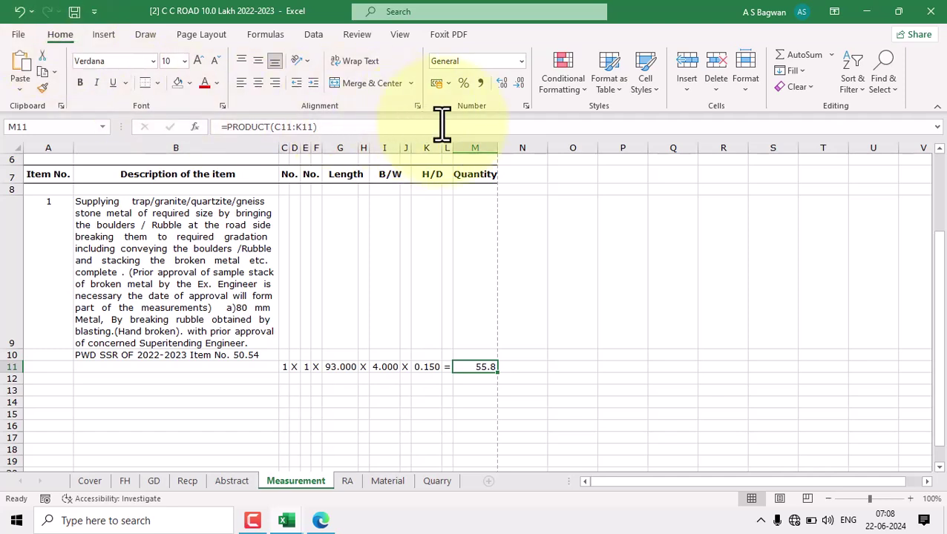
pyautogui.click(503, 81)
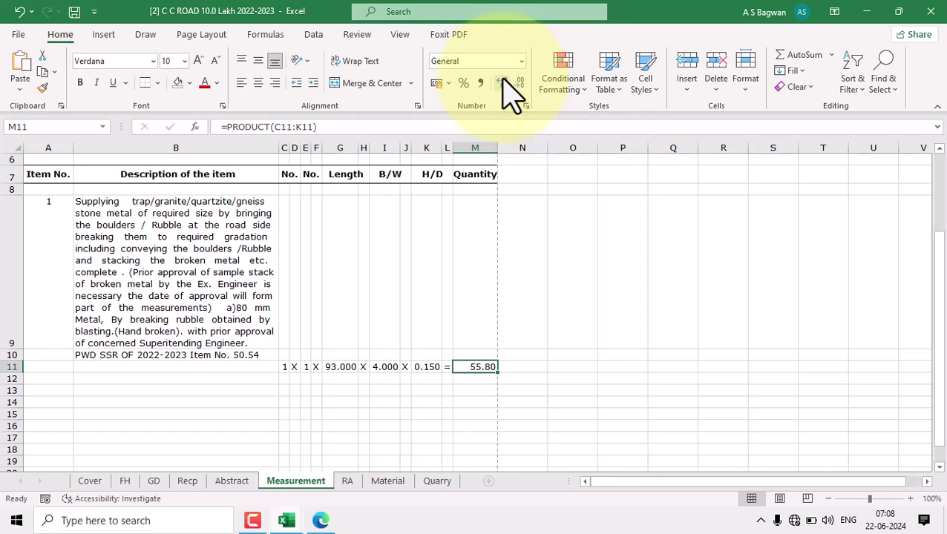
pyautogui.click(551, 381)
pyautogui.click(484, 367)
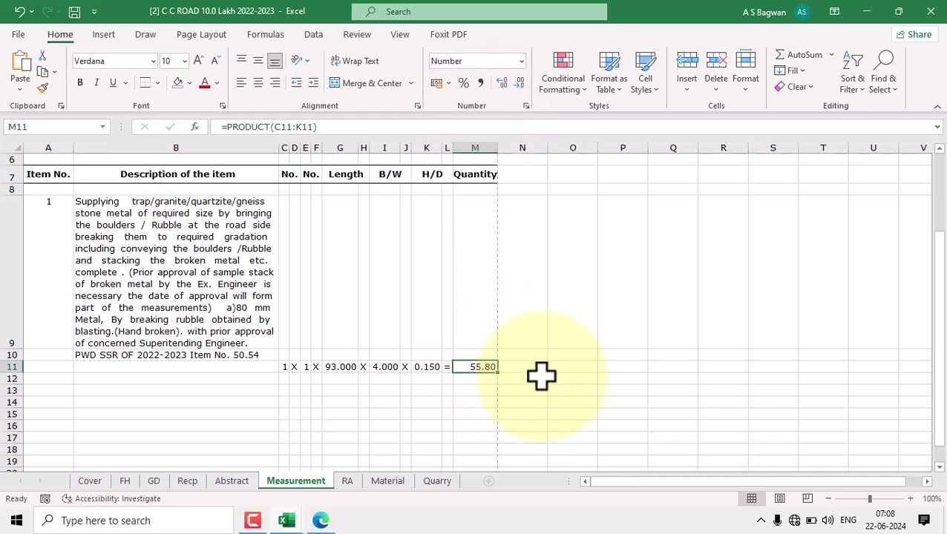
pyautogui.click(538, 367)
pyautogui.click(479, 365)
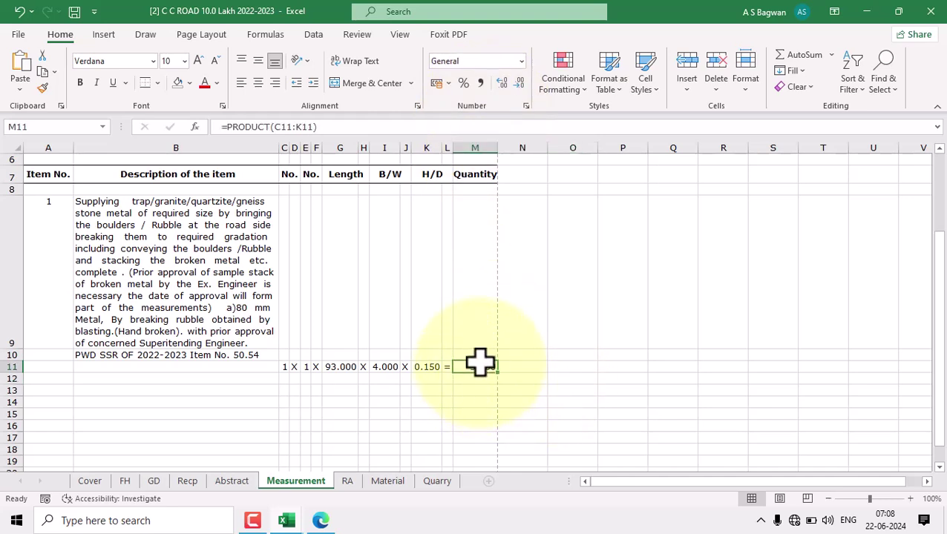
# Wrap the M11 quantity formula in ROUND with 2 digits, giving =ROUND(PRODUCT(C11:K11),2)
pyautogui.click(523, 333)
pyautogui.doubleClick(477, 367)
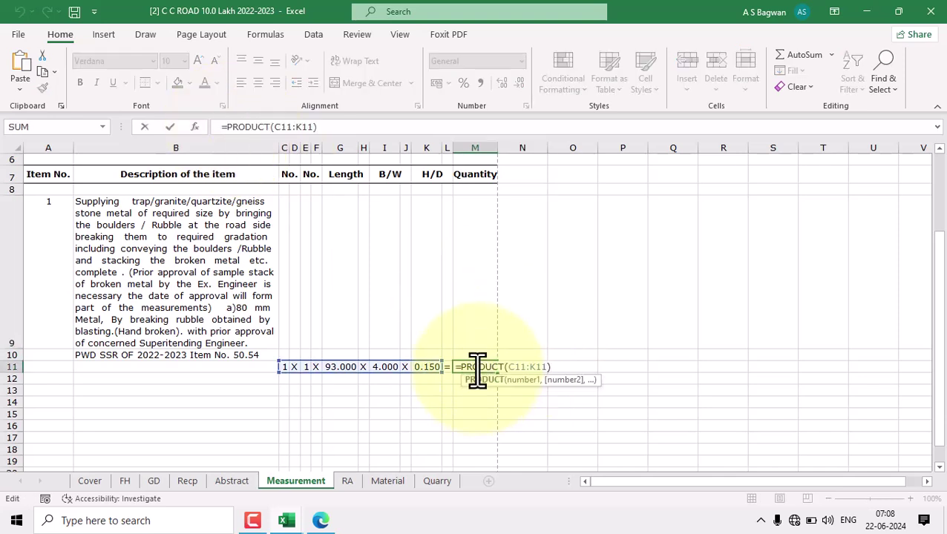
pyautogui.click(229, 128)
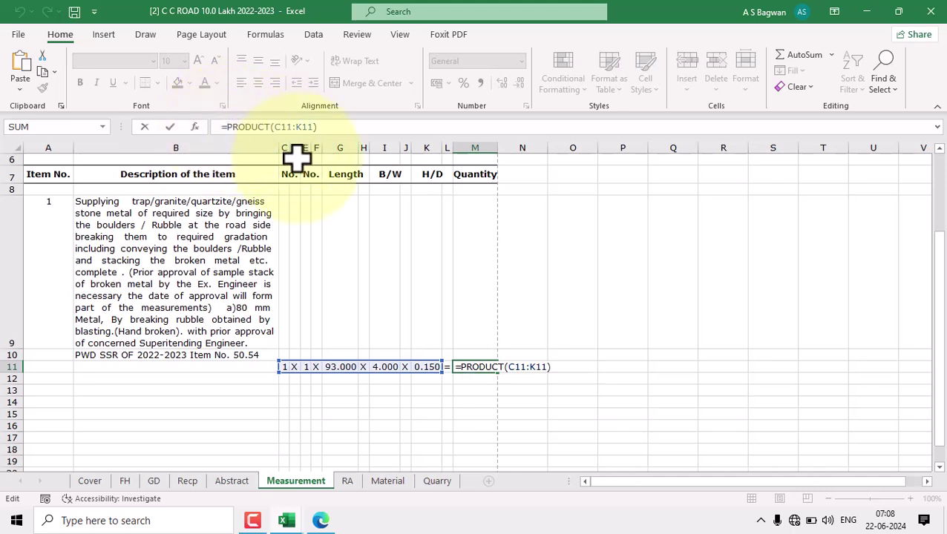
pyautogui.write('rou')
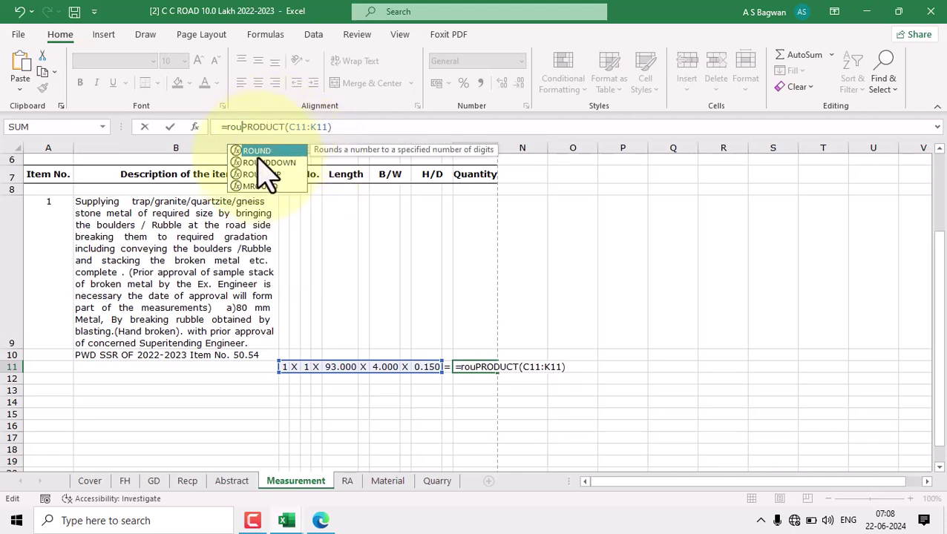
pyautogui.doubleClick(266, 152)
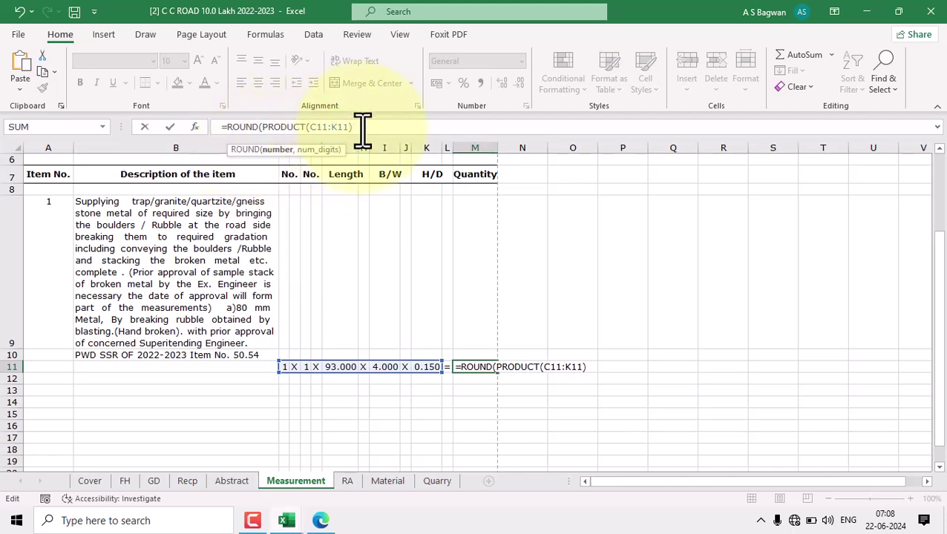
pyautogui.click(402, 130)
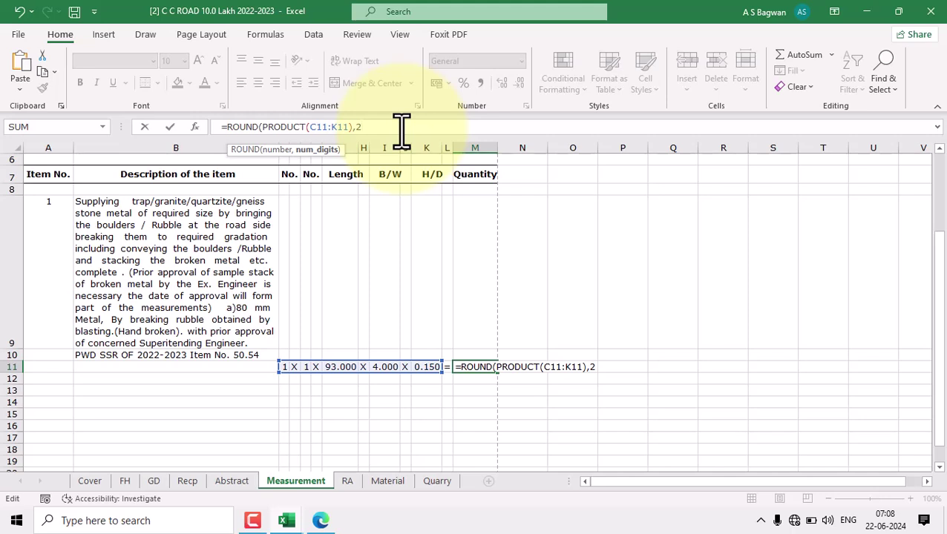
pyautogui.press('Return')
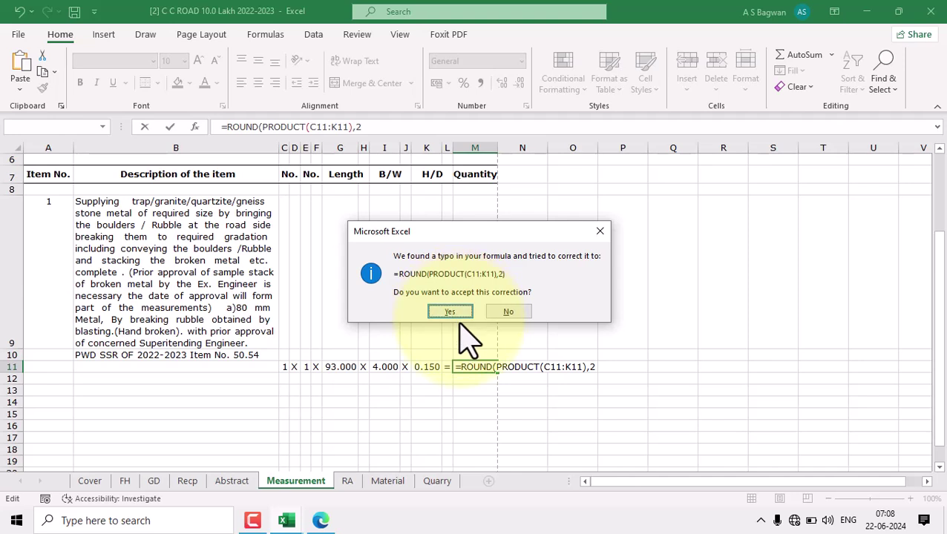
pyautogui.press('Return')
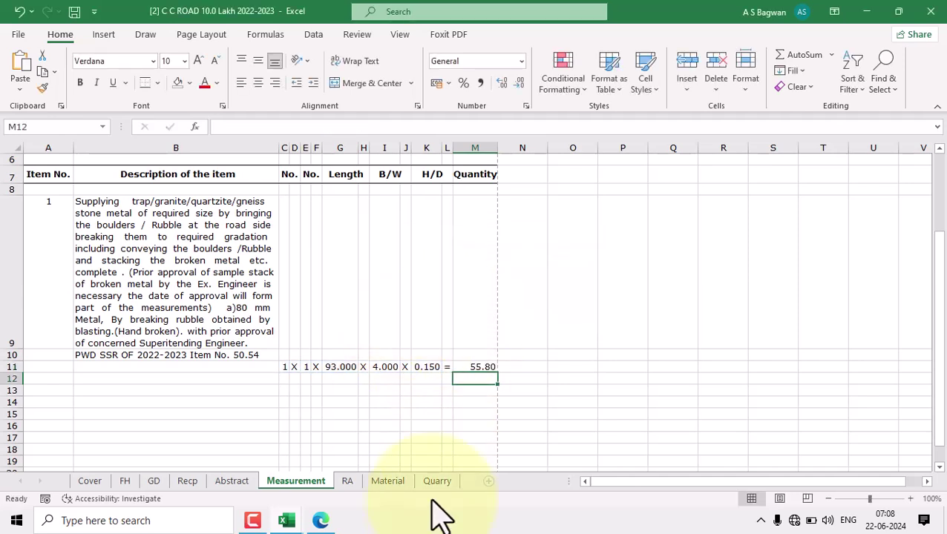
# Check item 1's total quantity line in the estimate PDF and total M11:M12 with a SUM formula in workbook cell M13
pyautogui.click(321, 522)
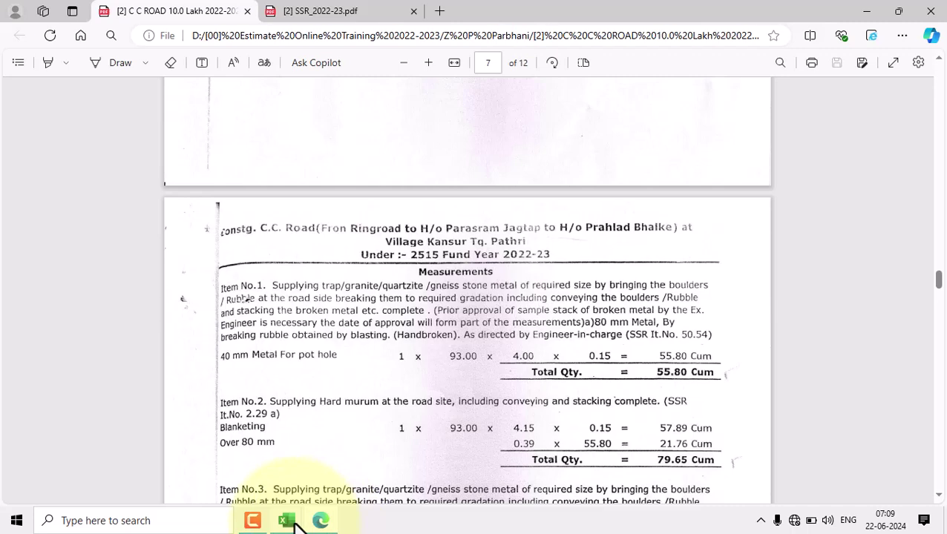
pyautogui.moveTo(296, 519)
pyautogui.click(250, 490)
pyautogui.click(579, 391)
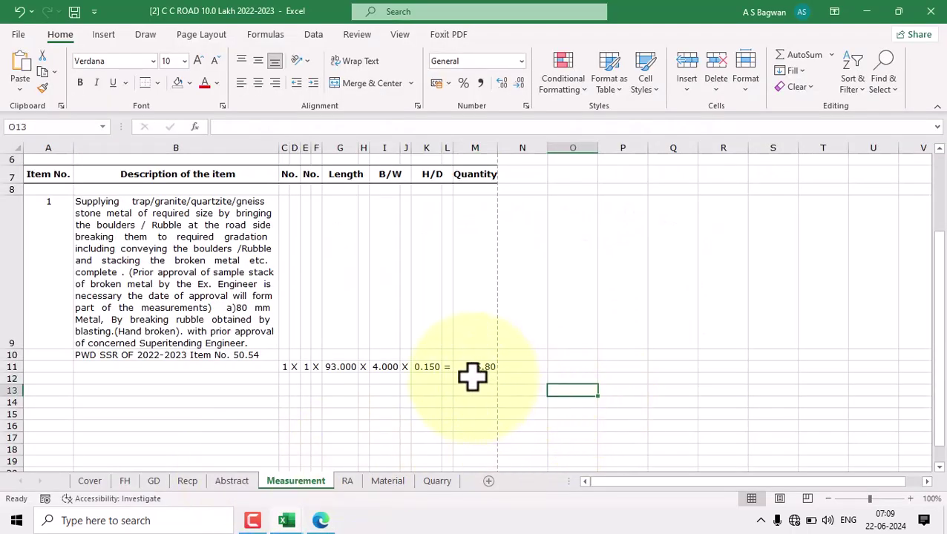
pyautogui.click(475, 379)
pyautogui.click(473, 392)
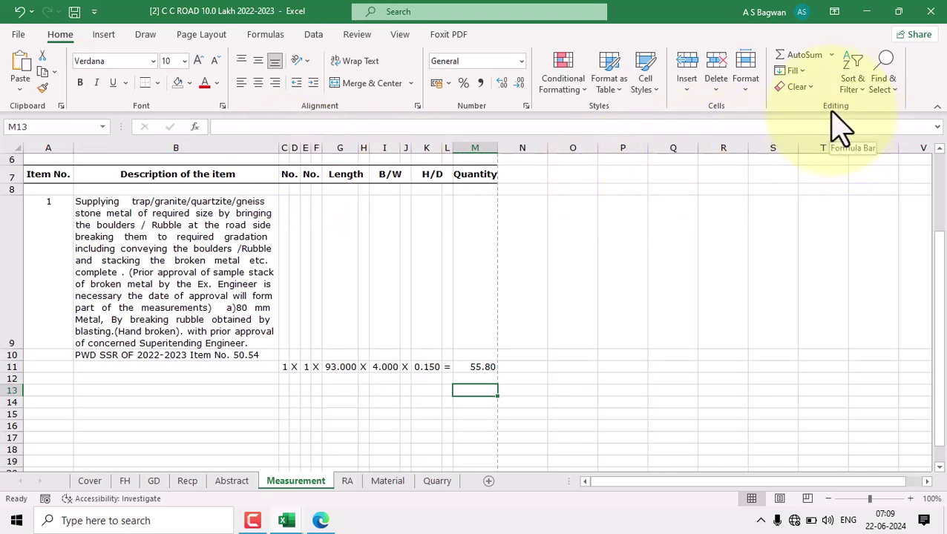
pyautogui.click(803, 57)
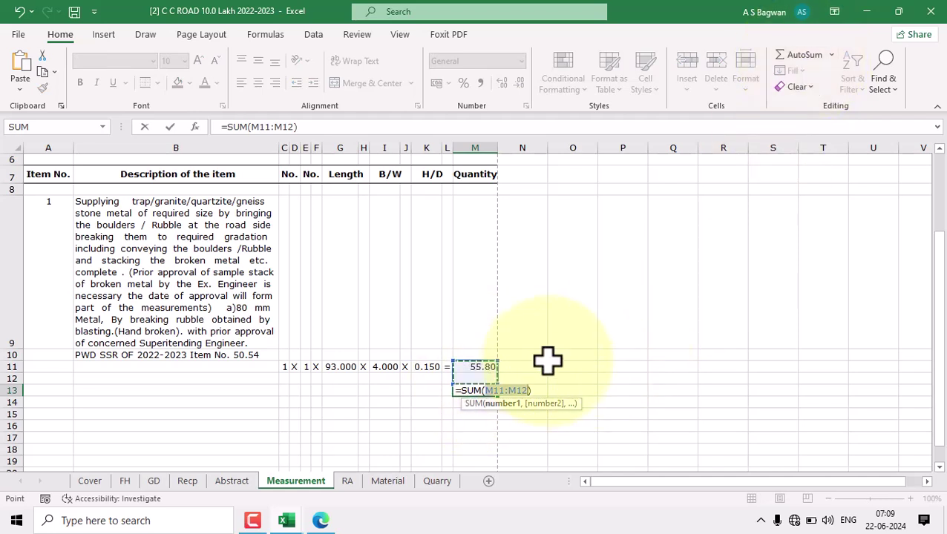
pyautogui.press('Return')
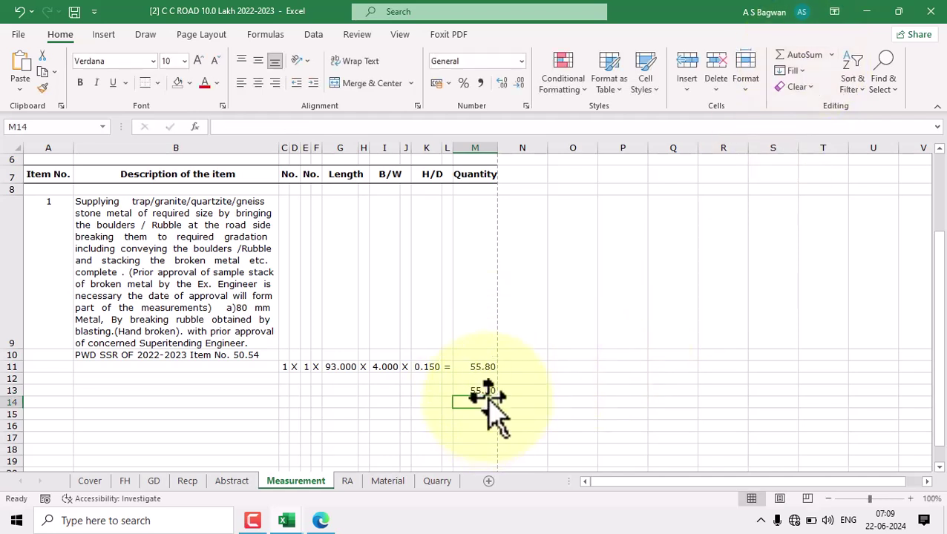
# Round the total in M13 to 2 digits by changing its formula to =ROUND(SUM(M11:M12),2)
pyautogui.click(486, 392)
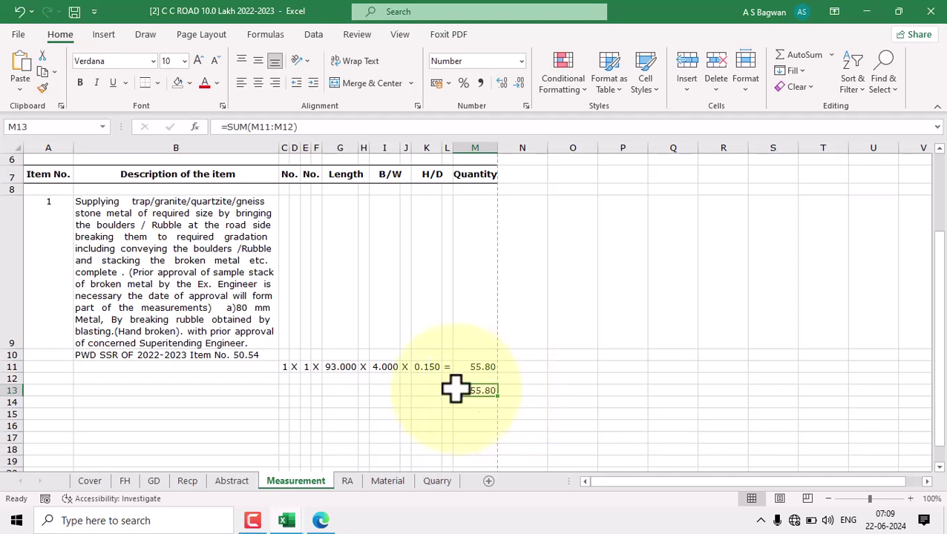
pyautogui.click(592, 369)
pyautogui.doubleClick(484, 391)
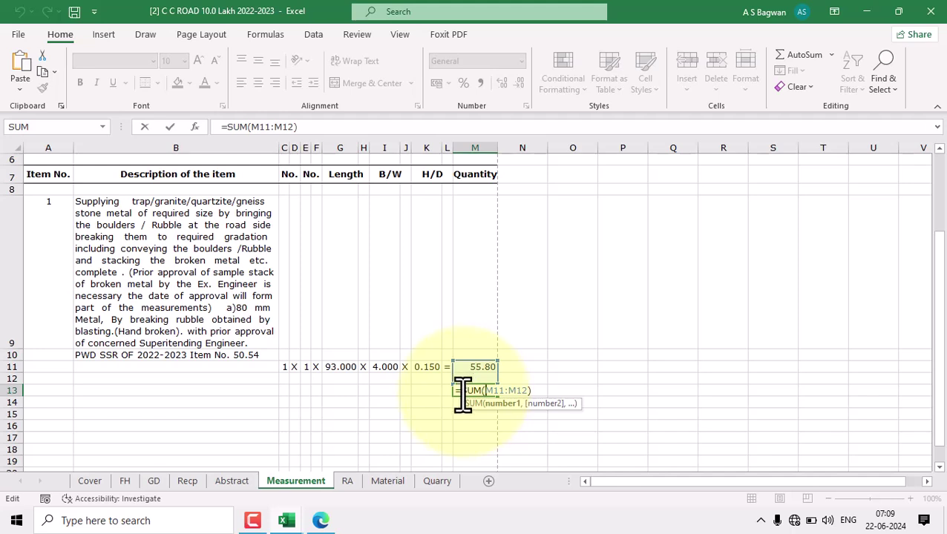
pyautogui.click(461, 391)
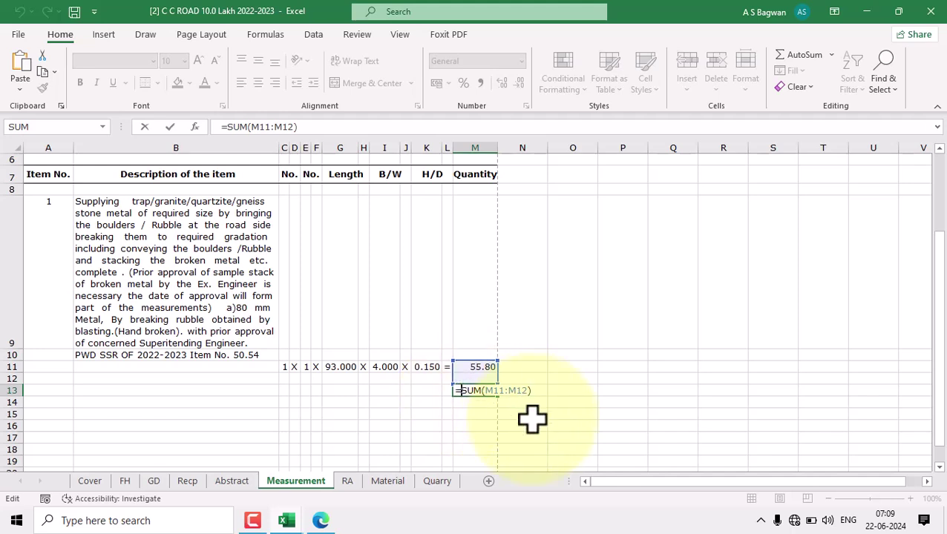
pyautogui.write('rou')
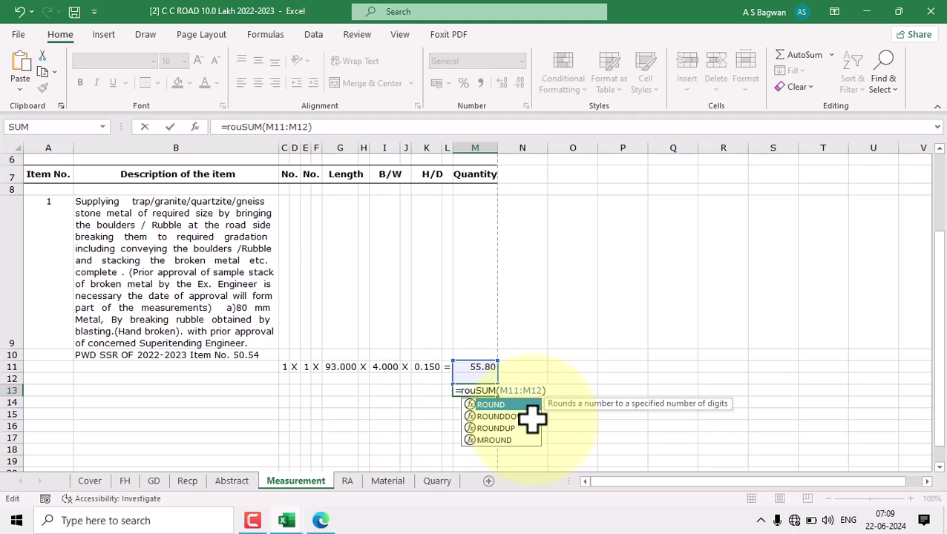
pyautogui.doubleClick(496, 405)
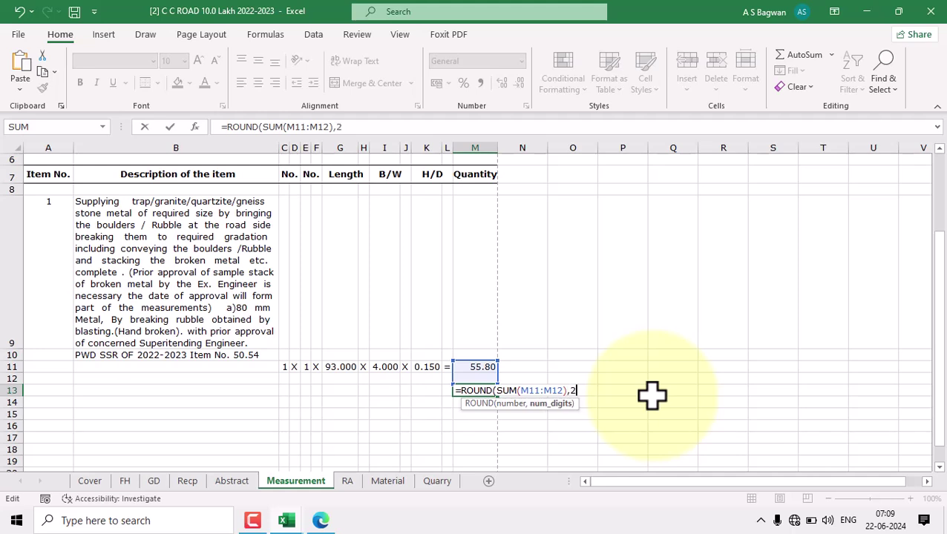
pyautogui.press('Return')
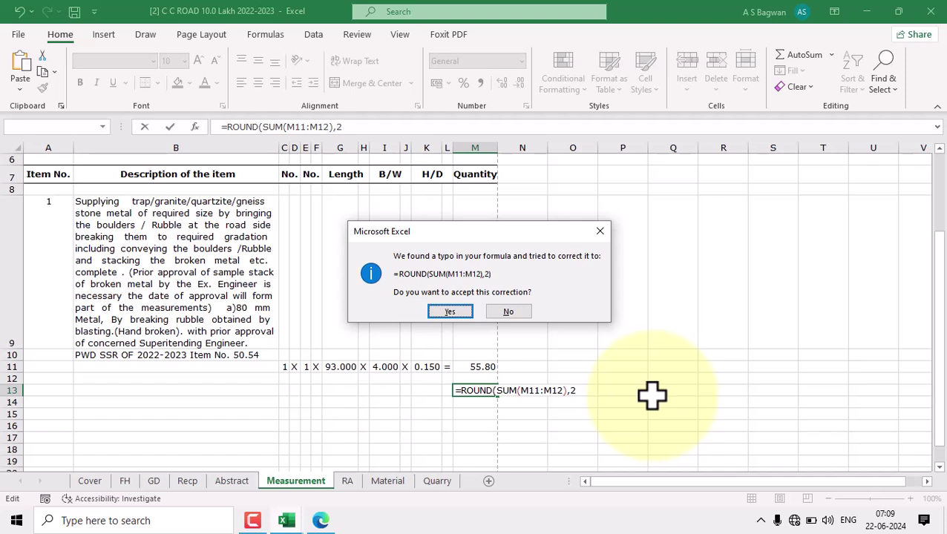
pyautogui.click(451, 313)
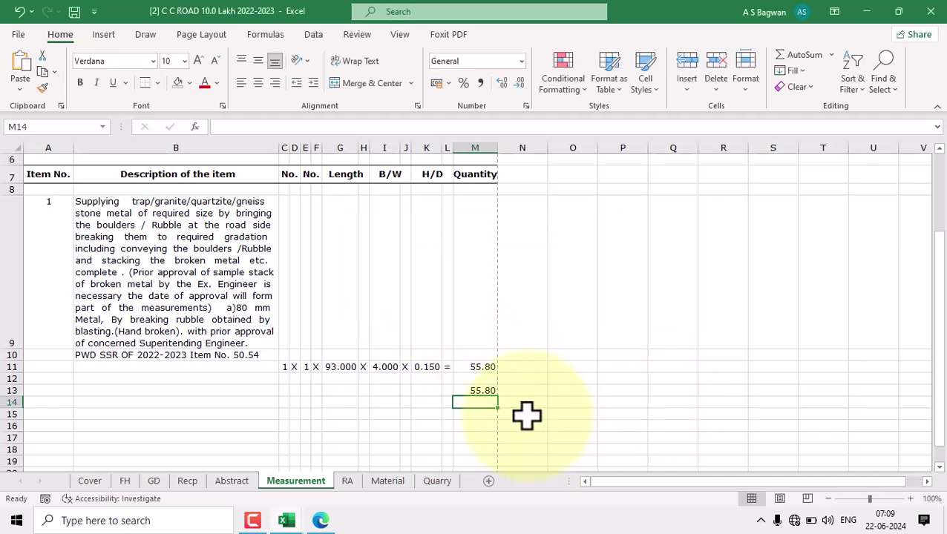
# Make item 1's total quantity in M13 bold
pyautogui.click(490, 389)
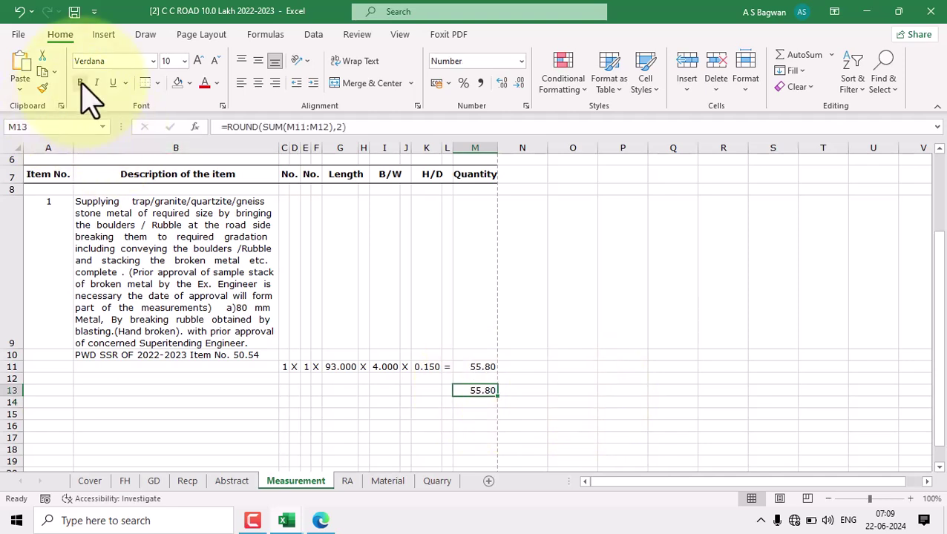
pyautogui.click(516, 381)
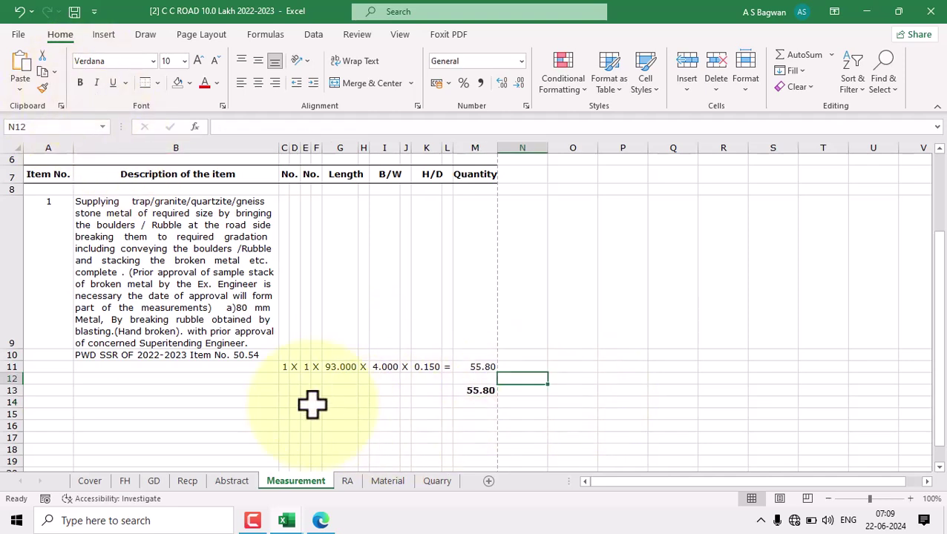
pyautogui.click(282, 391)
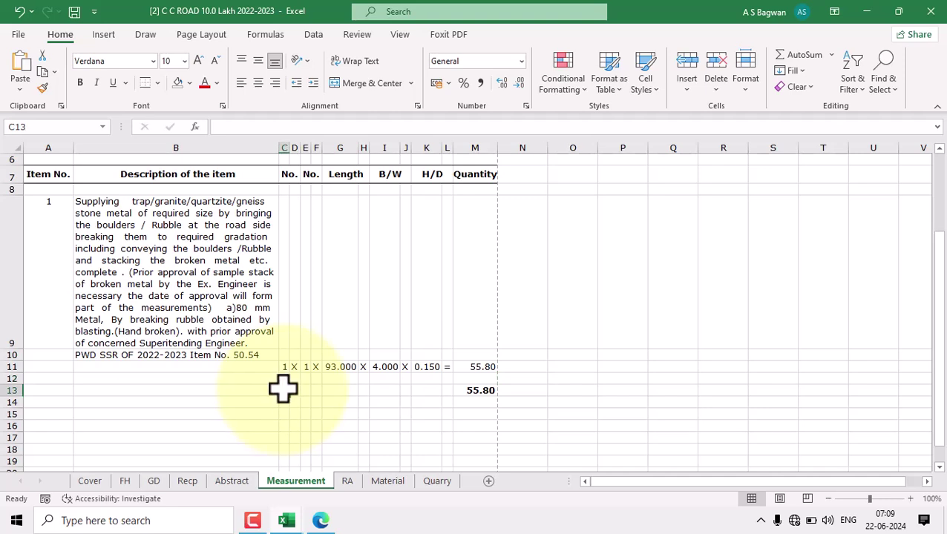
# Apply a top and double bottom border to the total row across C13:M13
pyautogui.moveTo(284, 389); pyautogui.dragTo(493, 395)
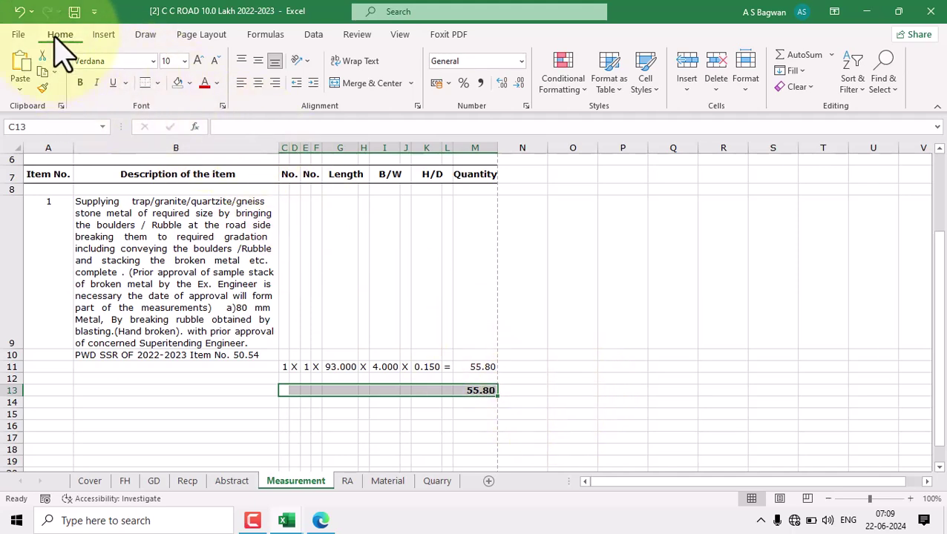
pyautogui.click(157, 83)
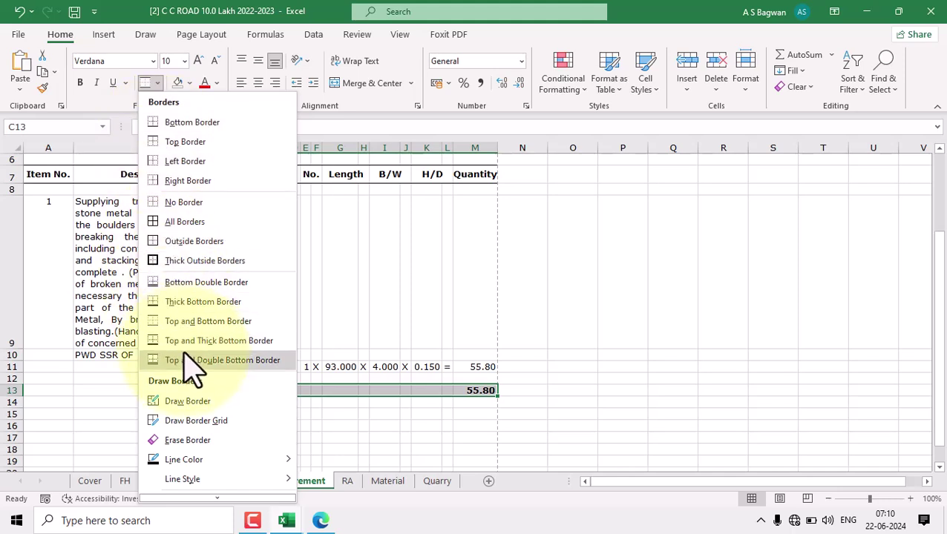
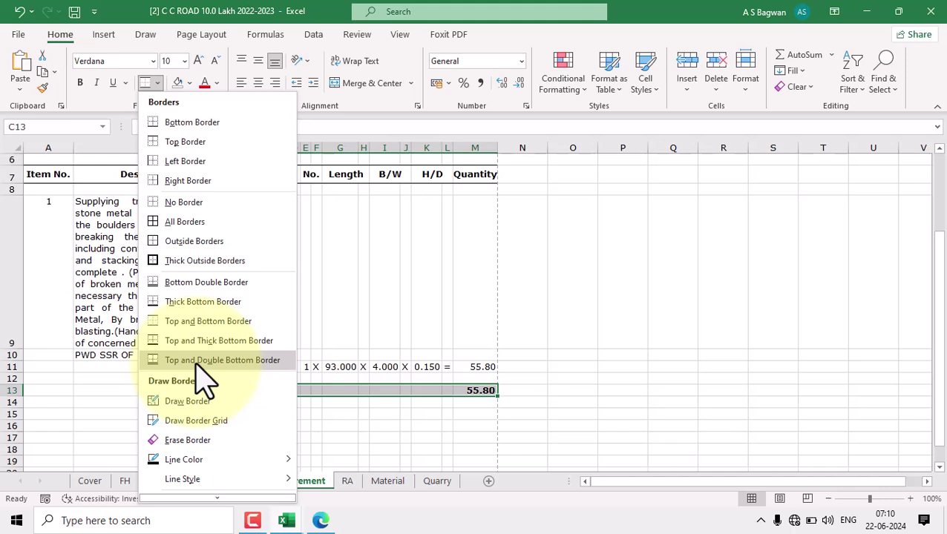
pyautogui.click(197, 364)
pyautogui.click(584, 380)
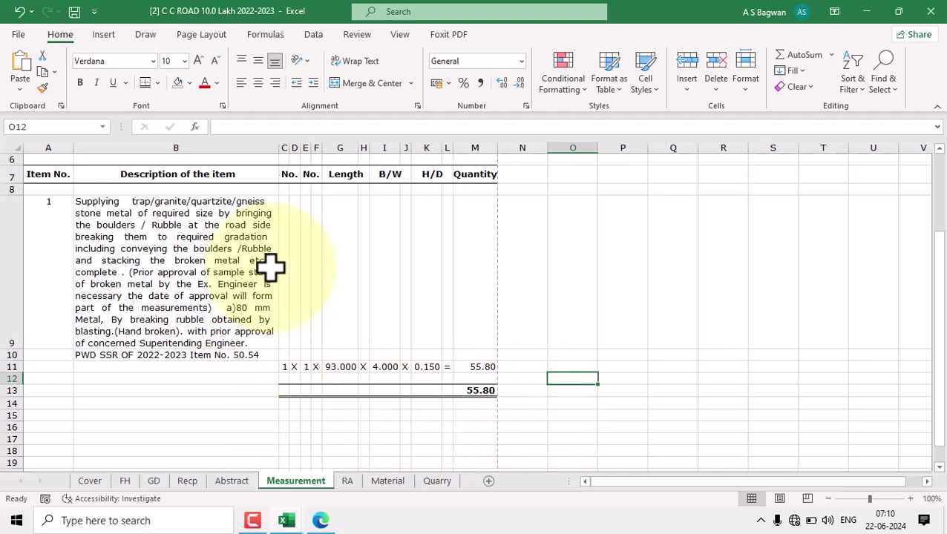
# Enter the label Total Quantity in cell C13 of item 1's total row
pyautogui.click(283, 391)
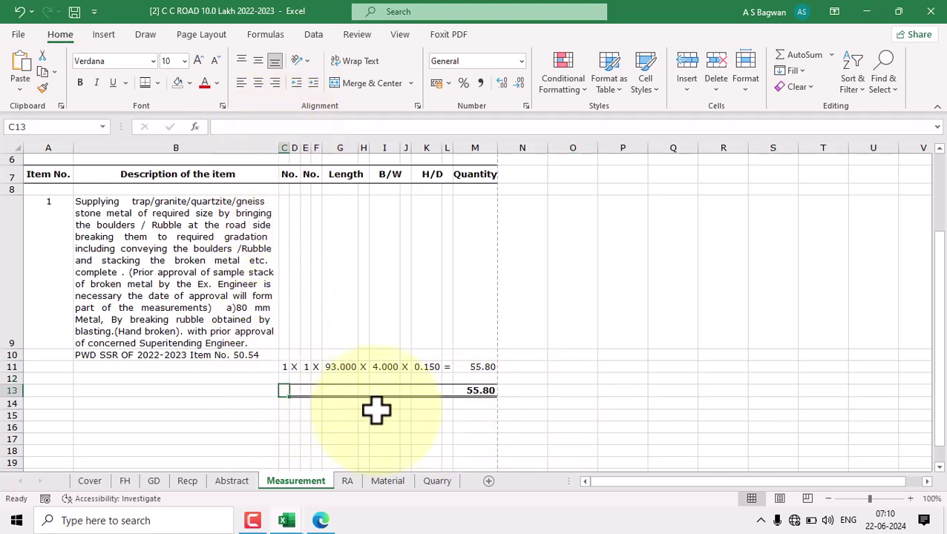
pyautogui.press('capslock')
pyautogui.press('capslock')
pyautogui.write('Total Quantit')
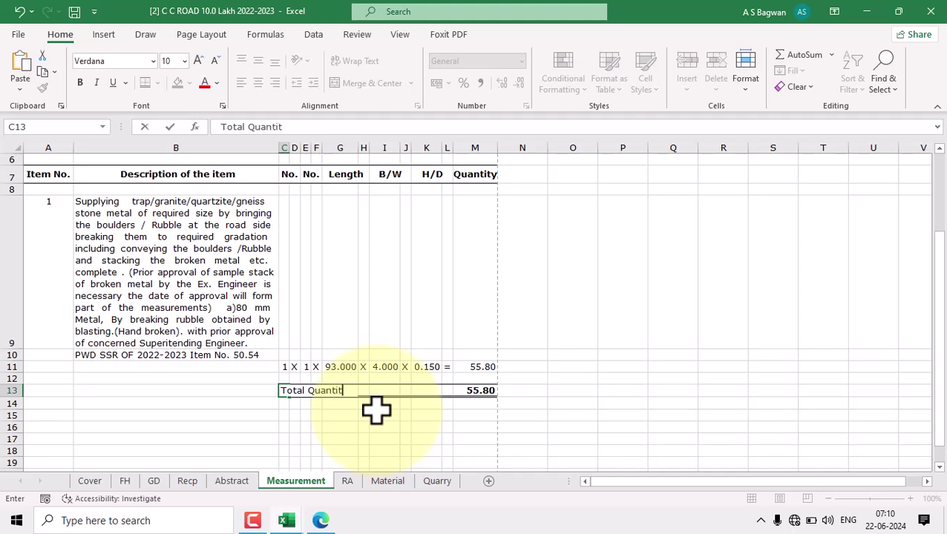
pyautogui.write('y')
pyautogui.click(619, 377)
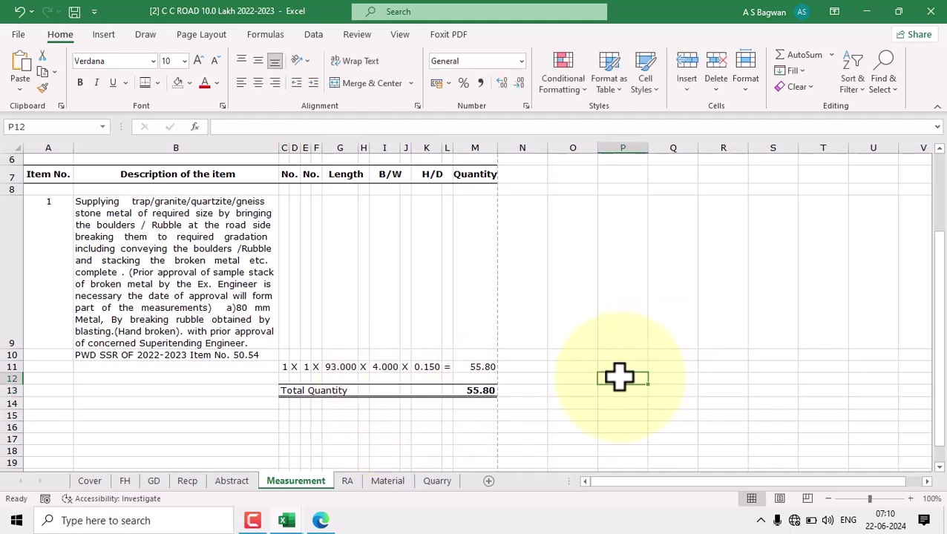
# Compare the total row's label layout with item 1's total line in the estimate PDF, returning to the workbook
pyautogui.click(294, 391)
pyautogui.click(350, 418)
pyautogui.click(323, 522)
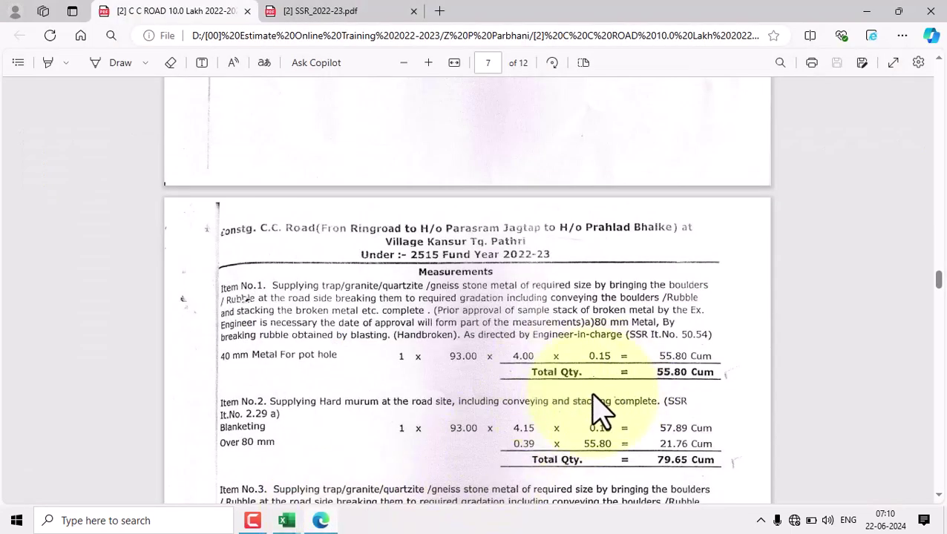
pyautogui.moveTo(287, 522)
pyautogui.click(232, 490)
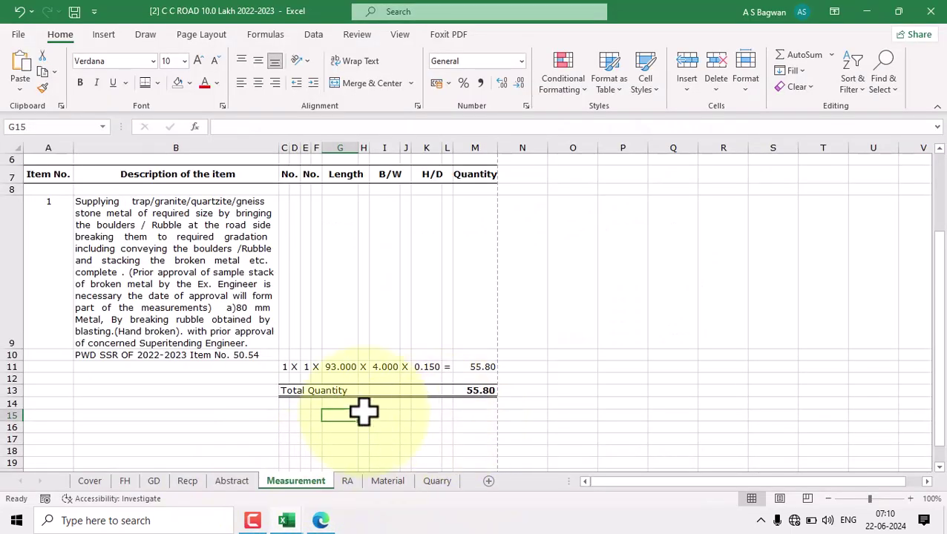
# Merge C13:K13 for the Total Quantity label and make it bold and left-aligned
pyautogui.click(285, 417)
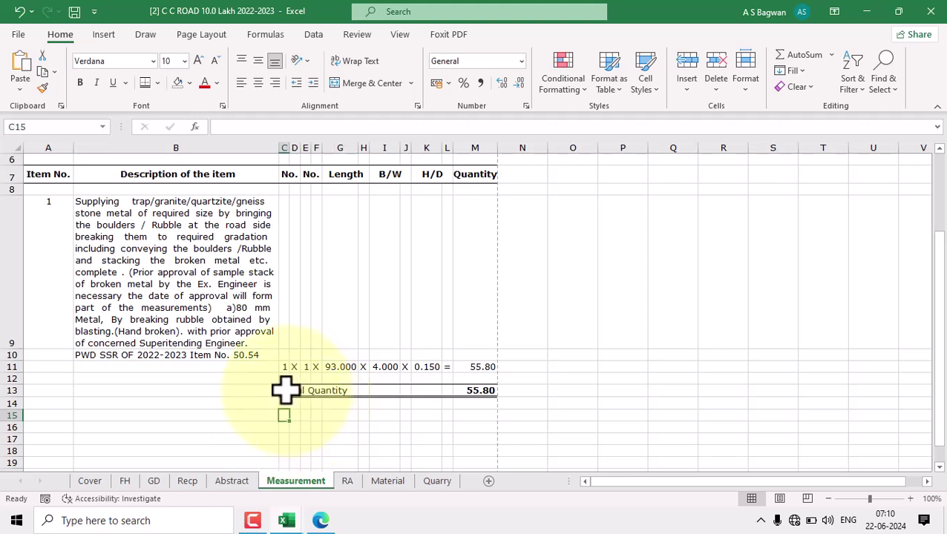
pyautogui.click(284, 390)
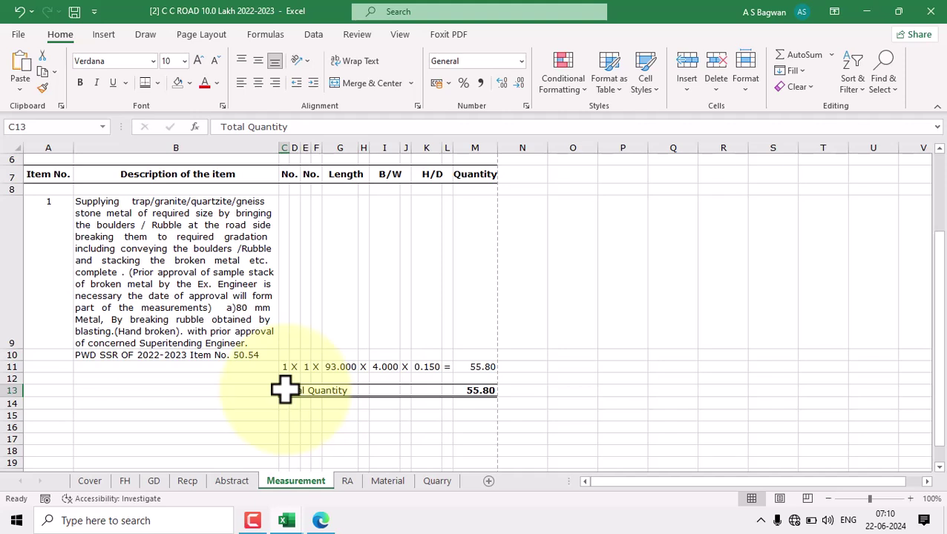
pyautogui.moveTo(285, 389)
pyautogui.mouseDown()
pyautogui.moveTo(288, 381)
pyautogui.moveTo(315, 393)
pyautogui.moveTo(434, 392)
pyautogui.mouseUp()
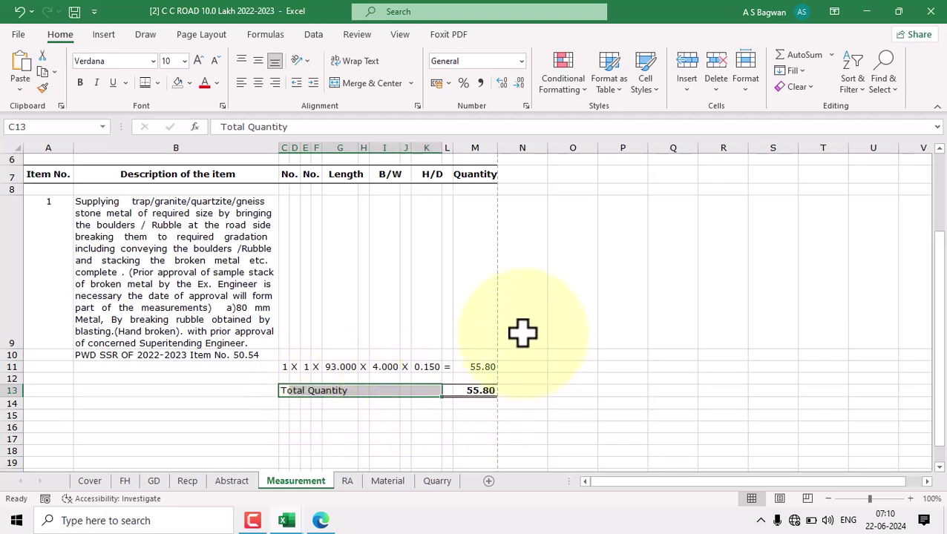
pyautogui.click(345, 83)
pyautogui.click(355, 62)
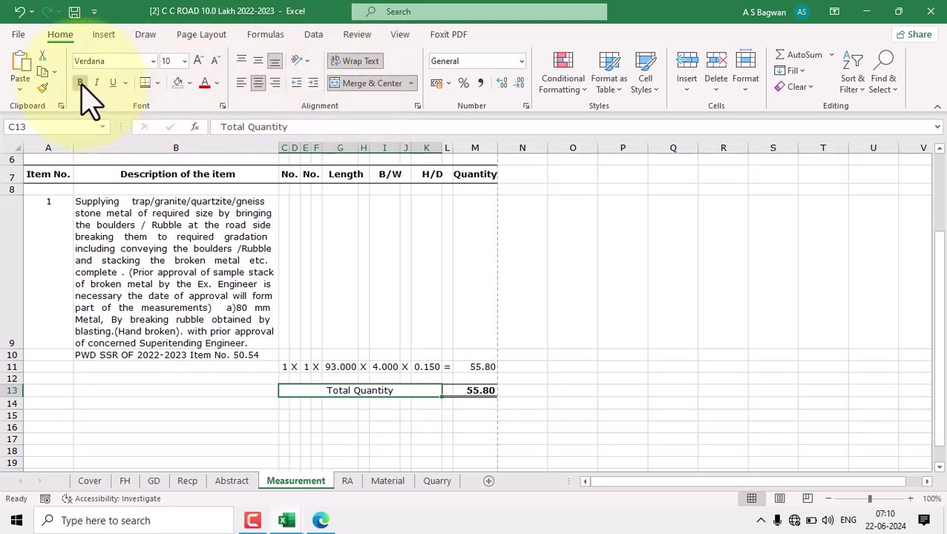
pyautogui.click(241, 83)
pyautogui.click(575, 390)
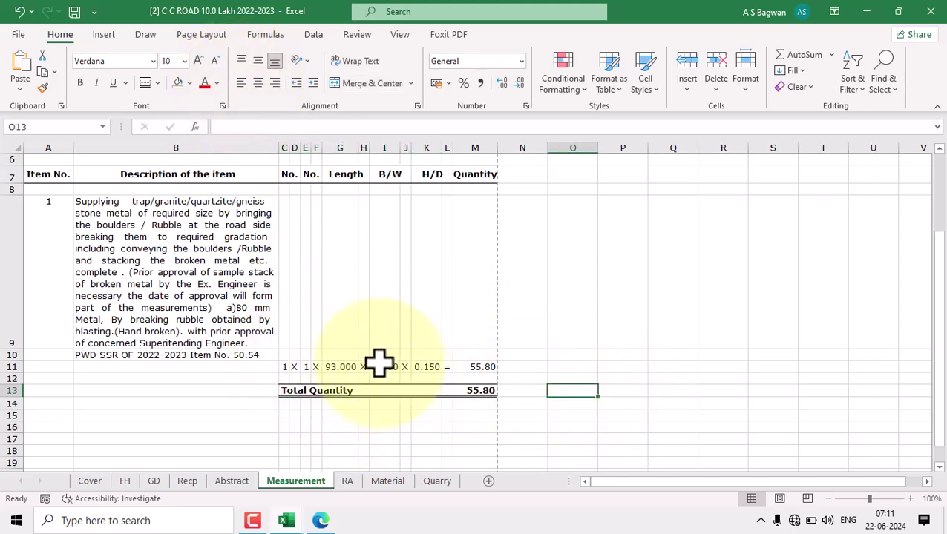
# Check item 1's unit in the estimate PDF and enter Cu.M. right-aligned in workbook cell M14
pyautogui.click(320, 520)
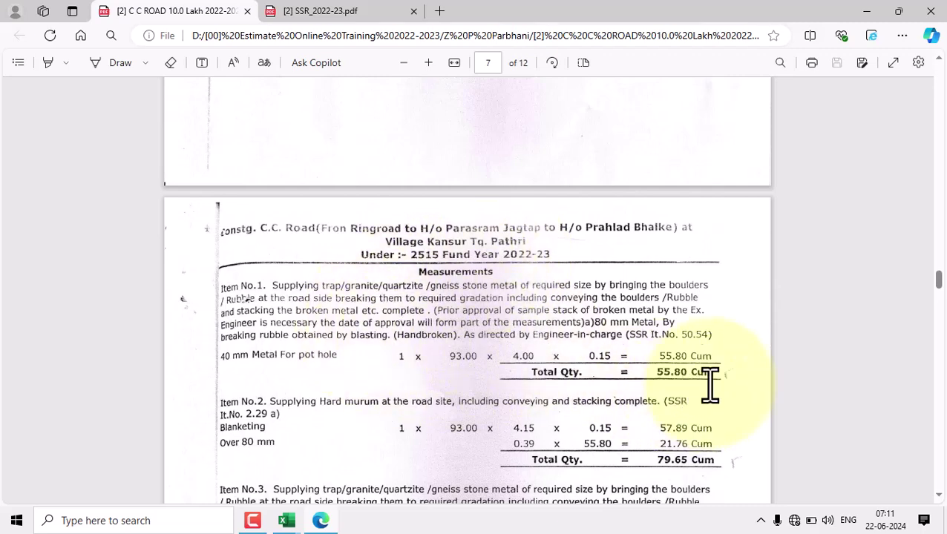
pyautogui.click(250, 496)
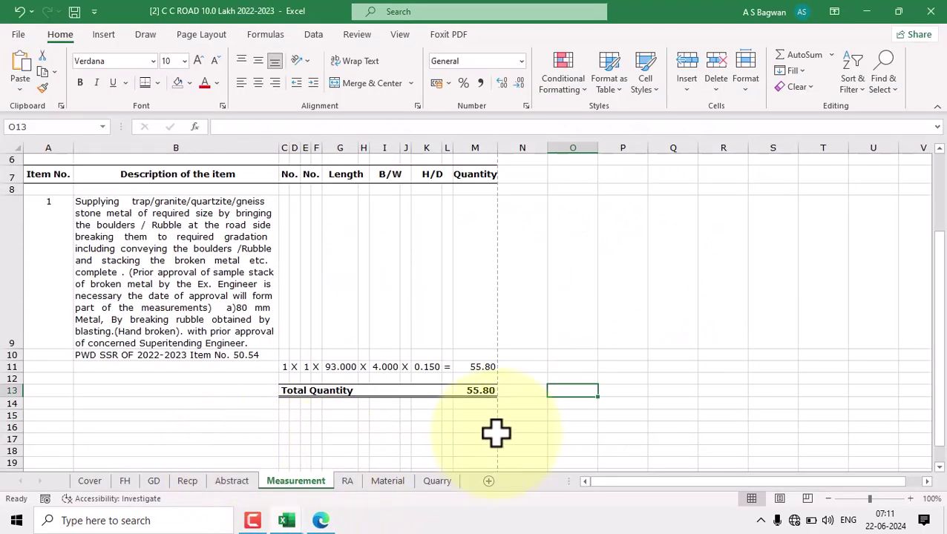
pyautogui.click(490, 406)
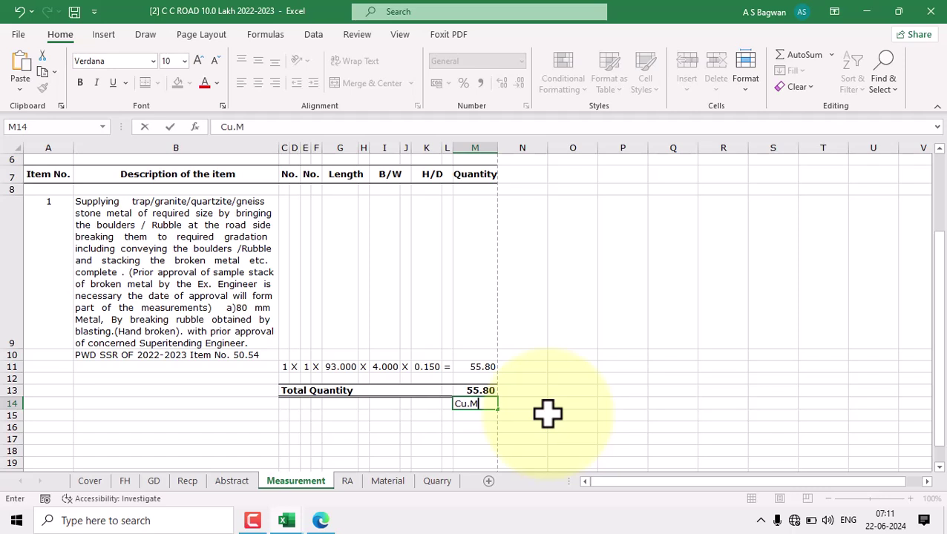
pyautogui.click(570, 404)
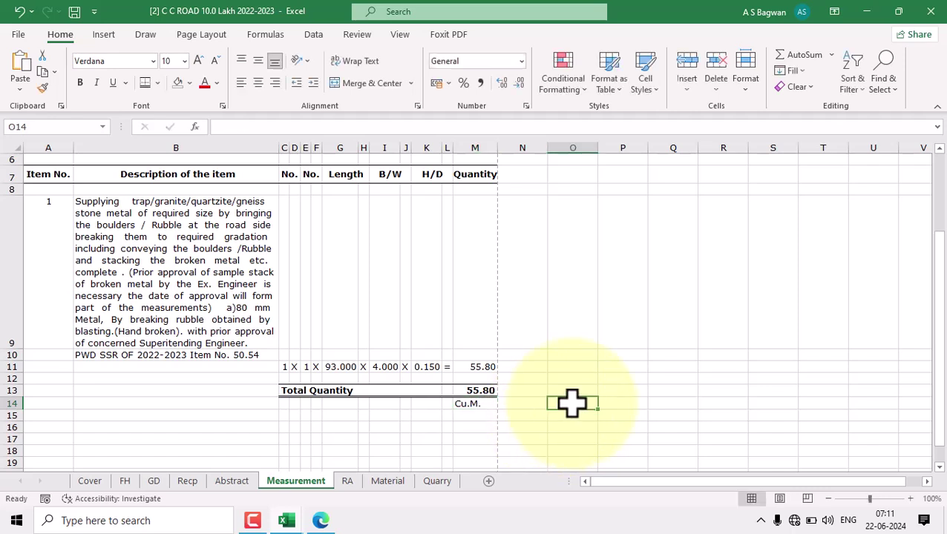
pyautogui.click(481, 404)
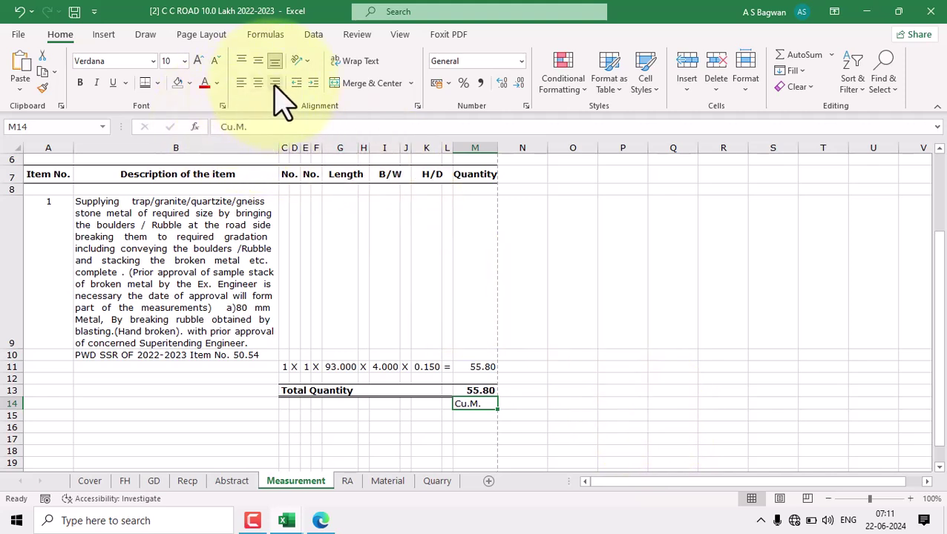
pyautogui.click(567, 355)
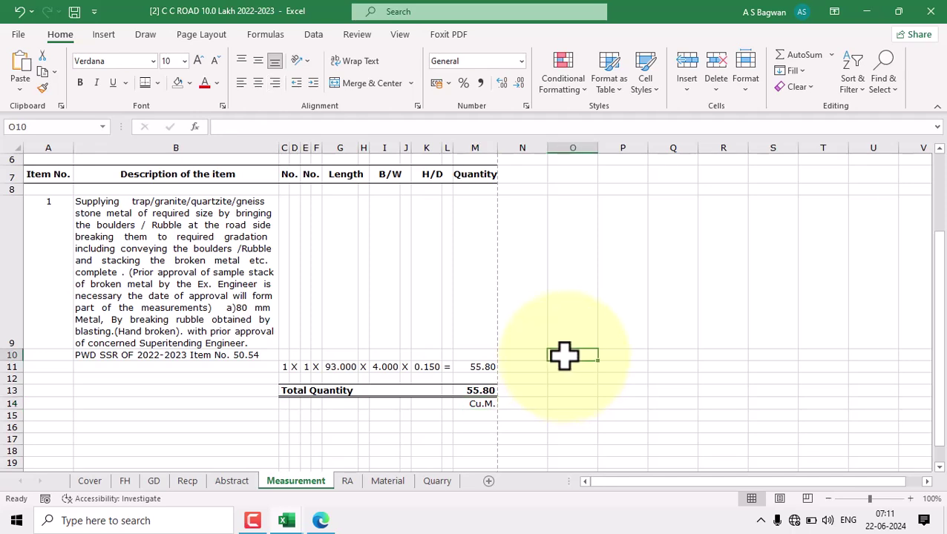
# Copy the name of work text from page 1 of the estimate PDF for the Measurement sheet's heading
pyautogui.scroll(2, 457, 317)
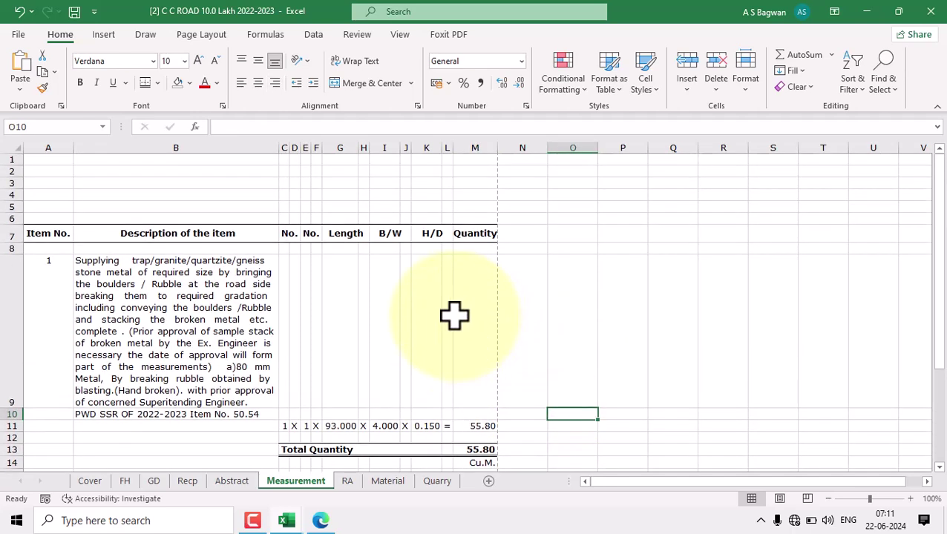
pyautogui.click(43, 159)
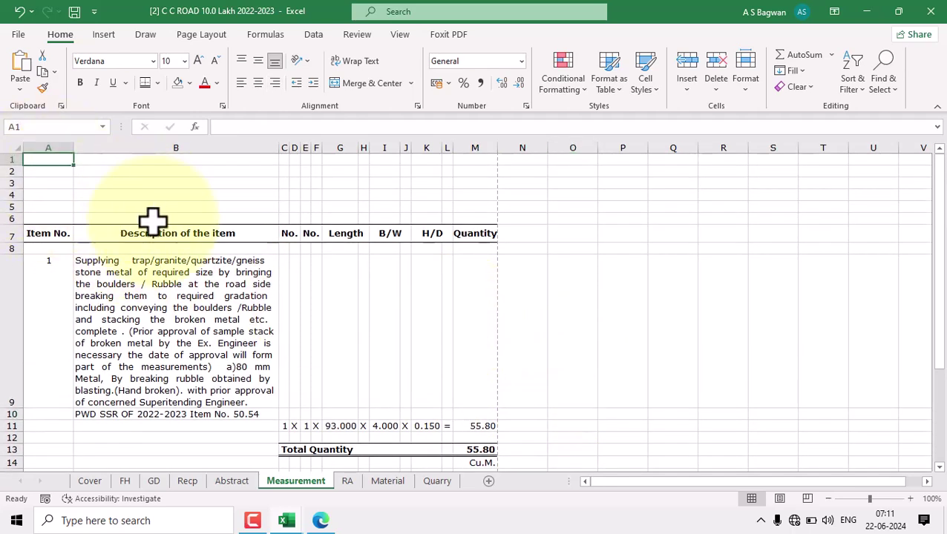
pyautogui.click(49, 160)
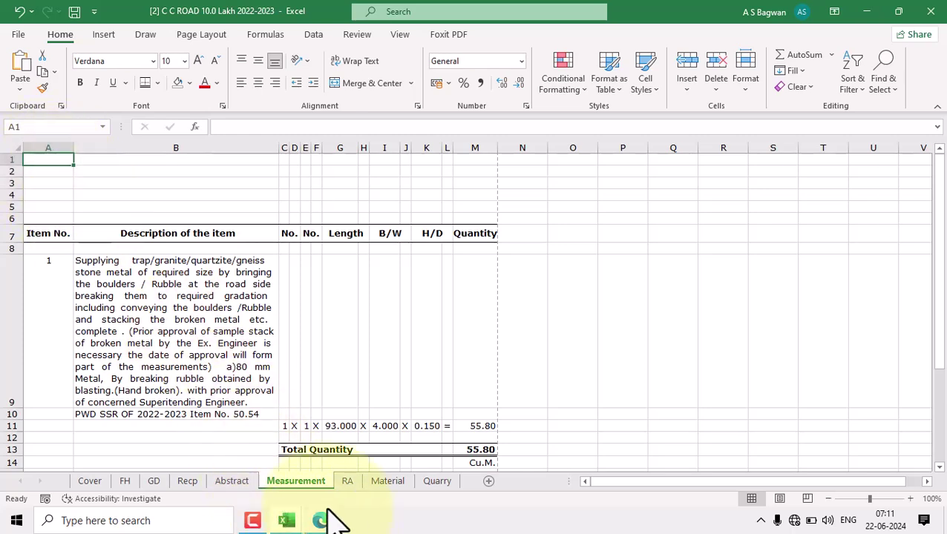
pyautogui.moveTo(322, 517)
pyautogui.click(367, 459)
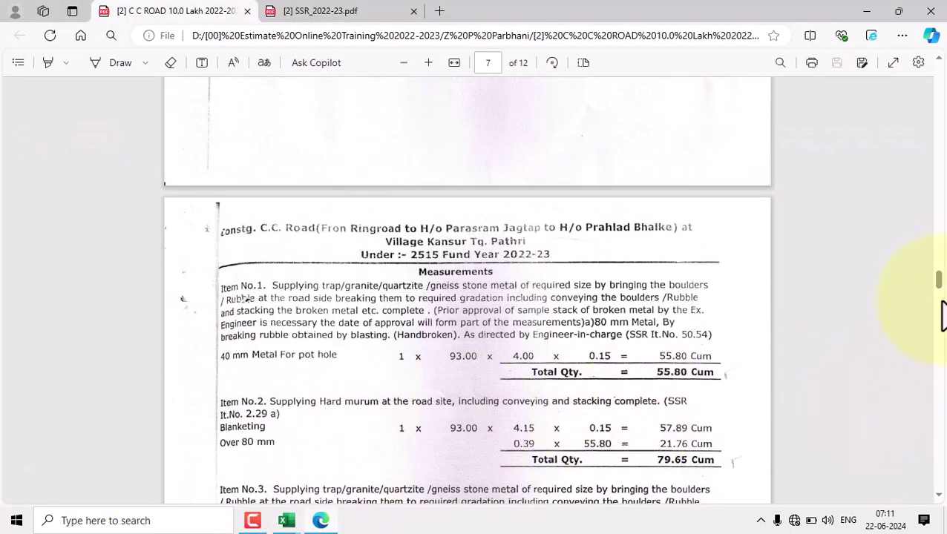
pyautogui.moveTo(940, 294); pyautogui.dragTo(939, 53)
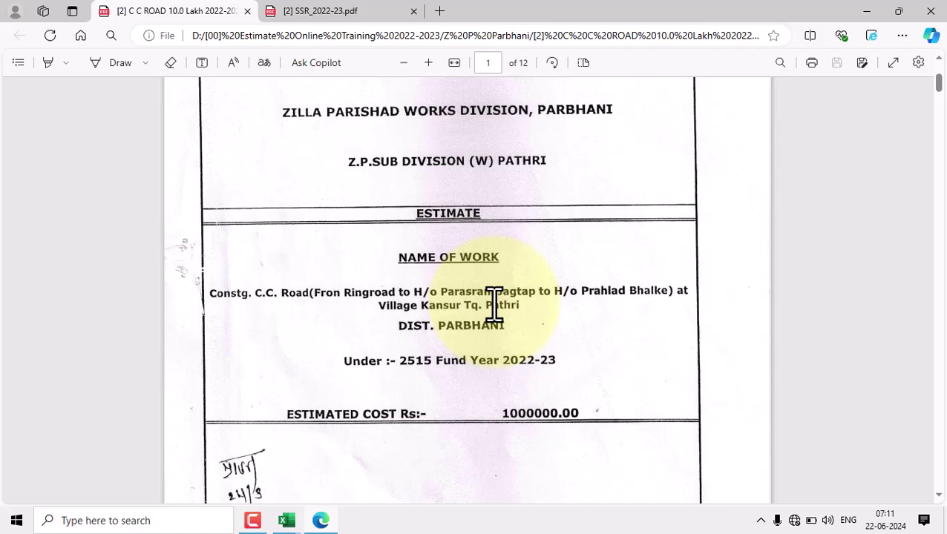
pyautogui.moveTo(522, 309); pyautogui.dragTo(195, 320)
pyautogui.moveTo(222, 162)
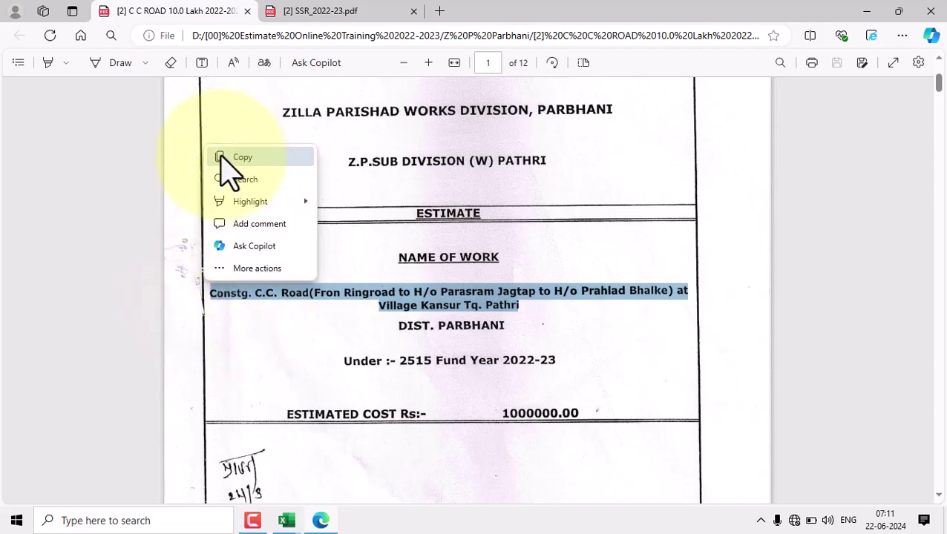
pyautogui.click(223, 157)
# Paste the copied name of work into cell A1 of the workbook's Measurement sheet
pyautogui.moveTo(285, 520)
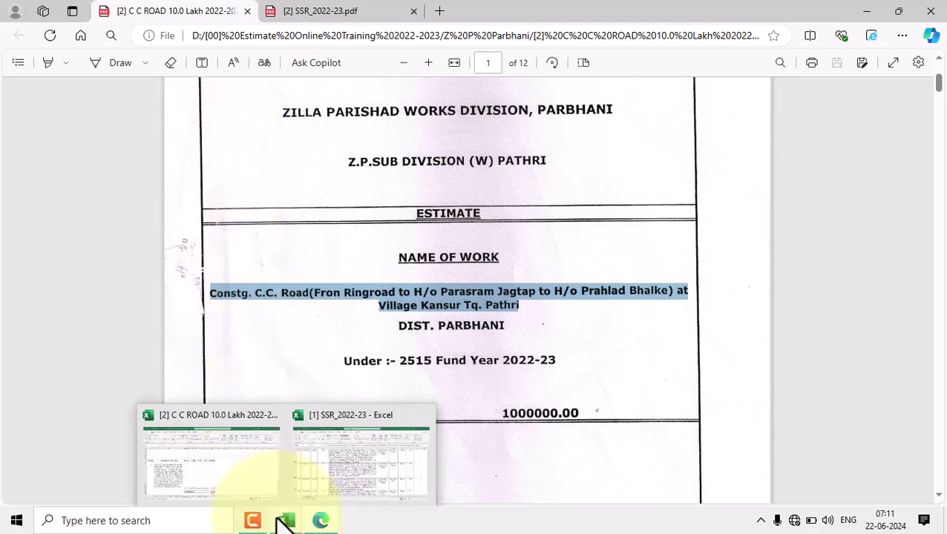
pyautogui.click(245, 483)
pyautogui.click(46, 195)
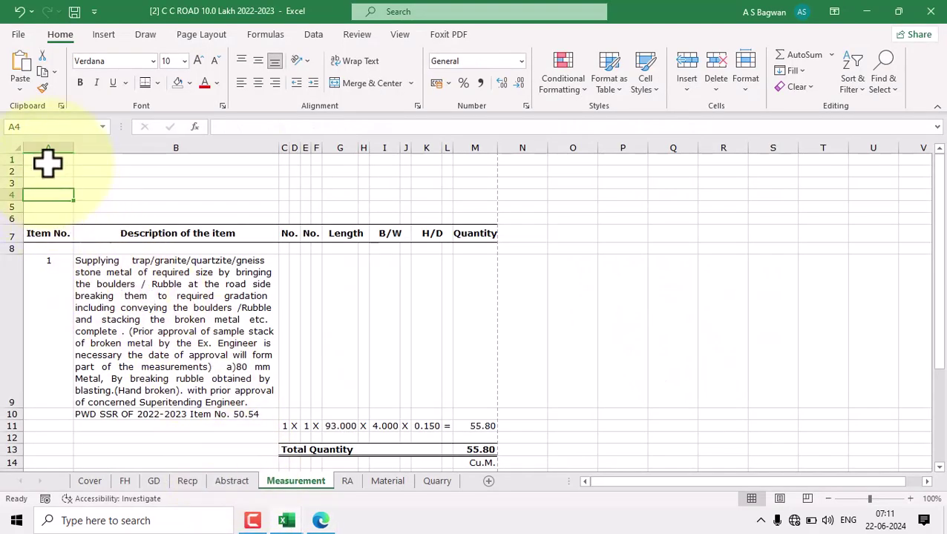
pyautogui.click(47, 159)
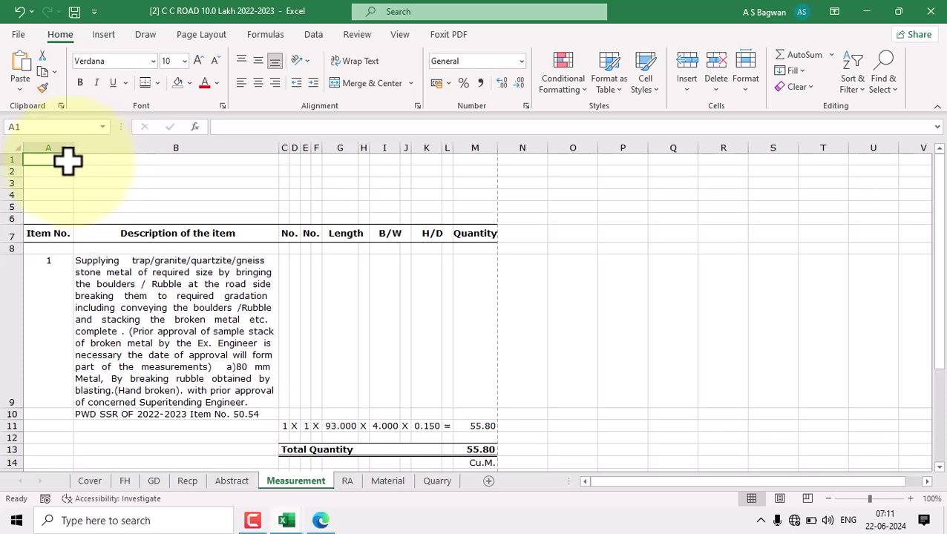
pyautogui.doubleClick(57, 158)
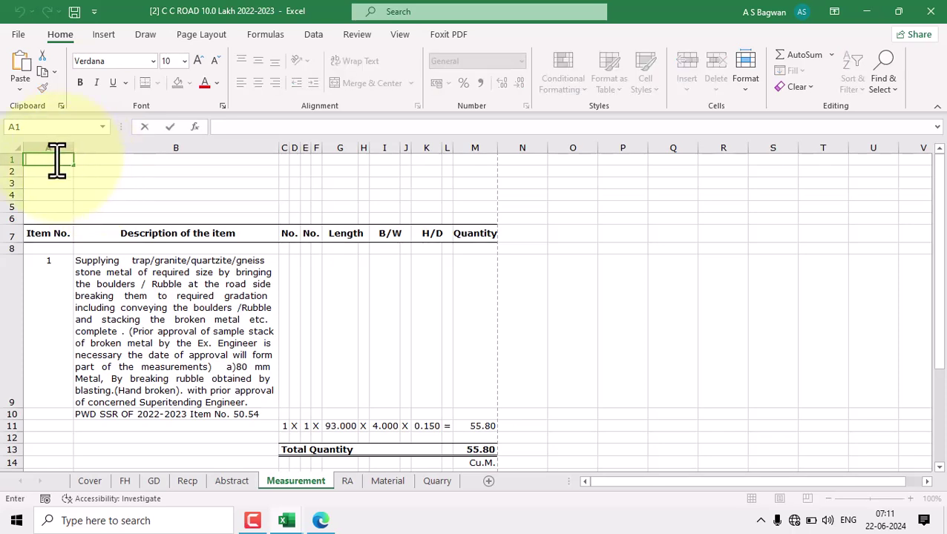
pyautogui.hotkey('ctrl', 'v')
pyautogui.moveTo(229, 212); pyautogui.dragTo(229, 205)
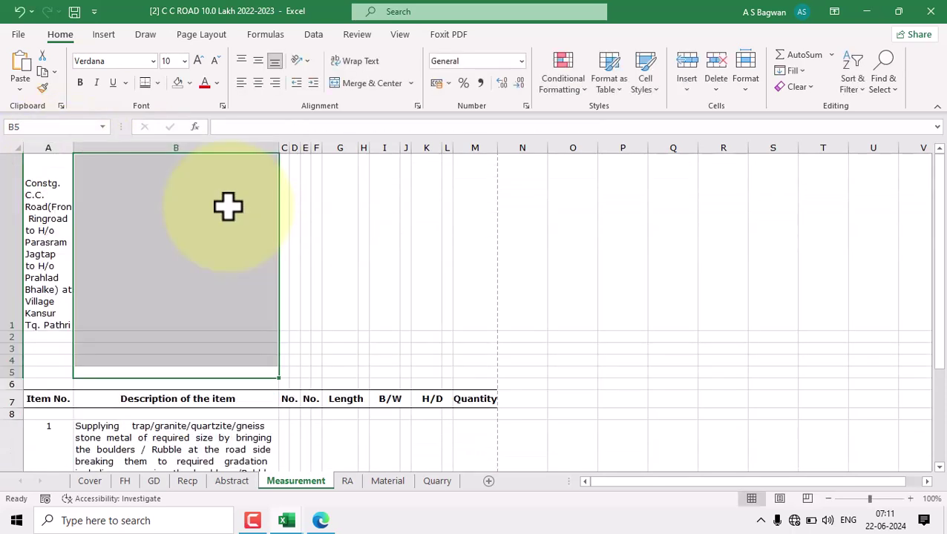
# Merge and center the name of work heading across A1:M1 with its text wrapped
pyautogui.click(37, 237)
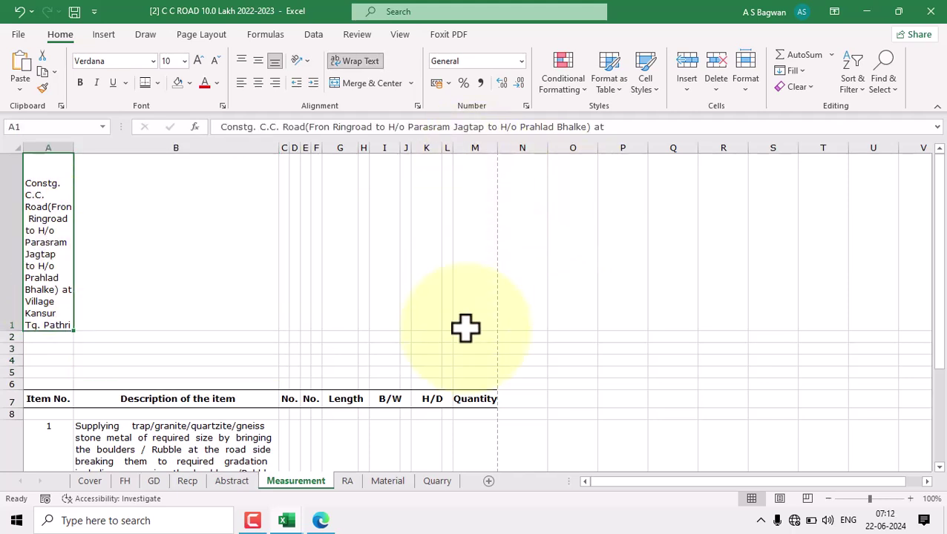
pyautogui.keyDown('shift'); pyautogui.click(480, 211); pyautogui.keyUp('shift')
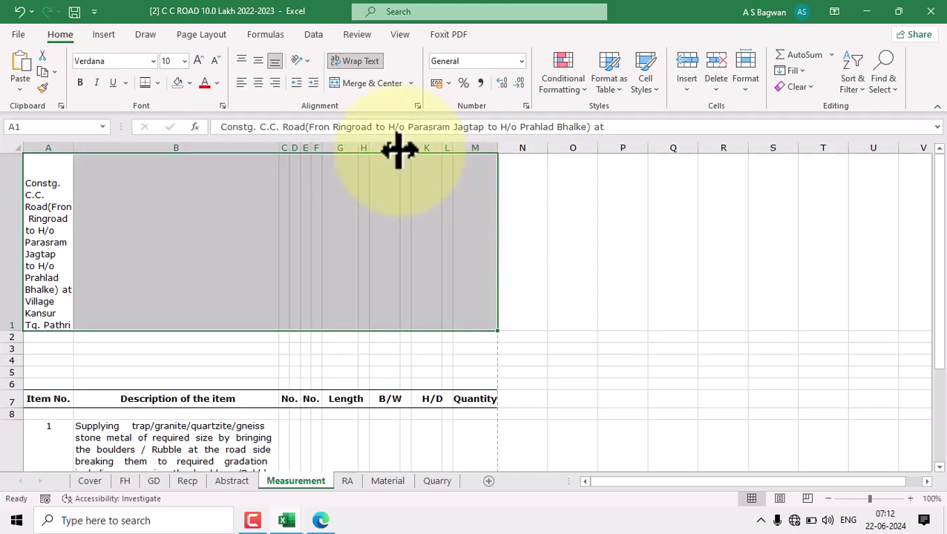
pyautogui.click(360, 90)
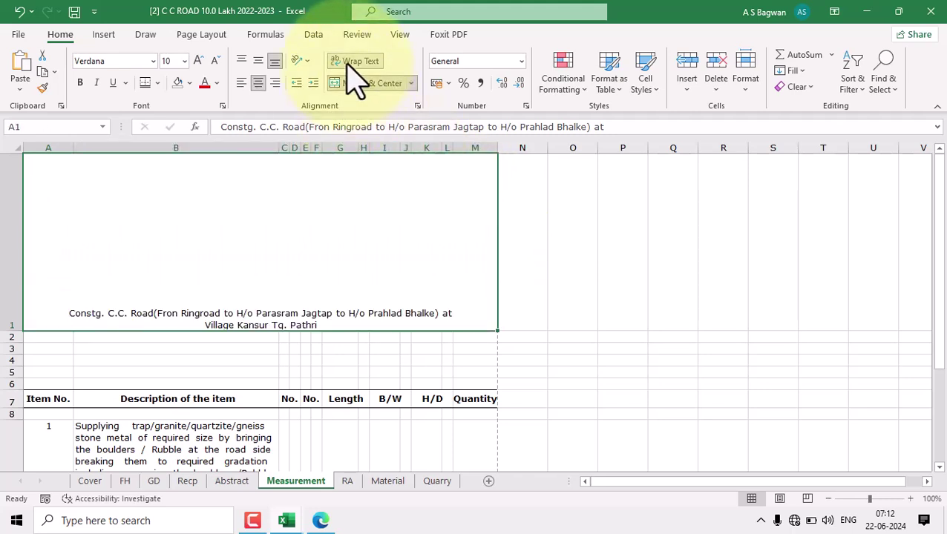
pyautogui.click(347, 61)
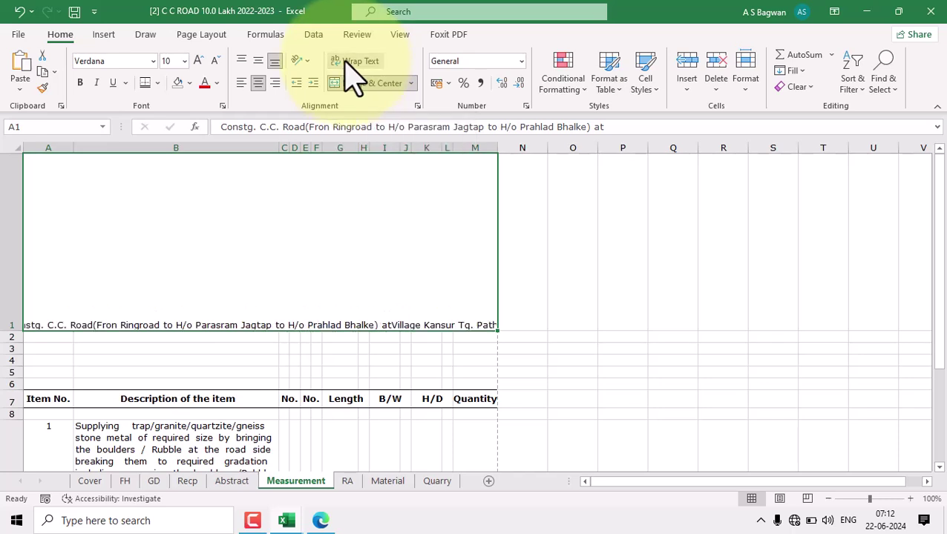
pyautogui.click(346, 62)
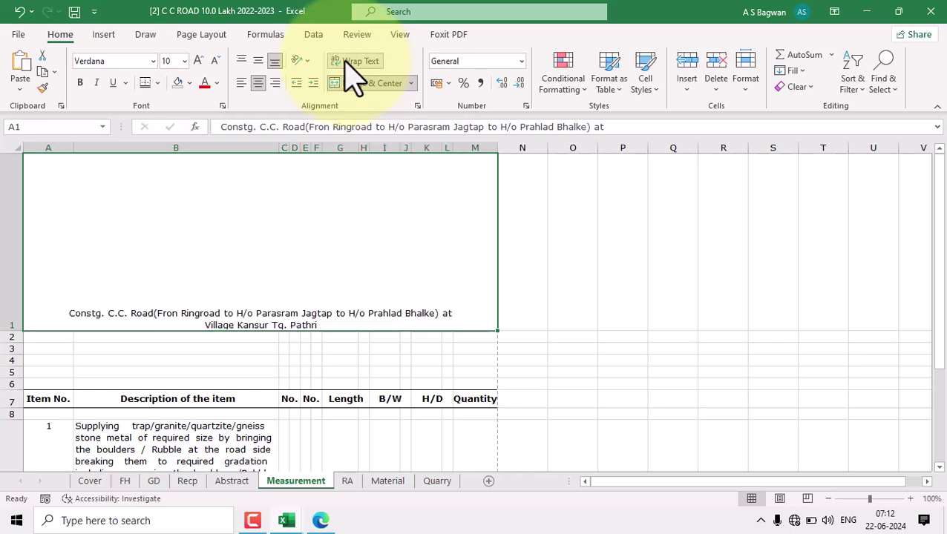
# Middle-align and bold the merged heading, and reduce row 1's height to fit its text closely
pyautogui.click(260, 67)
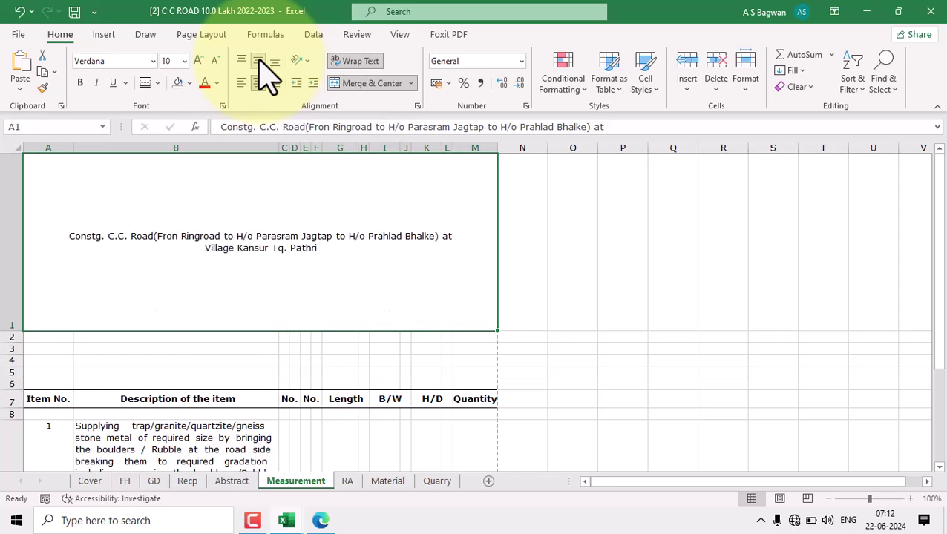
pyautogui.click(81, 83)
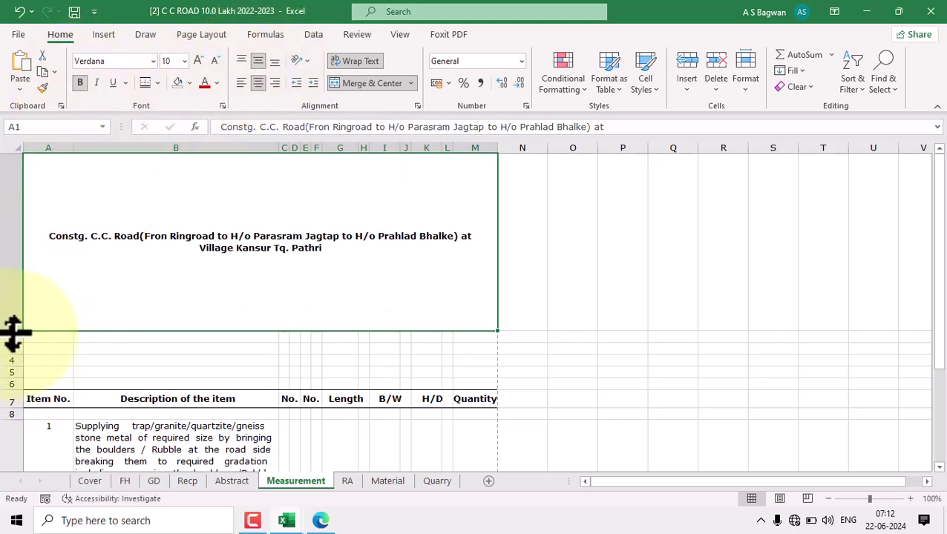
pyautogui.moveTo(15, 330); pyautogui.dragTo(54, 197)
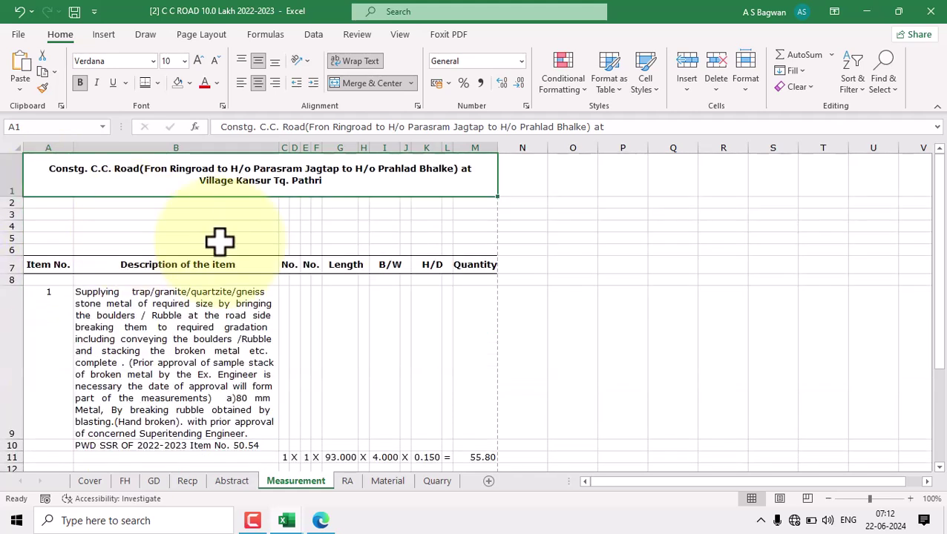
pyautogui.click(573, 213)
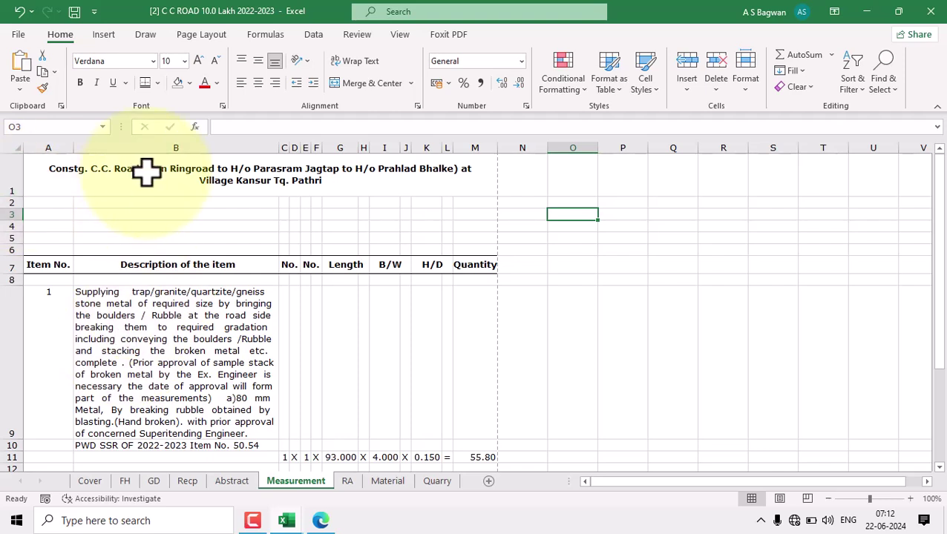
# Replace "Constg. C.C." in the A1 heading with "Consturcion of Cement Concrete" and add a space before the opening bracket
pyautogui.click(93, 176)
pyautogui.doubleClick(126, 176)
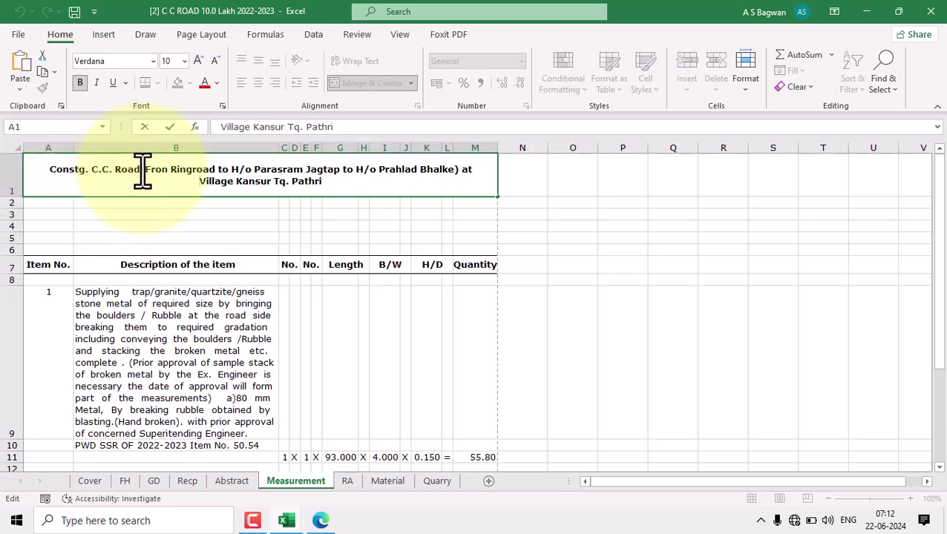
pyautogui.moveTo(110, 169); pyautogui.dragTo(48, 169)
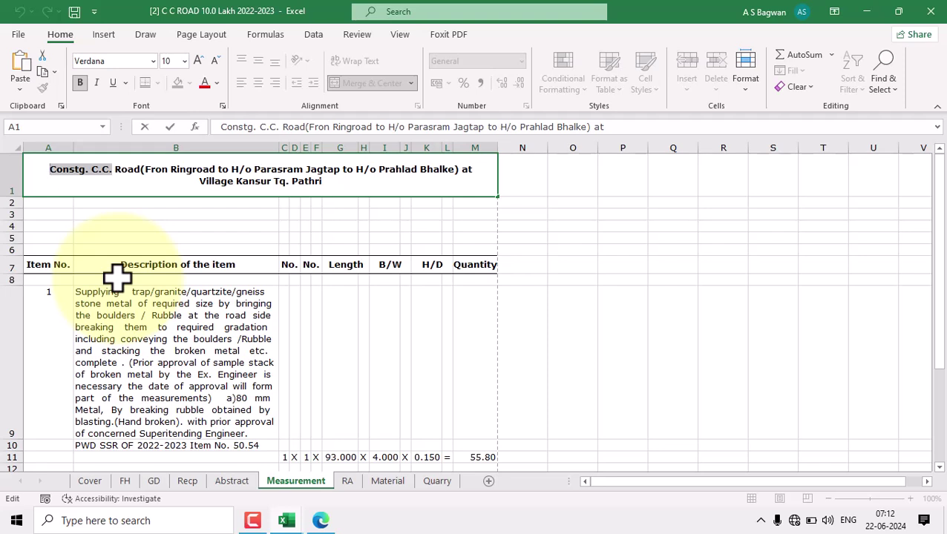
pyautogui.write('Const')
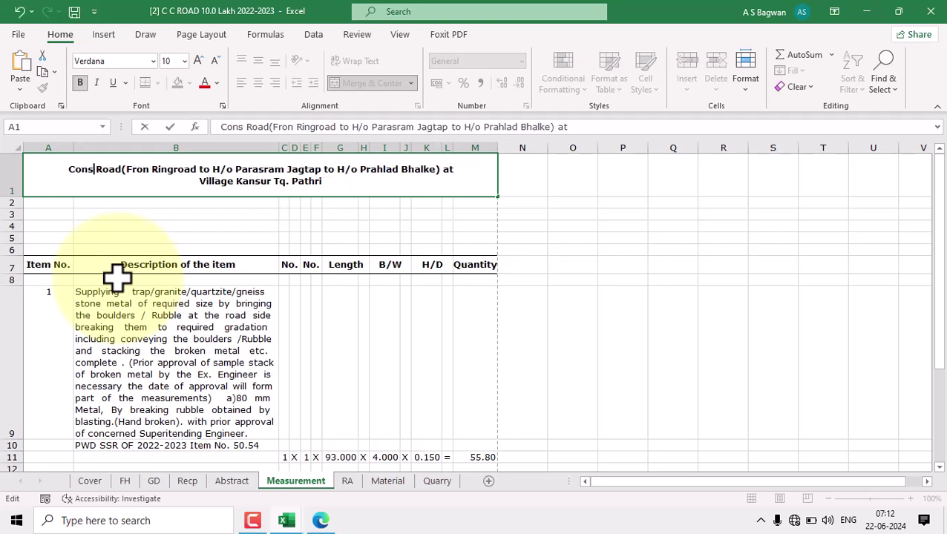
pyautogui.write('urcion ')
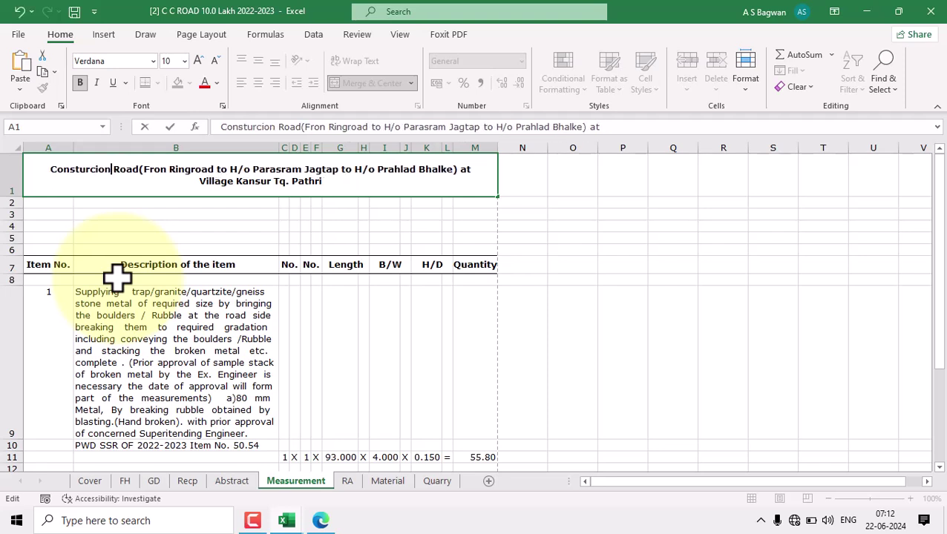
pyautogui.write('of Cem')
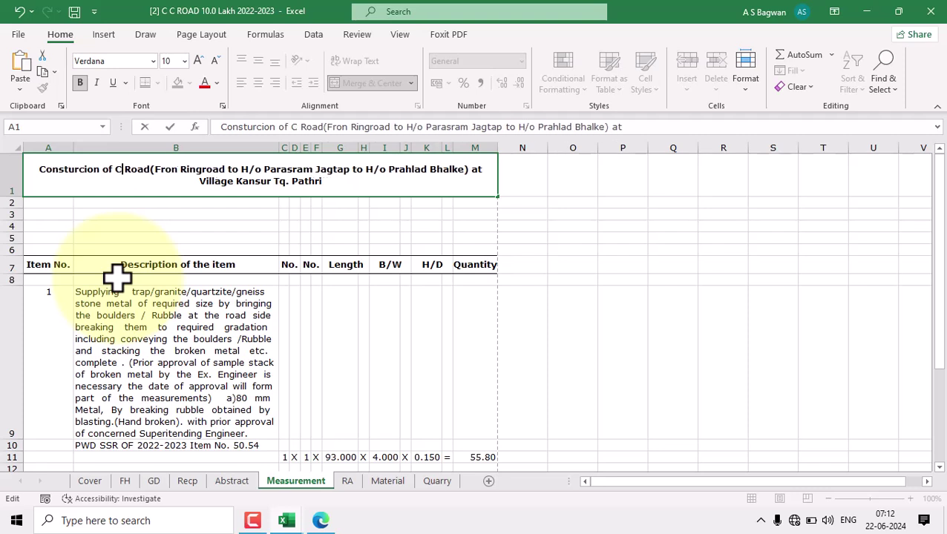
pyautogui.write('ent ')
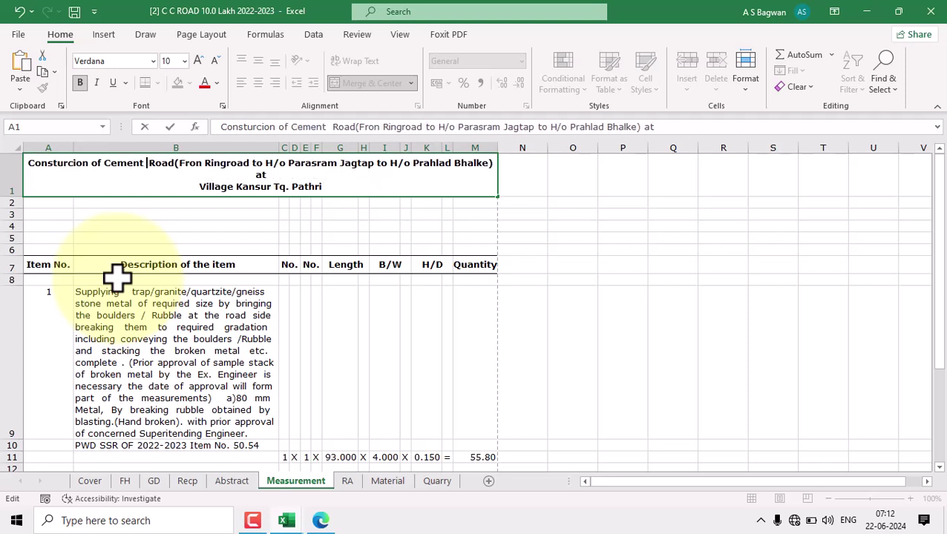
pyautogui.write('Conc')
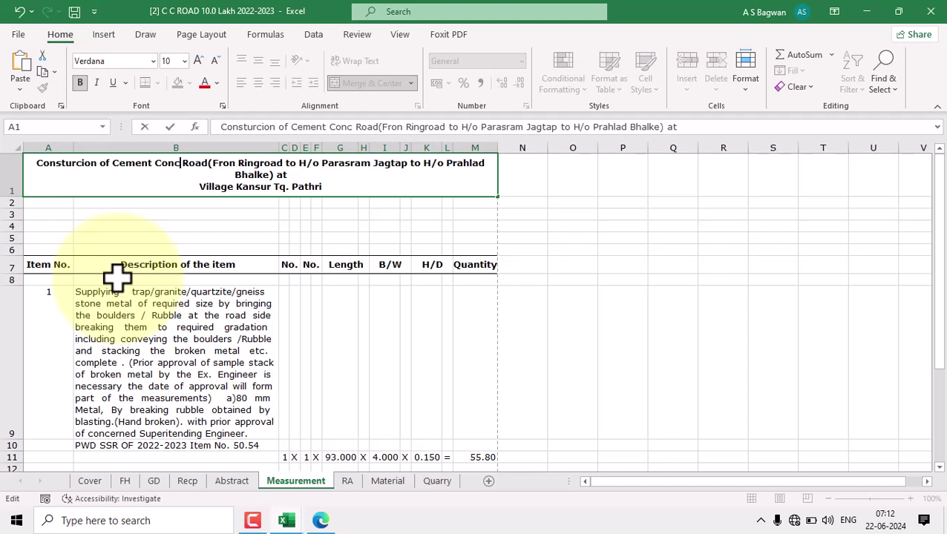
pyautogui.write('rete')
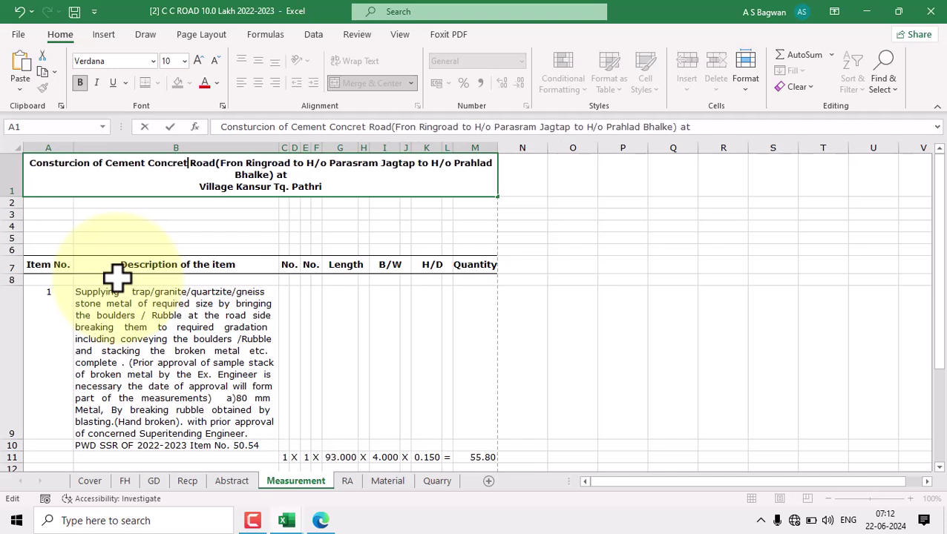
pyautogui.click(219, 165)
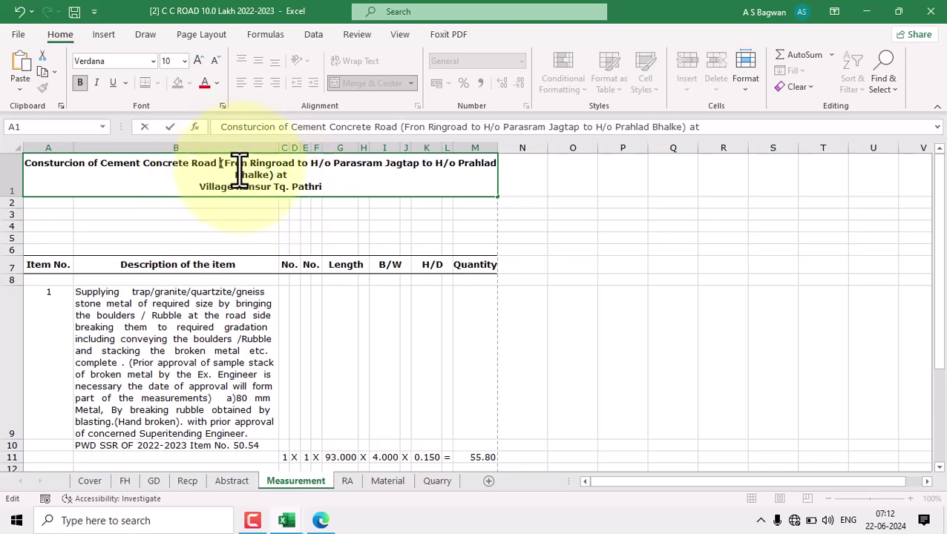
# Correct "Fron" to "From" in the heading and replace both "H/o" abbreviations with "house of"
pyautogui.click(248, 165)
pyautogui.press('BackSpace')
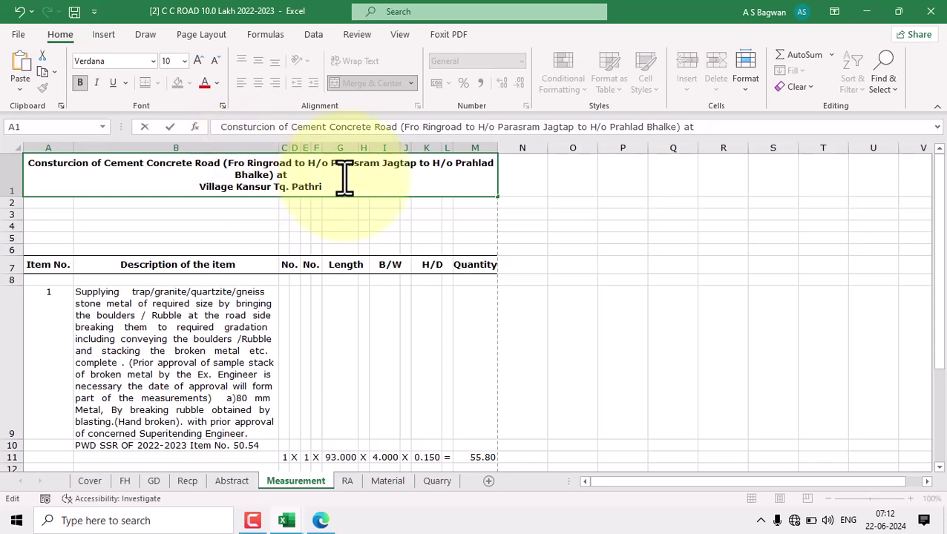
pyautogui.write('m')
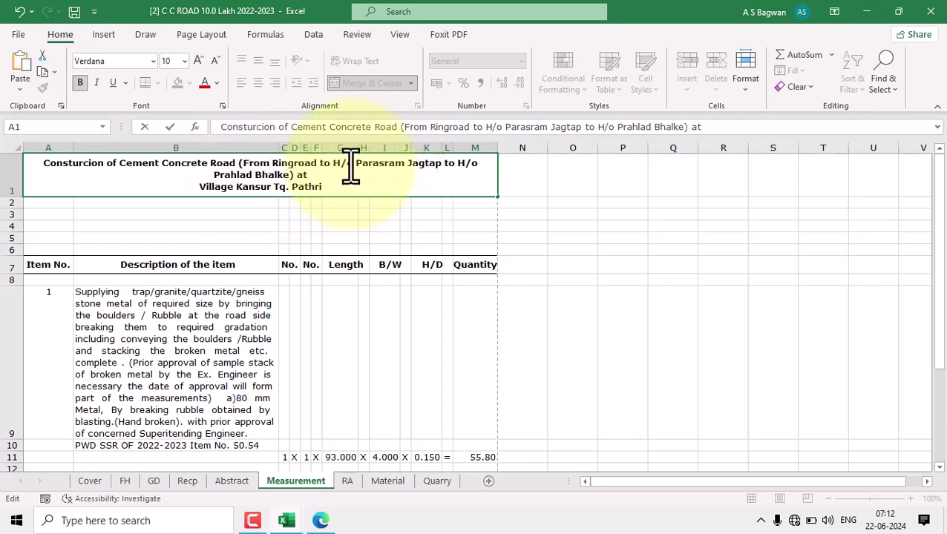
pyautogui.moveTo(332, 163); pyautogui.dragTo(354, 163)
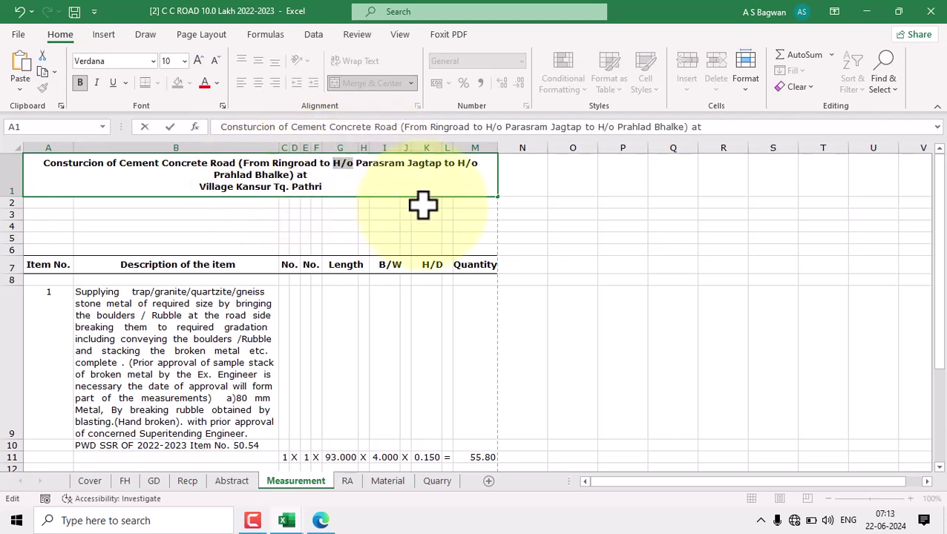
pyautogui.write('house of')
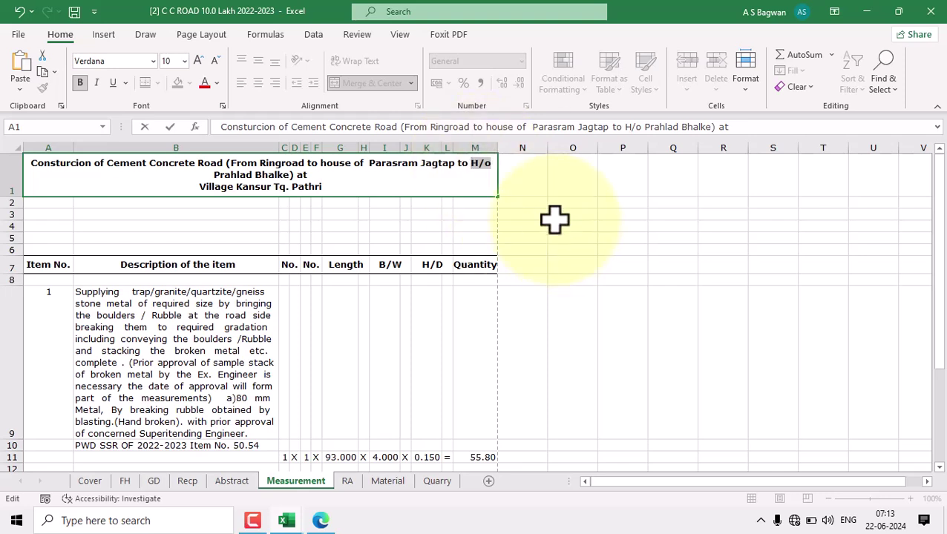
pyautogui.write(' house of')
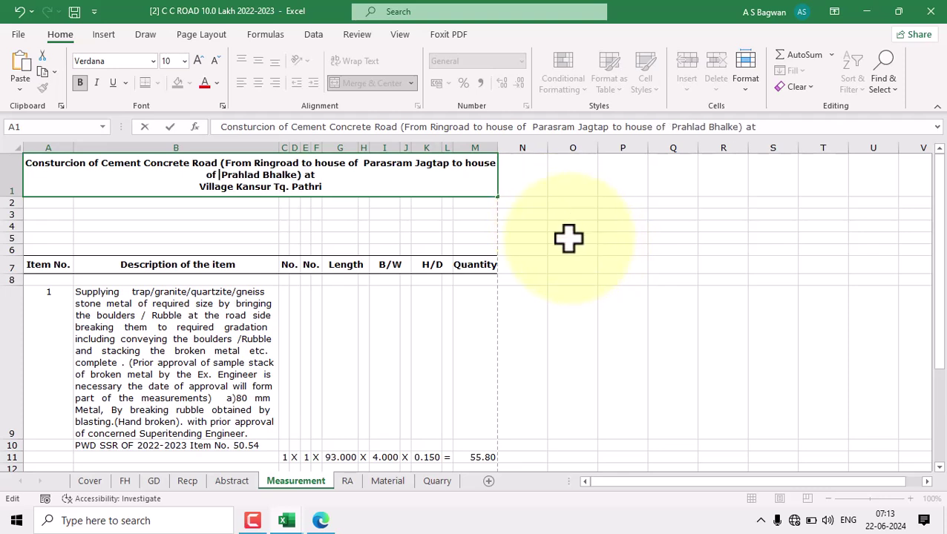
# Move "Village Kansur Tq. Pathri" from the heading's separate last line to directly after "at"
pyautogui.moveTo(334, 189); pyautogui.dragTo(199, 191)
pyautogui.hotkey('ctrl', 'c')
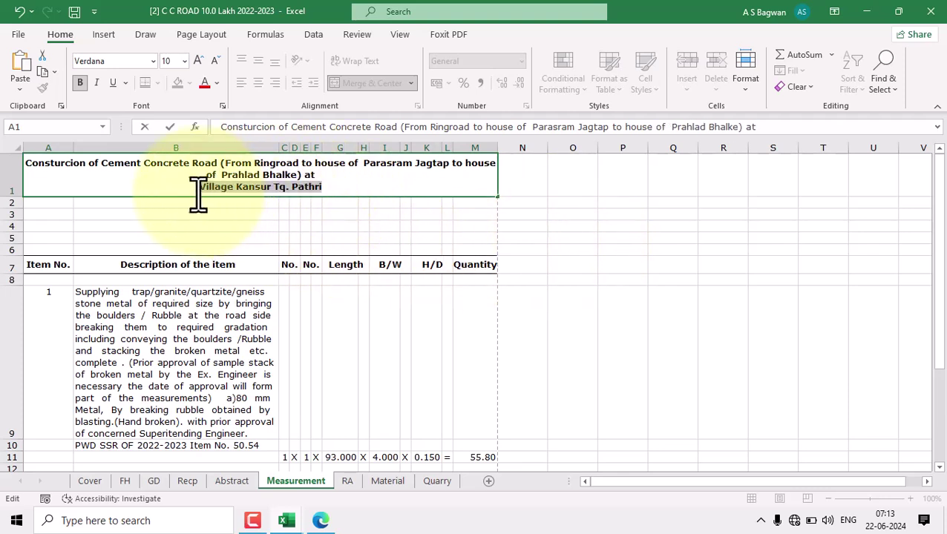
pyautogui.press('BackSpace')
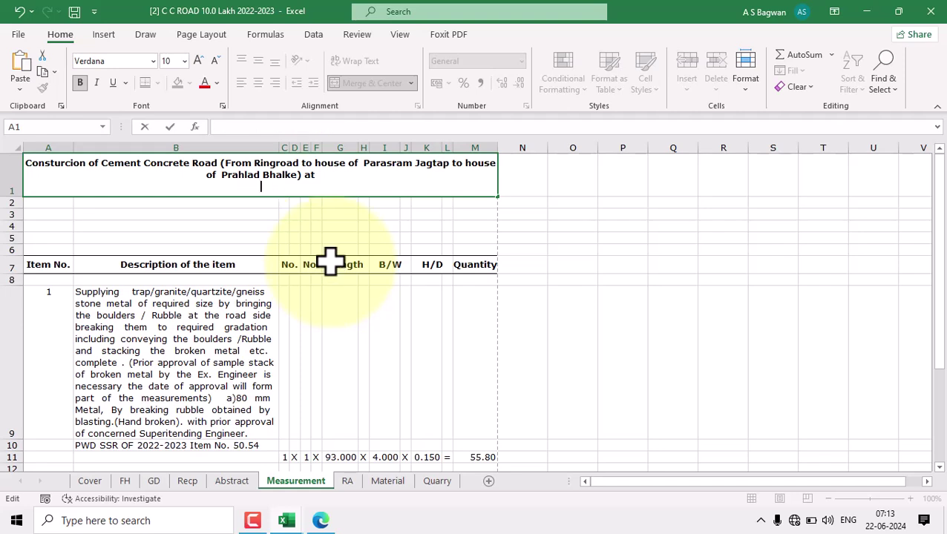
pyautogui.press('BackSpace')
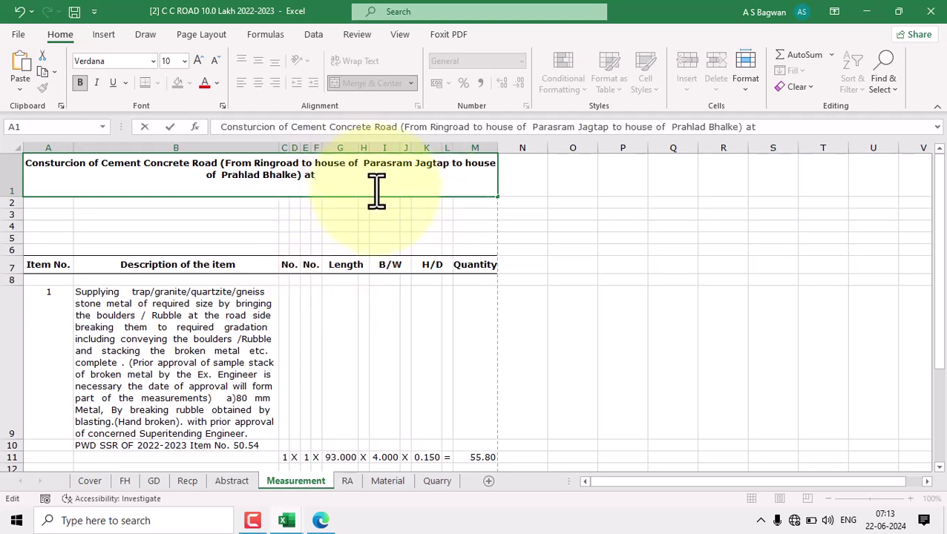
pyautogui.hotkey('ctrl', 'v')
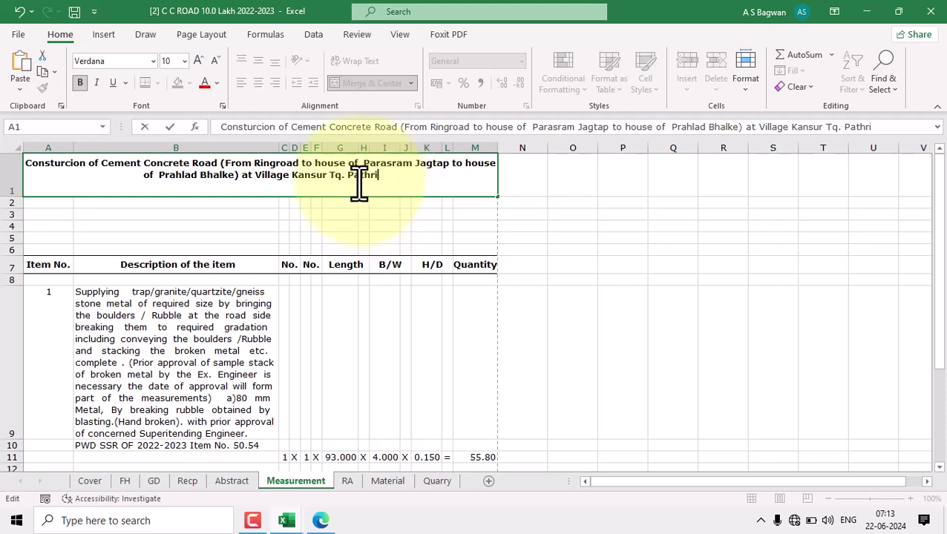
# Replace "Tq." with "Taluka" in the heading and append "District Parbhani" at its end
pyautogui.moveTo(348, 178); pyautogui.dragTo(328, 179)
pyautogui.write('Taluka')
pyautogui.click(413, 187)
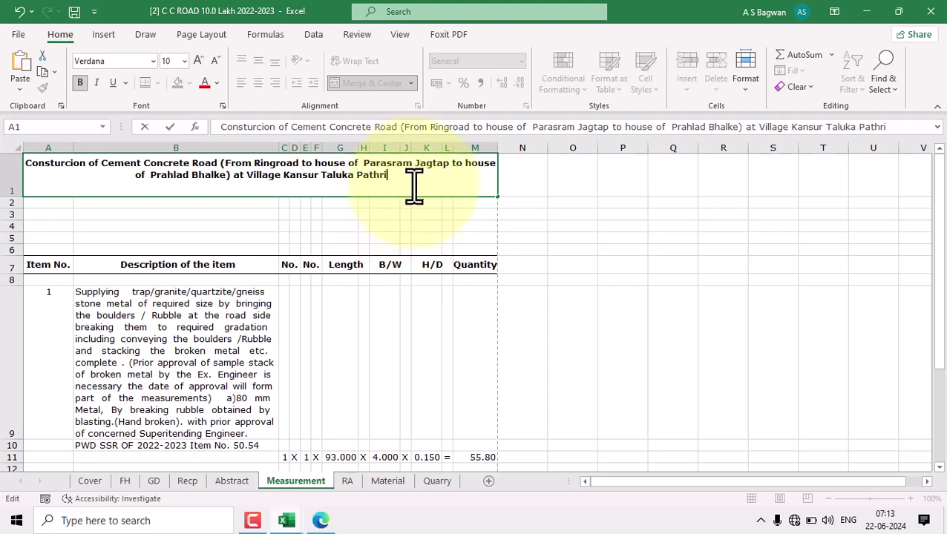
pyautogui.write('D')
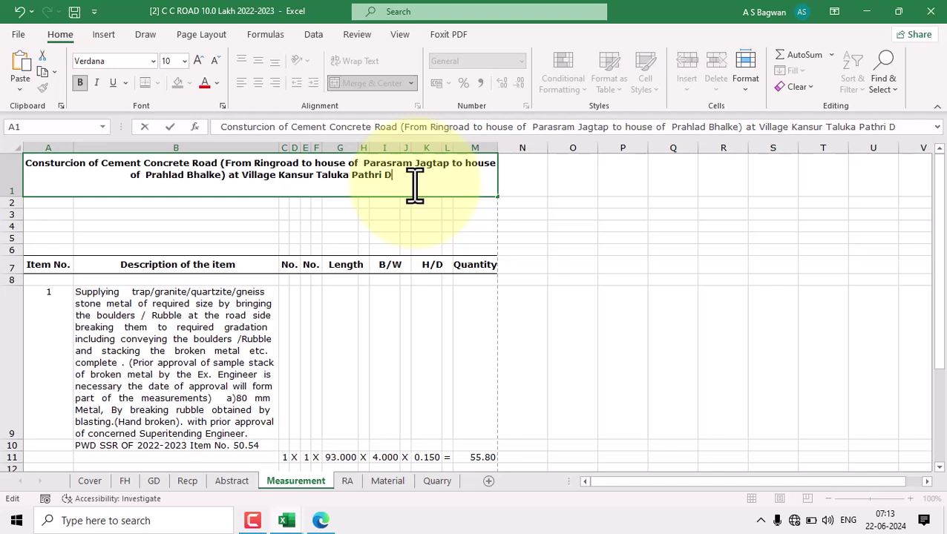
pyautogui.write('istric')
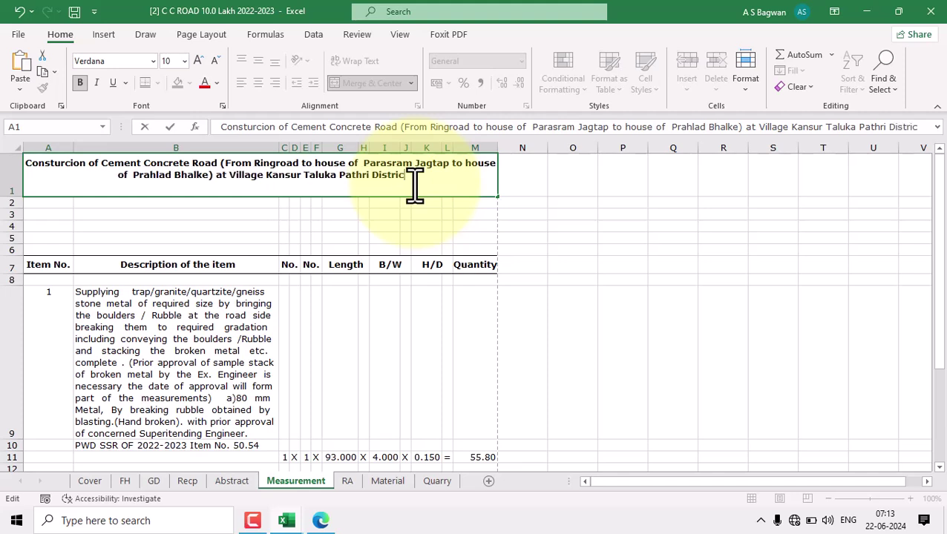
pyautogui.write('t')
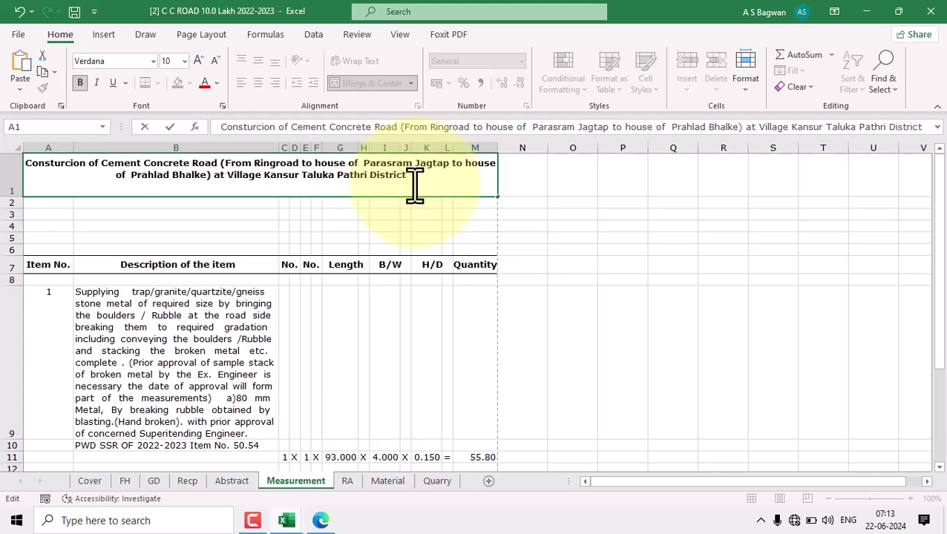
pyautogui.write(' Parbhani')
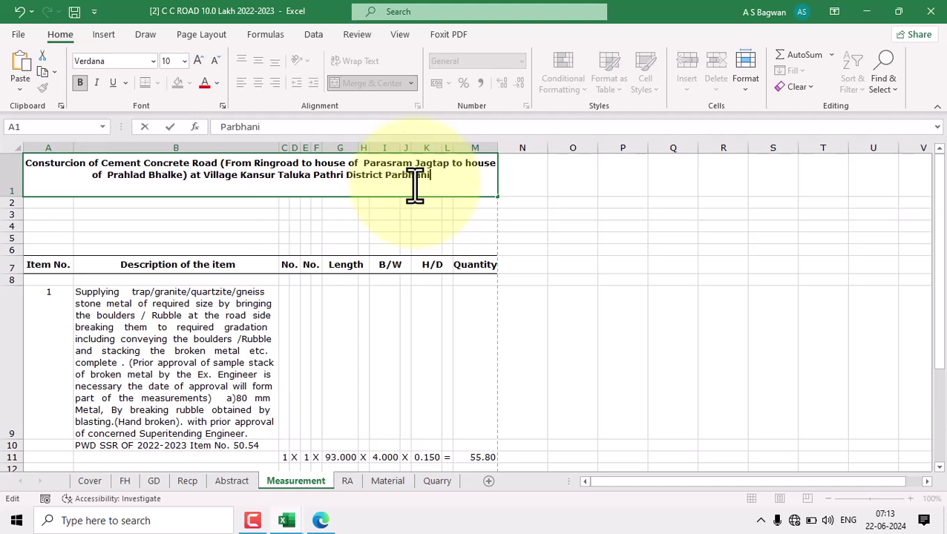
pyautogui.click(586, 212)
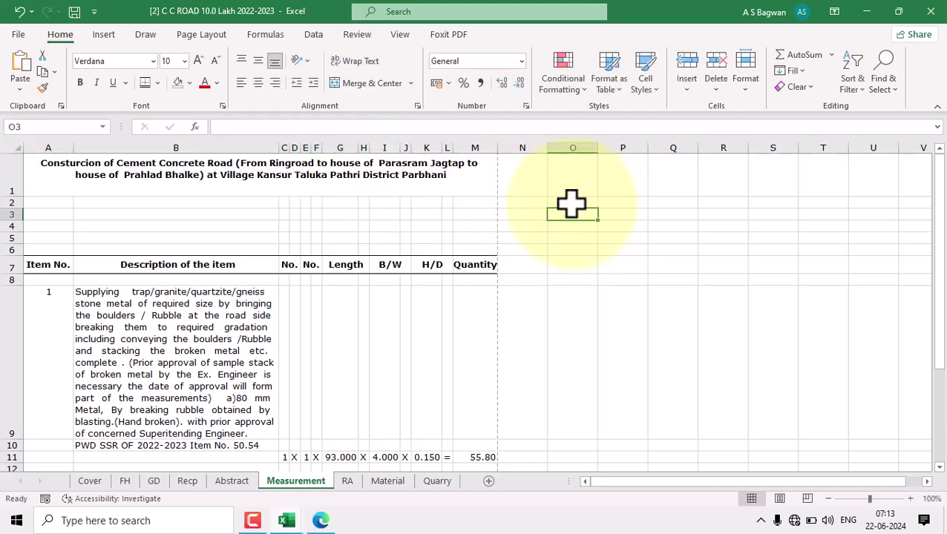
# Set the vertical alignment of the merged A1 heading to bottom
pyautogui.click(316, 182)
pyautogui.click(274, 61)
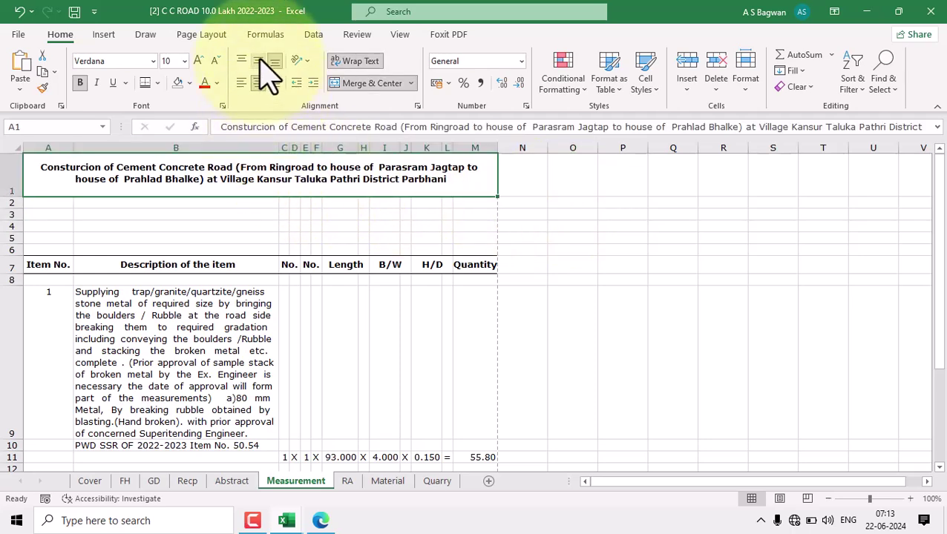
pyautogui.click(568, 236)
pyautogui.click(360, 178)
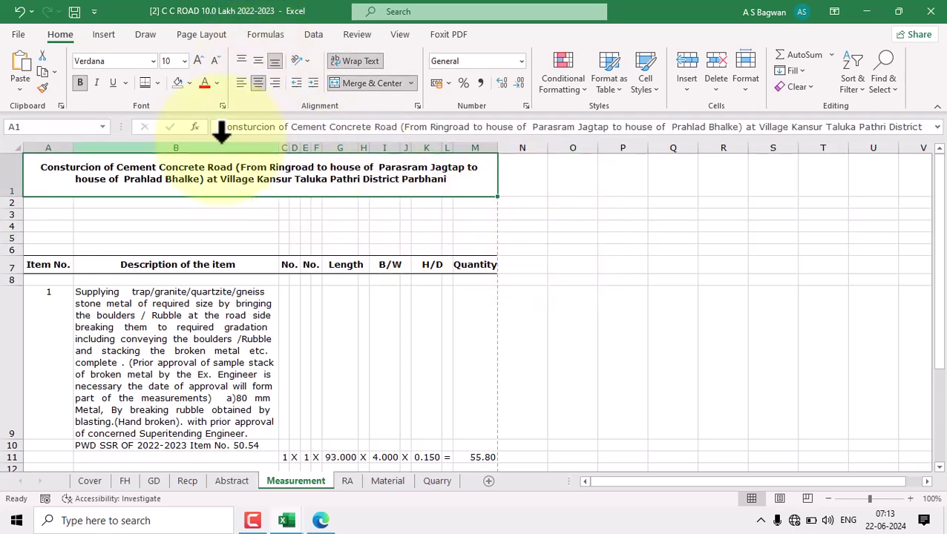
# Apply a top and bottom border to the merged A1 heading
pyautogui.click(158, 83)
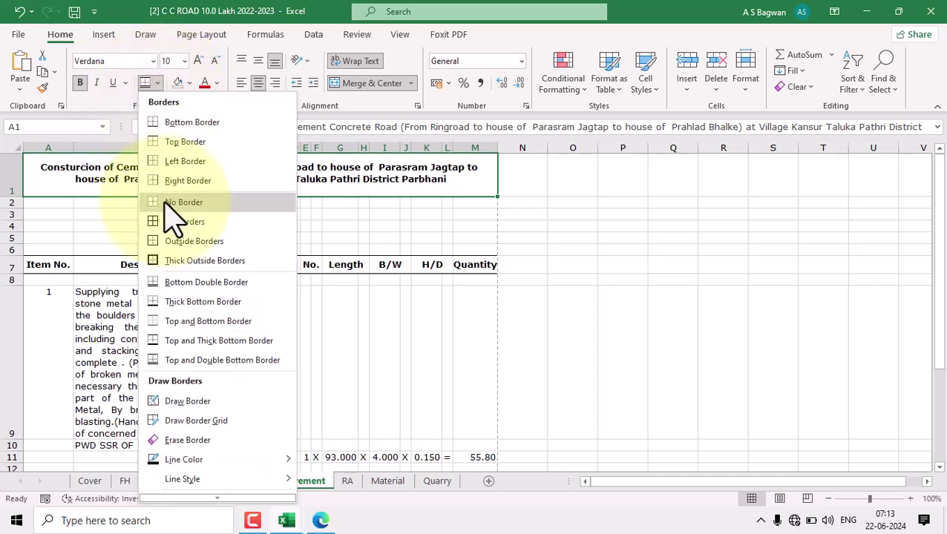
pyautogui.click(236, 323)
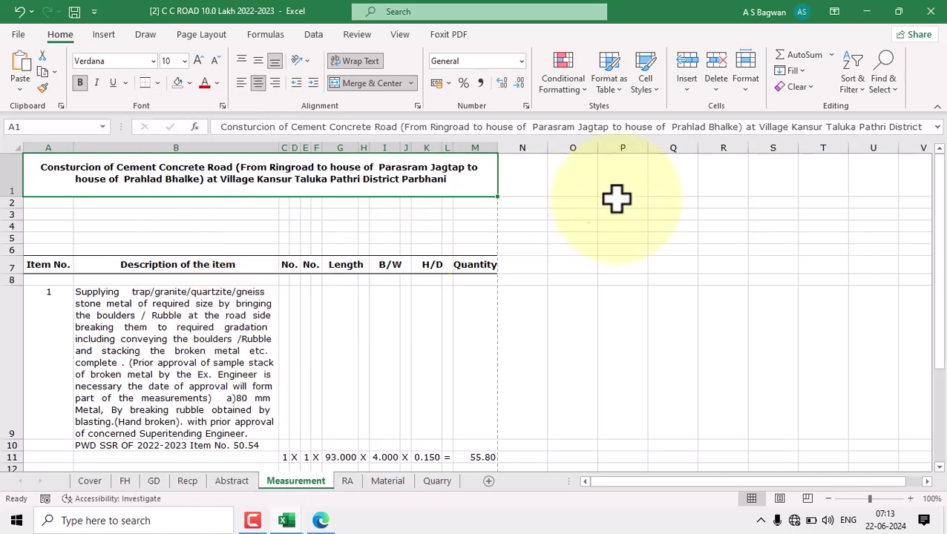
pyautogui.click(603, 203)
pyautogui.click(342, 180)
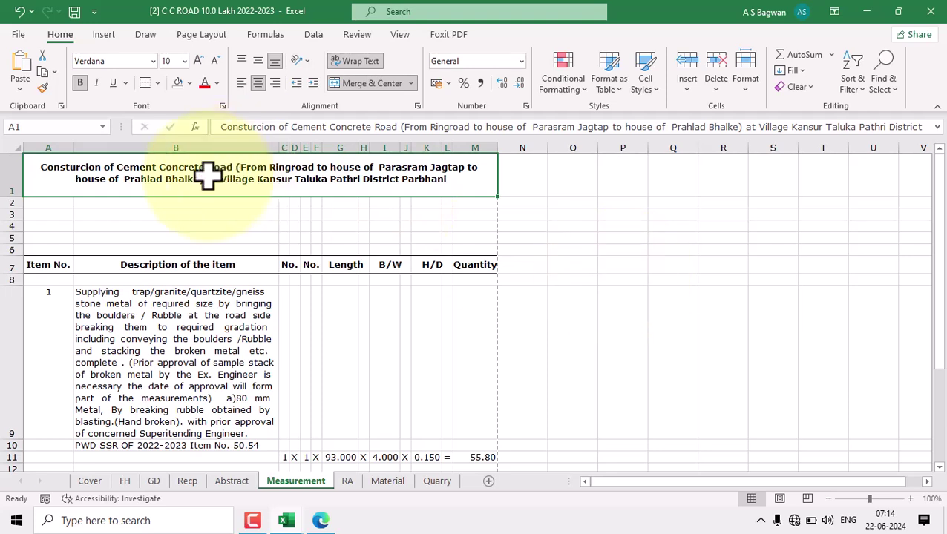
# Enter "Measurement Sheet" as the sheet title in cell A3
pyautogui.click(46, 212)
pyautogui.click(66, 205)
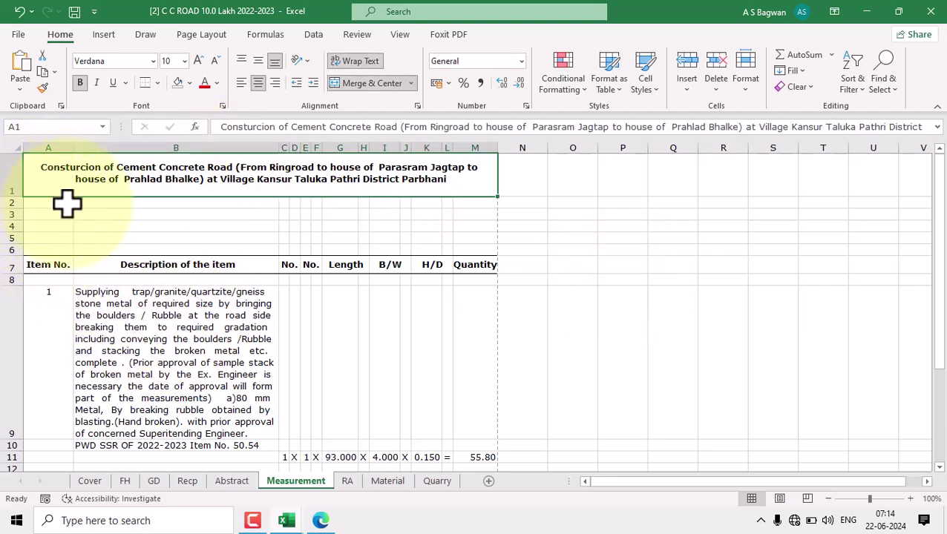
pyautogui.click(58, 214)
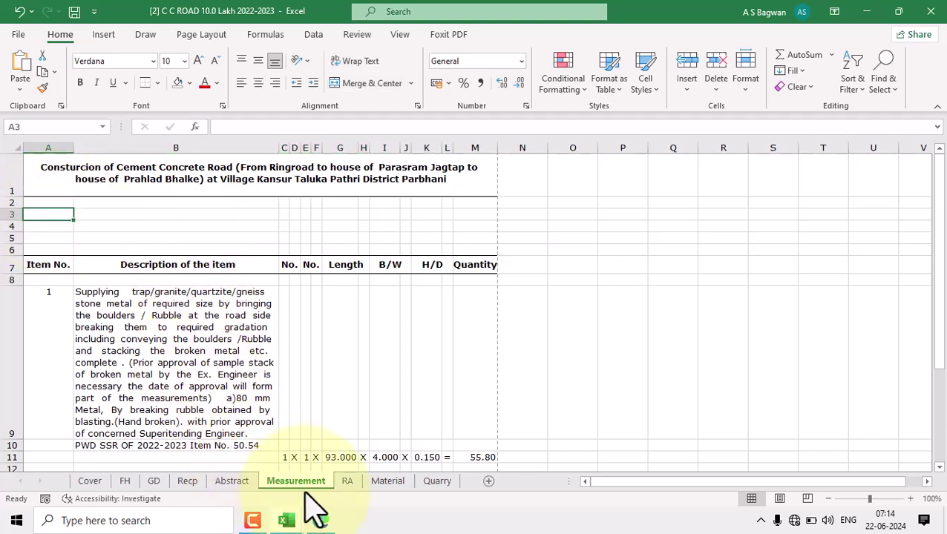
pyautogui.doubleClick(308, 481)
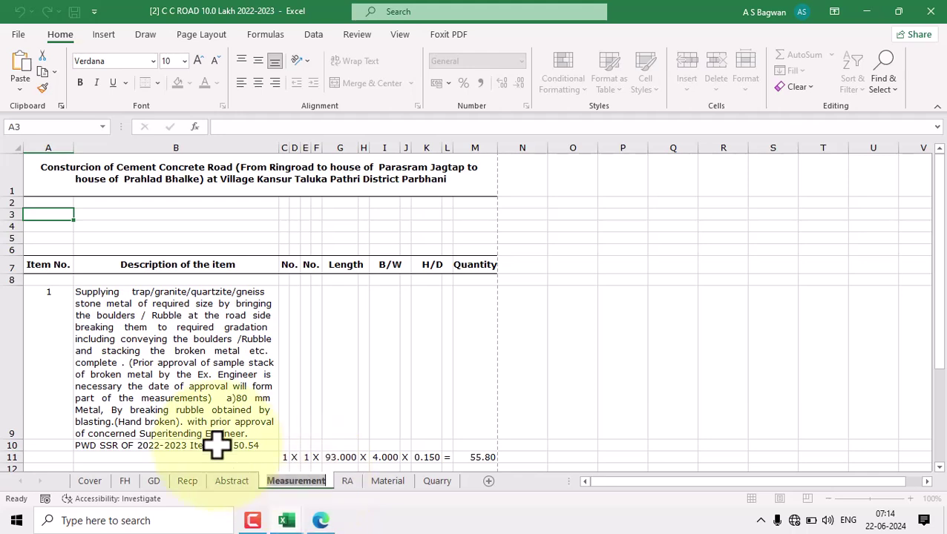
pyautogui.click(105, 313)
pyautogui.click(43, 216)
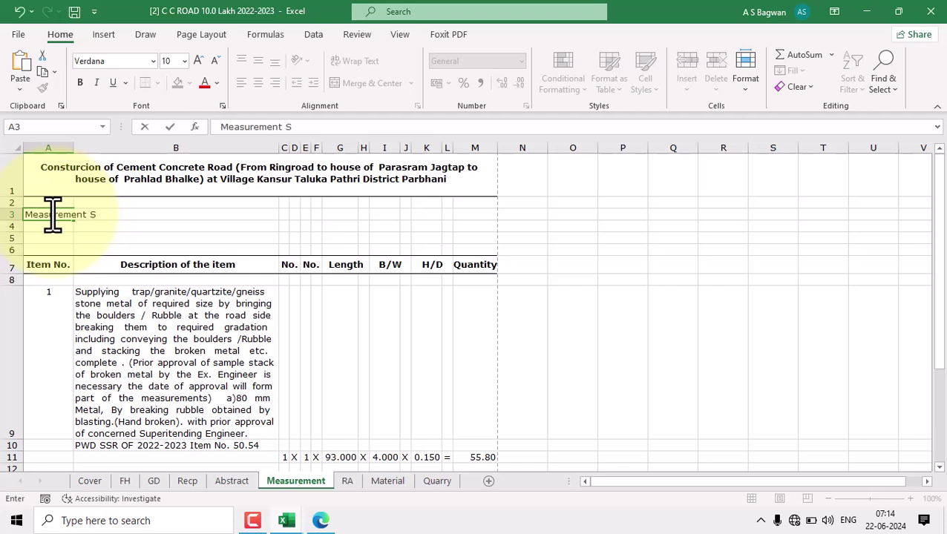
pyautogui.write('Measurement Sheet')
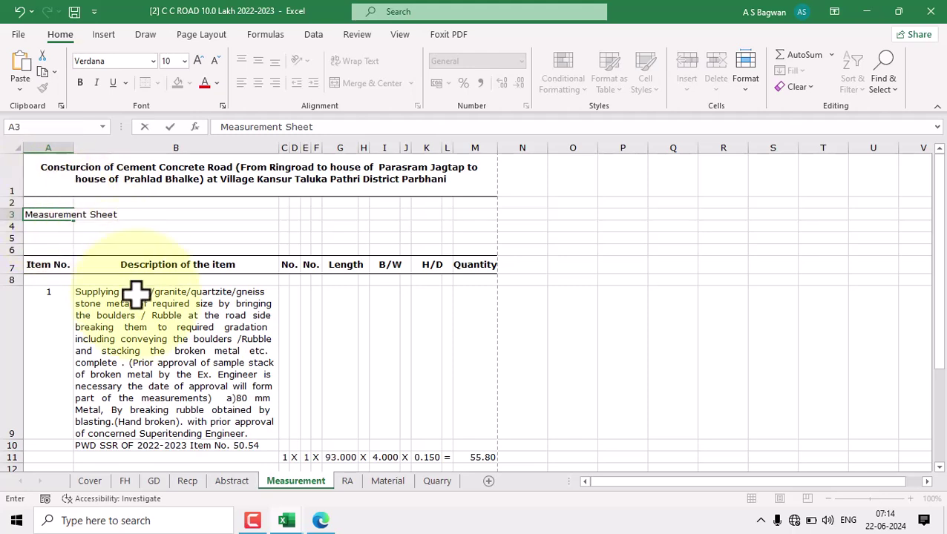
pyautogui.click(135, 295)
pyautogui.click(475, 281)
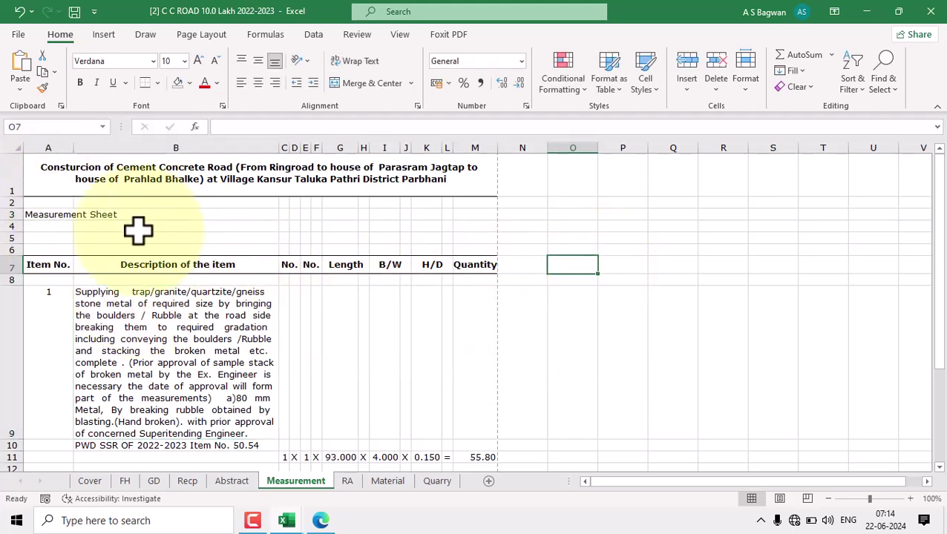
# Merge and center the title across A3:M3 with text wrapping turned on
pyautogui.click(63, 215)
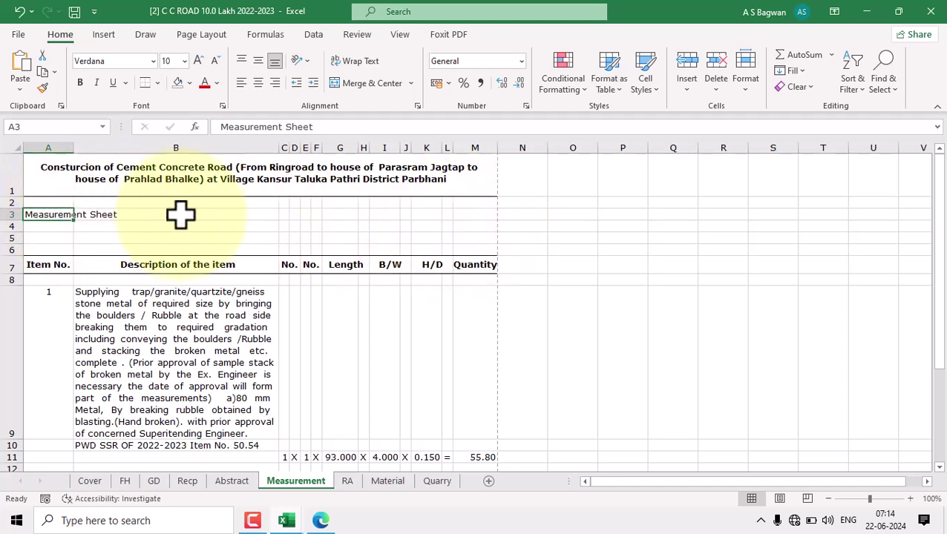
pyautogui.keyDown('shift'); pyautogui.click(474, 214); pyautogui.keyUp('shift')
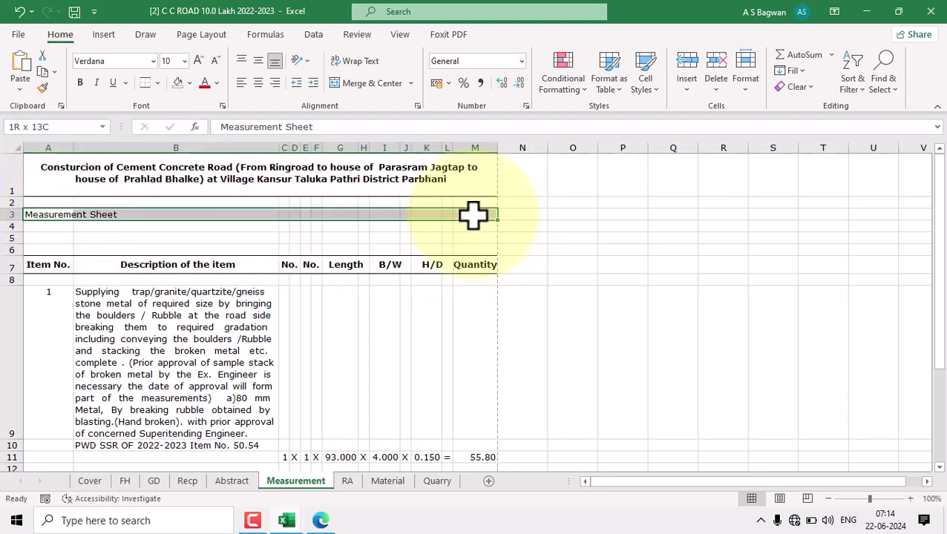
pyautogui.click(356, 83)
pyautogui.click(349, 60)
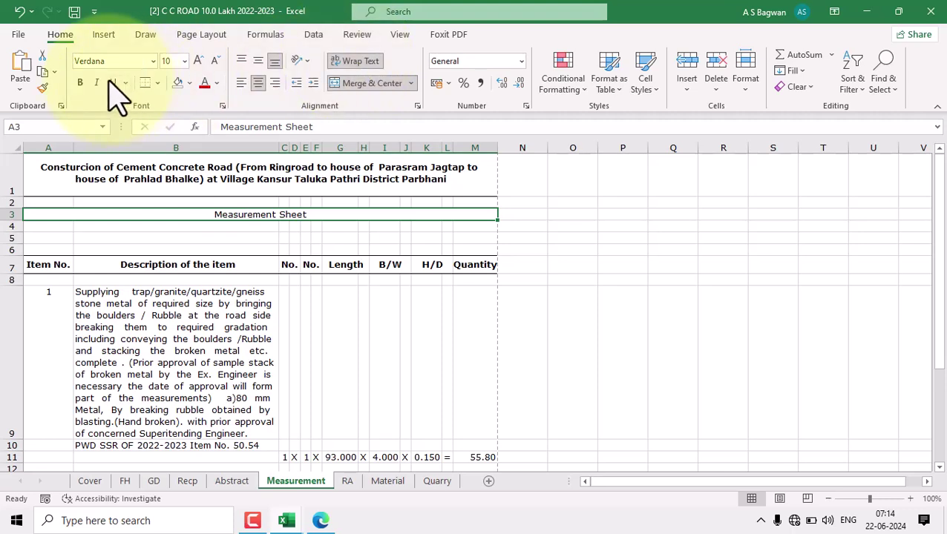
# Format the "Measurement Sheet" title as bold, size 14, and add outside borders around it
pyautogui.click(184, 61)
pyautogui.click(177, 159)
pyautogui.click(211, 270)
pyautogui.click(278, 217)
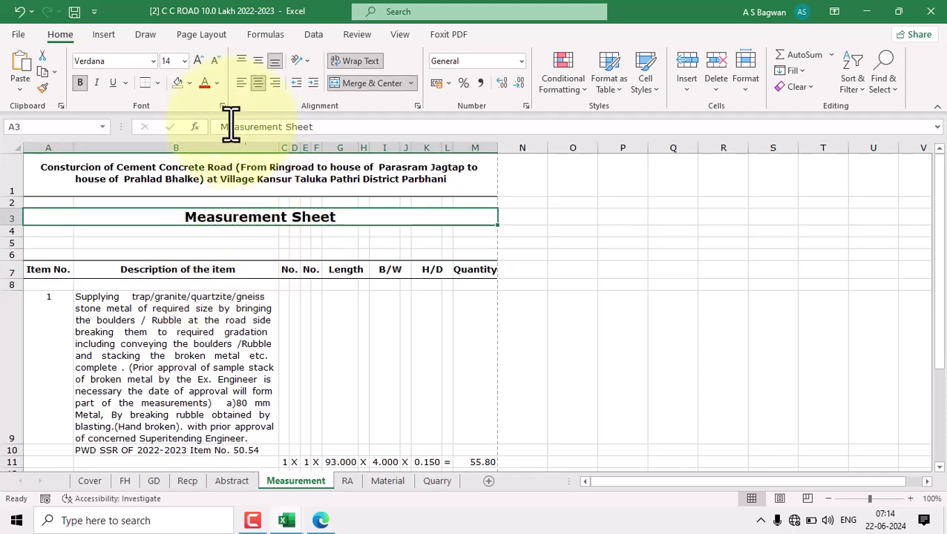
pyautogui.click(158, 83)
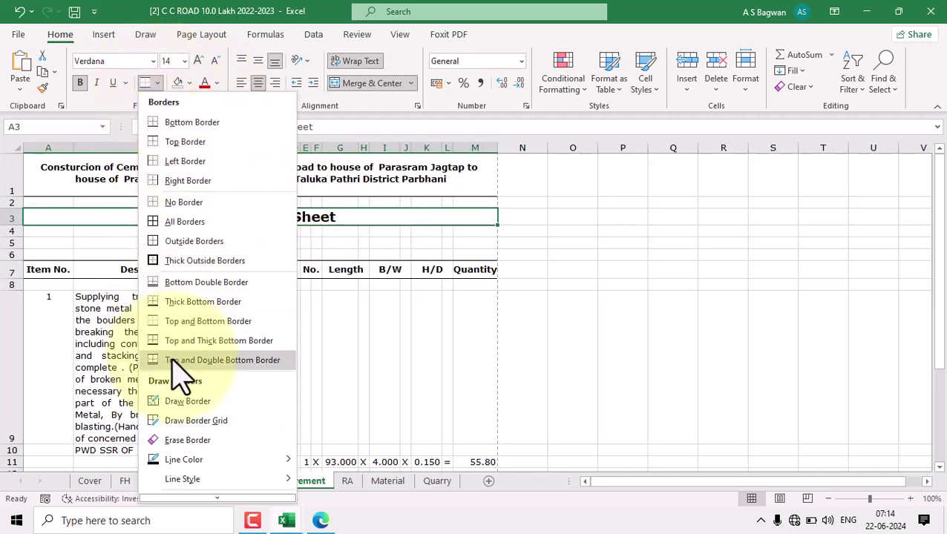
pyautogui.click(186, 244)
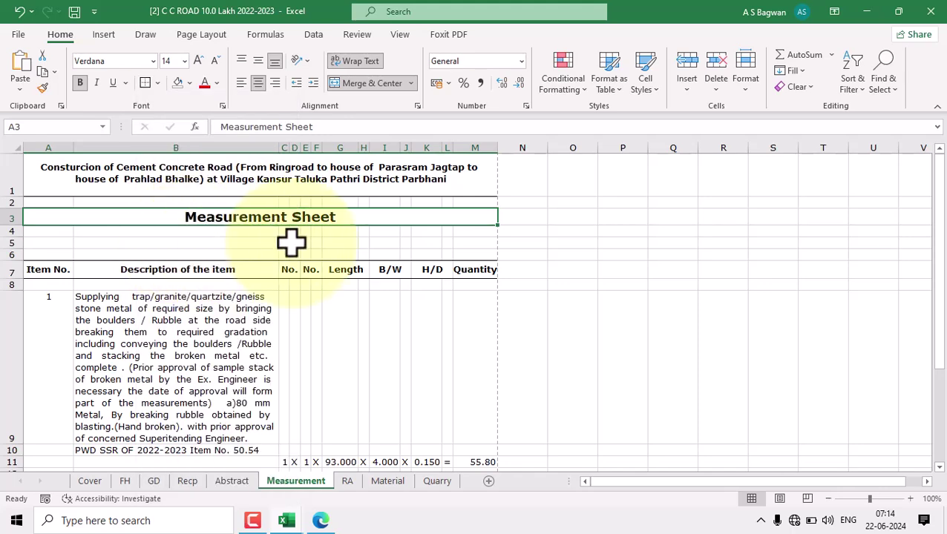
pyautogui.click(557, 231)
# Delete the two empty sheet rows 5 and 6 above the column headings
pyautogui.moveTo(263, 233); pyautogui.dragTo(267, 253)
pyautogui.click(311, 253)
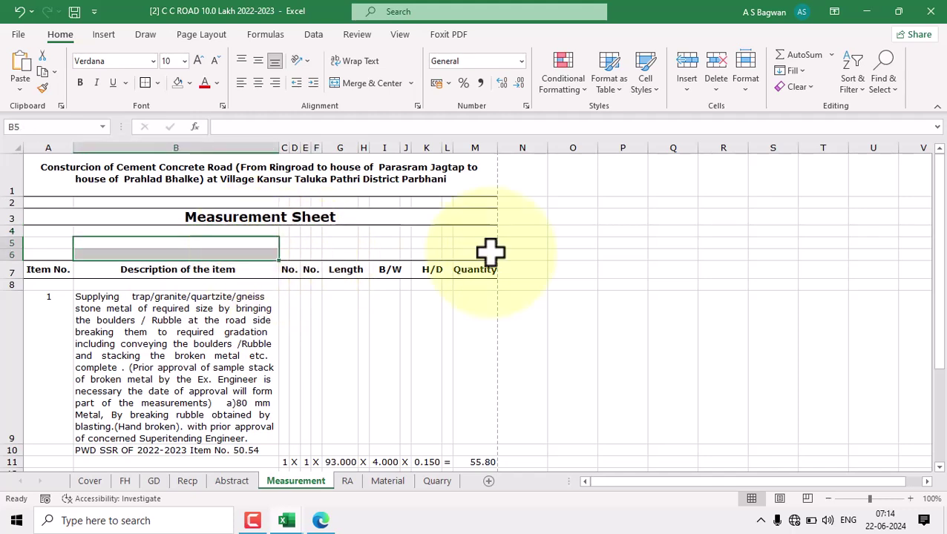
pyautogui.click(717, 88)
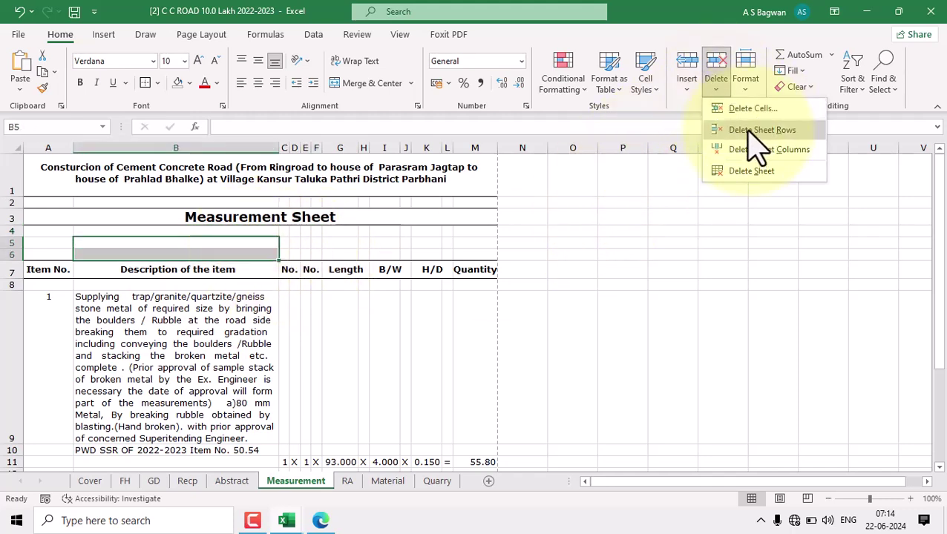
pyautogui.click(749, 134)
pyautogui.click(616, 317)
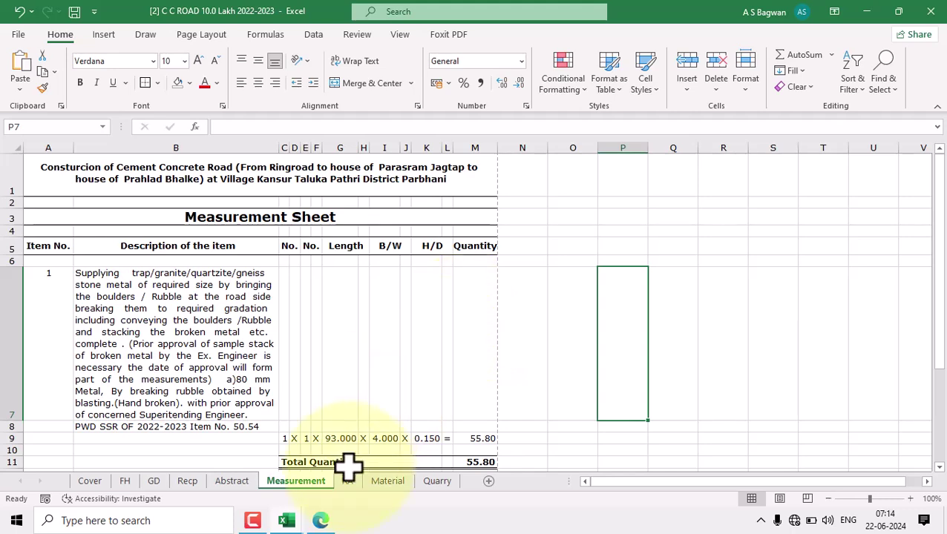
# Compare the Measurement sheet's layout with the Measurements page, page 7, of the C.C. road estimate PDF in Edge
pyautogui.click(319, 520)
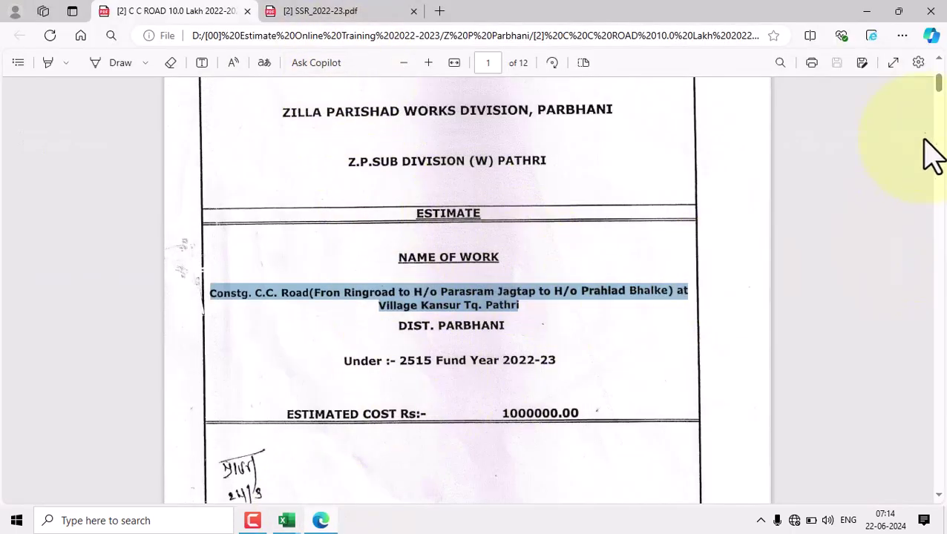
pyautogui.moveTo(939, 96); pyautogui.dragTo(940, 287)
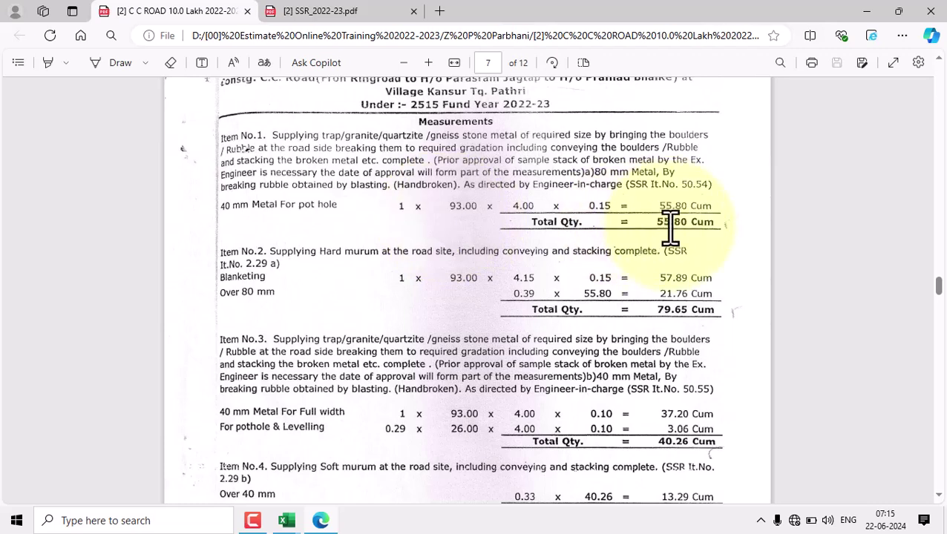
pyautogui.moveTo(296, 512)
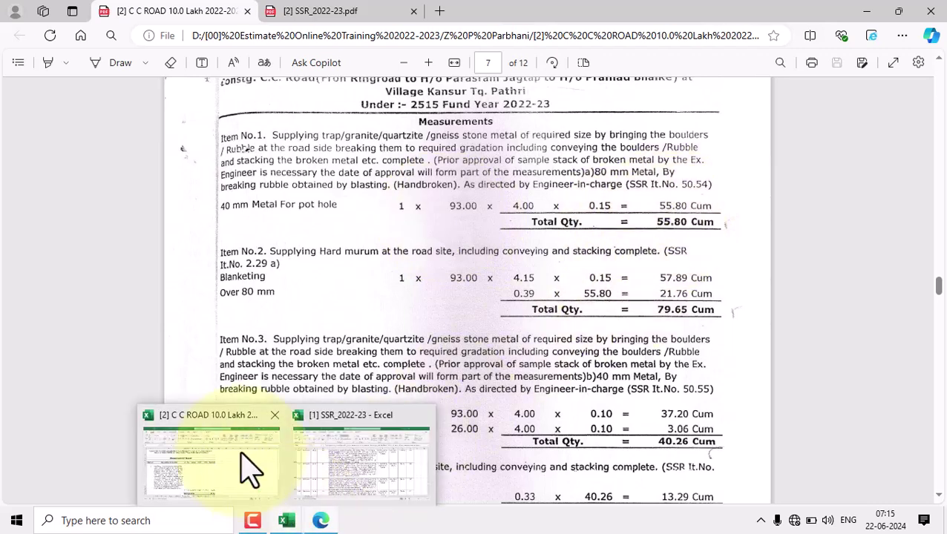
pyautogui.click(264, 498)
pyautogui.scroll(-2, 379, 313)
pyautogui.scroll(2, 370, 312)
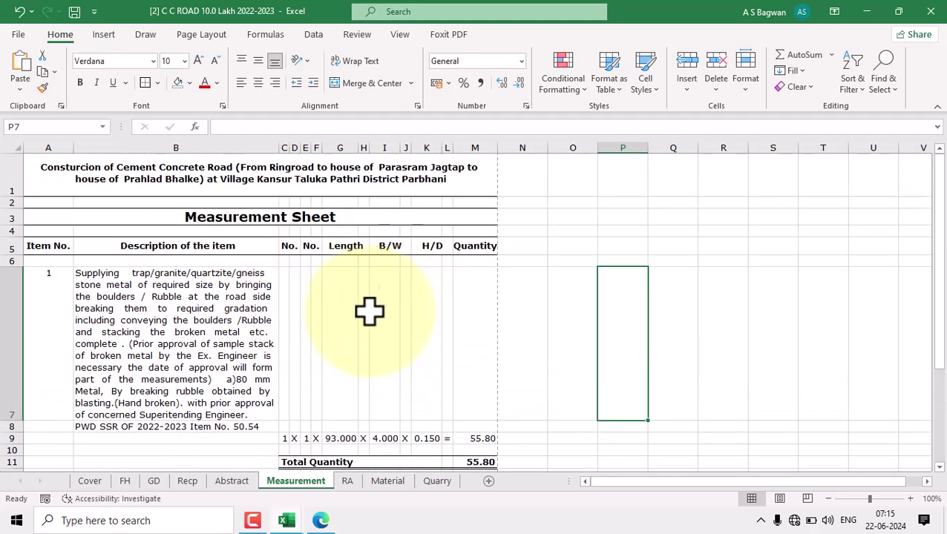
pyautogui.click(432, 355)
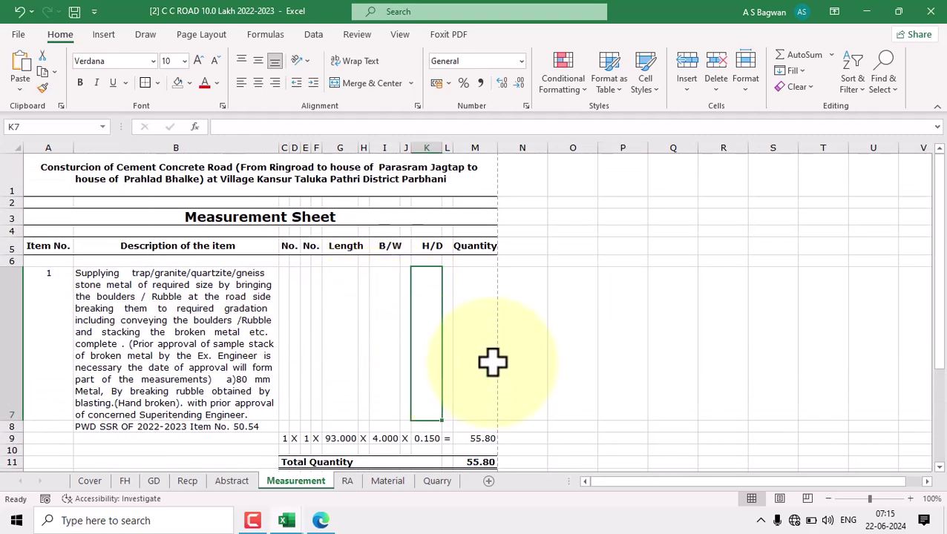
# Print the Measurement sheet with Microsoft Print to PDF, saving it on the Desktop as "M 01"
pyautogui.hotkey('ctrl', 'p')
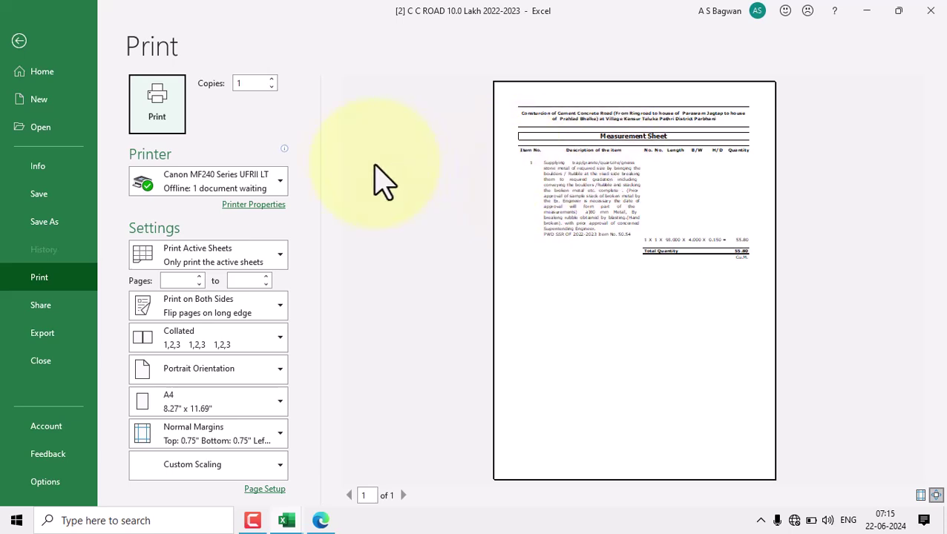
pyautogui.click(288, 202)
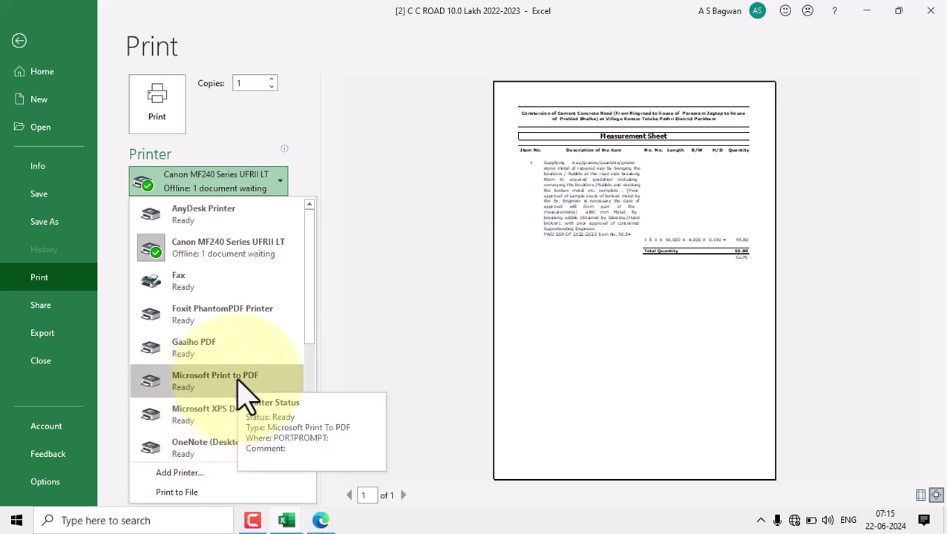
pyautogui.click(237, 380)
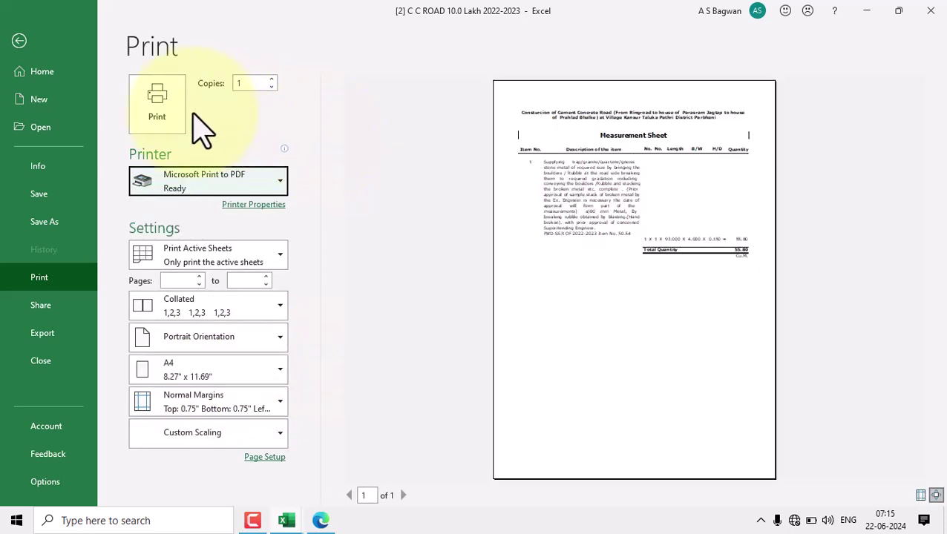
pyautogui.click(180, 128)
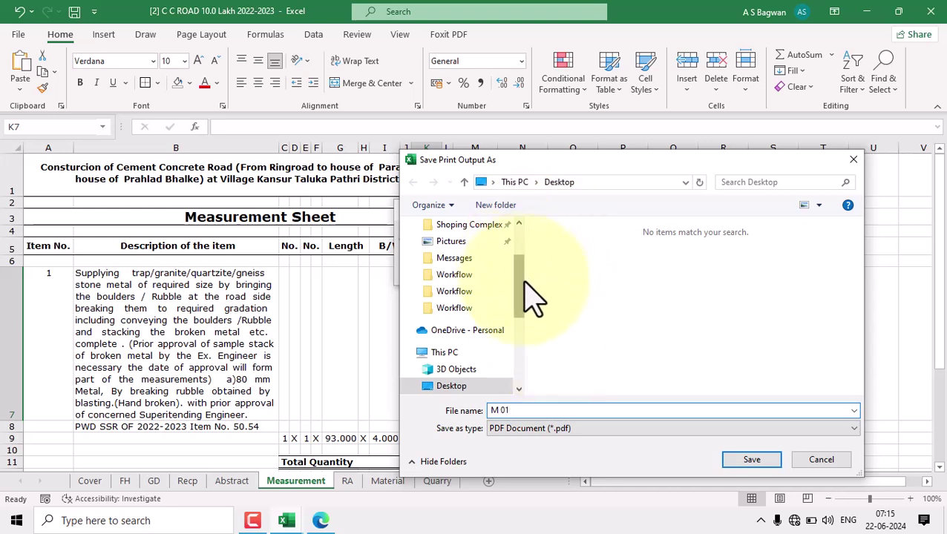
pyautogui.moveTo(528, 303); pyautogui.dragTo(524, 249)
pyautogui.scroll(-2, 454, 268)
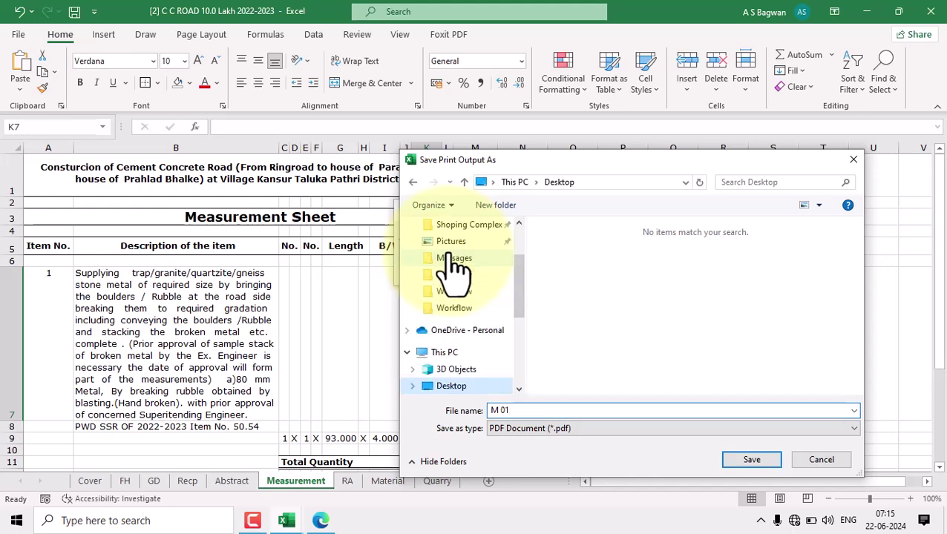
pyautogui.click(752, 460)
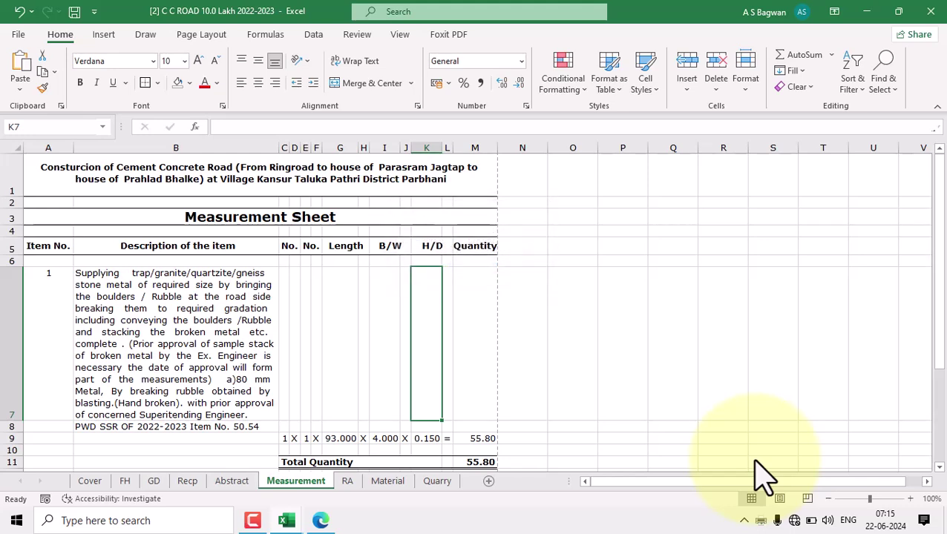
# Open the "M 01" PDF from the desktop and examine the printed heading, title, borders and item 1 rows
pyautogui.rightClick(585, 528)
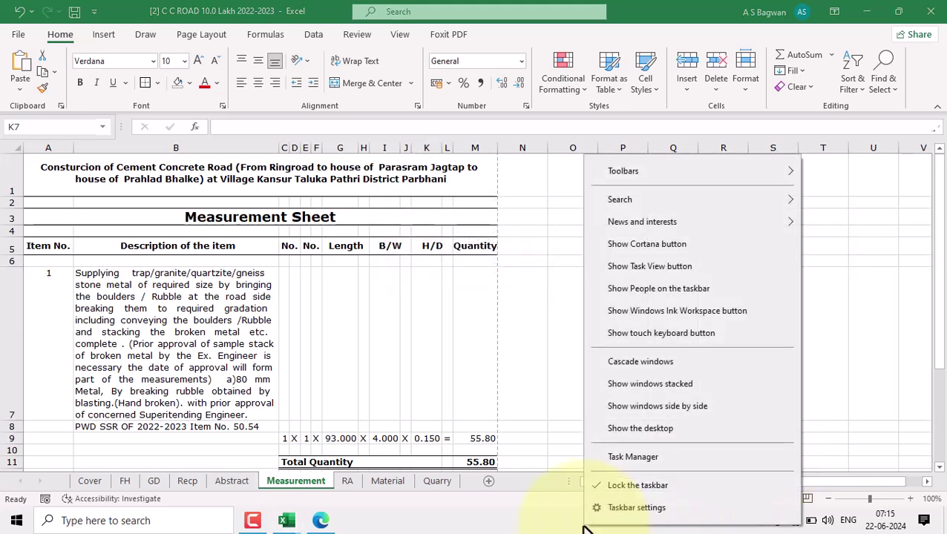
pyautogui.click(631, 429)
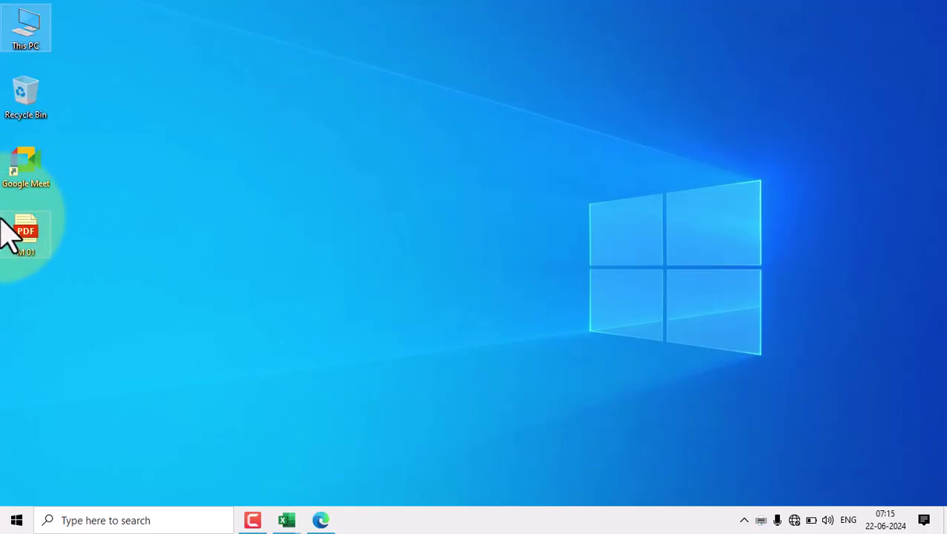
pyautogui.doubleClick(22, 223)
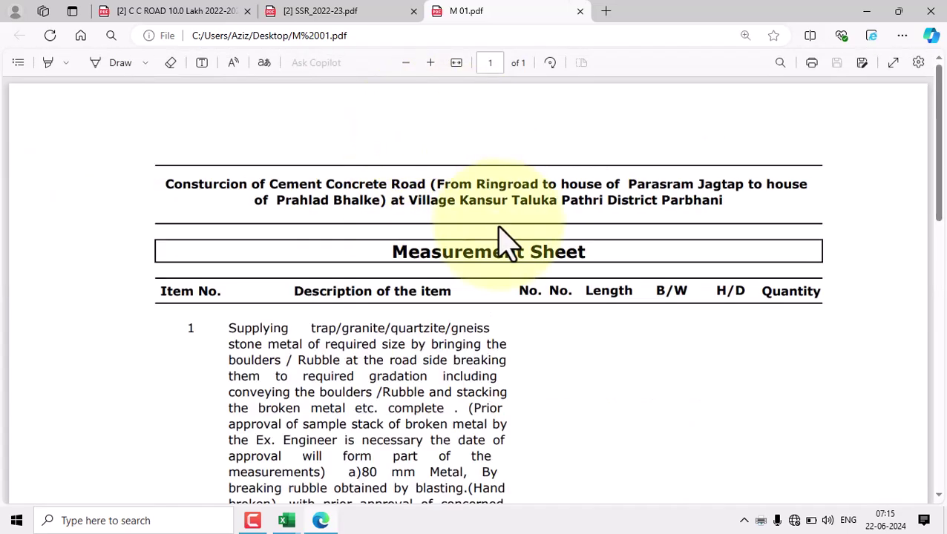
pyautogui.scroll(-3, 499, 245)
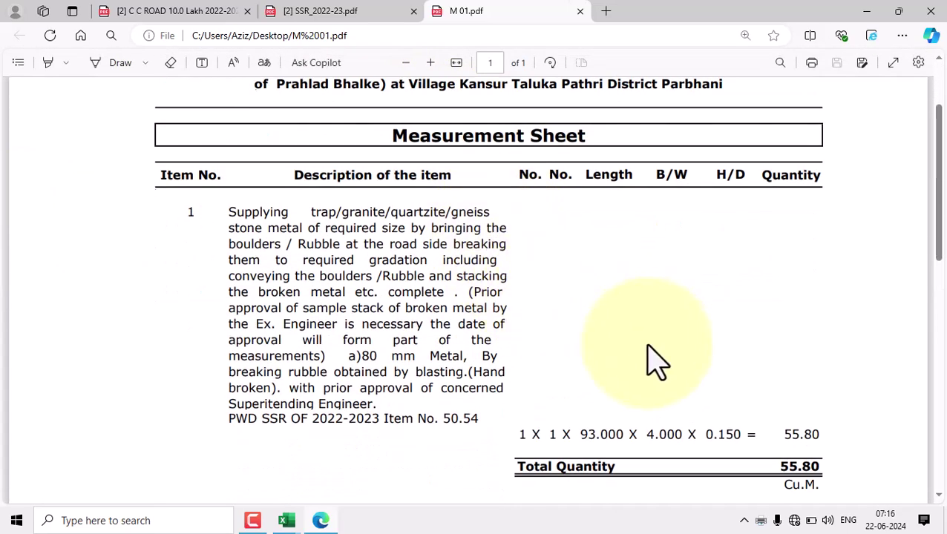
pyautogui.scroll(3, 657, 364)
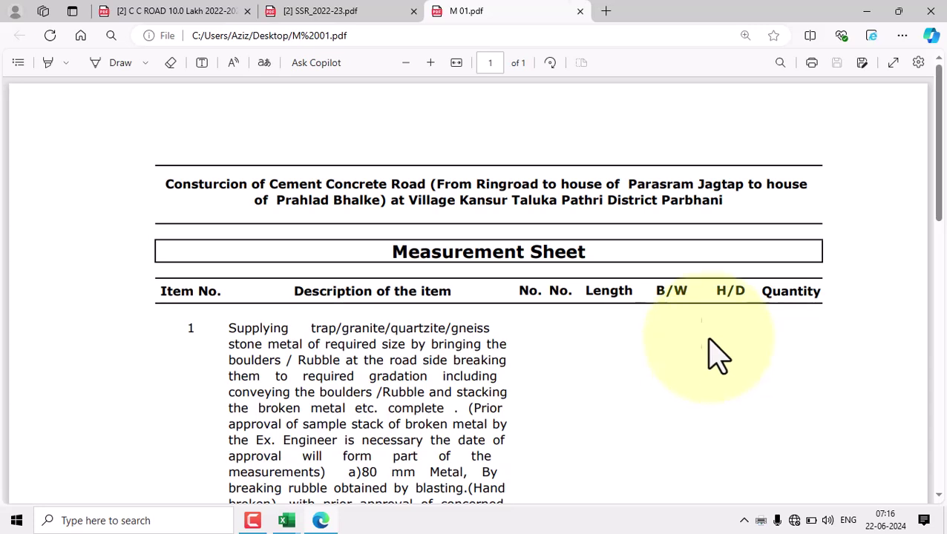
pyautogui.click(406, 63)
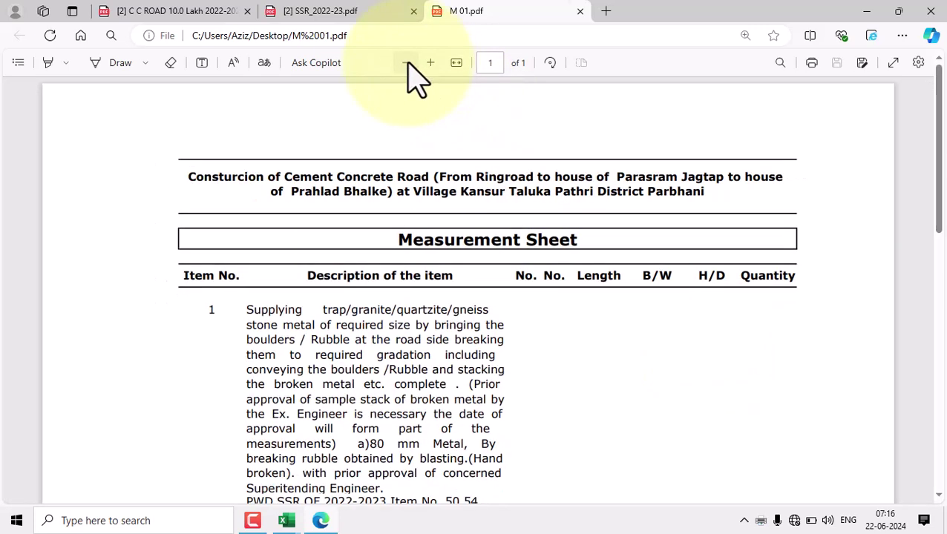
# Examine the printed item 1 description, measurement row and total in the "M 01" PDF
pyautogui.click(406, 62)
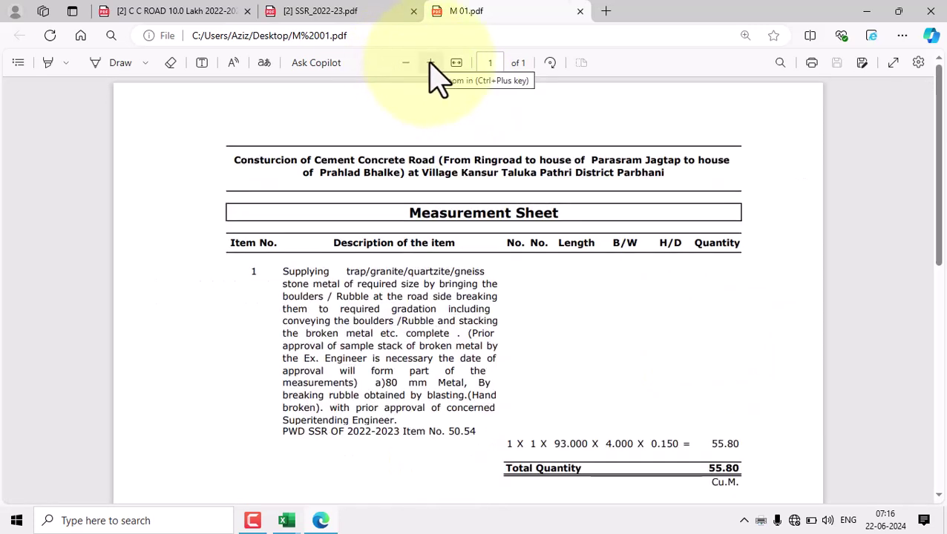
pyautogui.click(430, 64)
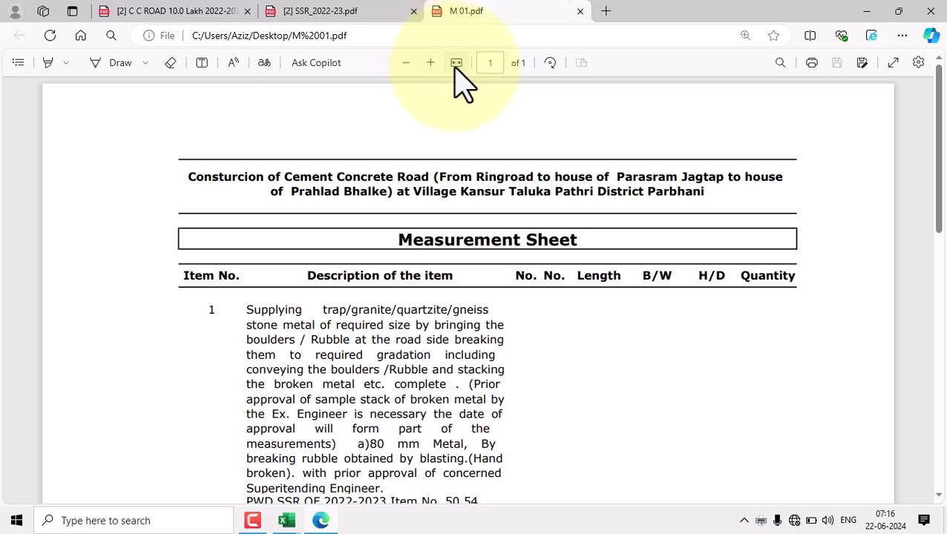
pyautogui.click(456, 63)
pyautogui.scroll(-3, 495, 194)
pyautogui.scroll(2, 512, 245)
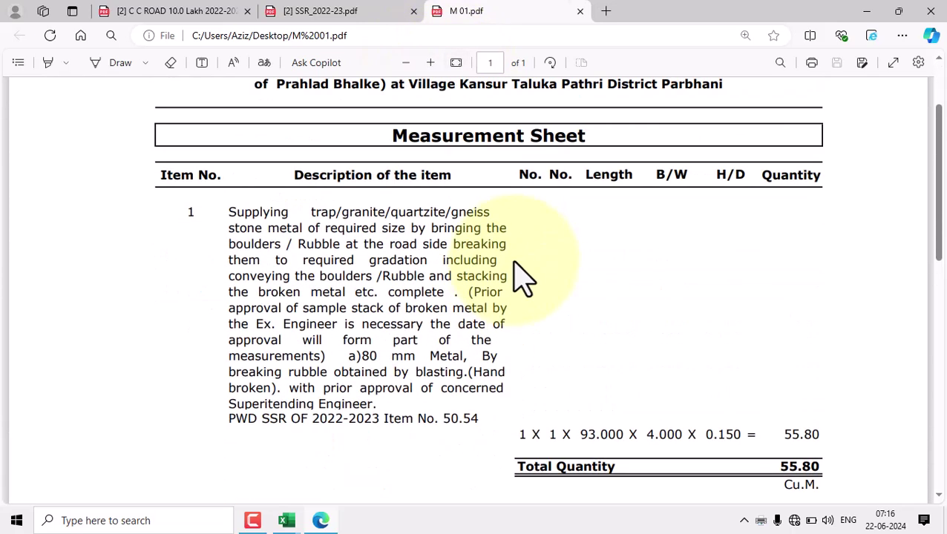
# Check how item 1's description is laid out on page 7 of the C.C. road estimate PDF
pyautogui.moveTo(294, 526)
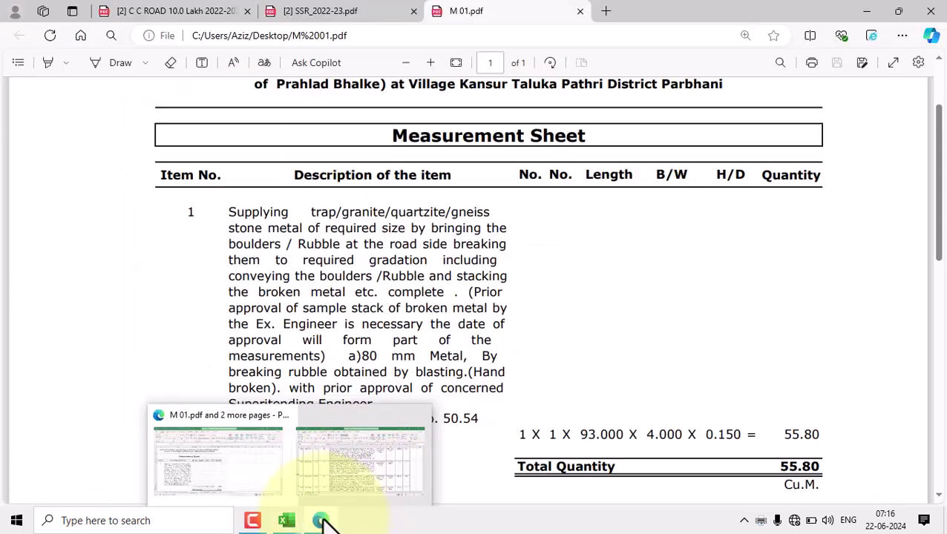
pyautogui.click(321, 520)
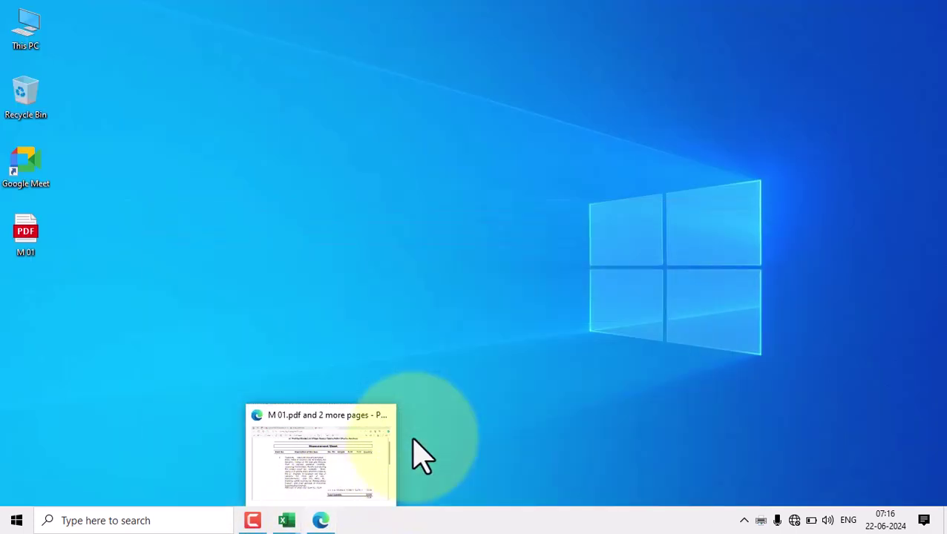
pyautogui.click(333, 486)
pyautogui.click(211, 14)
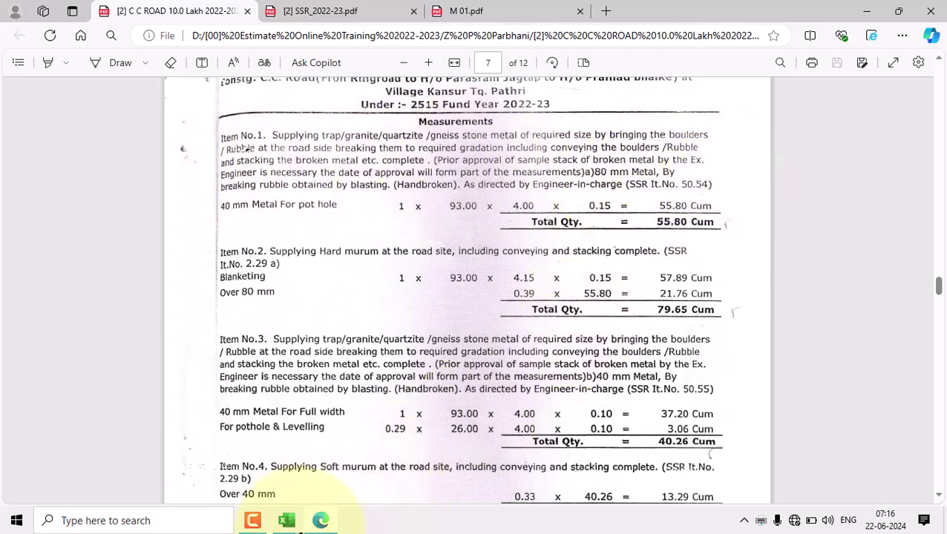
# Switch back to the Excel workbook and merge item 1's description across B7:M7 on the Measurement sheet
pyautogui.moveTo(289, 521)
pyautogui.click(221, 475)
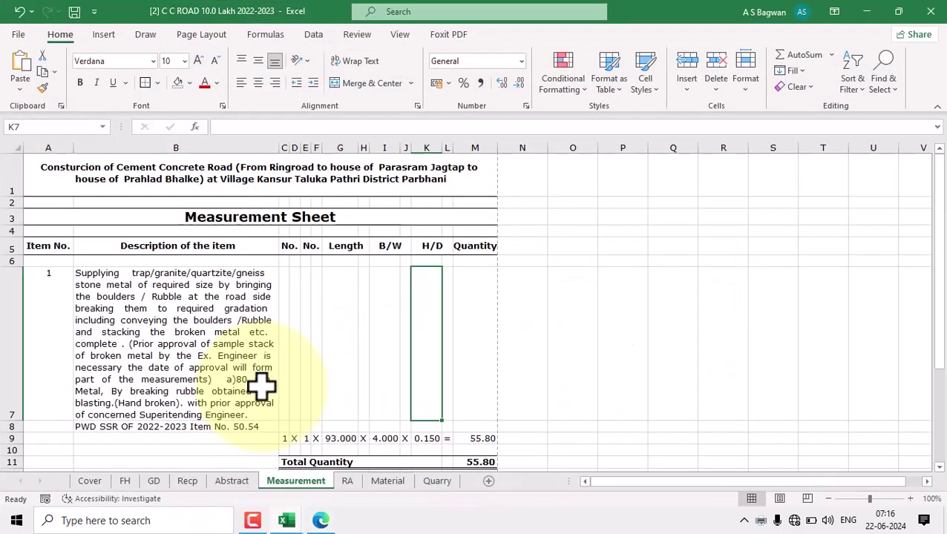
pyautogui.click(553, 364)
pyautogui.moveTo(186, 334); pyautogui.dragTo(470, 358)
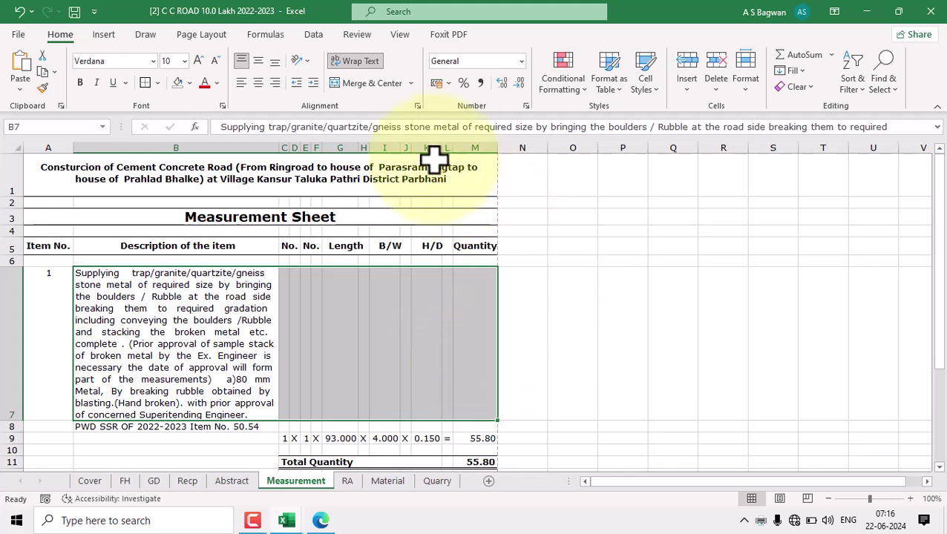
pyautogui.click(361, 83)
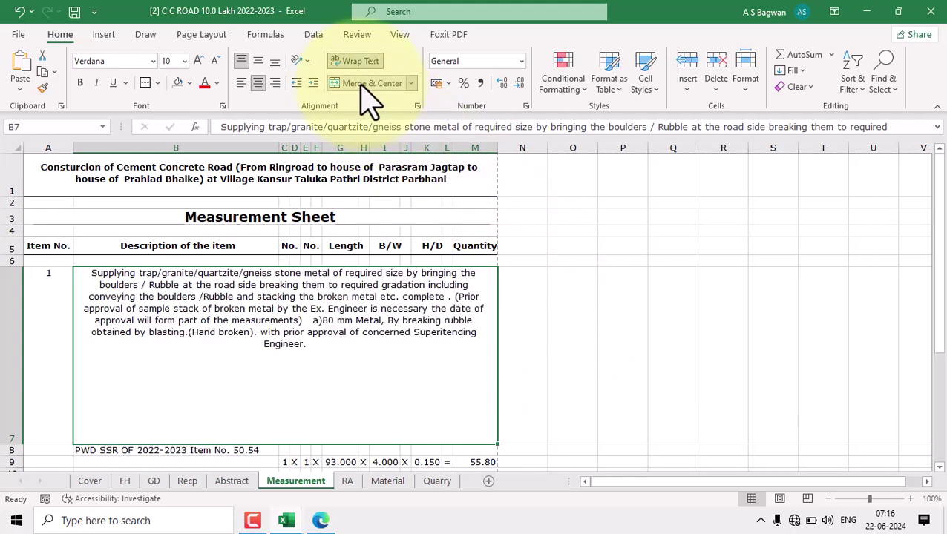
# Set the merged item 1 description to Justify horizontally and Top vertically, and shorten row 7 to fit the text
pyautogui.click(419, 106)
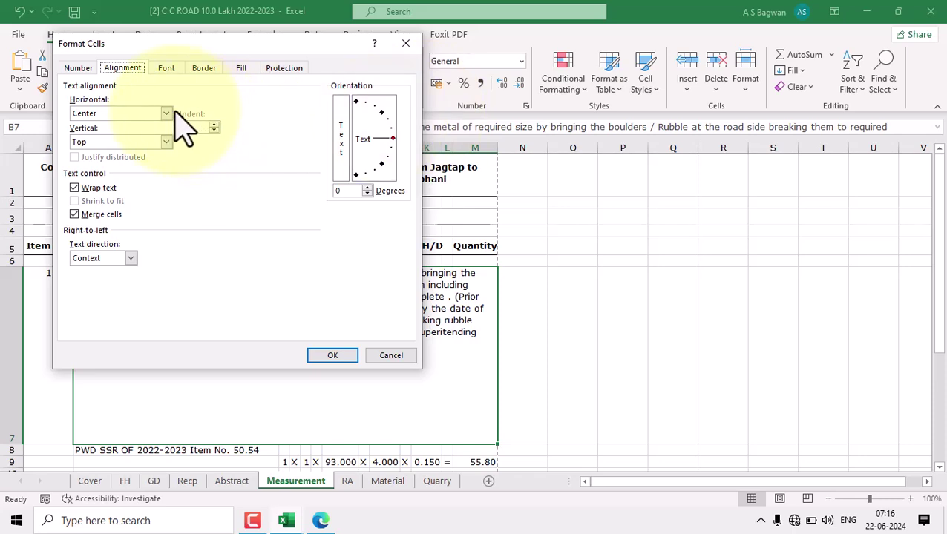
pyautogui.click(168, 114)
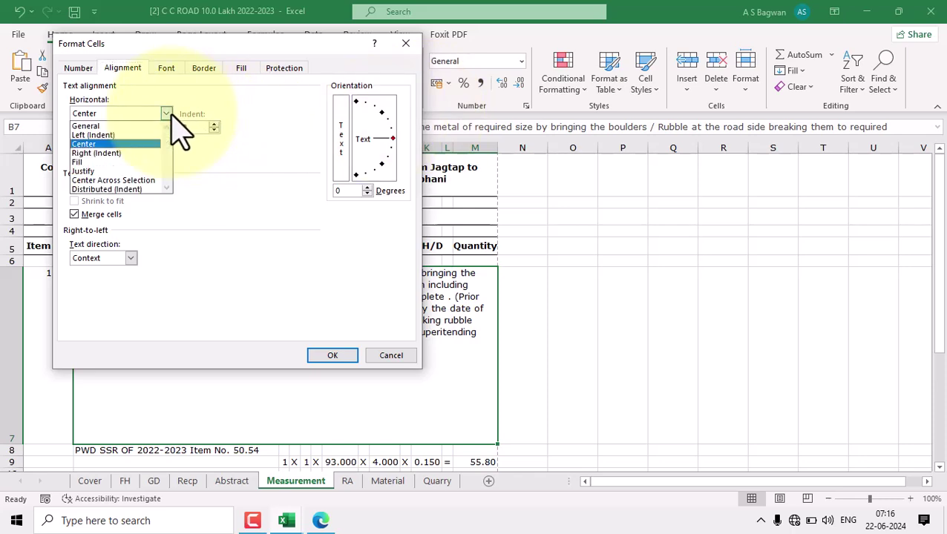
pyautogui.click(87, 171)
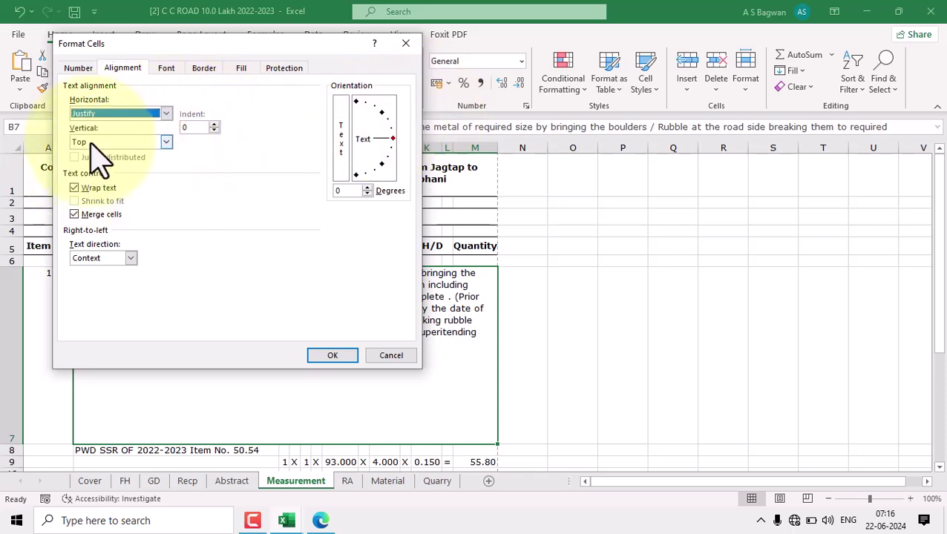
pyautogui.click(111, 140)
pyautogui.click(92, 153)
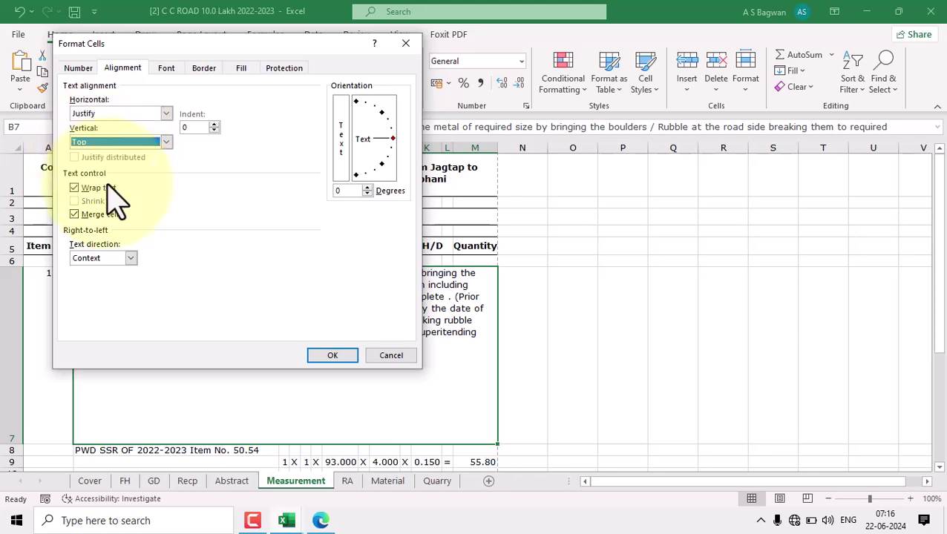
pyautogui.click(334, 356)
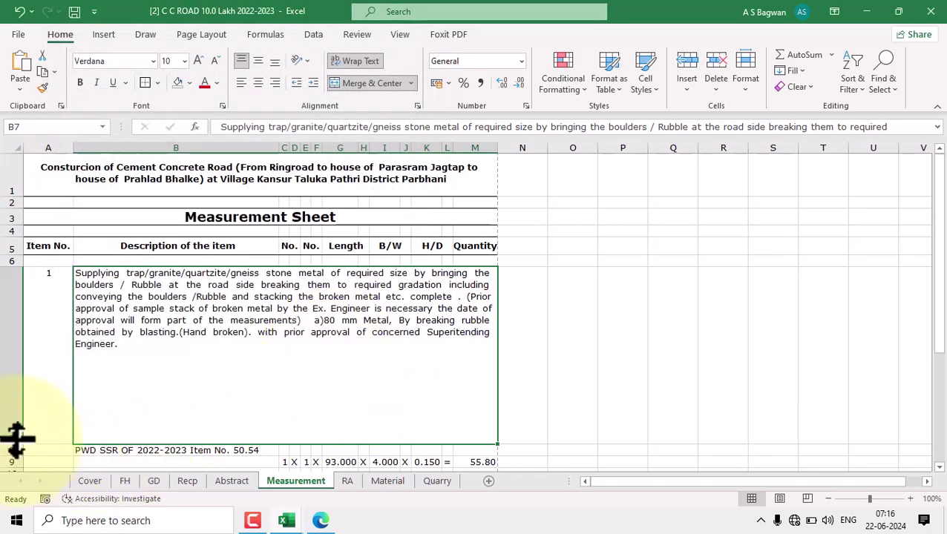
pyautogui.moveTo(14, 443); pyautogui.dragTo(48, 354)
pyautogui.click(590, 370)
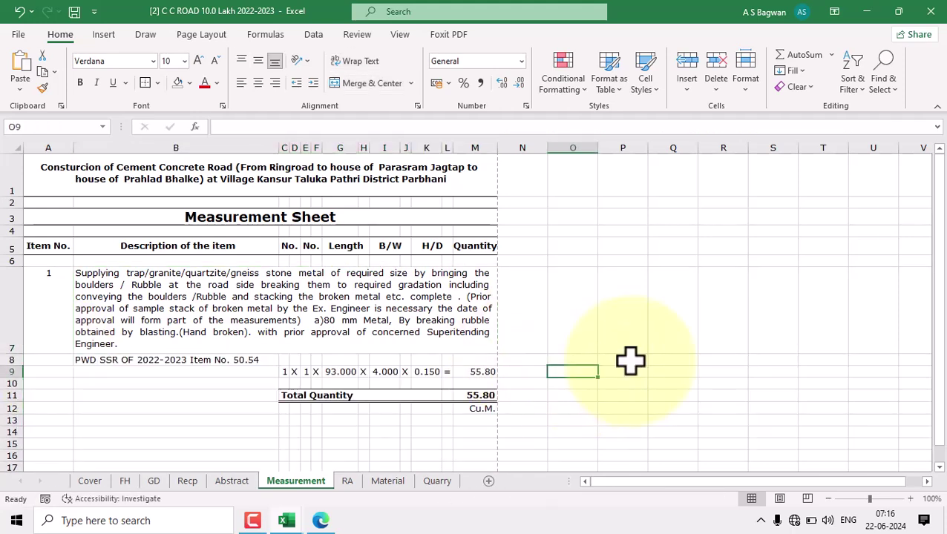
# Print the Measurement sheet with Microsoft Print to PDF, saving it on the Desktop as "M 02"
pyautogui.hotkey('ctrl', 'p')
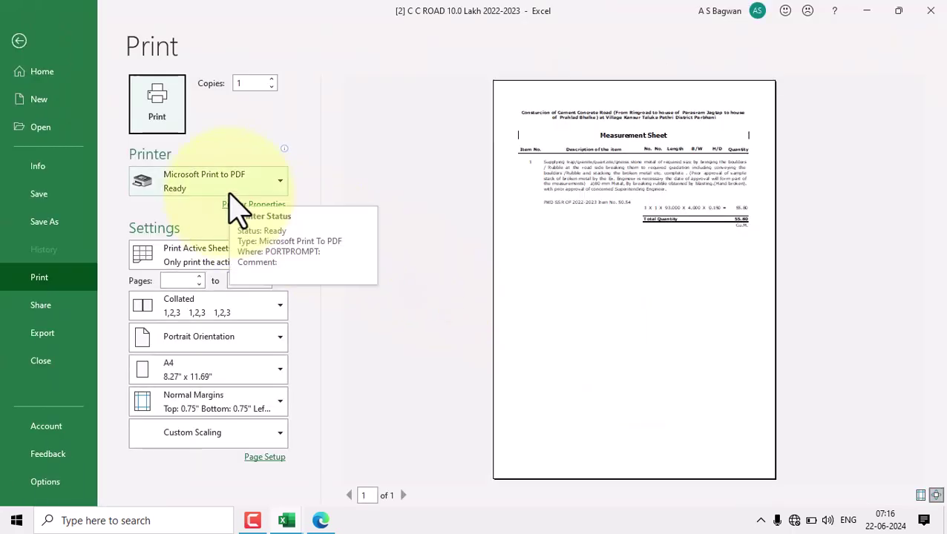
pyautogui.click(157, 104)
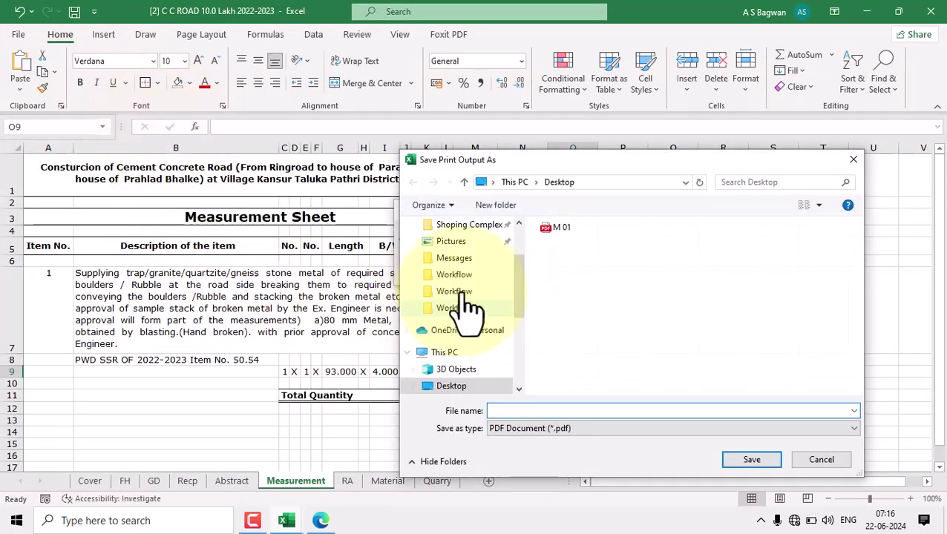
pyautogui.click(568, 230)
pyautogui.click(522, 411)
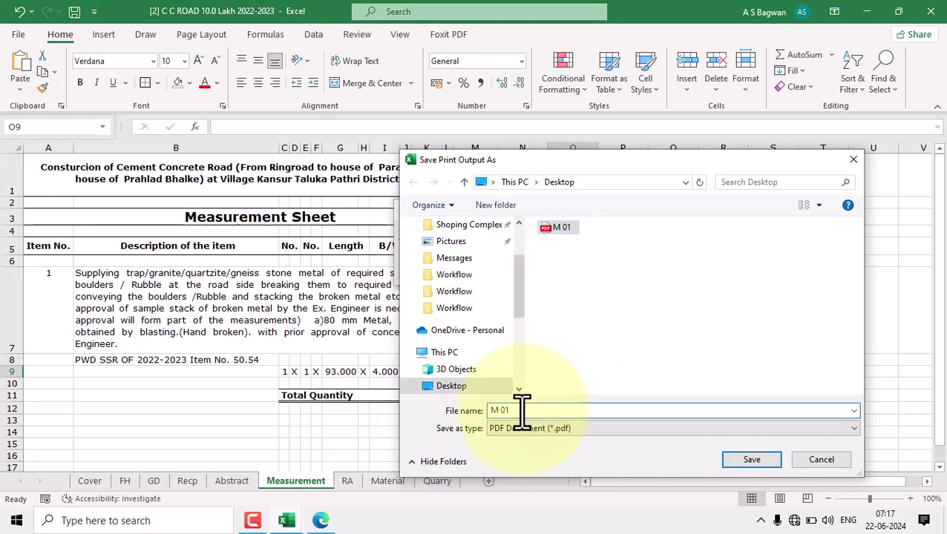
pyautogui.press('BackSpace')
pyautogui.write('2')
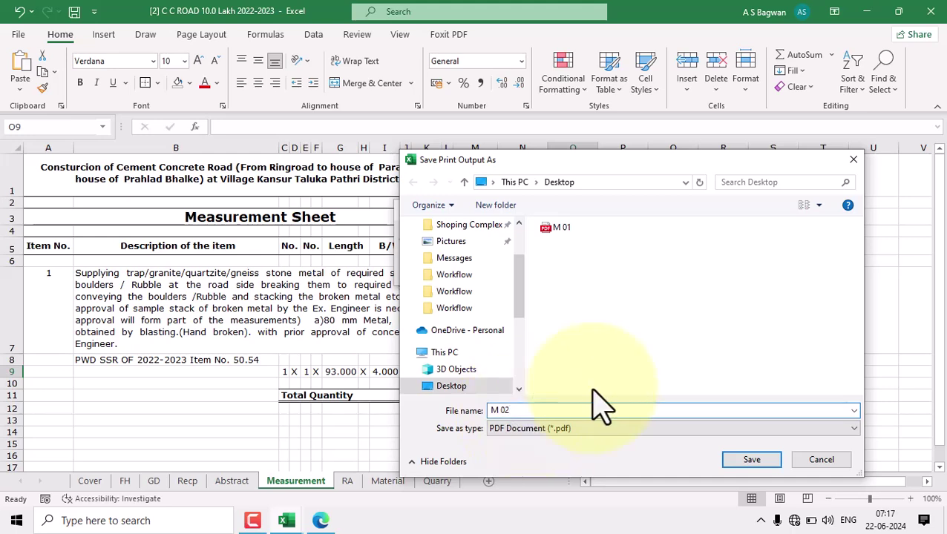
pyautogui.scroll(1, 529, 293)
pyautogui.scroll(2, 523, 282)
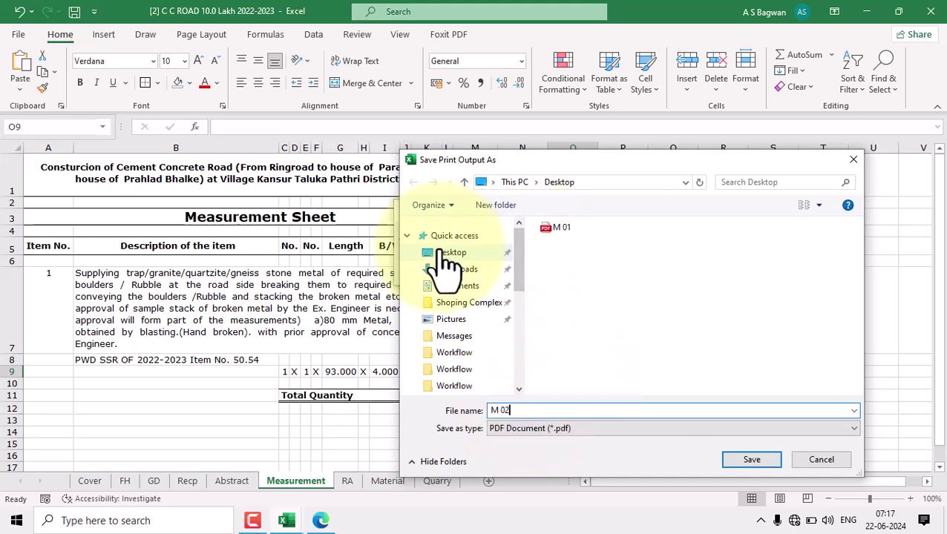
pyautogui.scroll(-3, 453, 297)
pyautogui.click(752, 462)
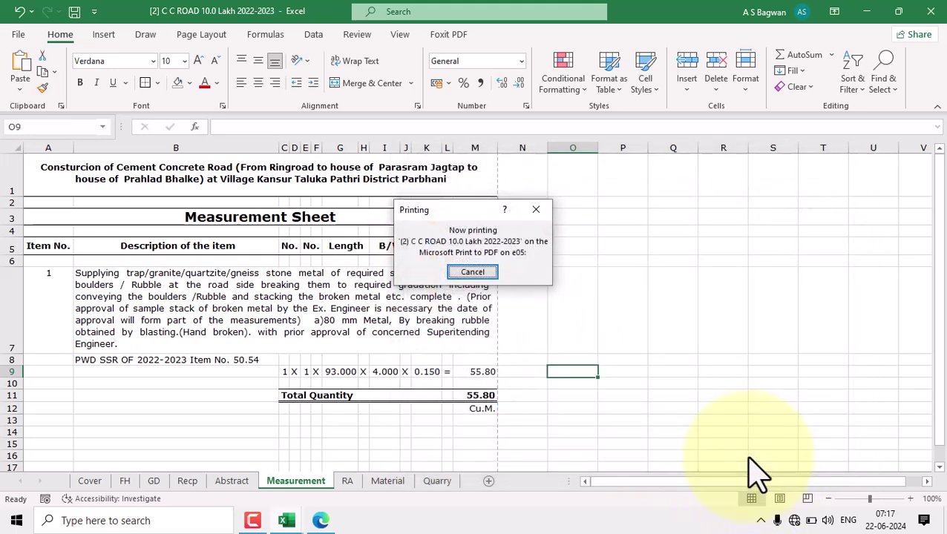
# Open the "M 02" PDF from the desktop and examine the layout of the merged item 1 description
pyautogui.rightClick(622, 526)
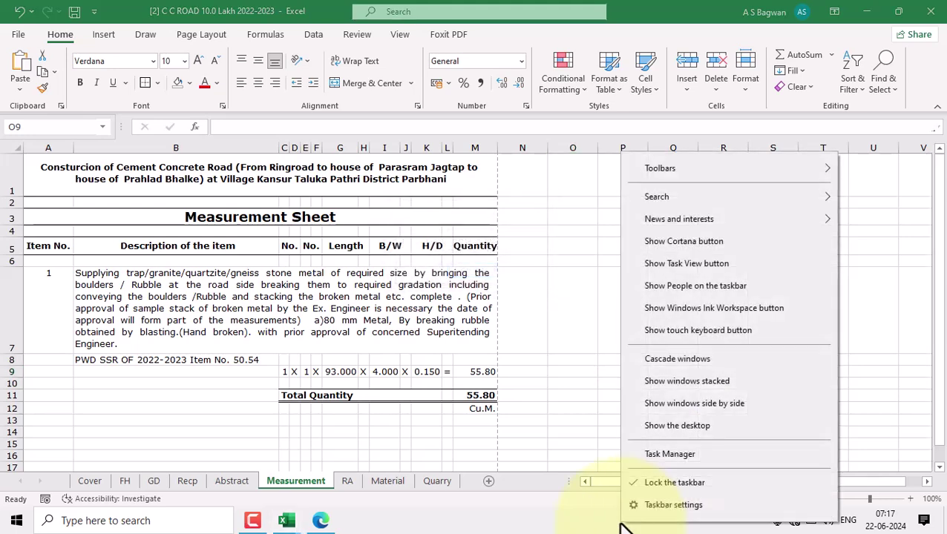
pyautogui.click(675, 426)
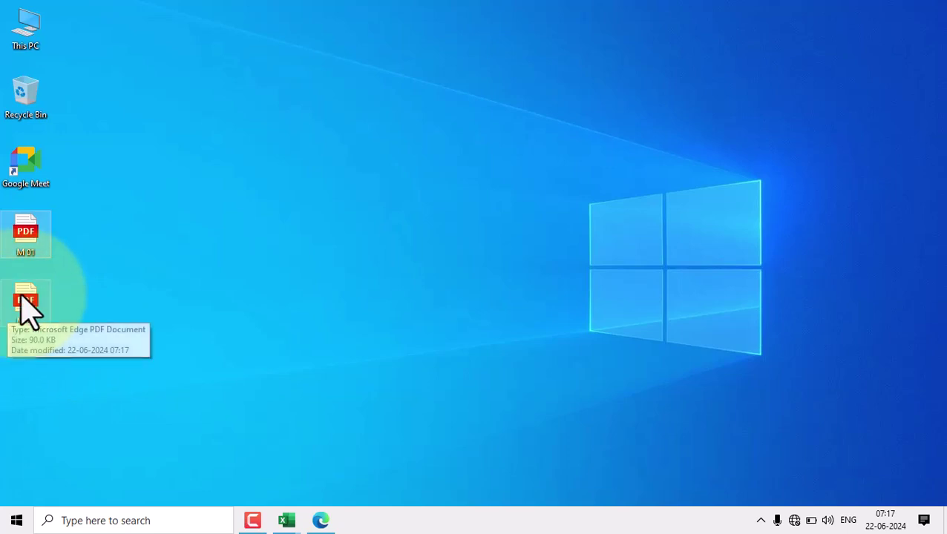
pyautogui.doubleClick(23, 297)
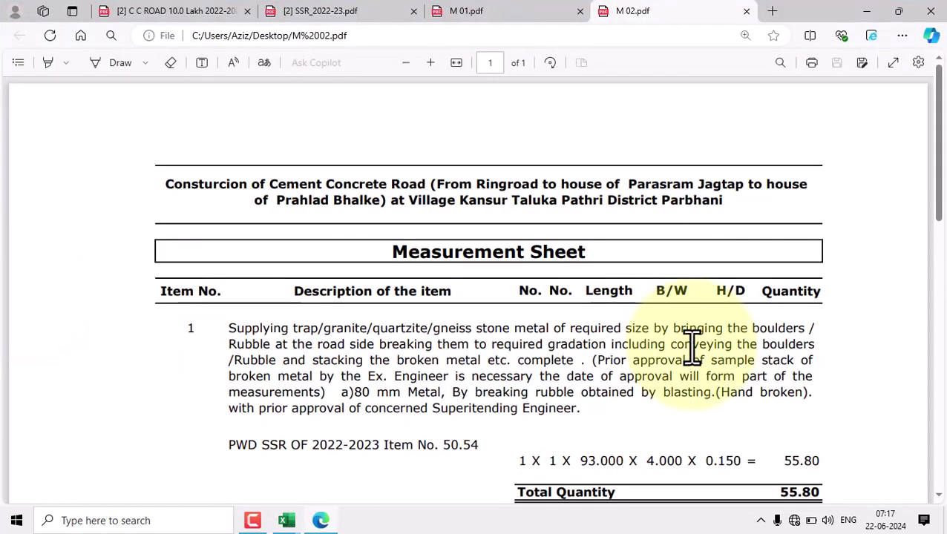
pyautogui.click(404, 62)
pyautogui.click(405, 62)
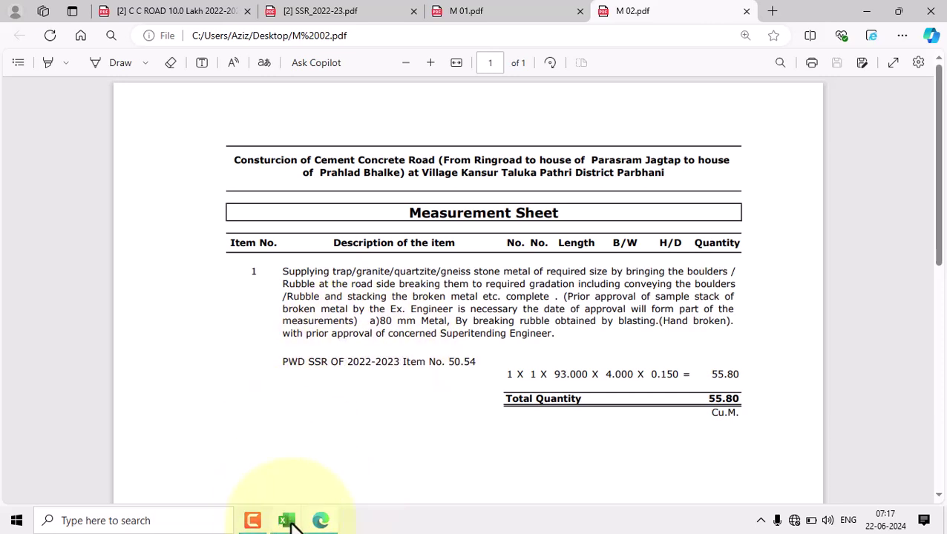
# Return to the Excel workbook and slightly reduce the height of row 7 holding item 1's description
pyautogui.moveTo(292, 524)
pyautogui.click(222, 467)
pyautogui.click(110, 332)
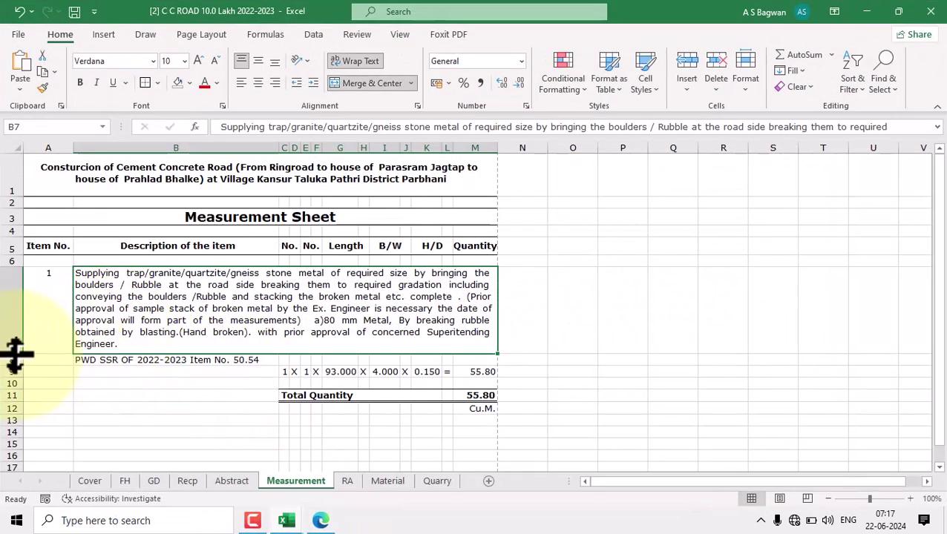
pyautogui.moveTo(15, 355); pyautogui.dragTo(13, 350)
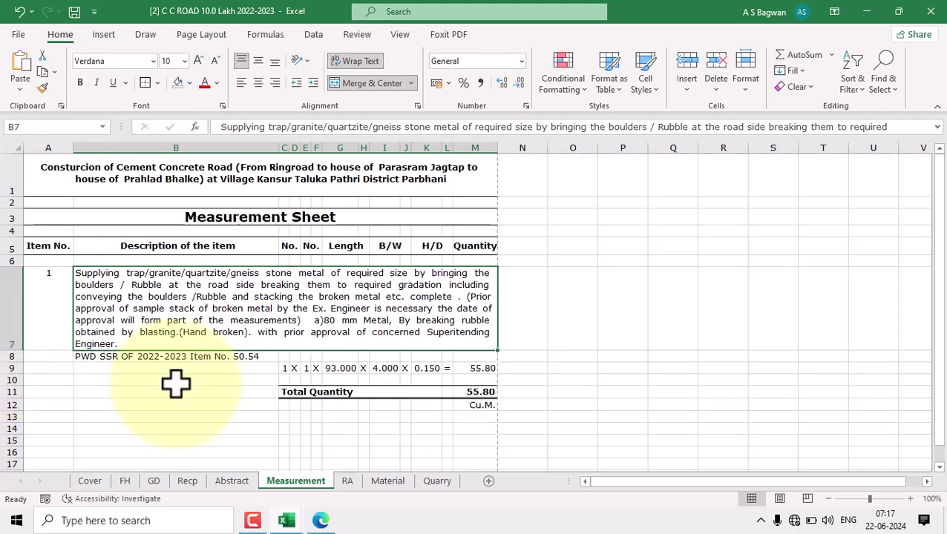
pyautogui.click(600, 417)
pyautogui.click(599, 369)
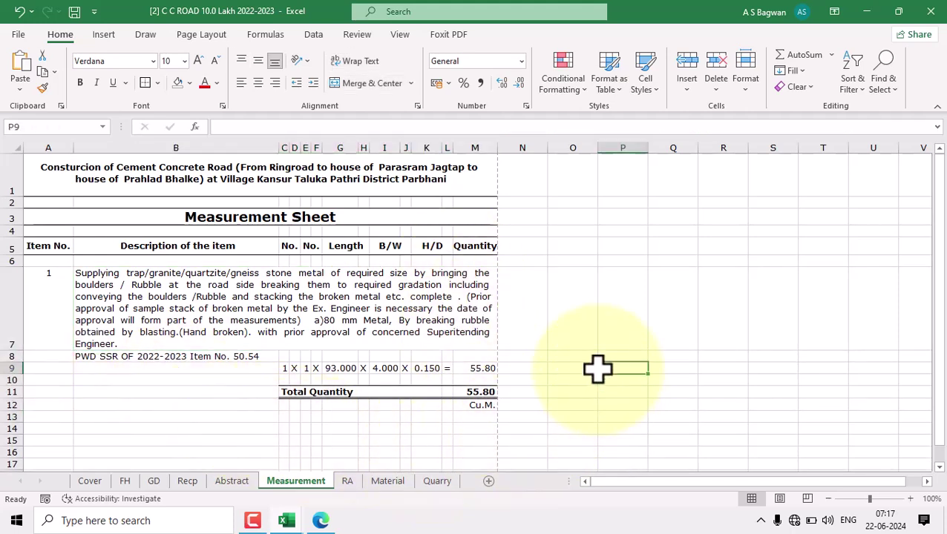
# Unmerge item 1's description cell and merge it again across B7:L7 only, leaving out the Quantity column
pyautogui.click(377, 304)
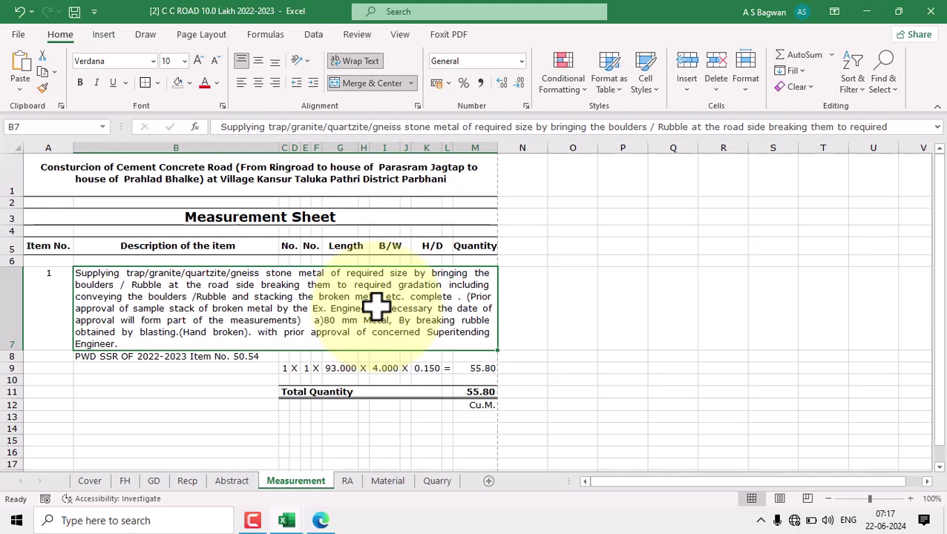
pyautogui.click(358, 83)
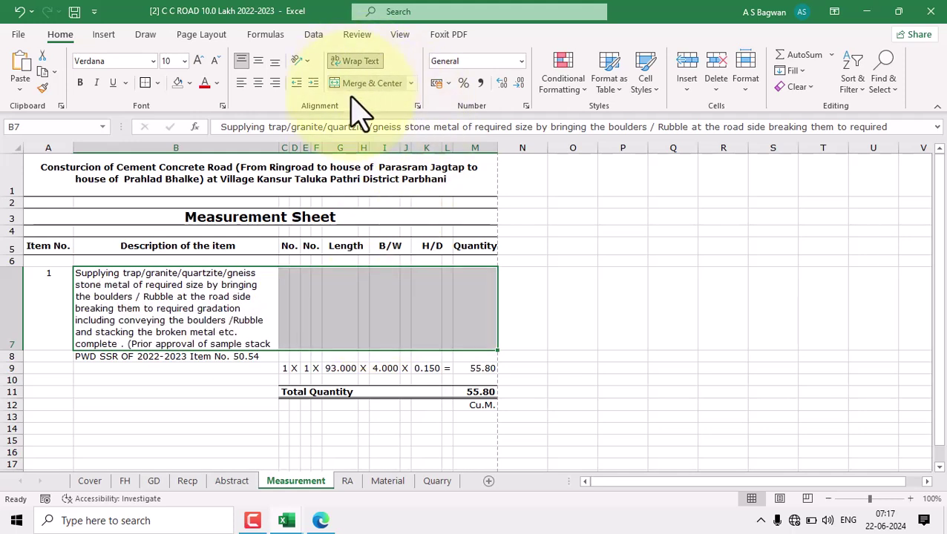
pyautogui.click(559, 364)
pyautogui.moveTo(223, 318); pyautogui.dragTo(444, 334)
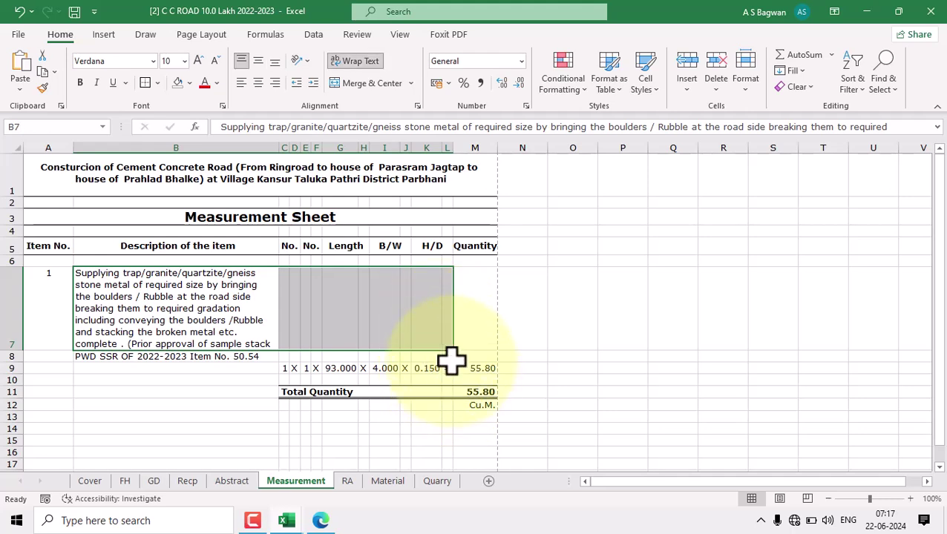
pyautogui.click(356, 84)
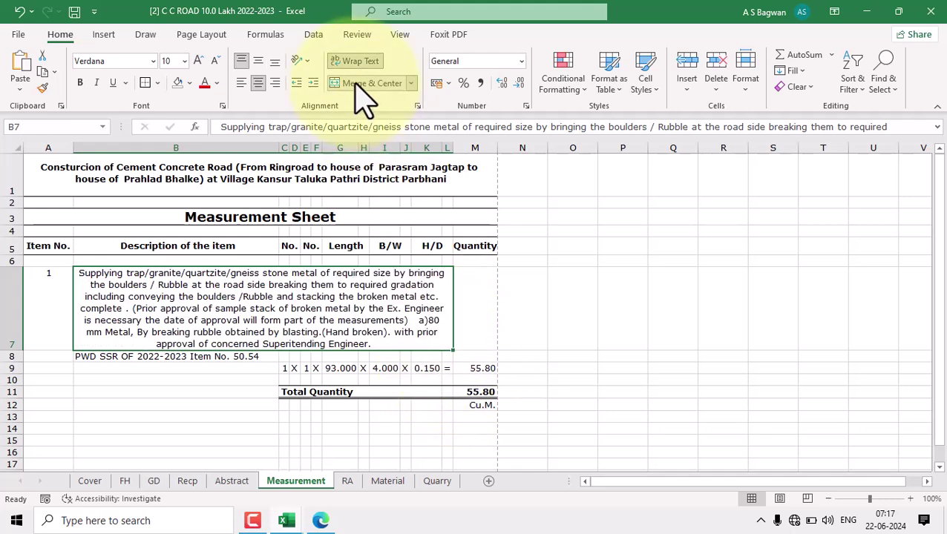
# Set the horizontal alignment of the merged item 1 description in B7:L7 to Justify
pyautogui.click(419, 106)
pyautogui.click(167, 113)
pyautogui.click(84, 171)
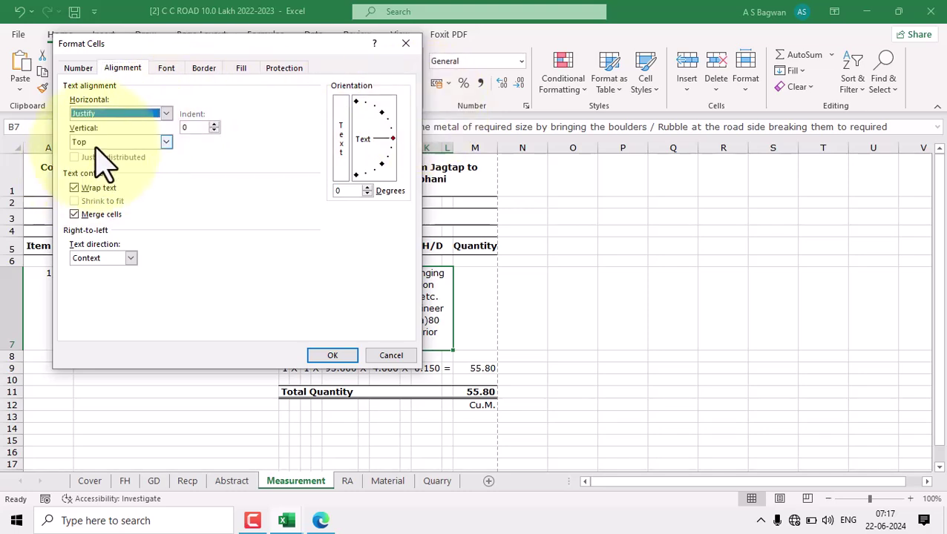
pyautogui.click(328, 358)
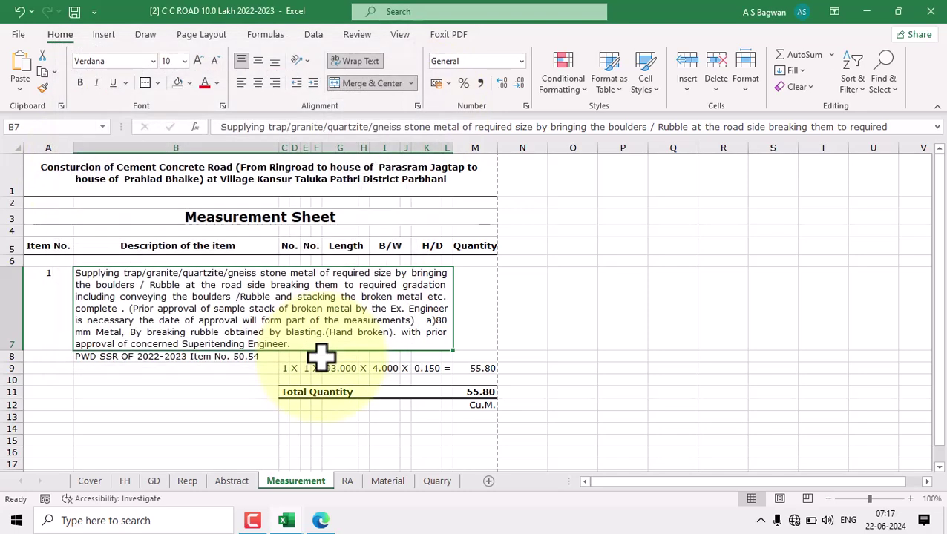
pyautogui.moveTo(146, 405); pyautogui.dragTo(146, 394)
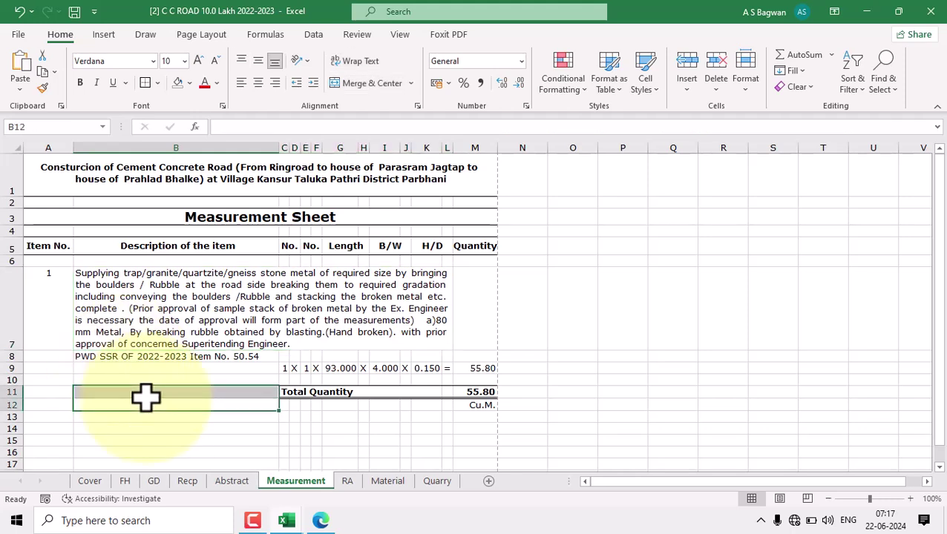
# Print the Measurement sheet with Microsoft Print to PDF, saving it on the desktop as "M 03"
pyautogui.hotkey('ctrl', 'p')
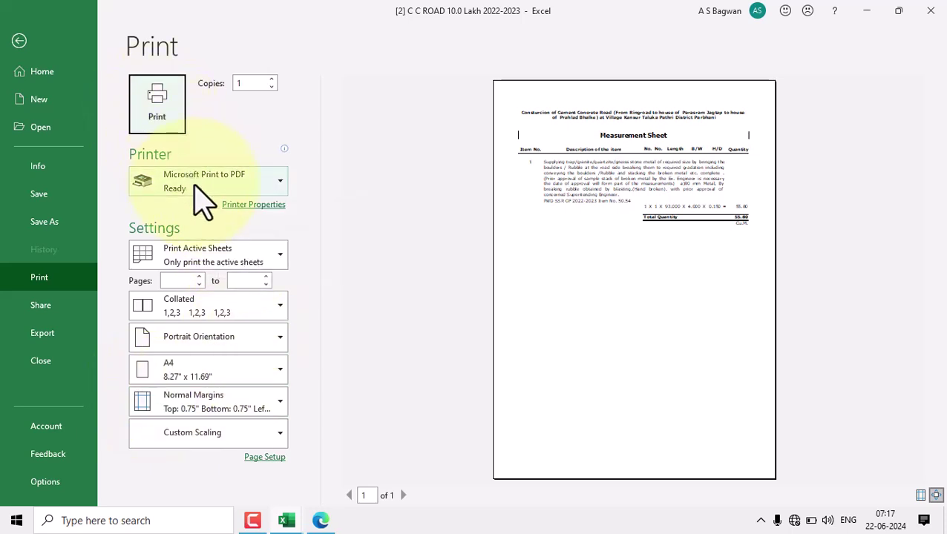
pyautogui.click(157, 104)
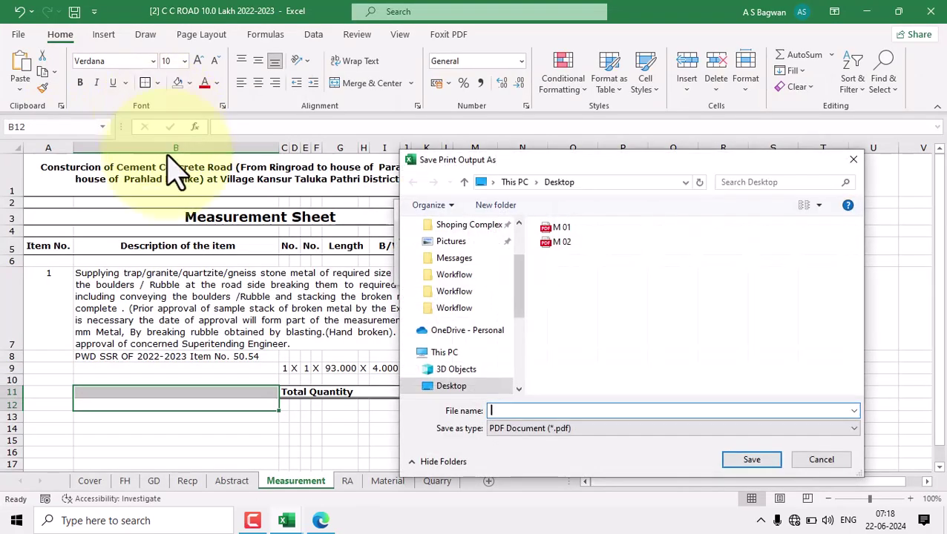
pyautogui.click(562, 244)
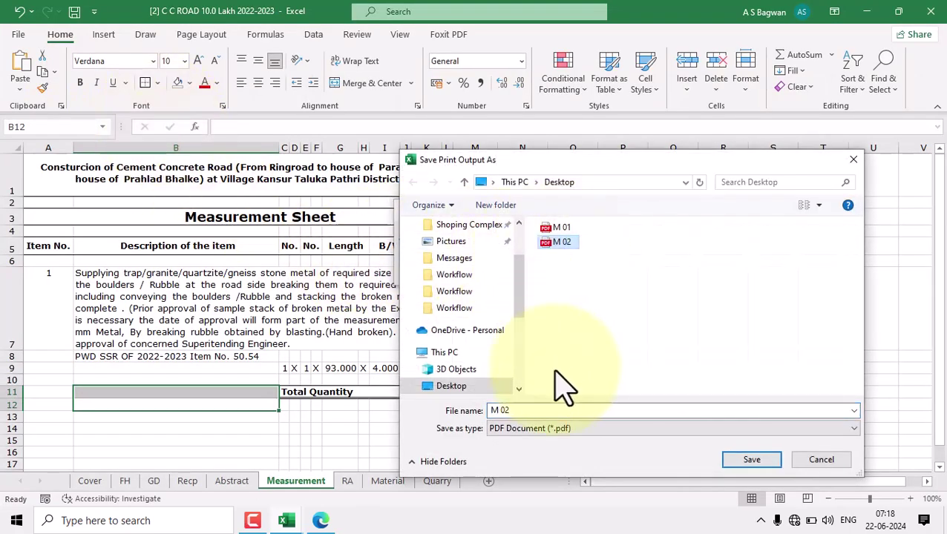
pyautogui.click(523, 410)
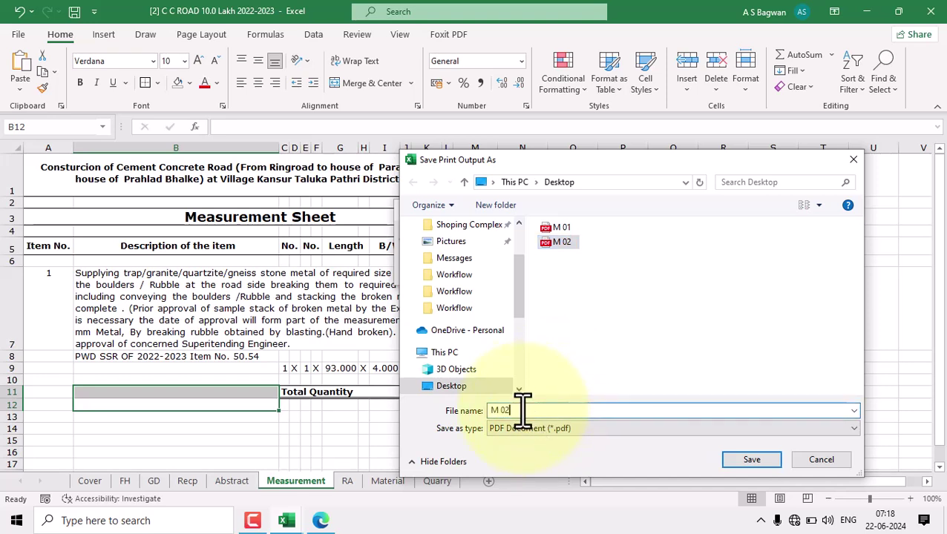
pyautogui.press('BackSpace')
pyautogui.write('3')
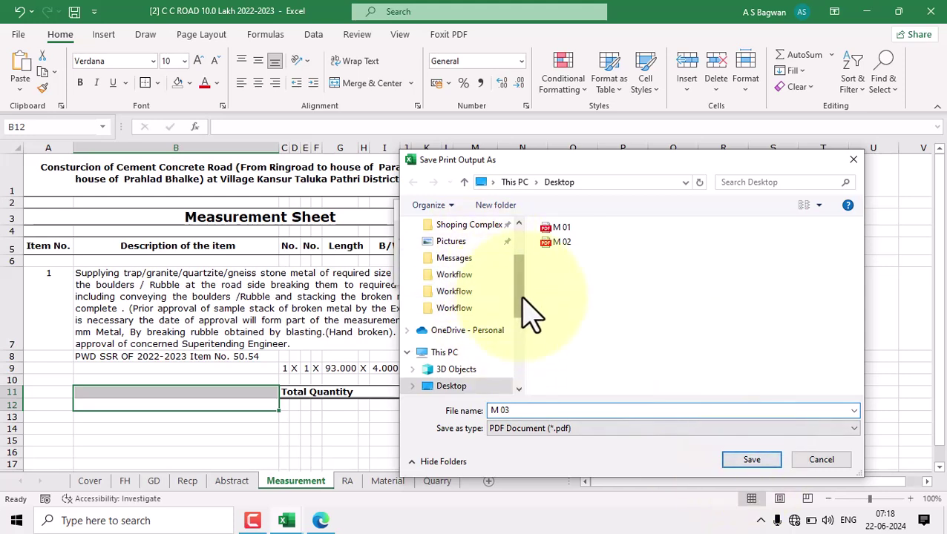
pyautogui.moveTo(522, 299); pyautogui.dragTo(522, 238)
pyautogui.scroll(-2, 470, 275)
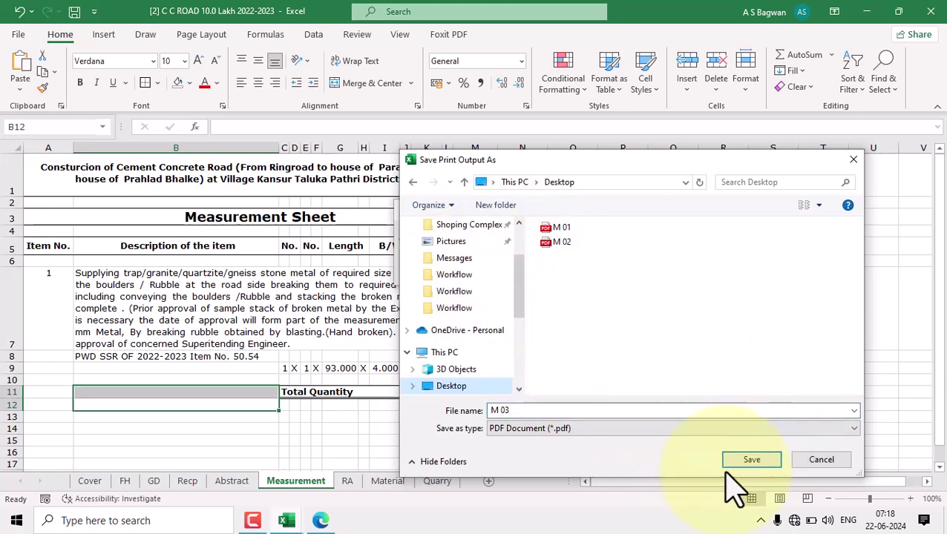
pyautogui.click(754, 460)
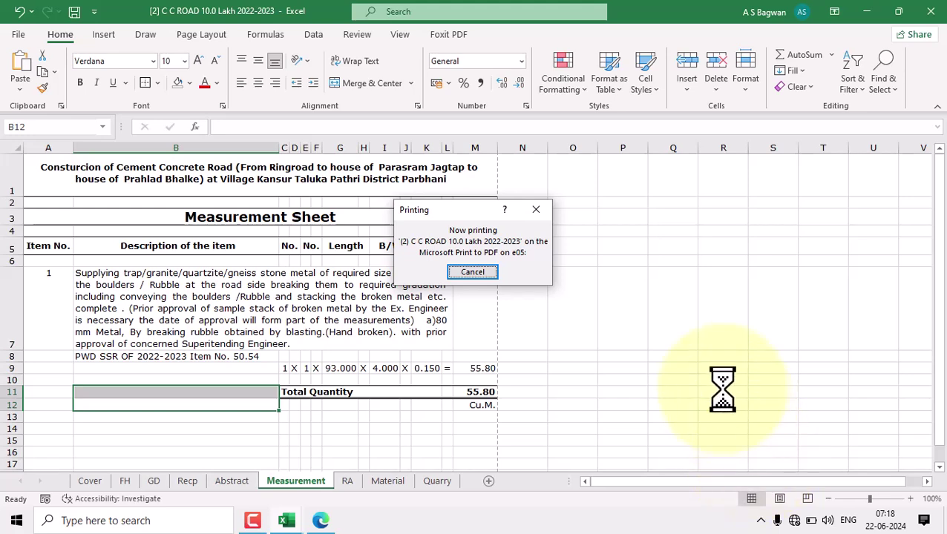
# Open the "M 03" PDF from the desktop and compare item 1's description layout with "M 01", "M 02" and the original estimate PDF
pyautogui.rightClick(562, 527)
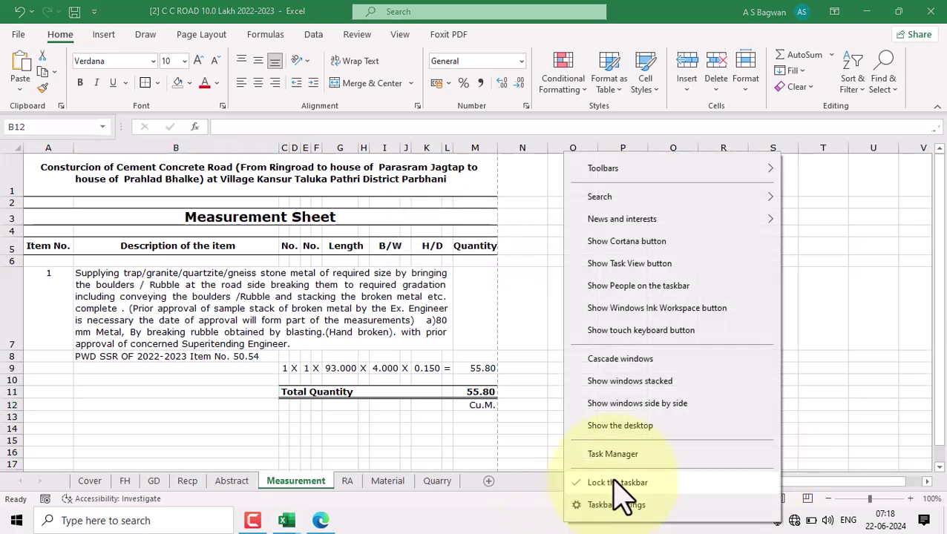
pyautogui.click(616, 431)
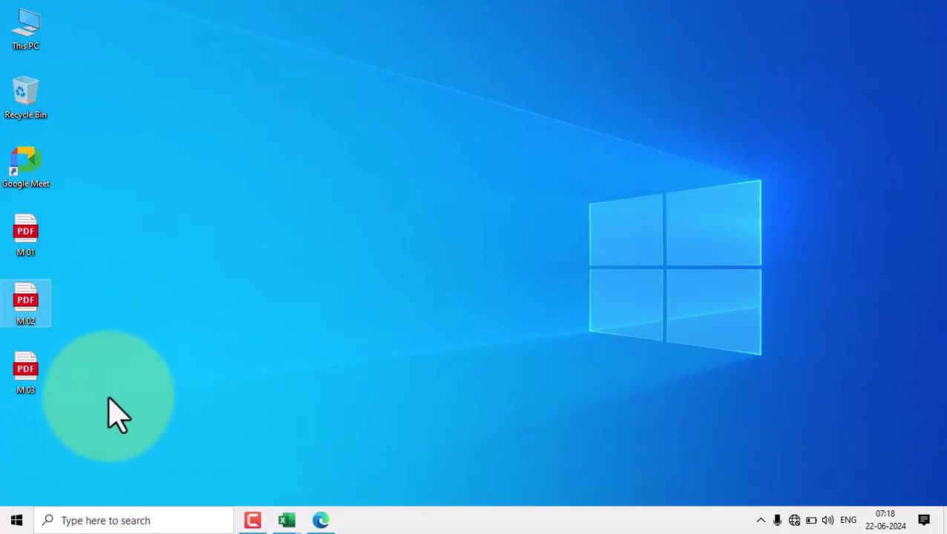
pyautogui.doubleClick(37, 383)
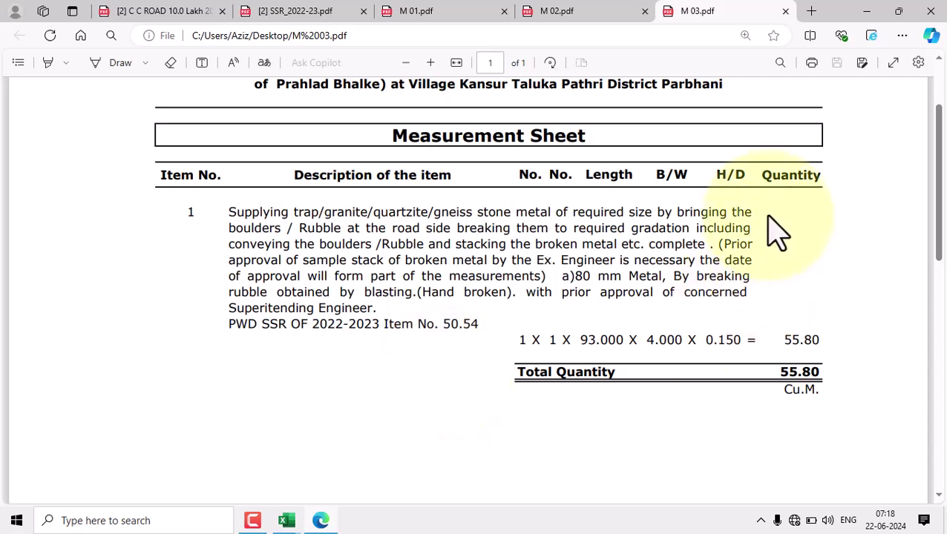
pyautogui.click(445, 22)
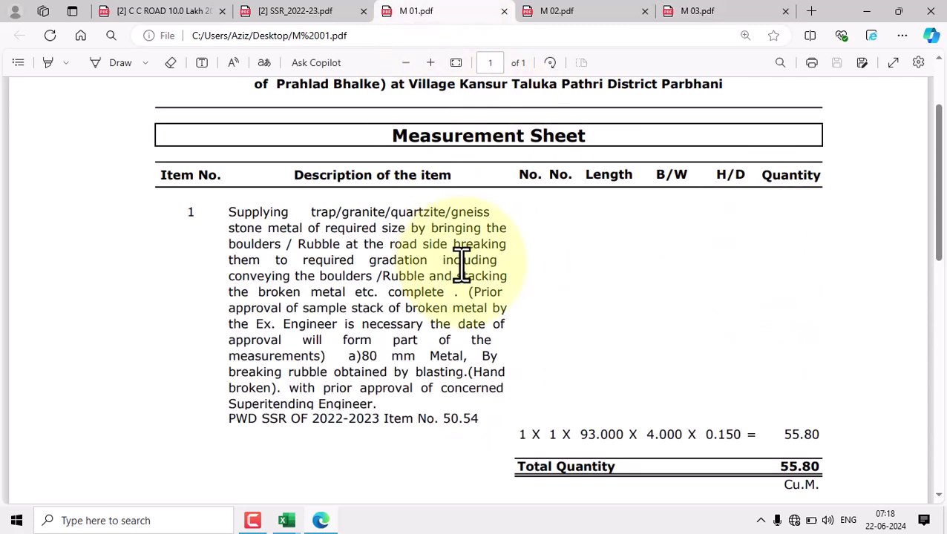
pyautogui.click(564, 12)
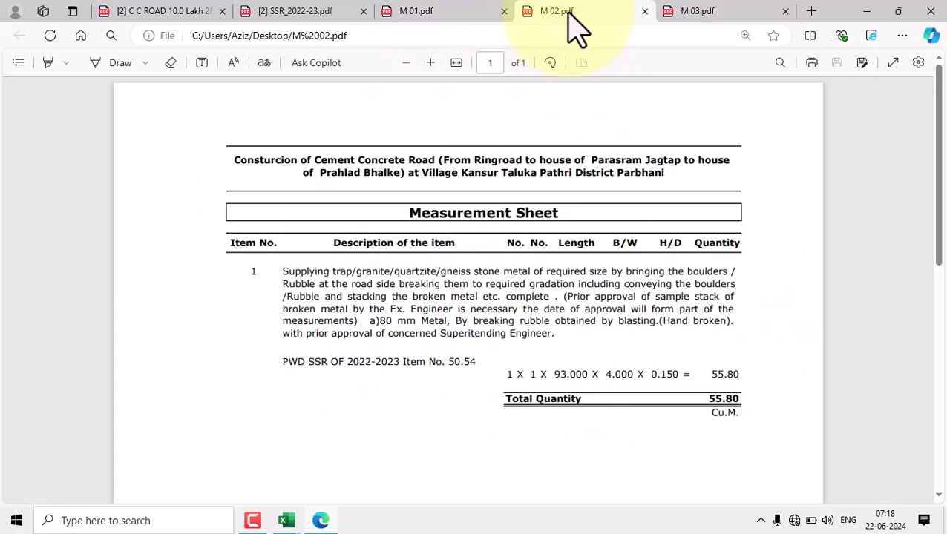
pyautogui.click(182, 17)
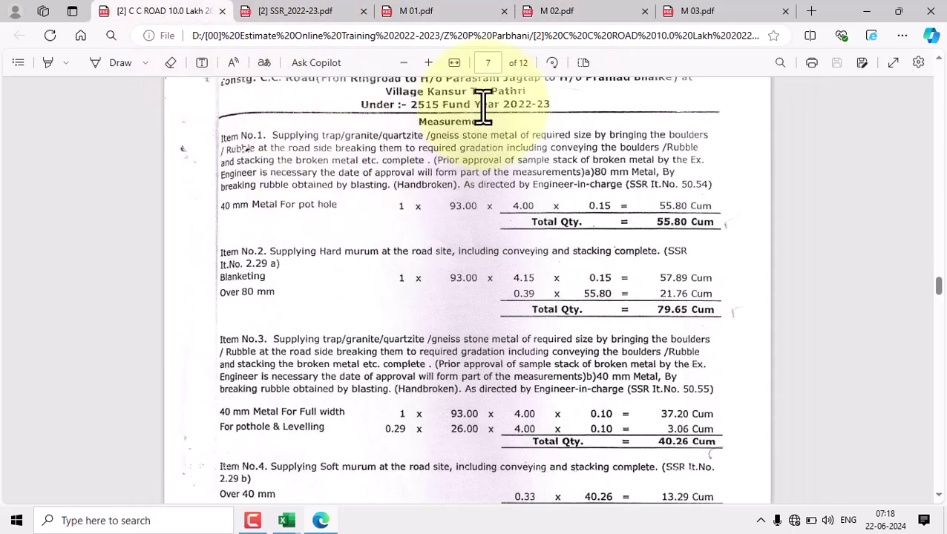
pyautogui.click(694, 13)
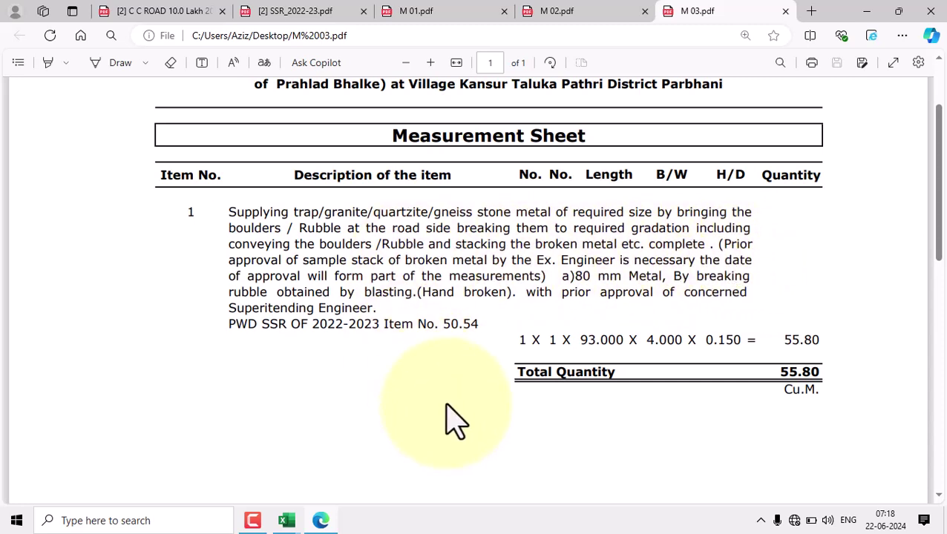
pyautogui.scroll(2, 450, 418)
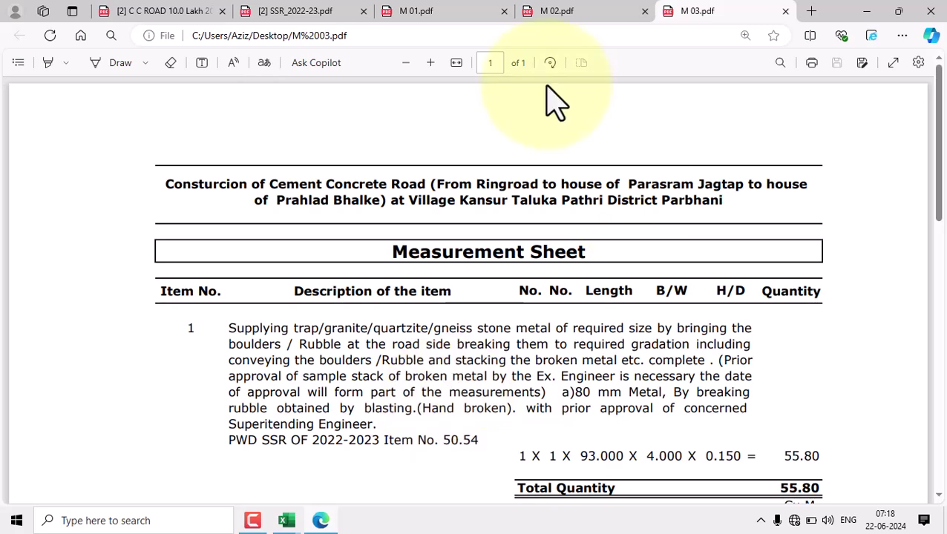
pyautogui.click(451, 12)
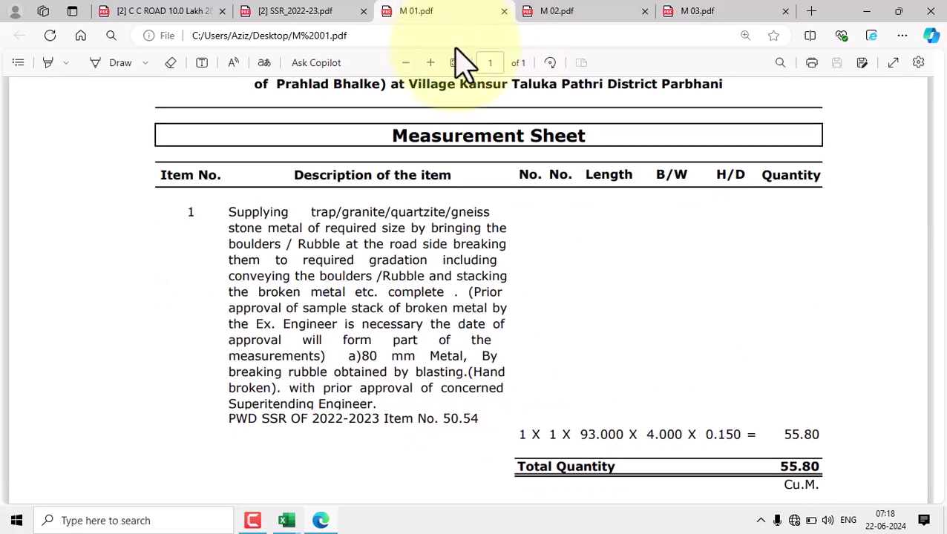
pyautogui.click(564, 11)
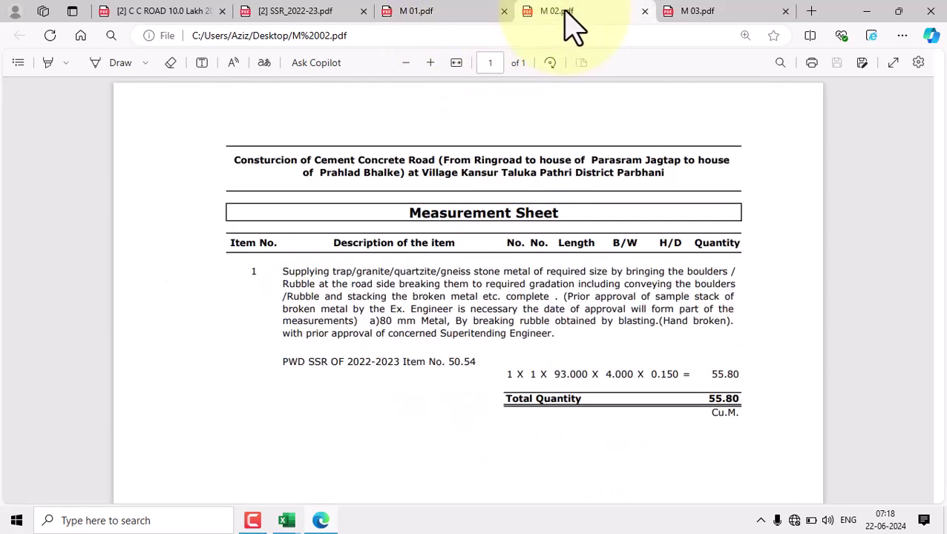
pyautogui.click(694, 12)
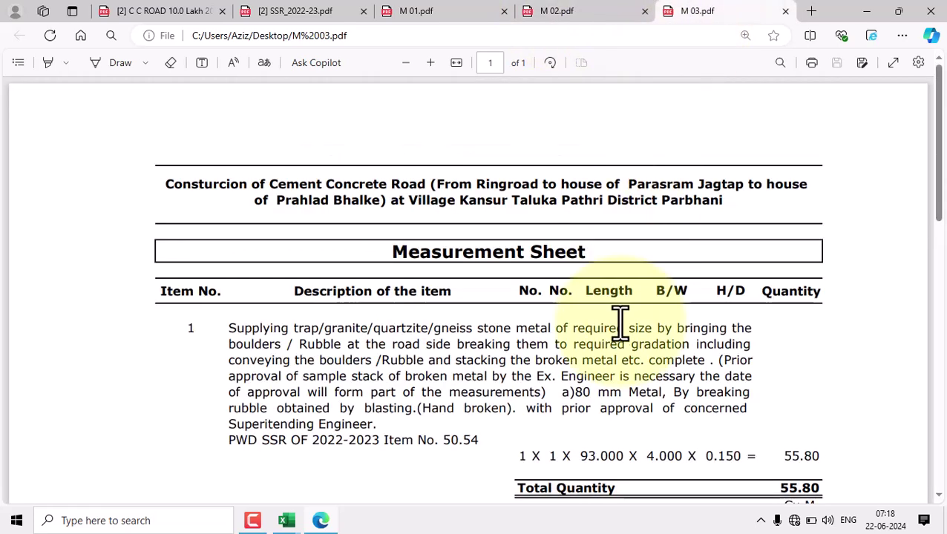